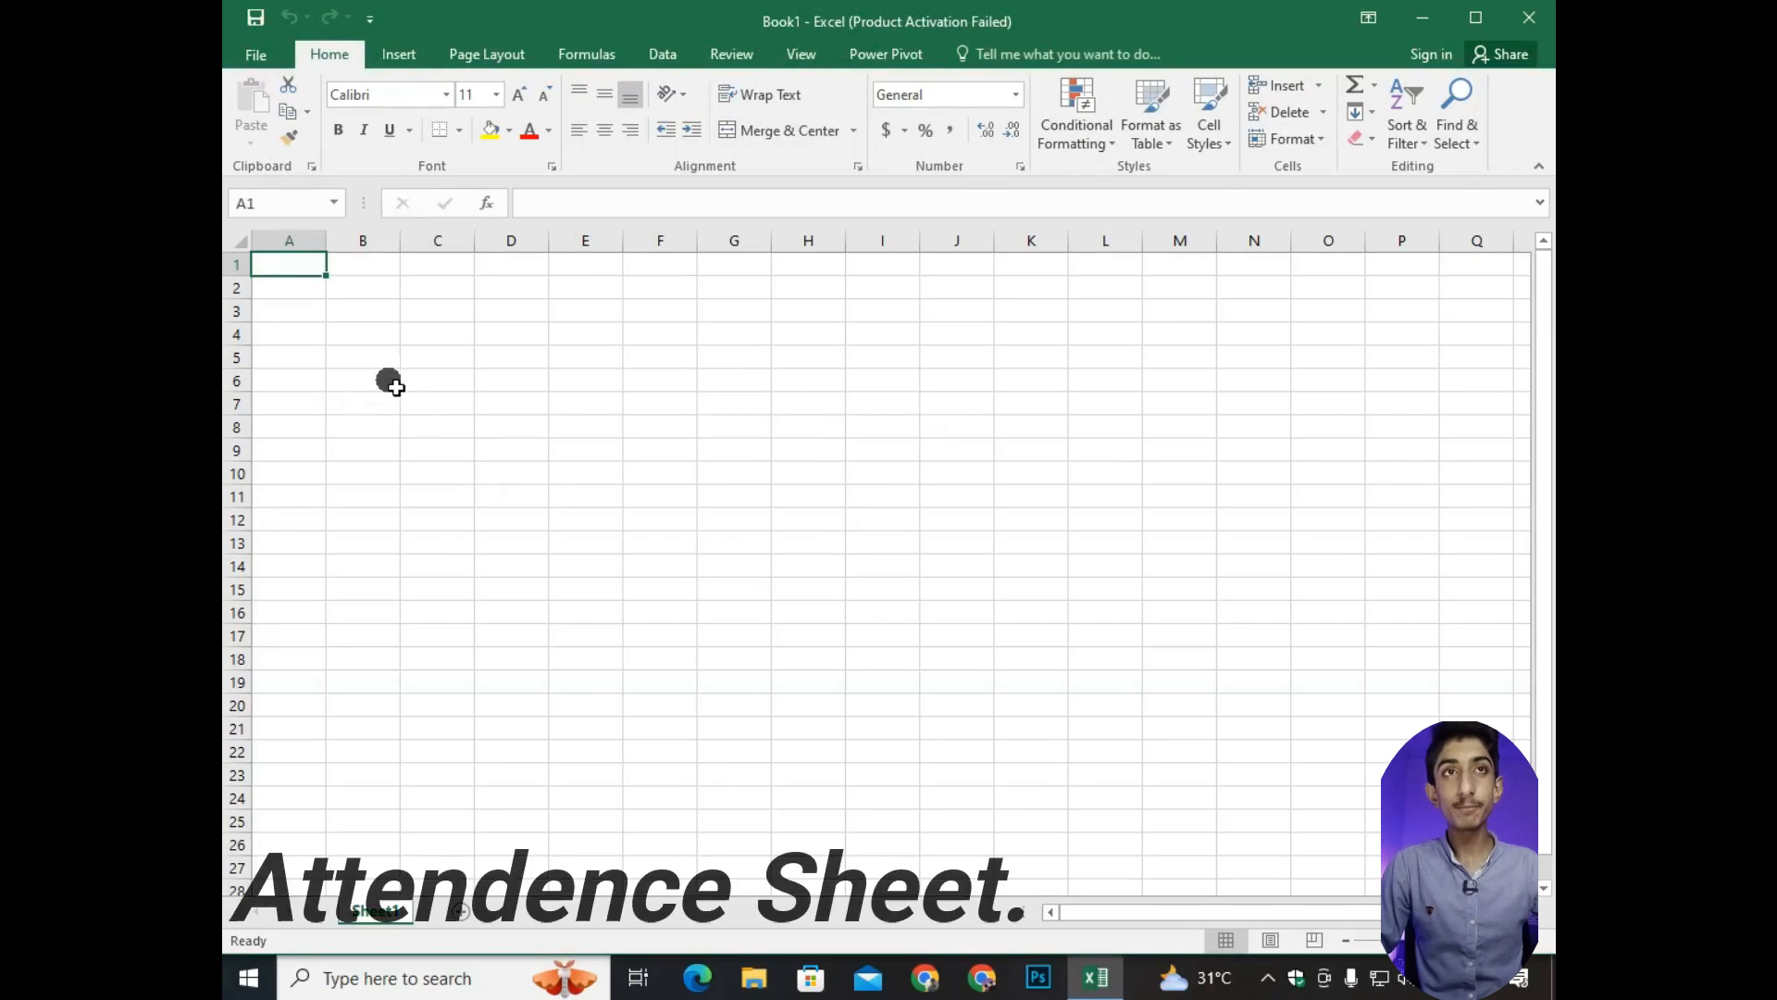
Enter the column headers Serial No, Name and F/Name in cells A5, B5 and C5.
left_click(361, 356)
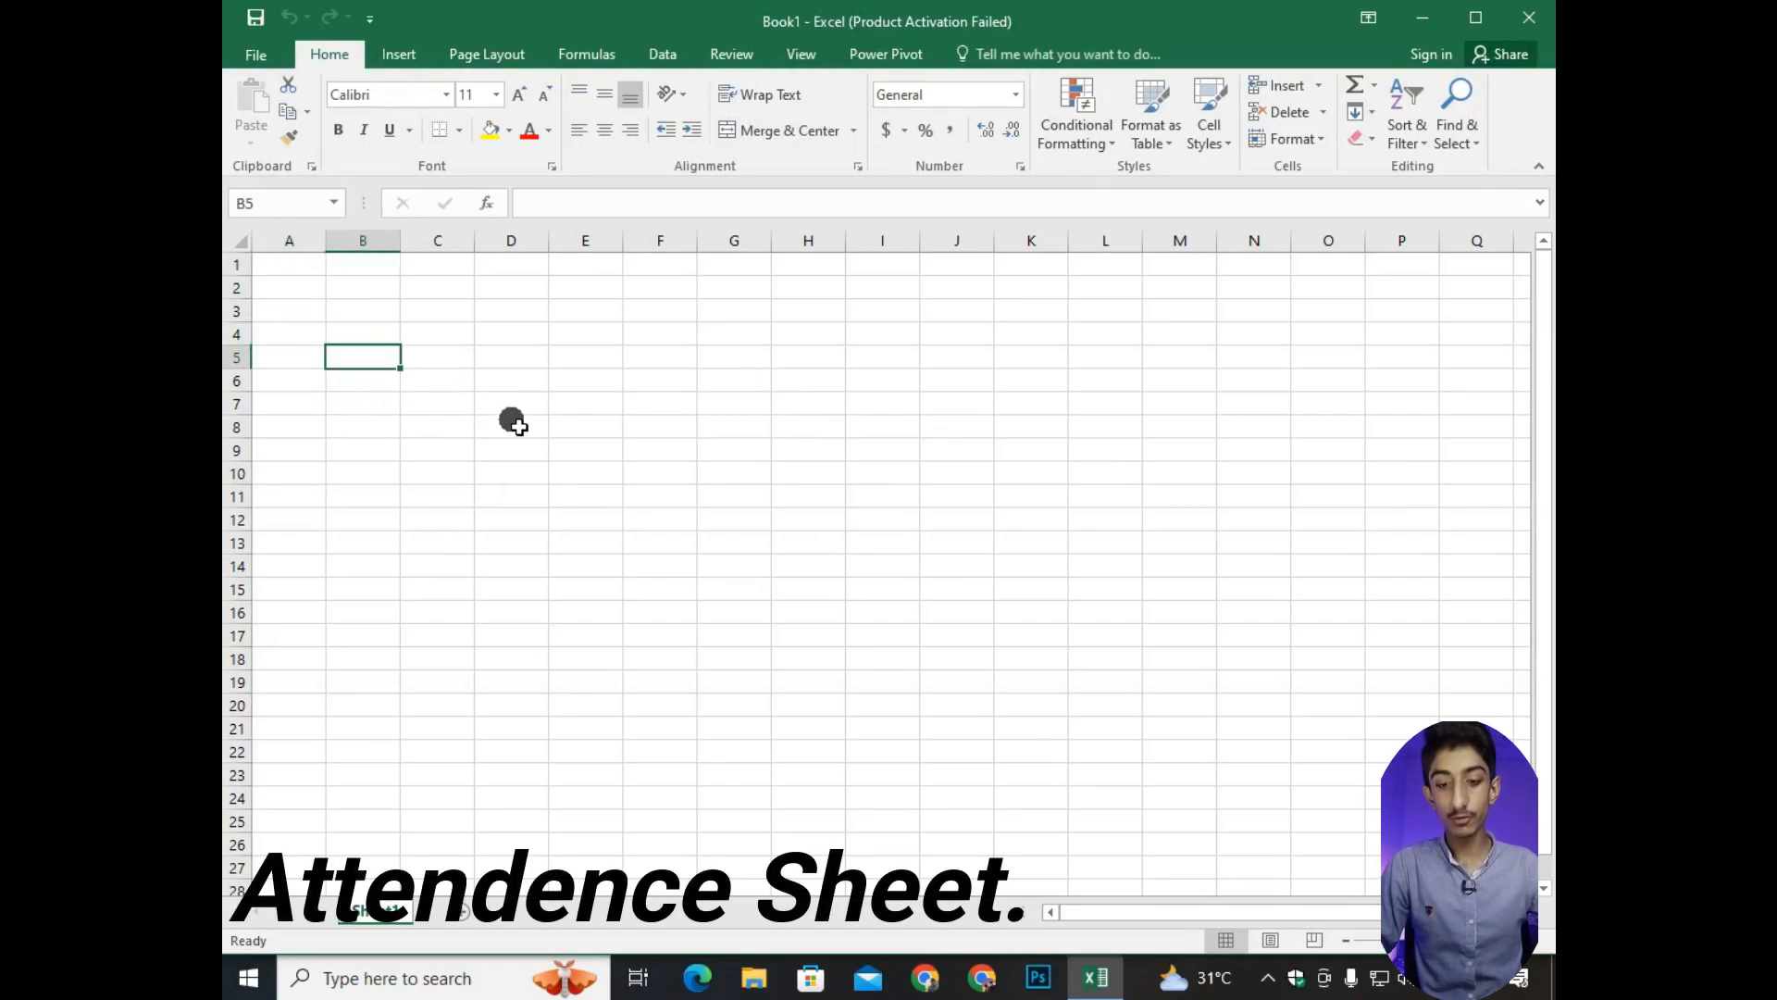
type("Name")
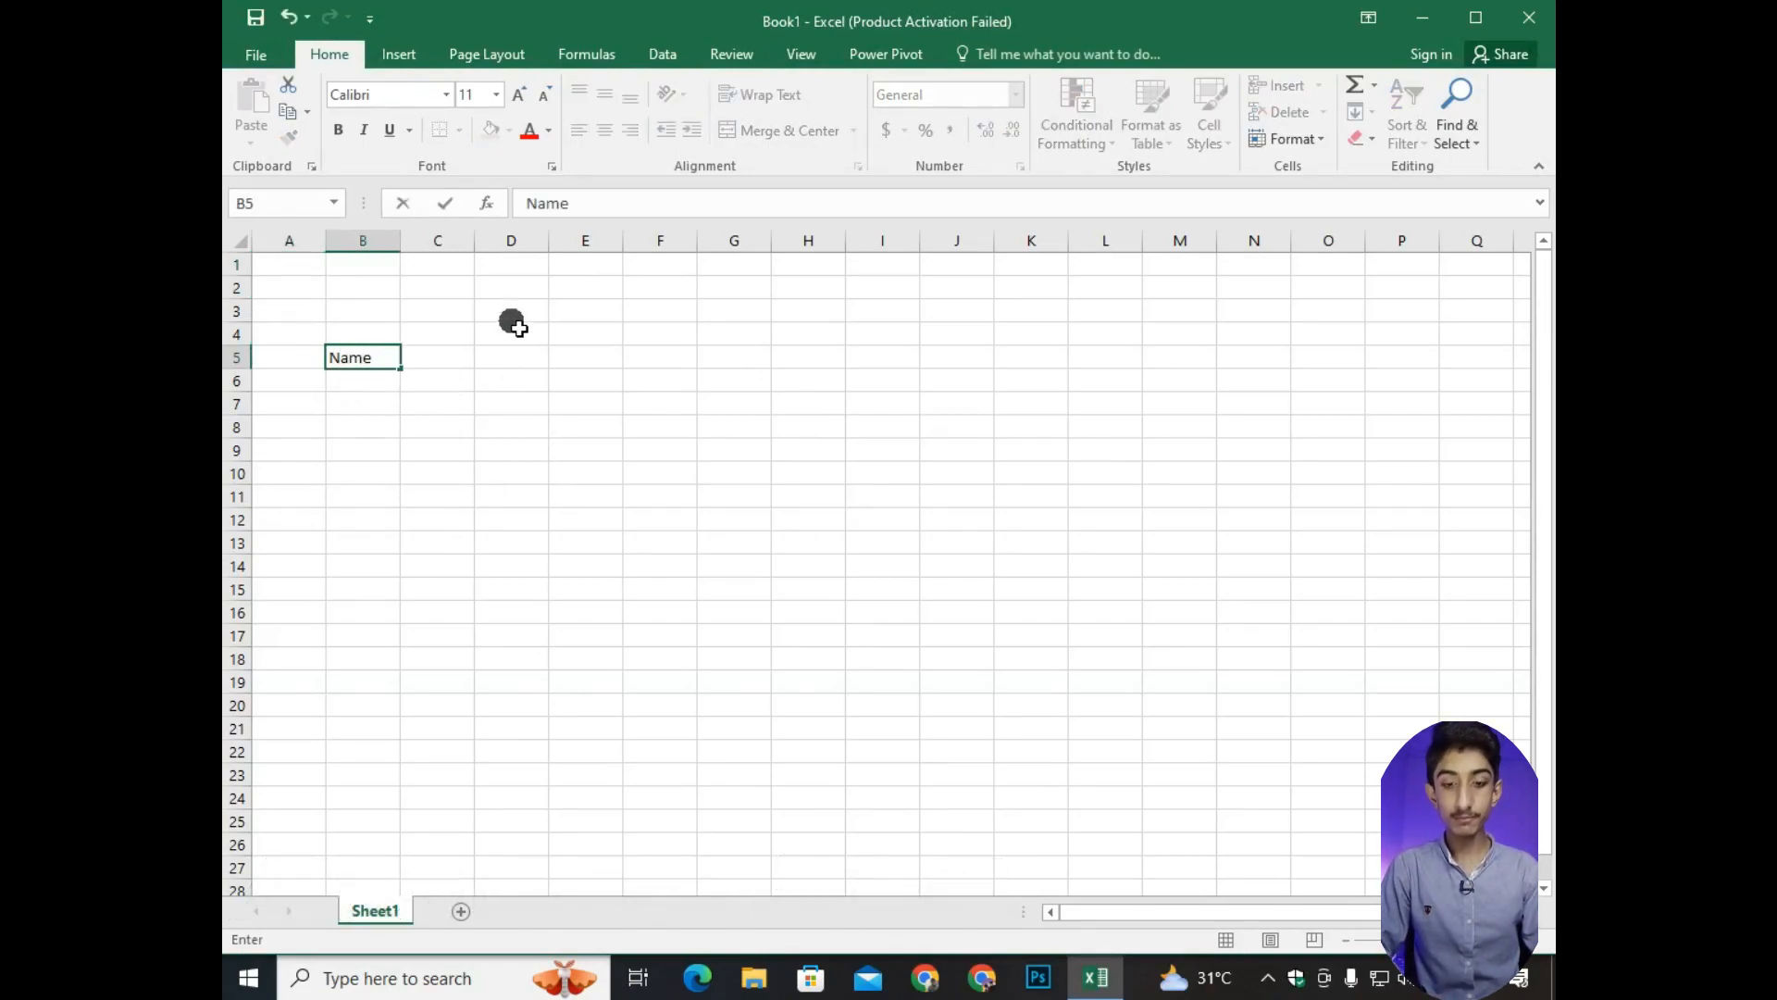
key("Tab")
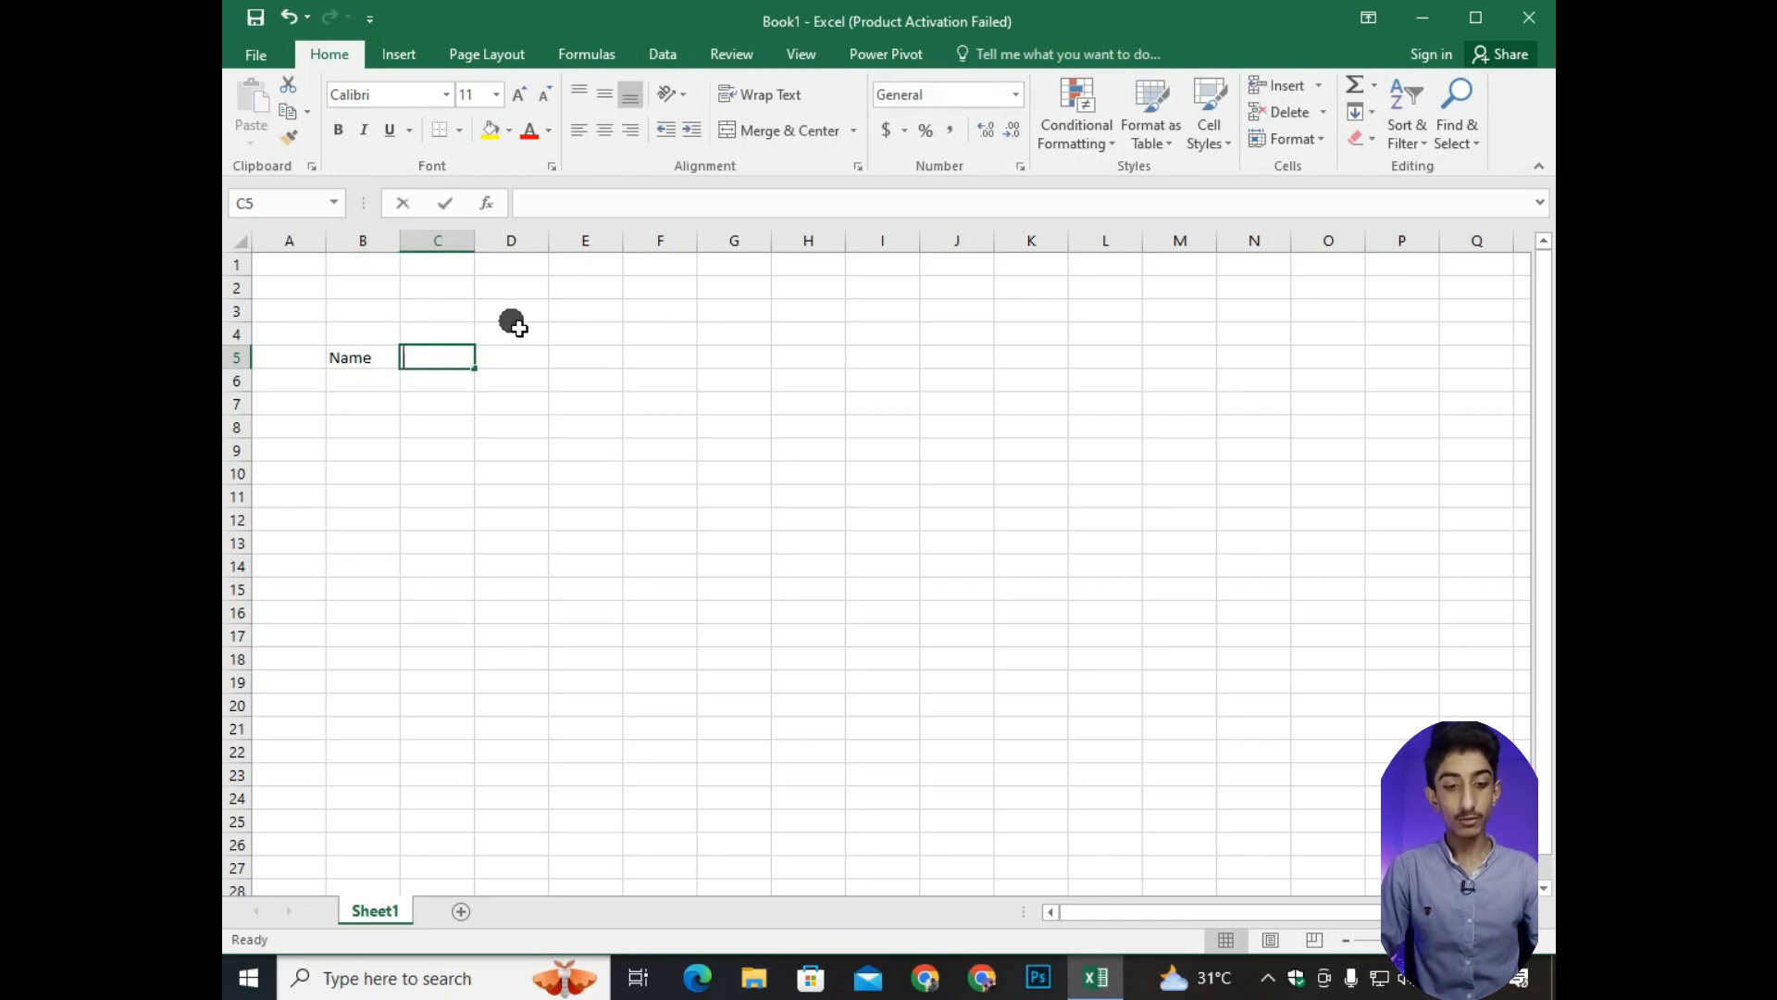
type("F")
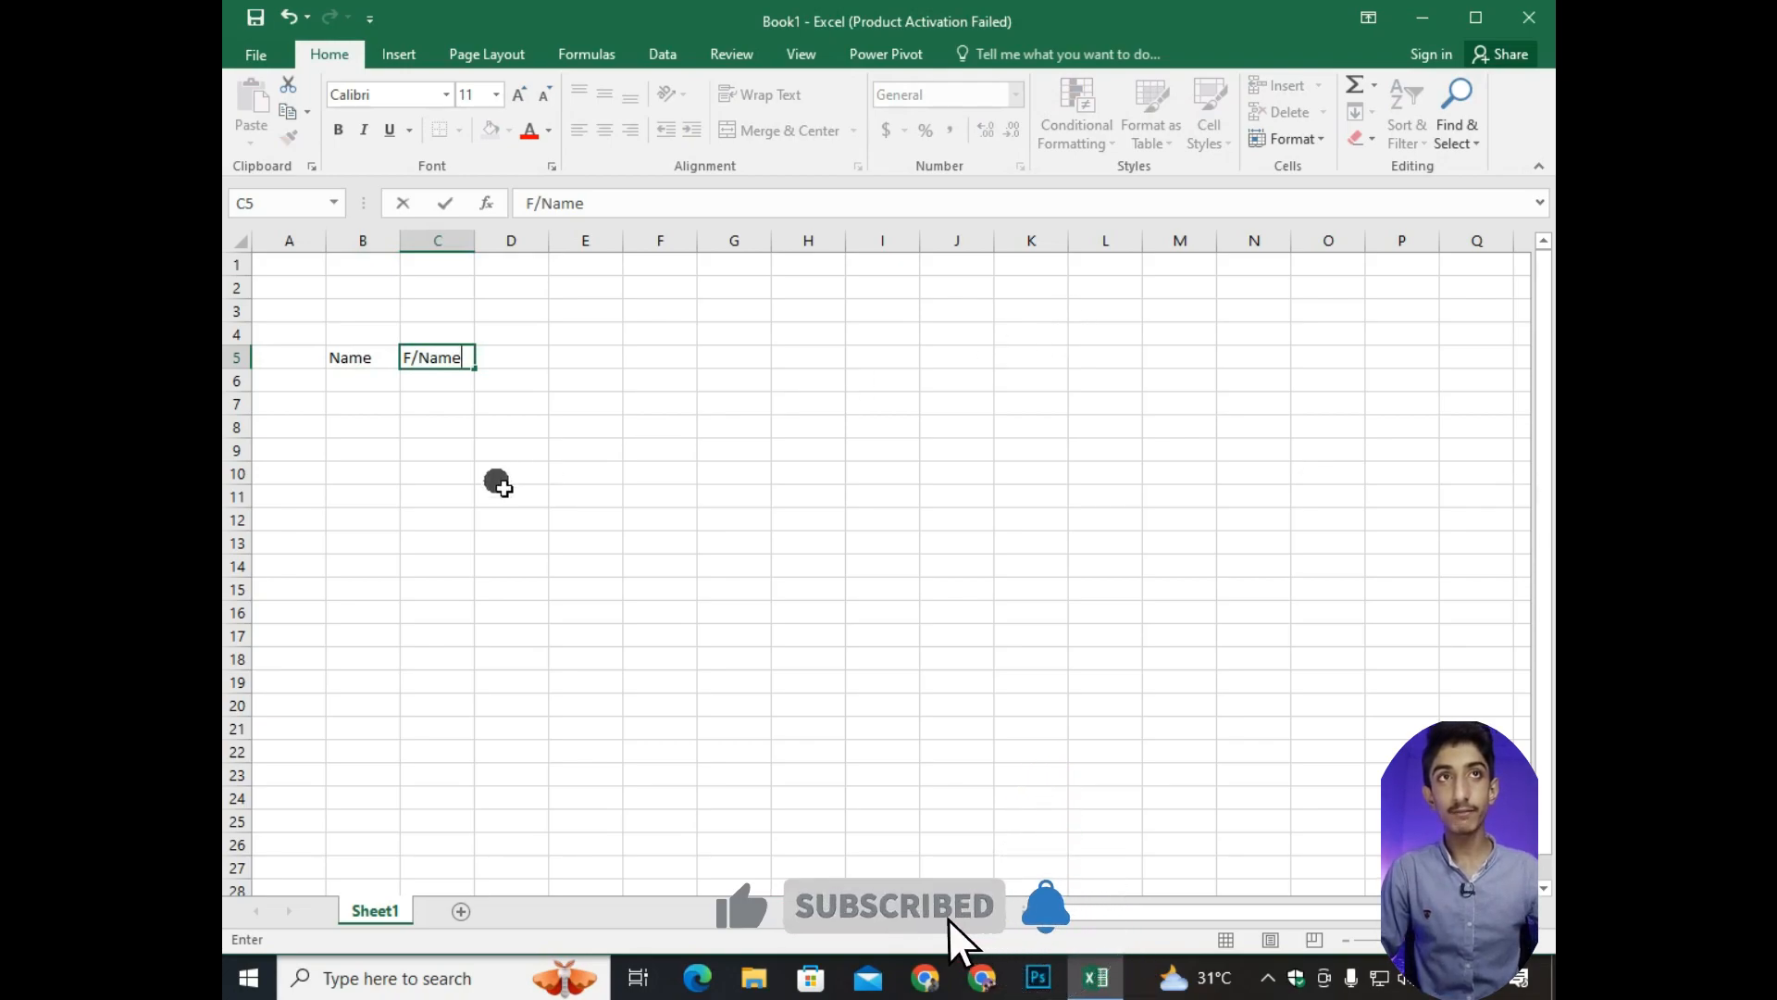
type("/Name")
left_click(491, 357)
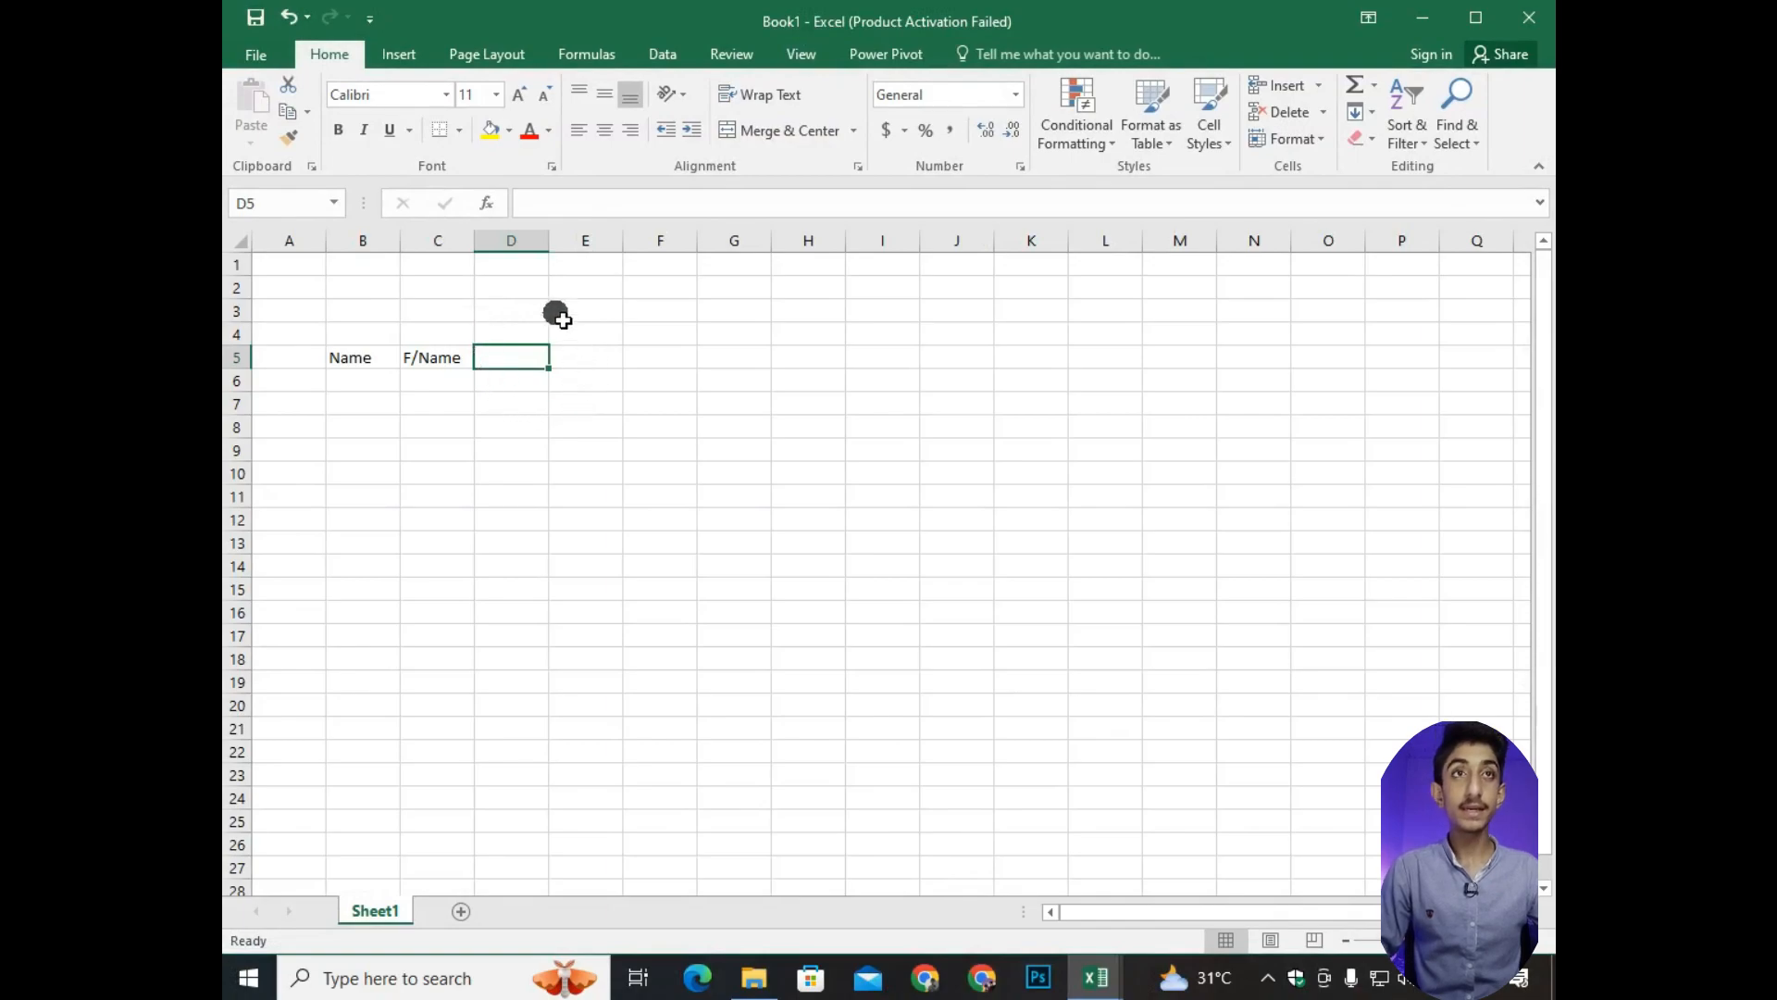
left_click(317, 357)
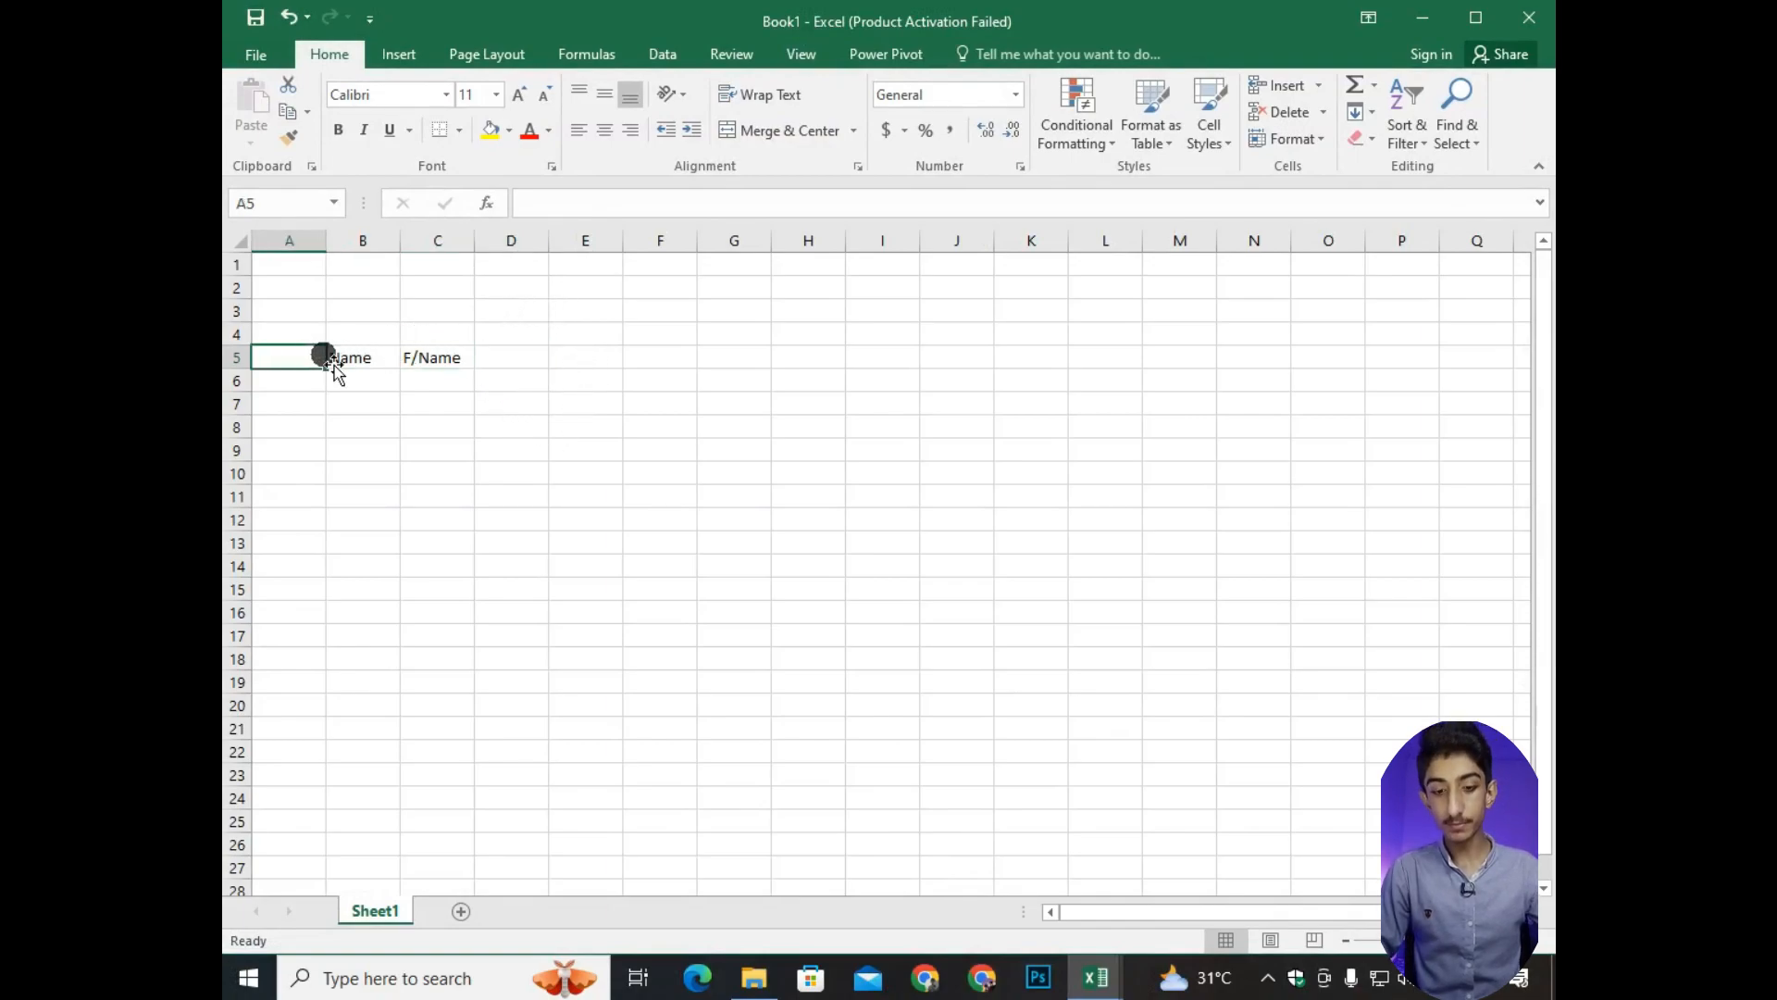
type("Serial No")
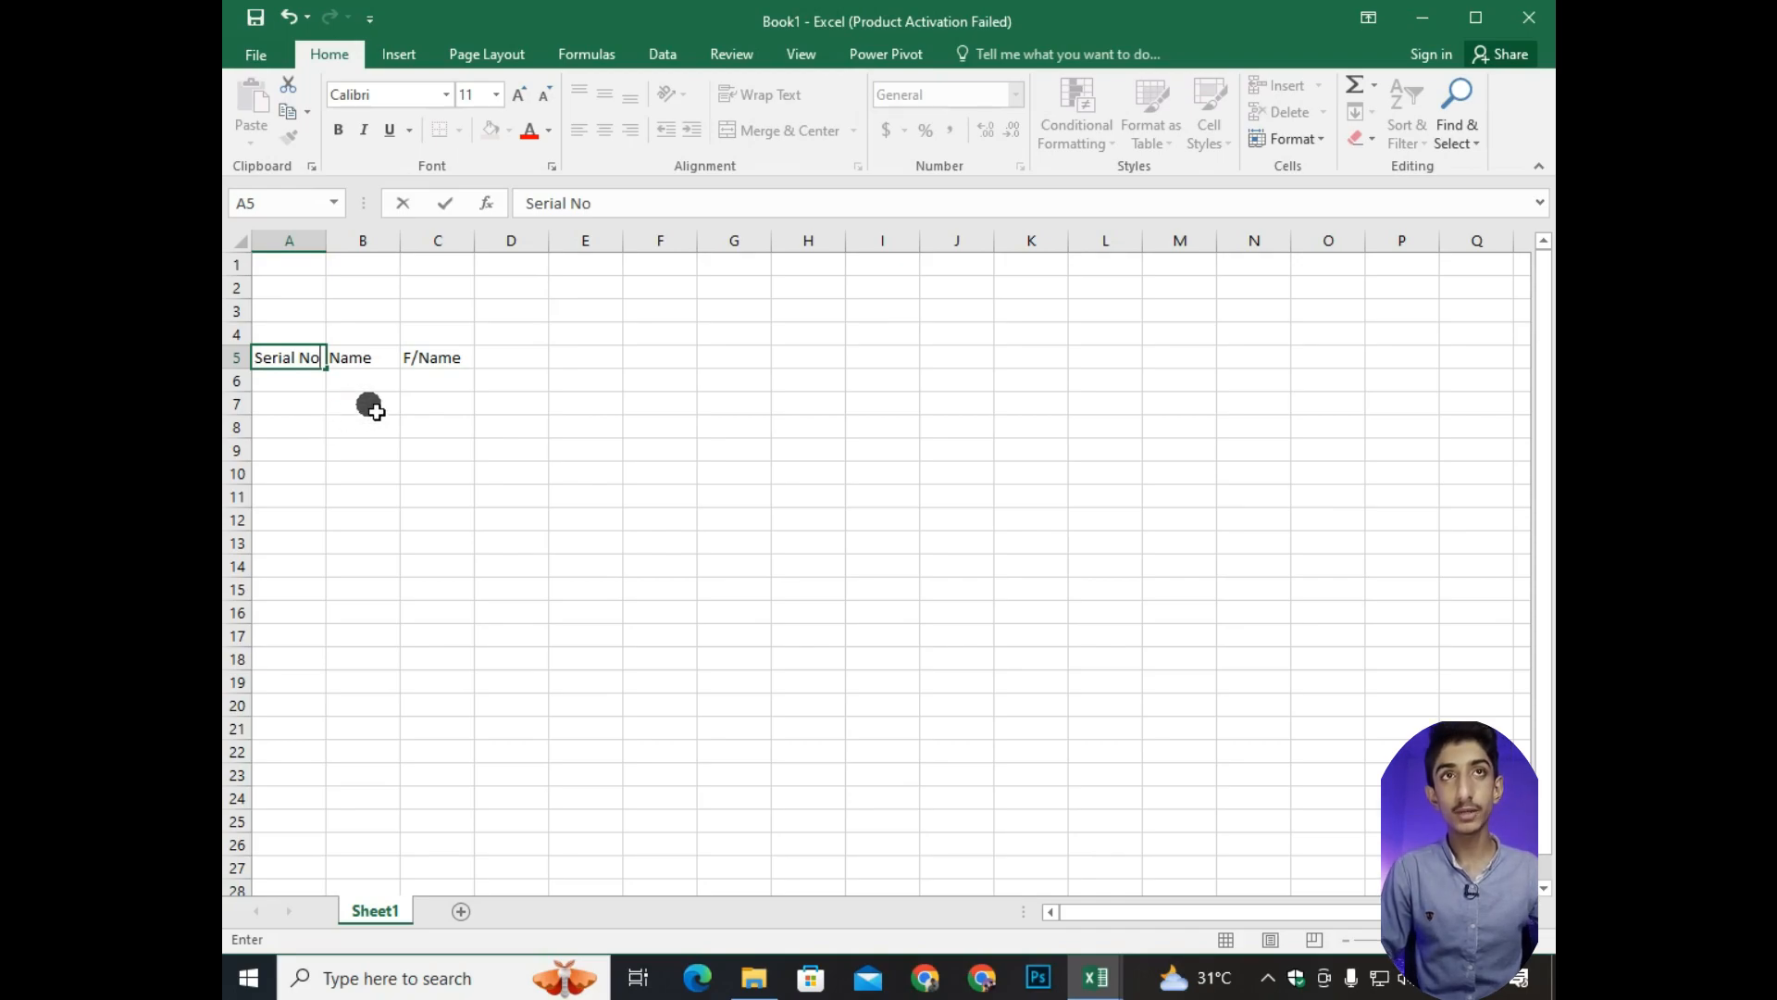
Move the three headers from A5:C5 to C5:E5.
left_click_drag(287, 358, 434, 359)
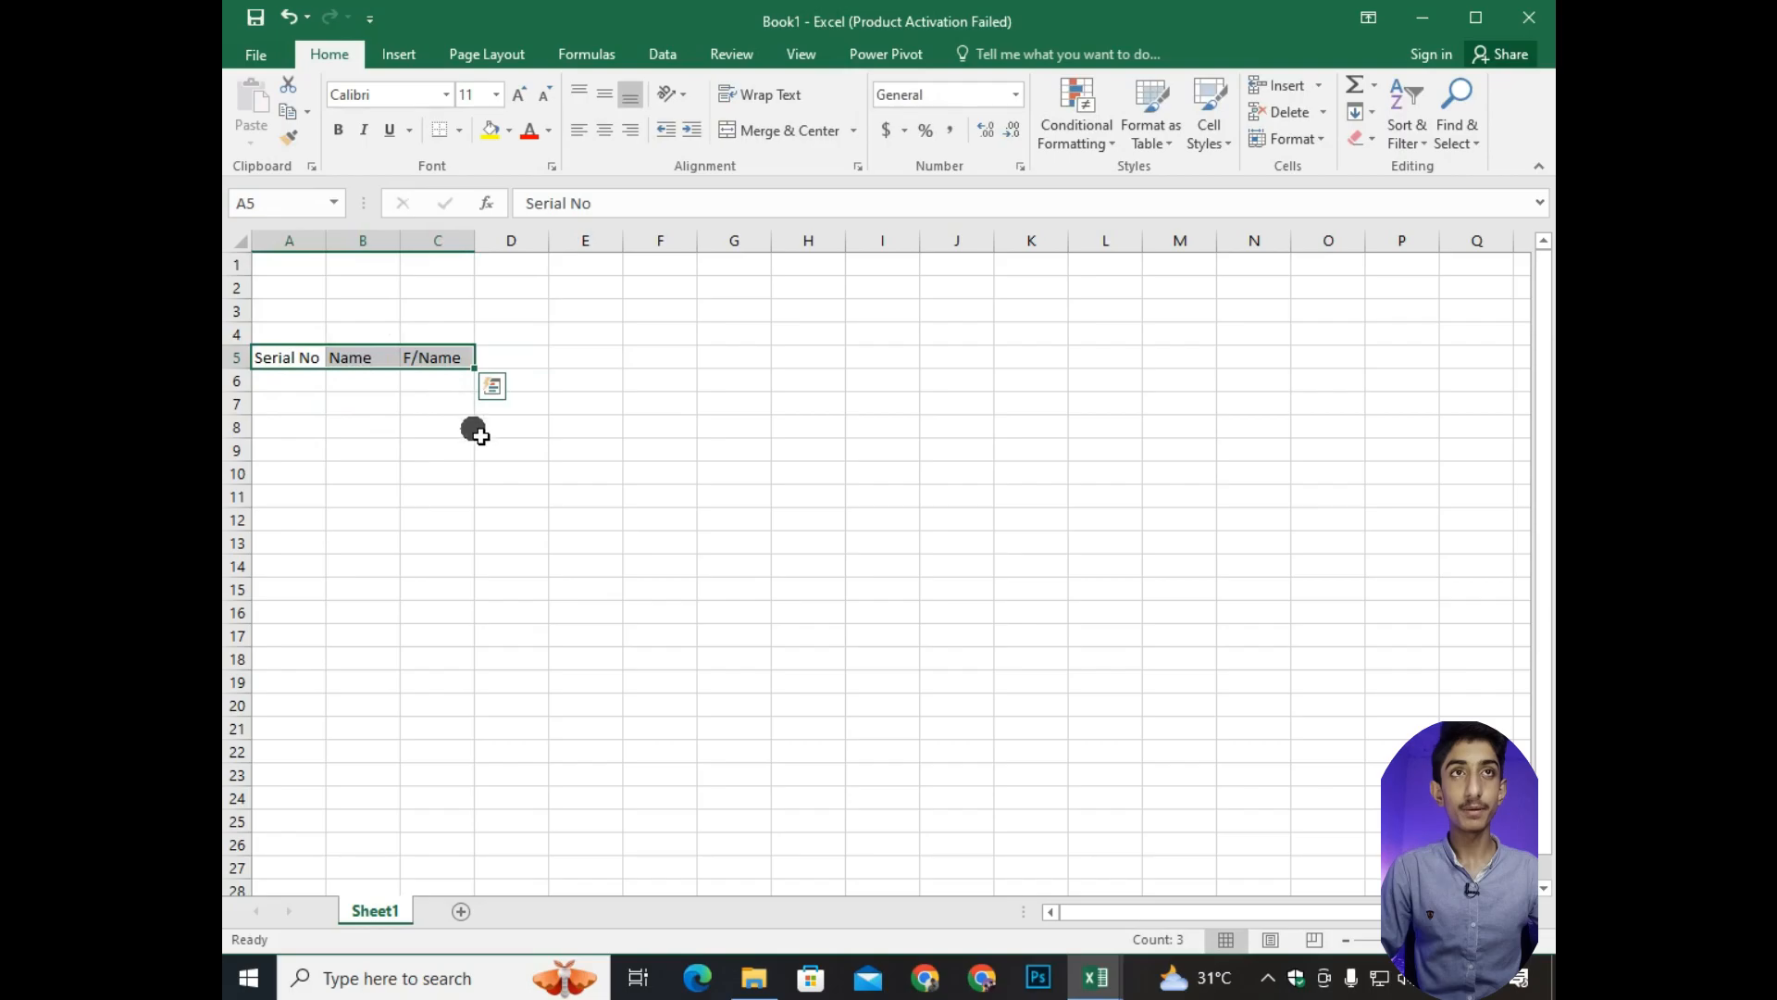
key("ctrl+c")
left_click(554, 448)
left_click(449, 360)
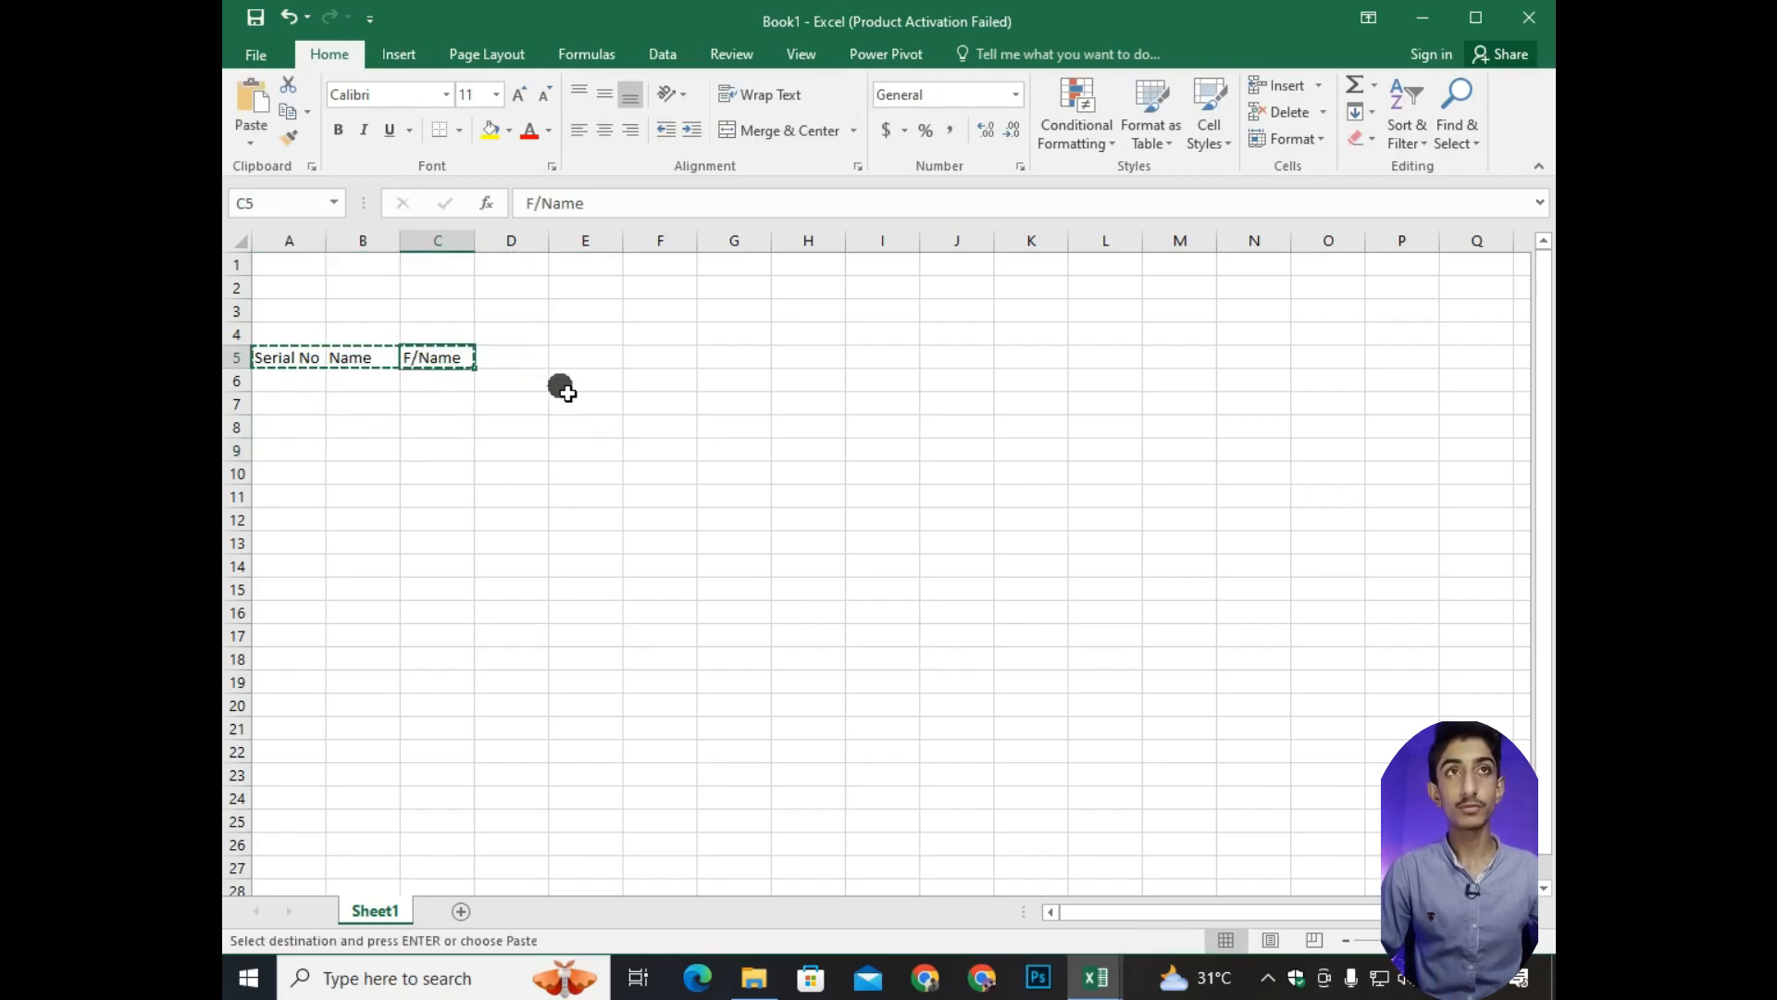
key("ctrl+v")
left_click(508, 423)
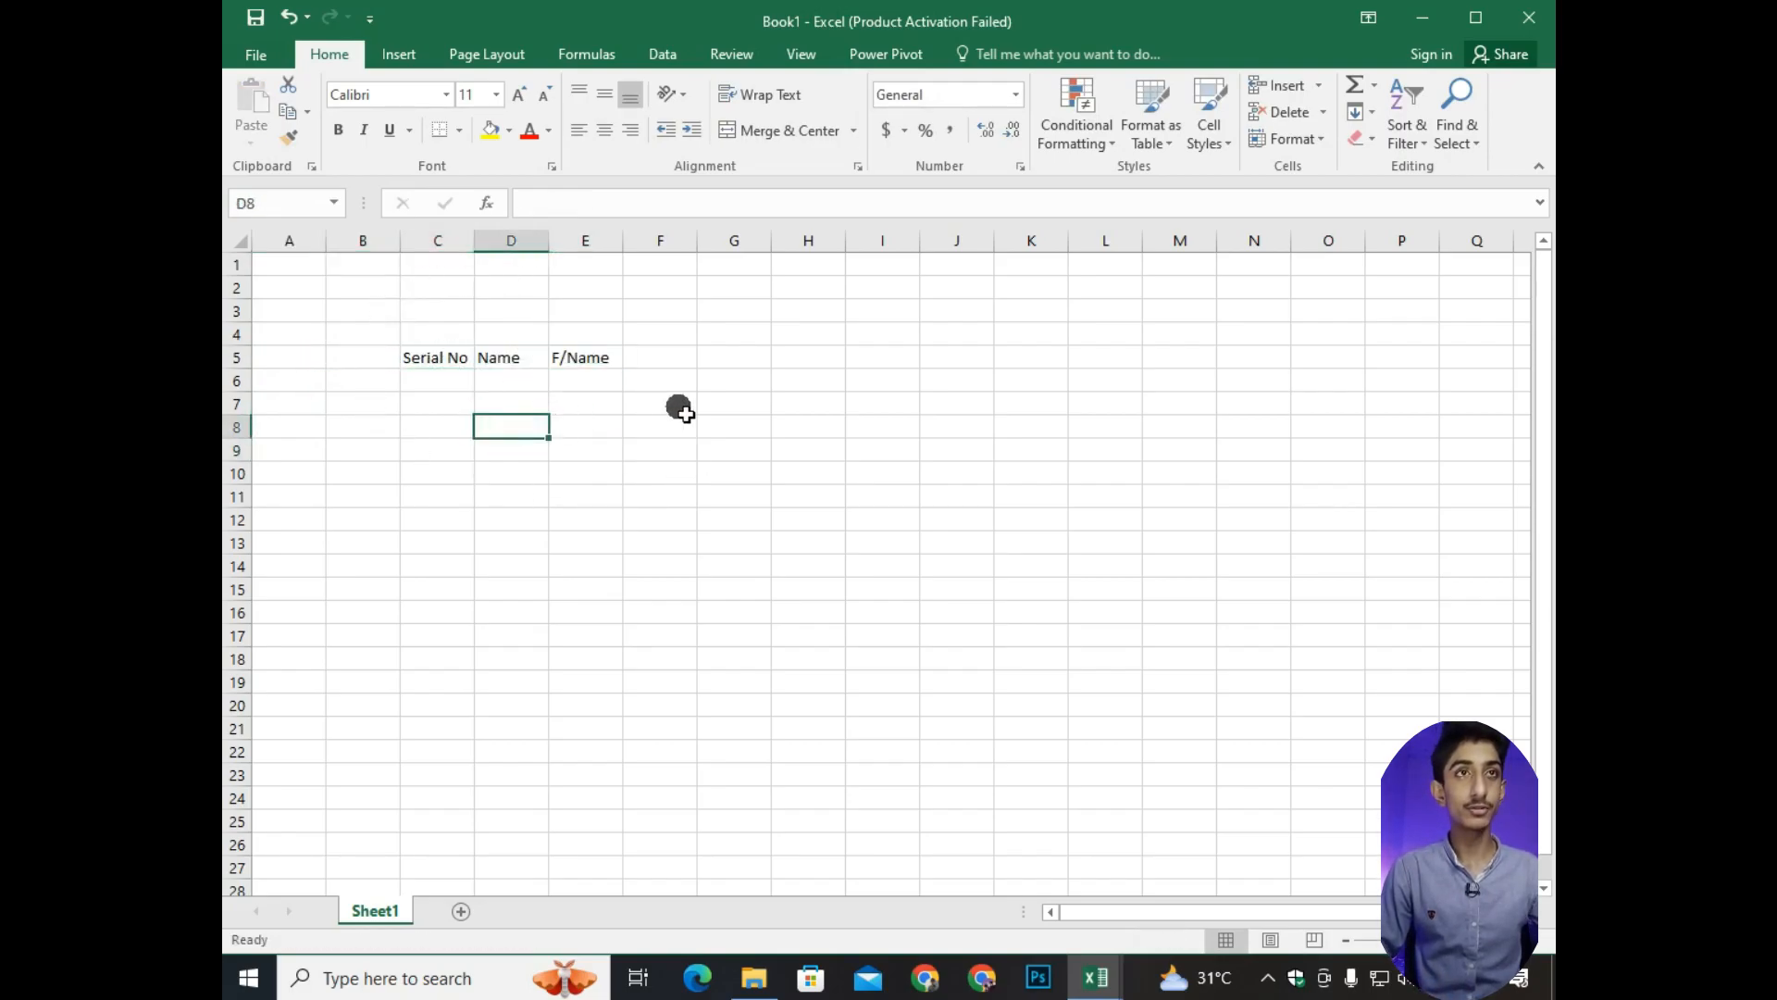
Enter 1 as the first day number in F5, beside the F/Name header.
scroll(535, 341, "up", 4)
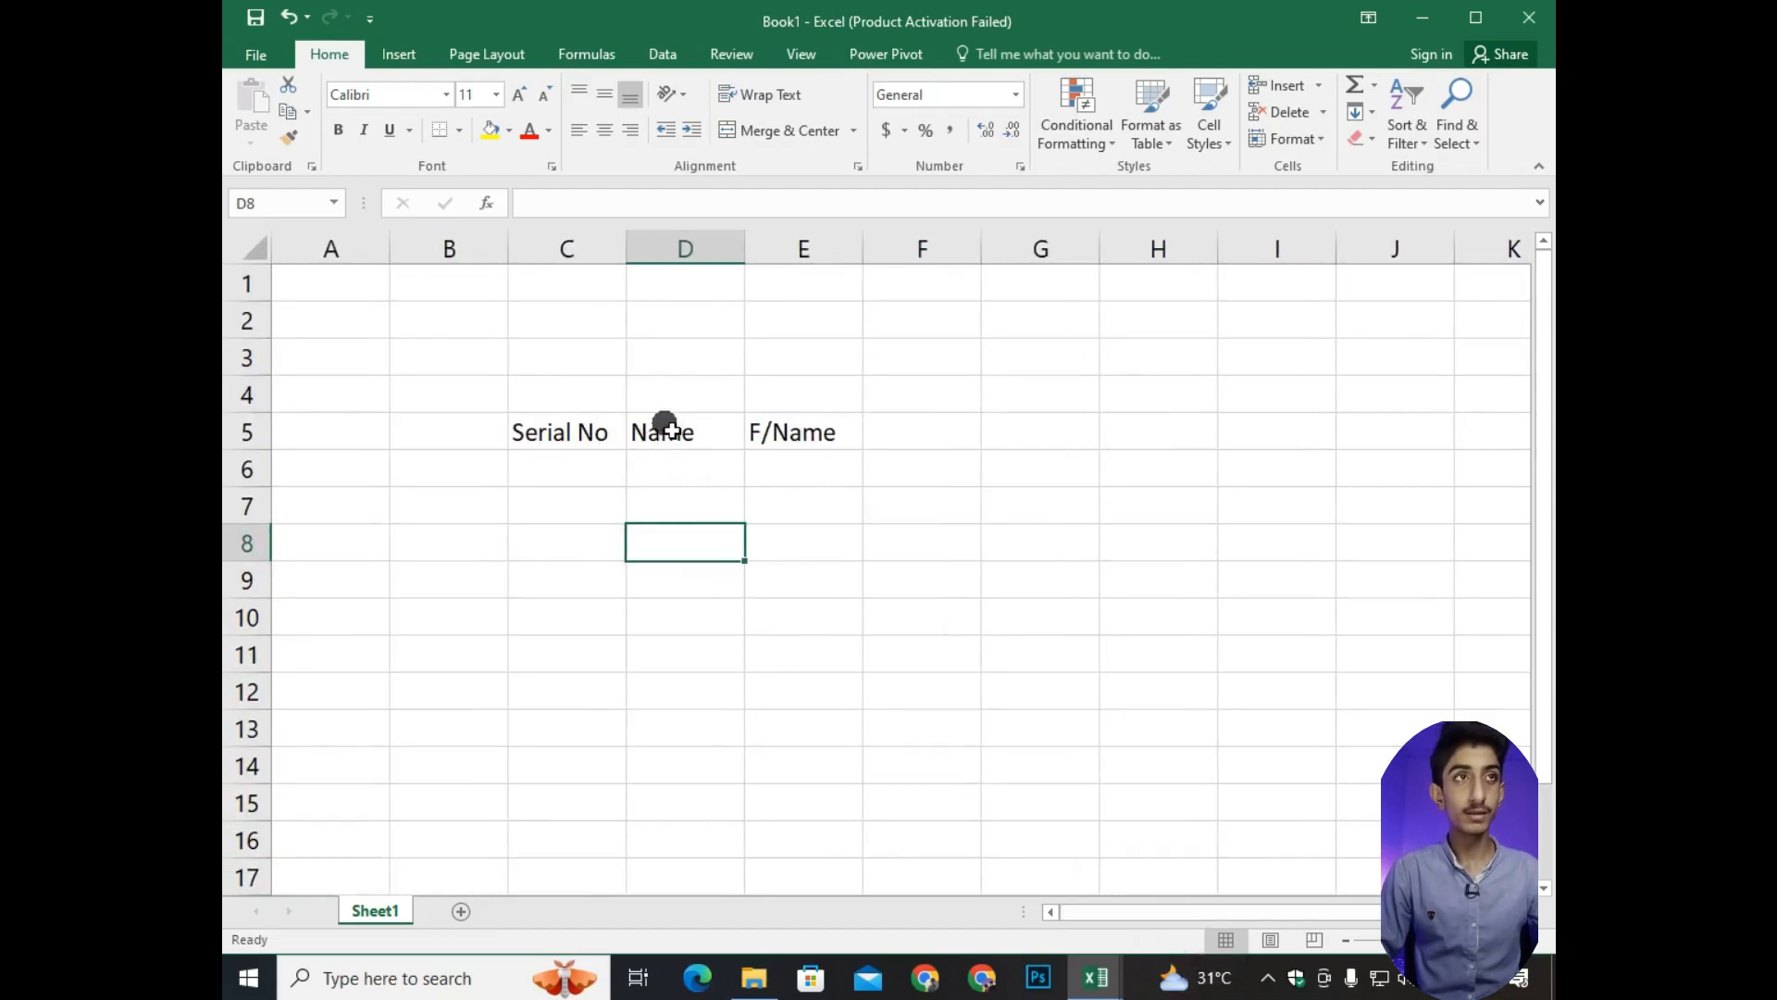
scroll(1018, 694, "down", 2)
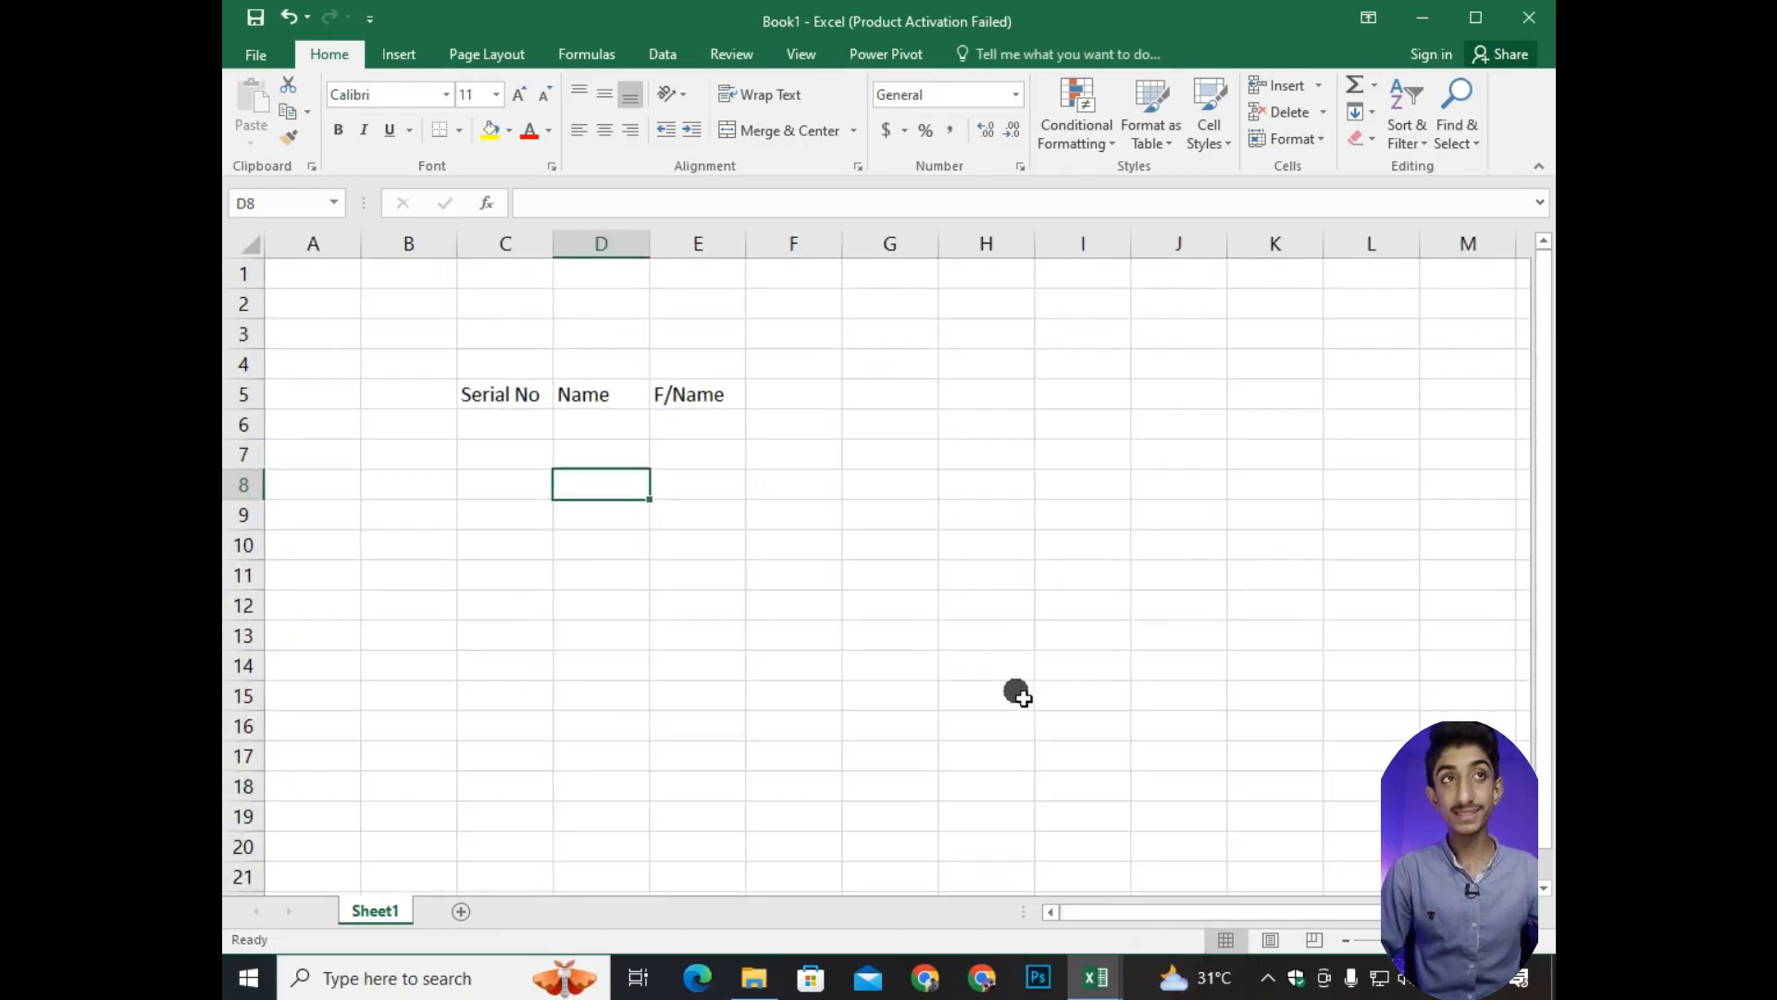
scroll(1018, 694, "down", 2)
left_click(746, 380)
type("1")
key("Tab")
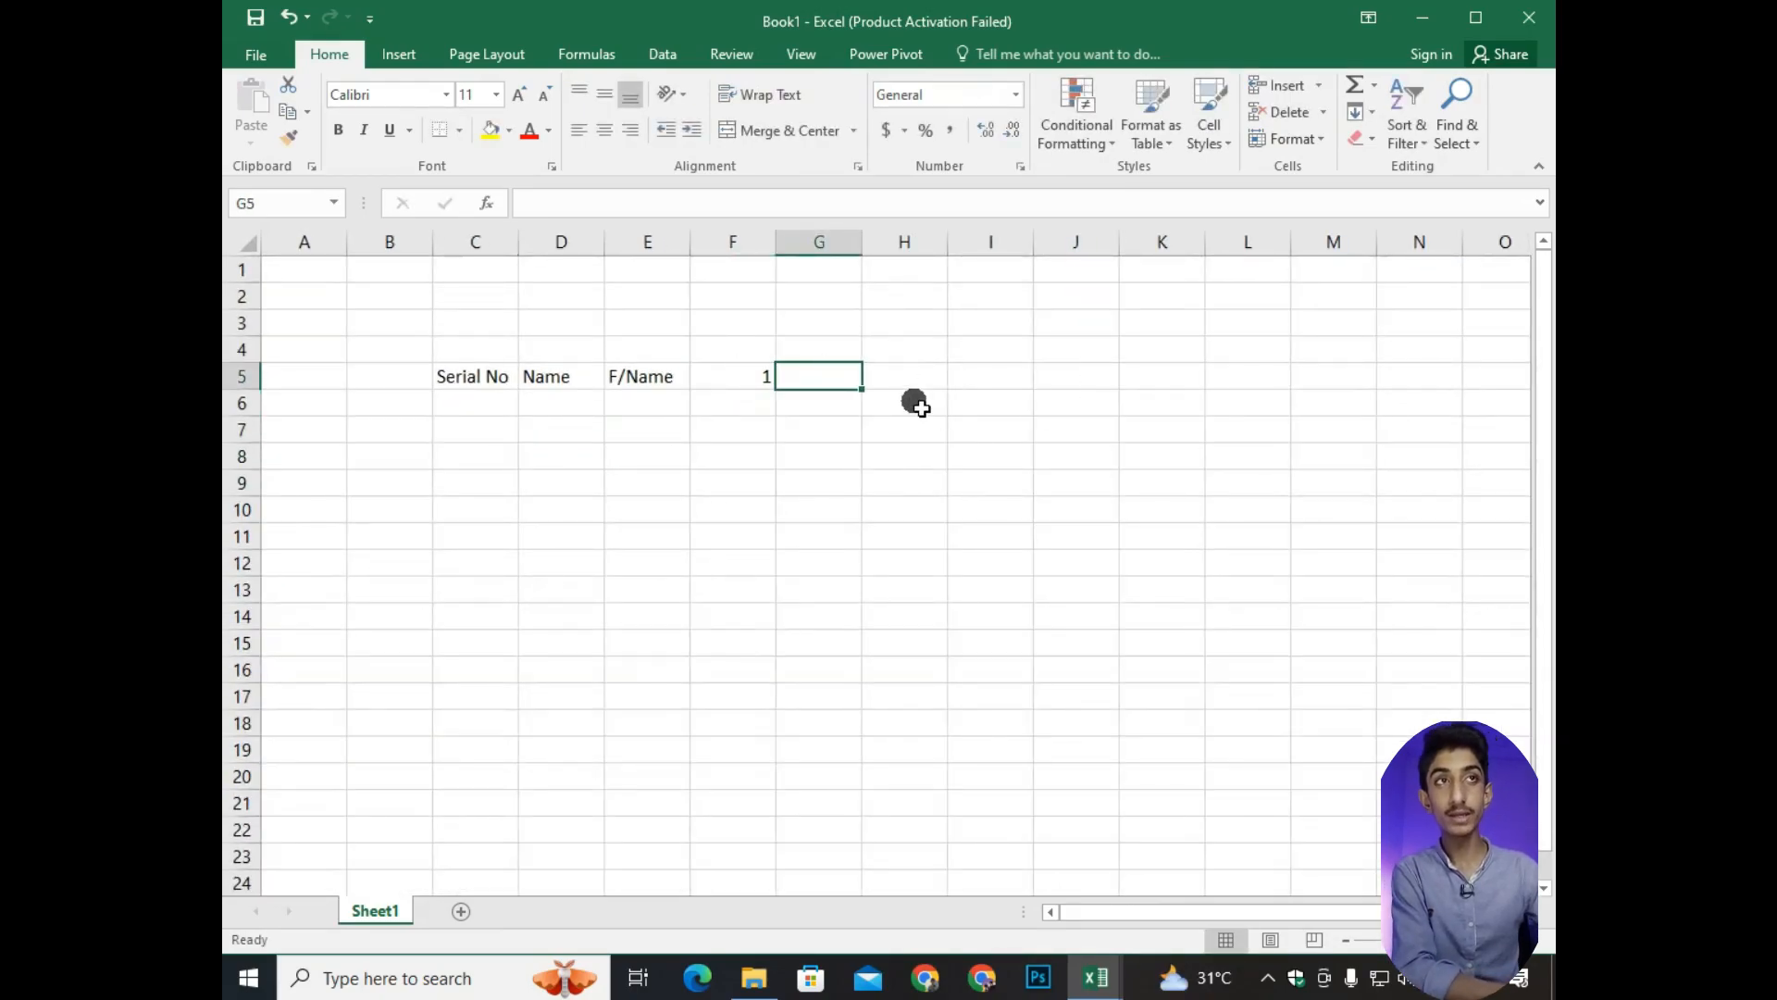
Center the day number in F5 and the Name, F/Name and Serial No headers horizontally in their cells.
key("Left")
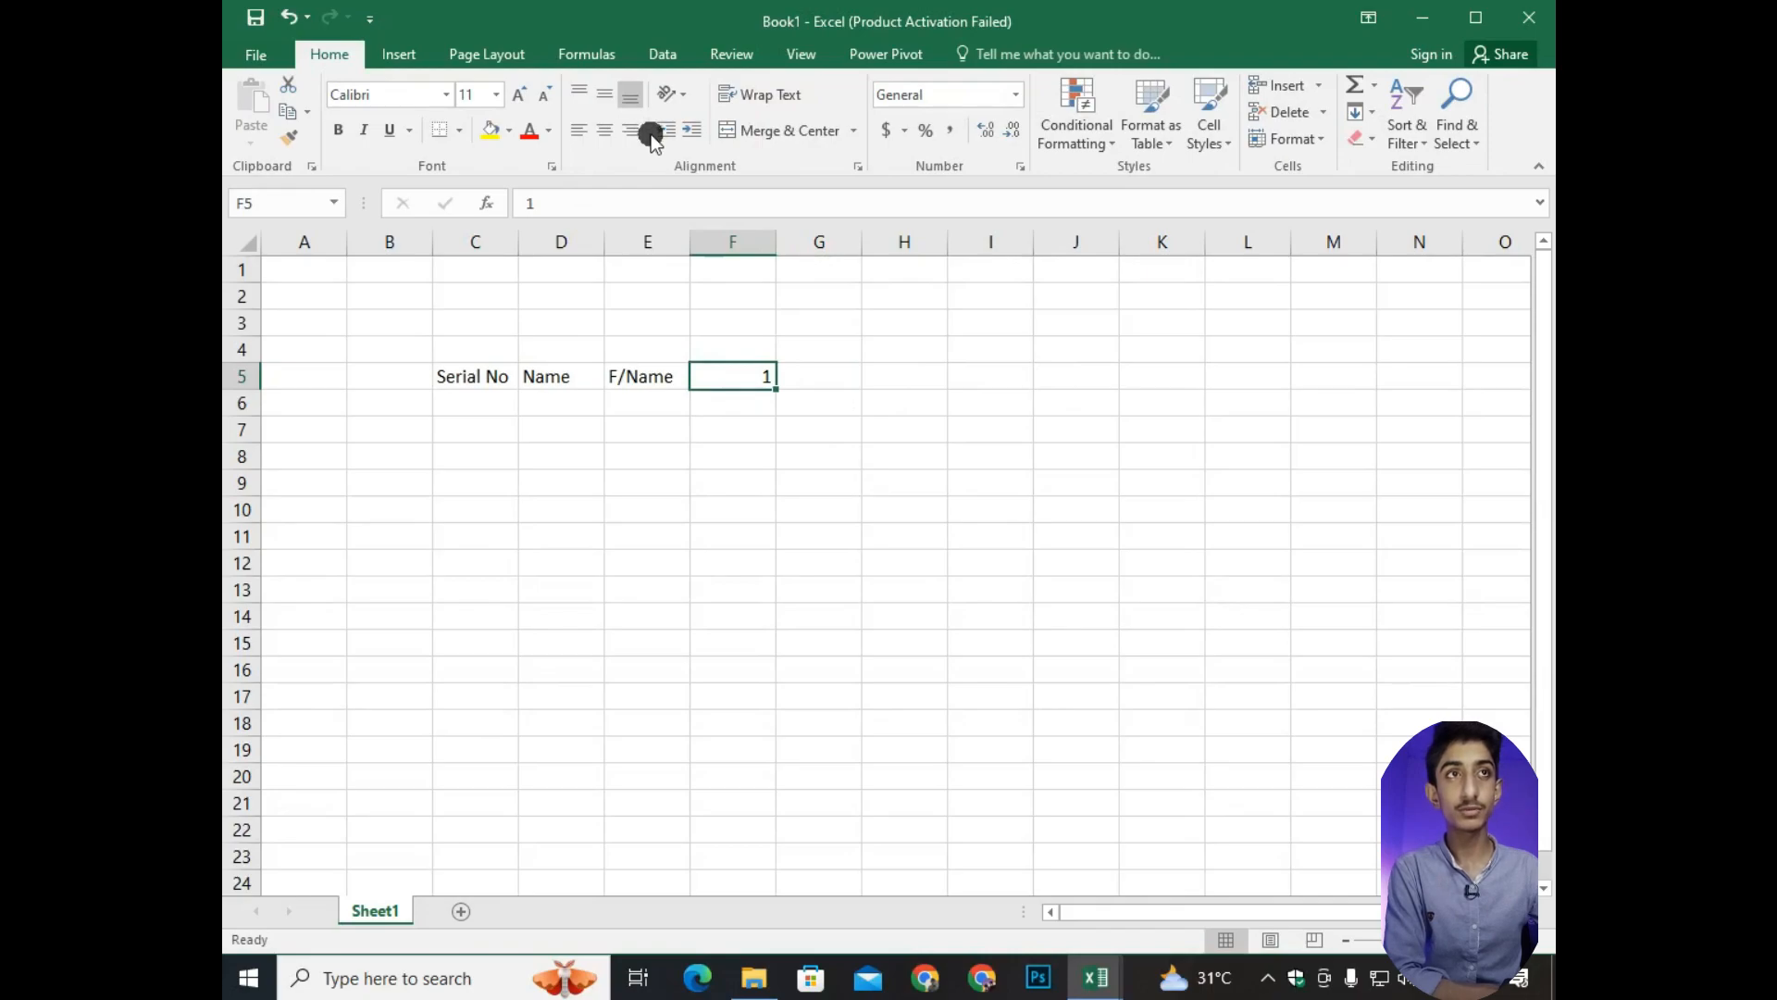
left_click(605, 131)
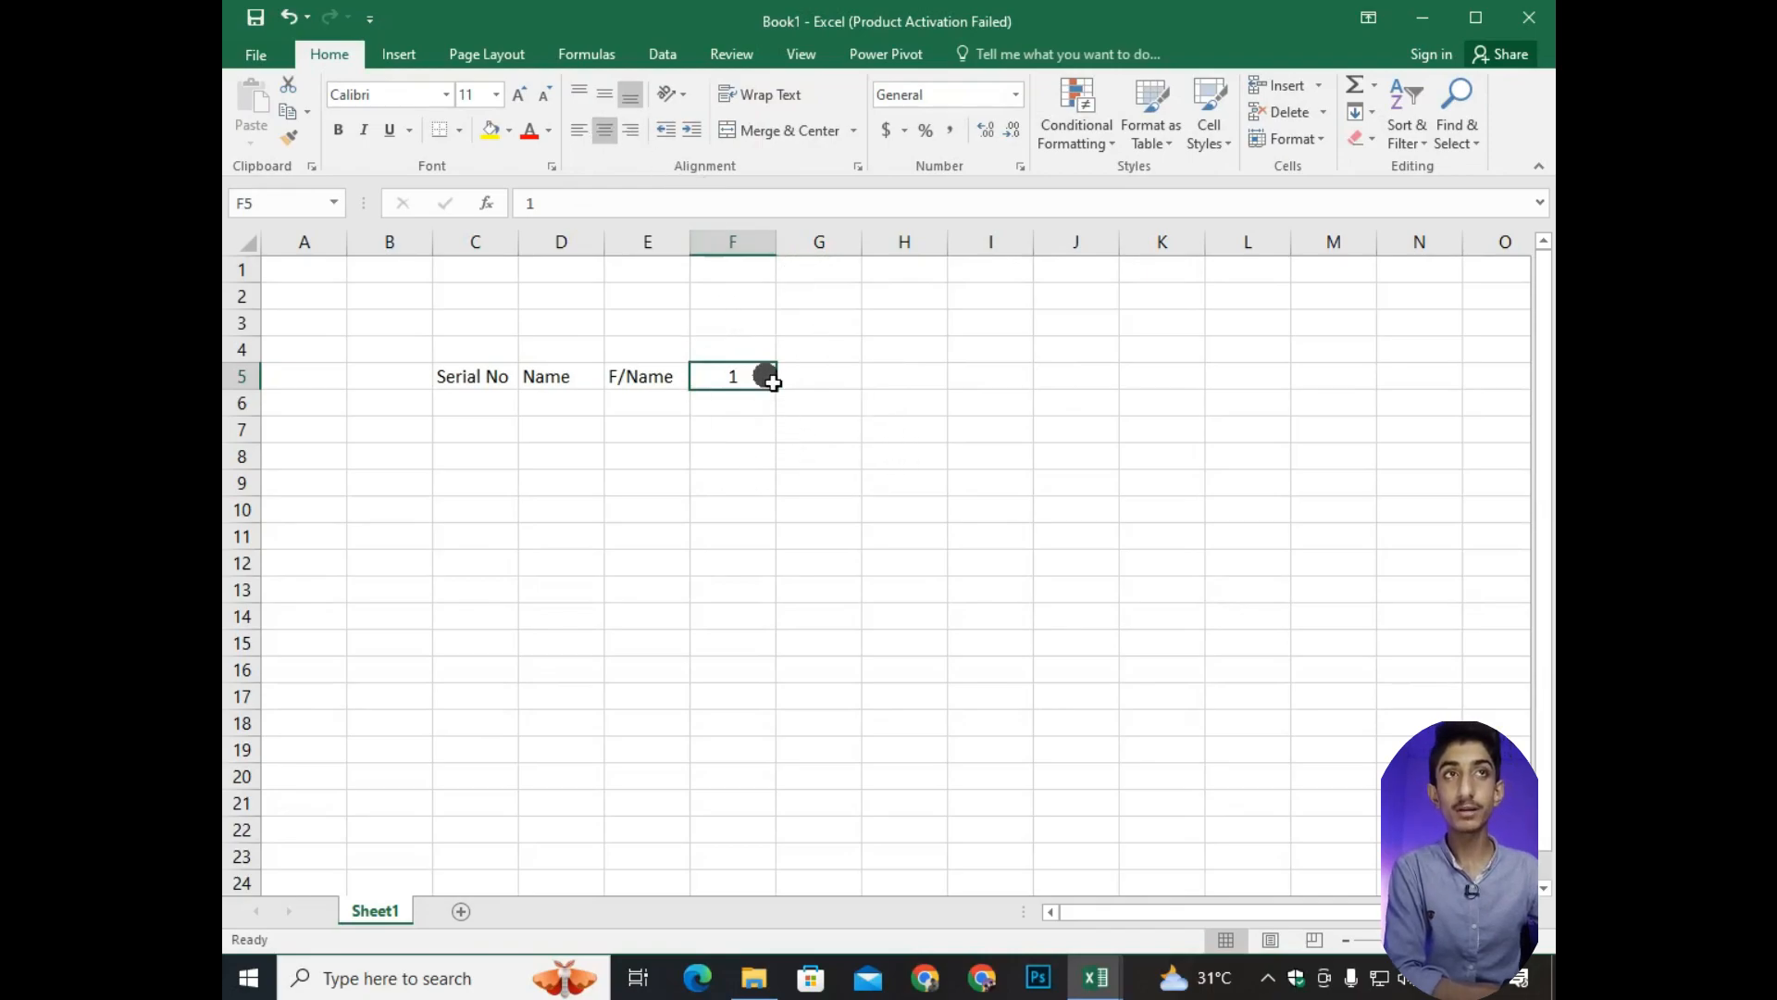
left_click(555, 377)
left_click(606, 135)
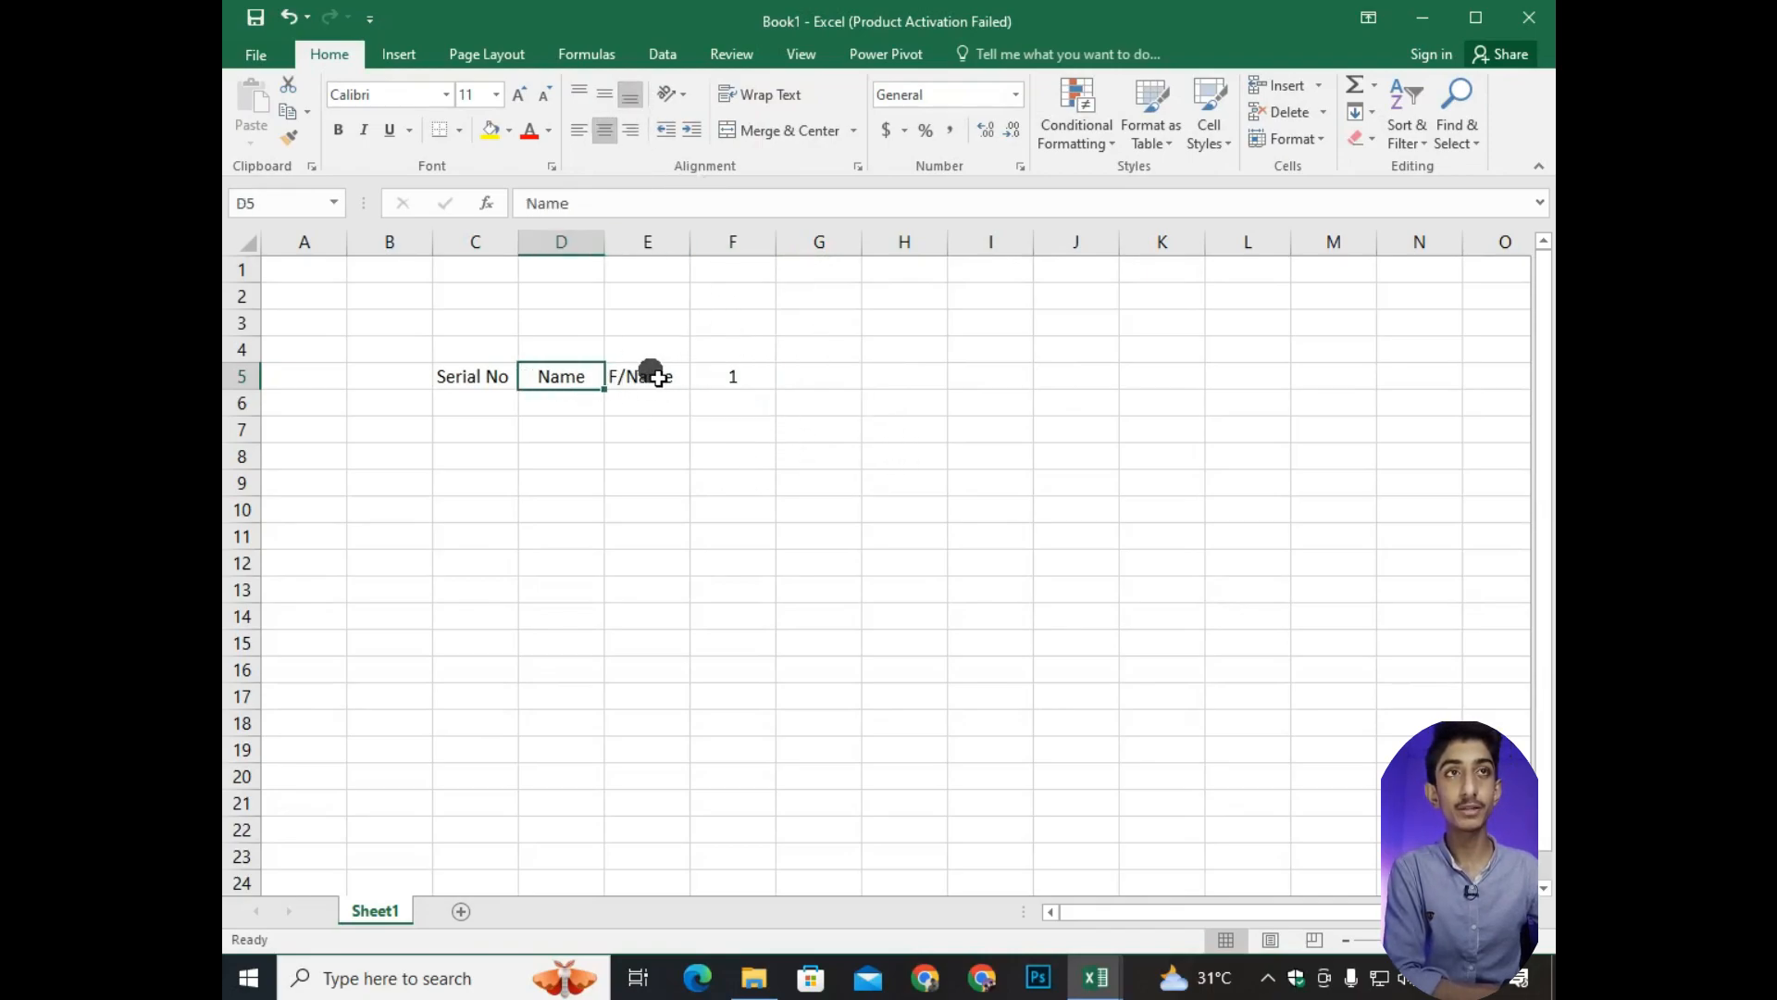
left_click(646, 370)
left_click(604, 131)
left_click(475, 370)
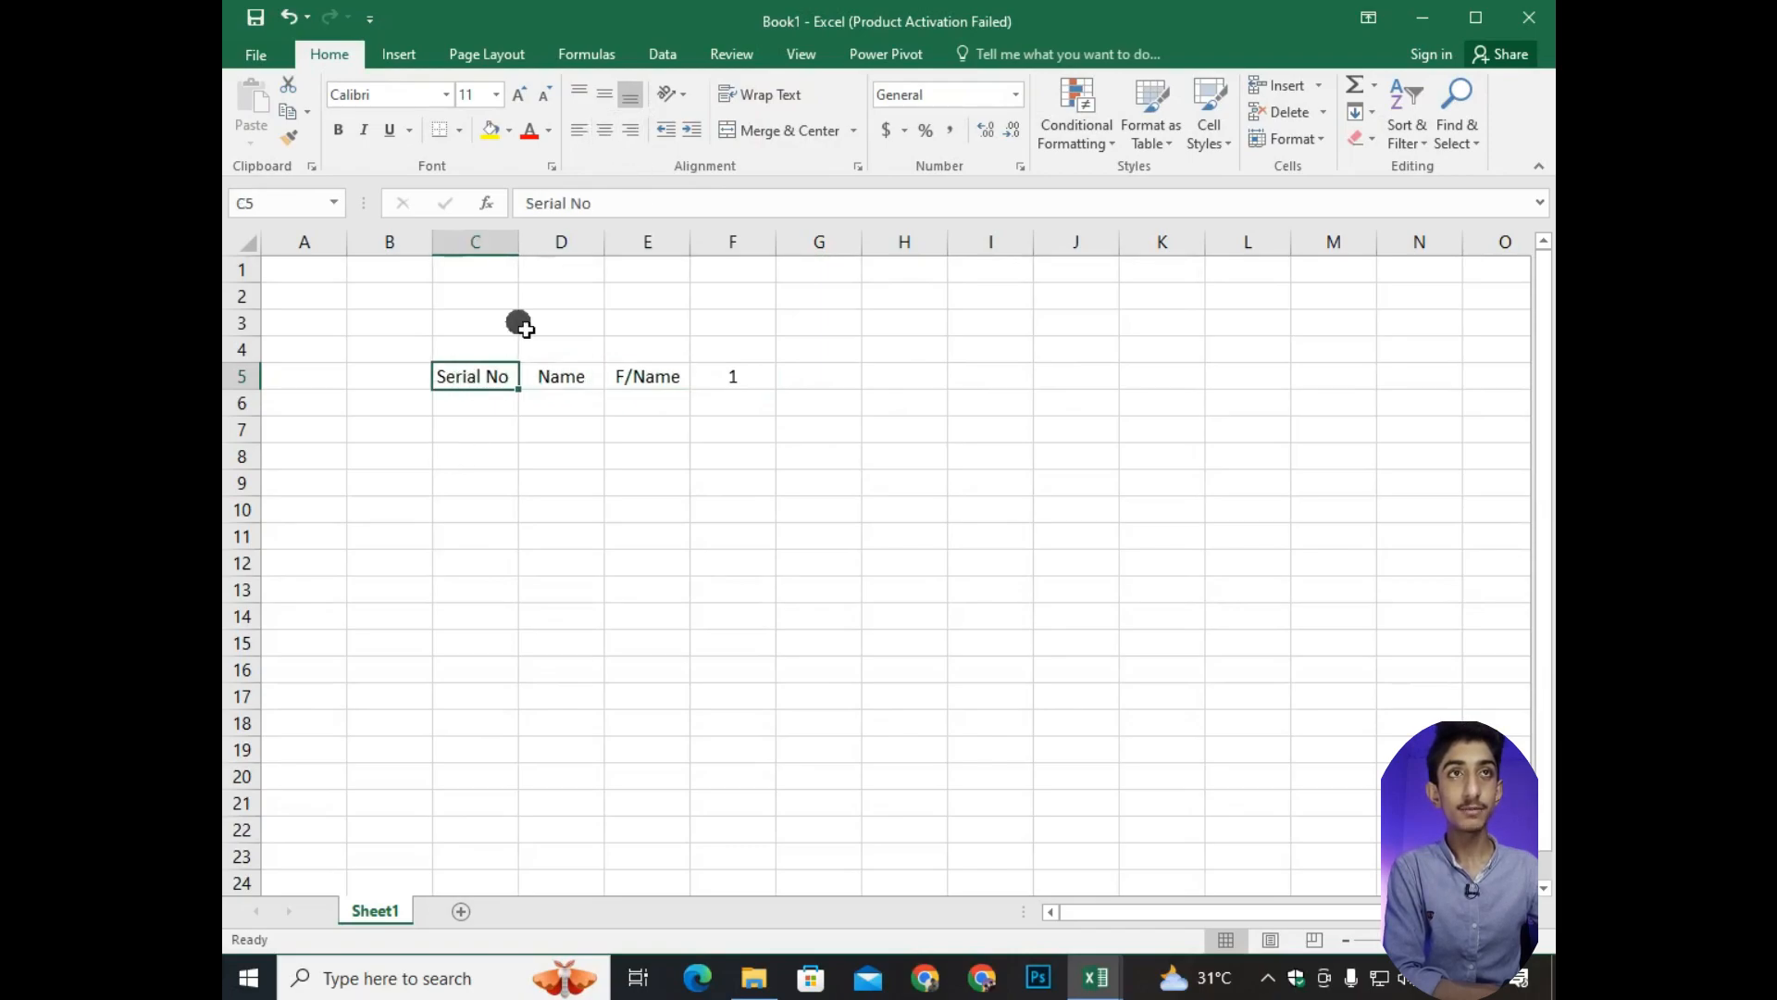
left_click(604, 130)
Fill the day numbers across row 5 as a series from 1 in F5 to 30 in AI5.
left_click(731, 377)
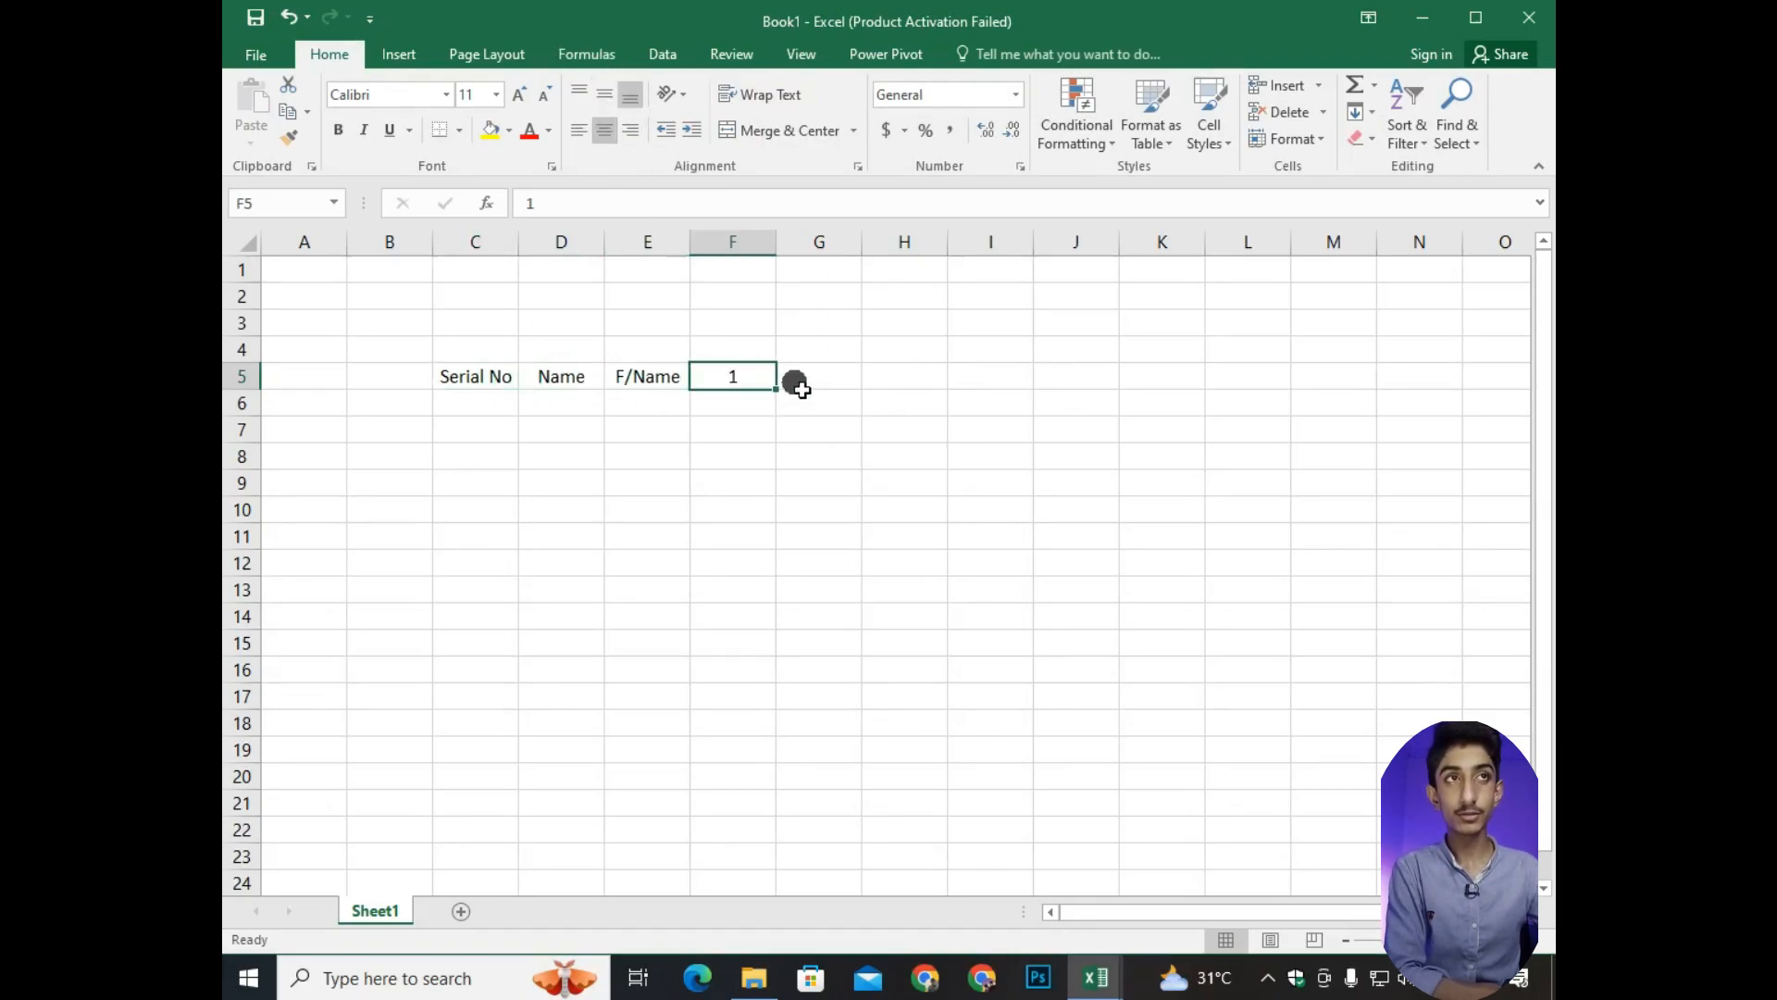
left_click_drag(773, 389, 1392, 389)
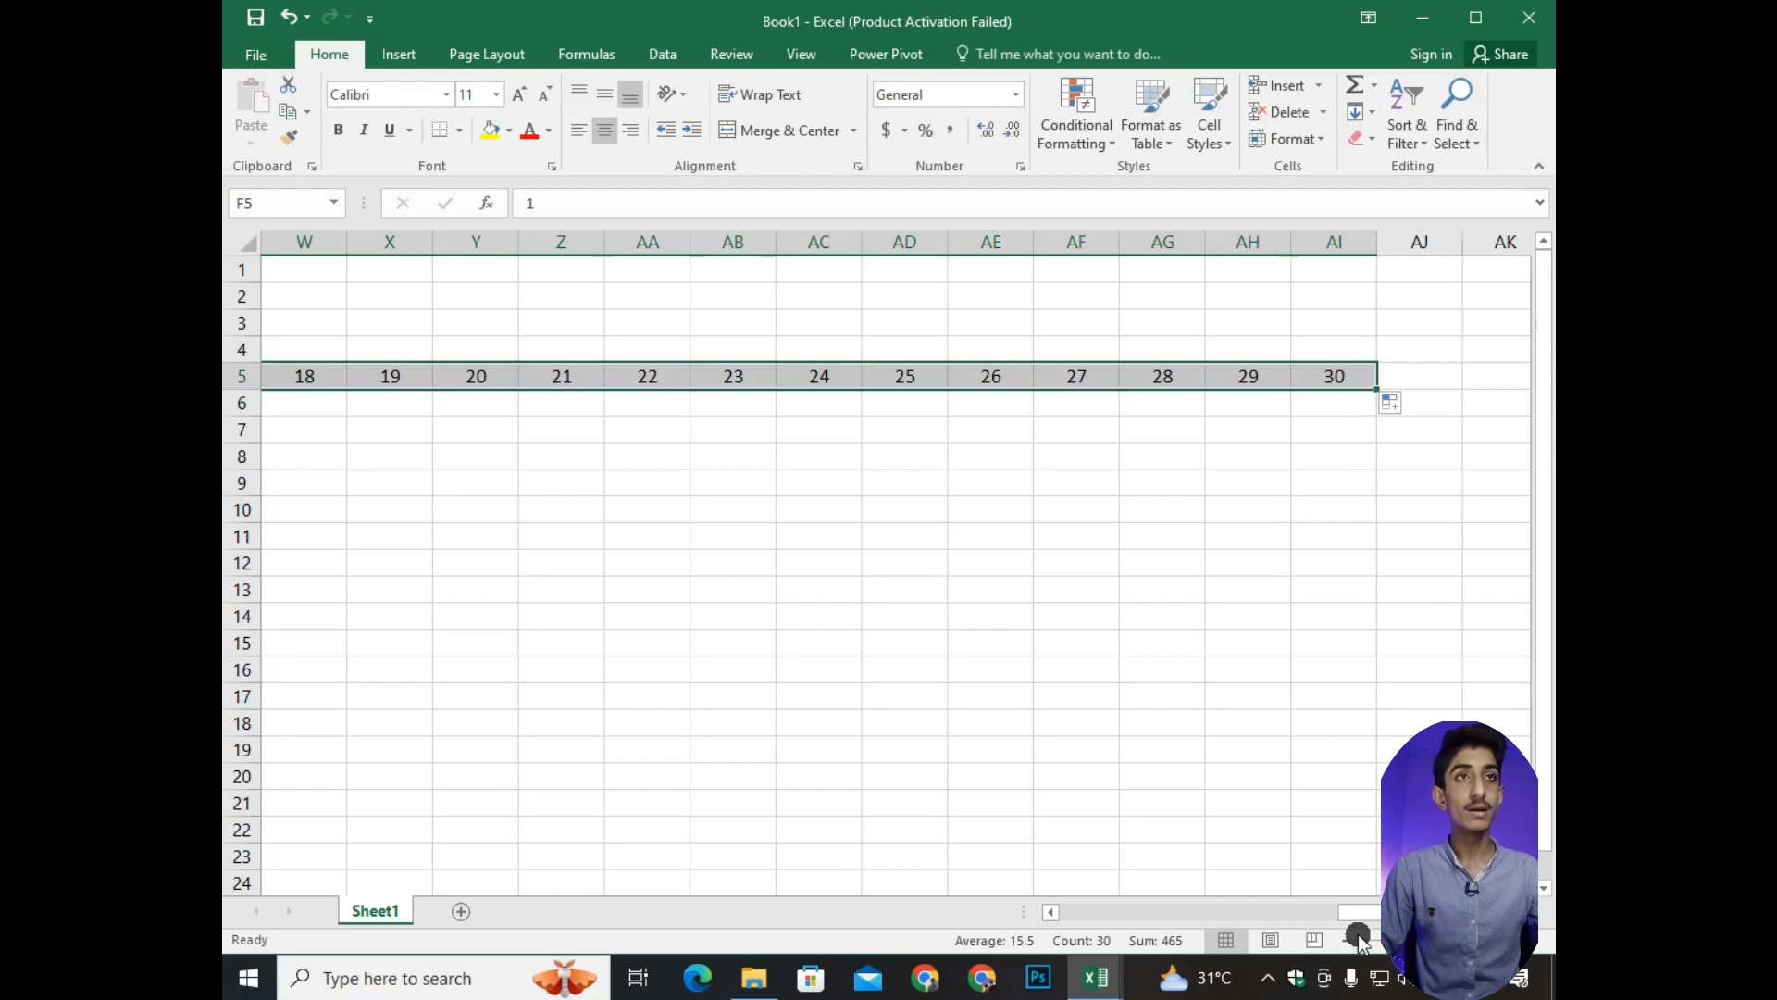
scroll(1262, 663, "down", 2)
scroll(571, 470, "down", 2)
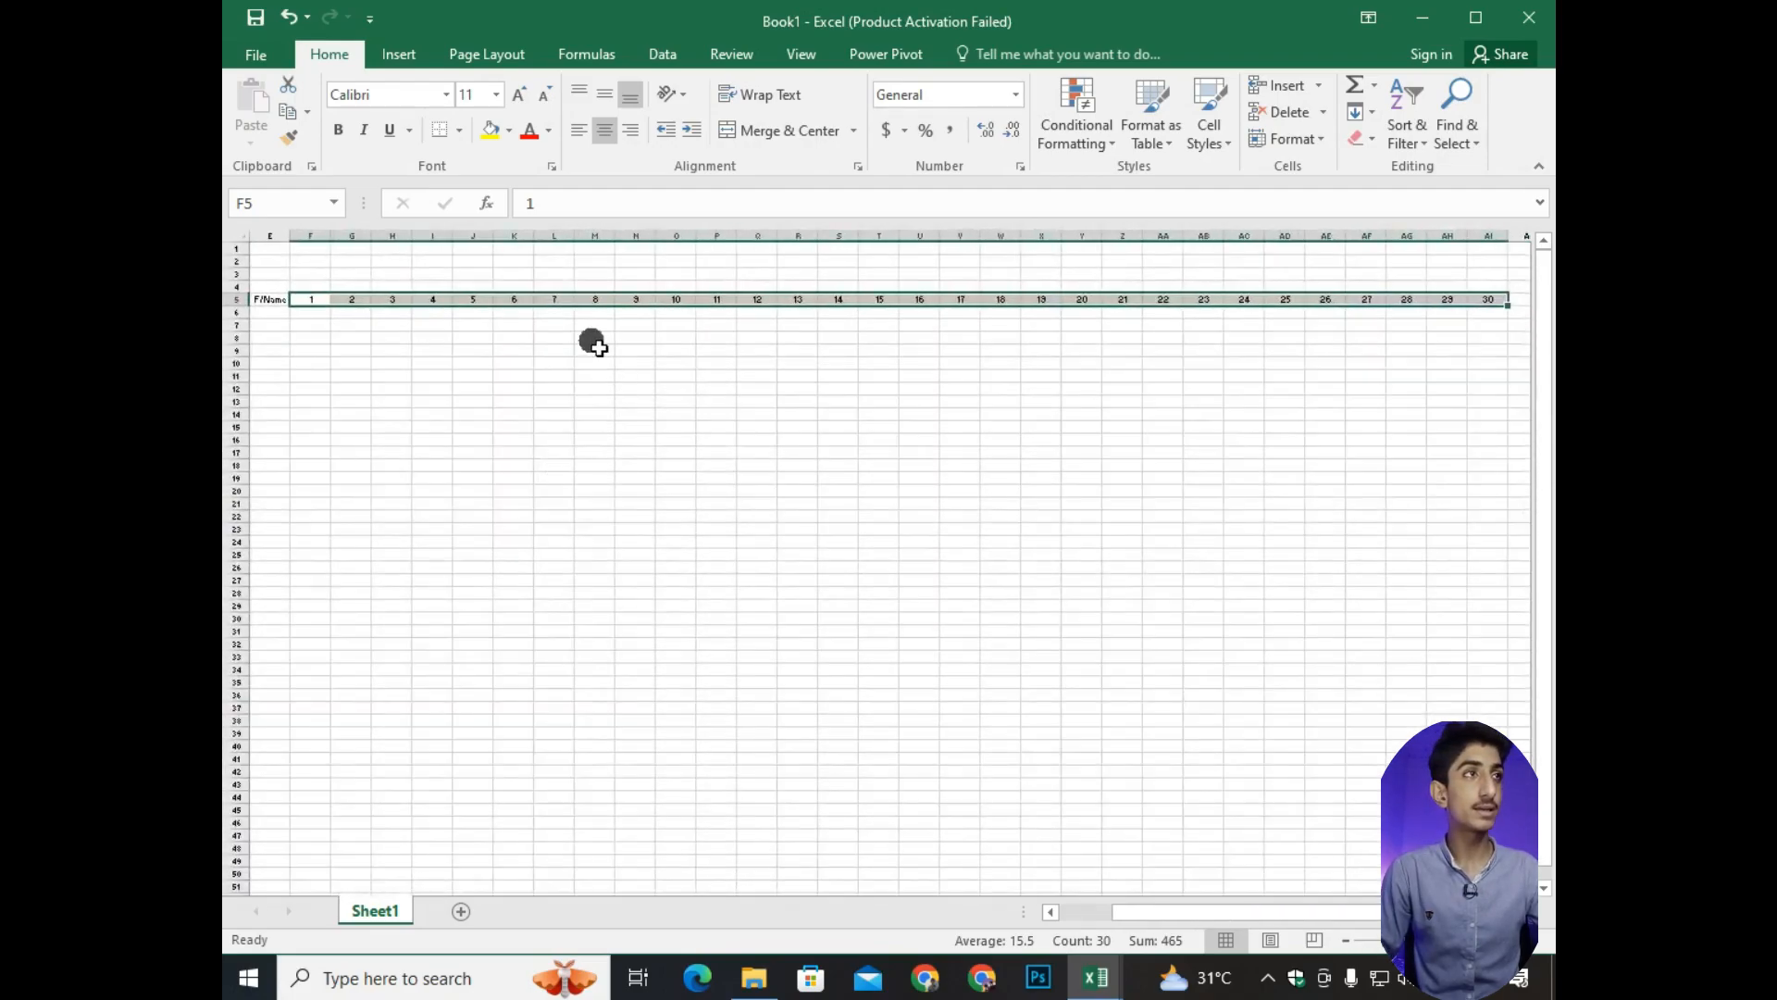
Add the headers Present, Absent and Leave in AJ5, AK5 and AL5, after day 30.
scroll(1470, 343, "up", 2)
scroll(1472, 343, "up", 2)
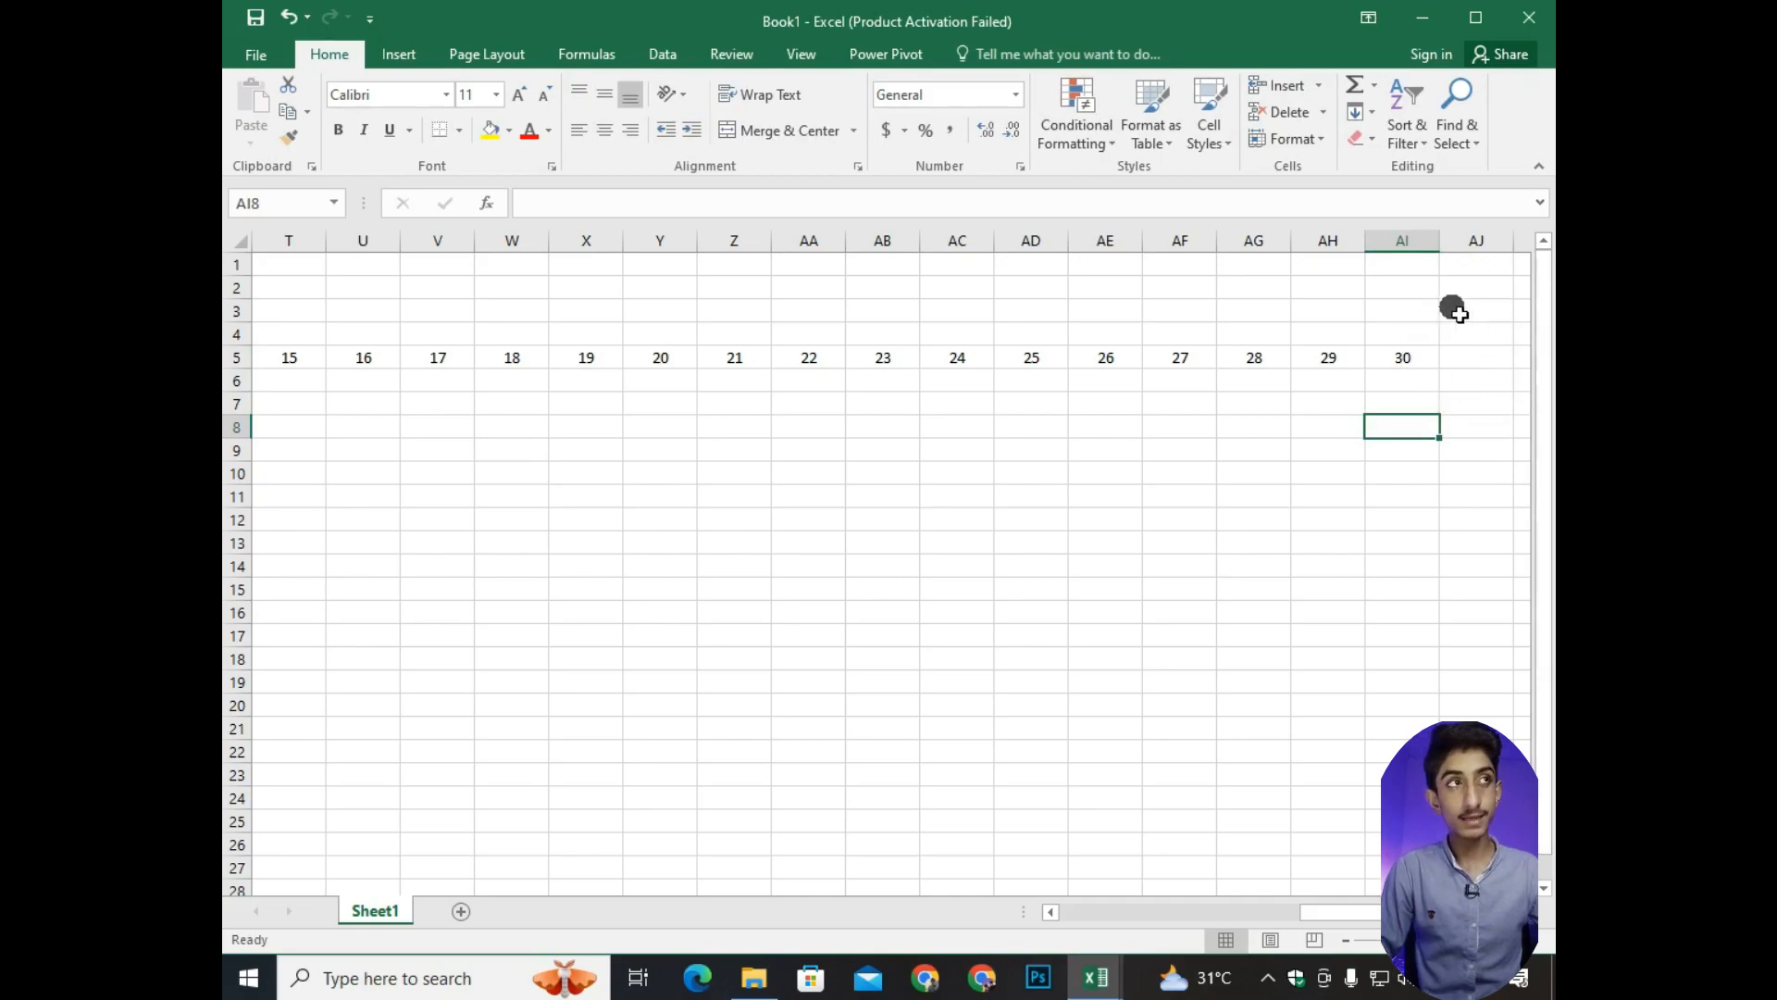
left_click(1485, 359)
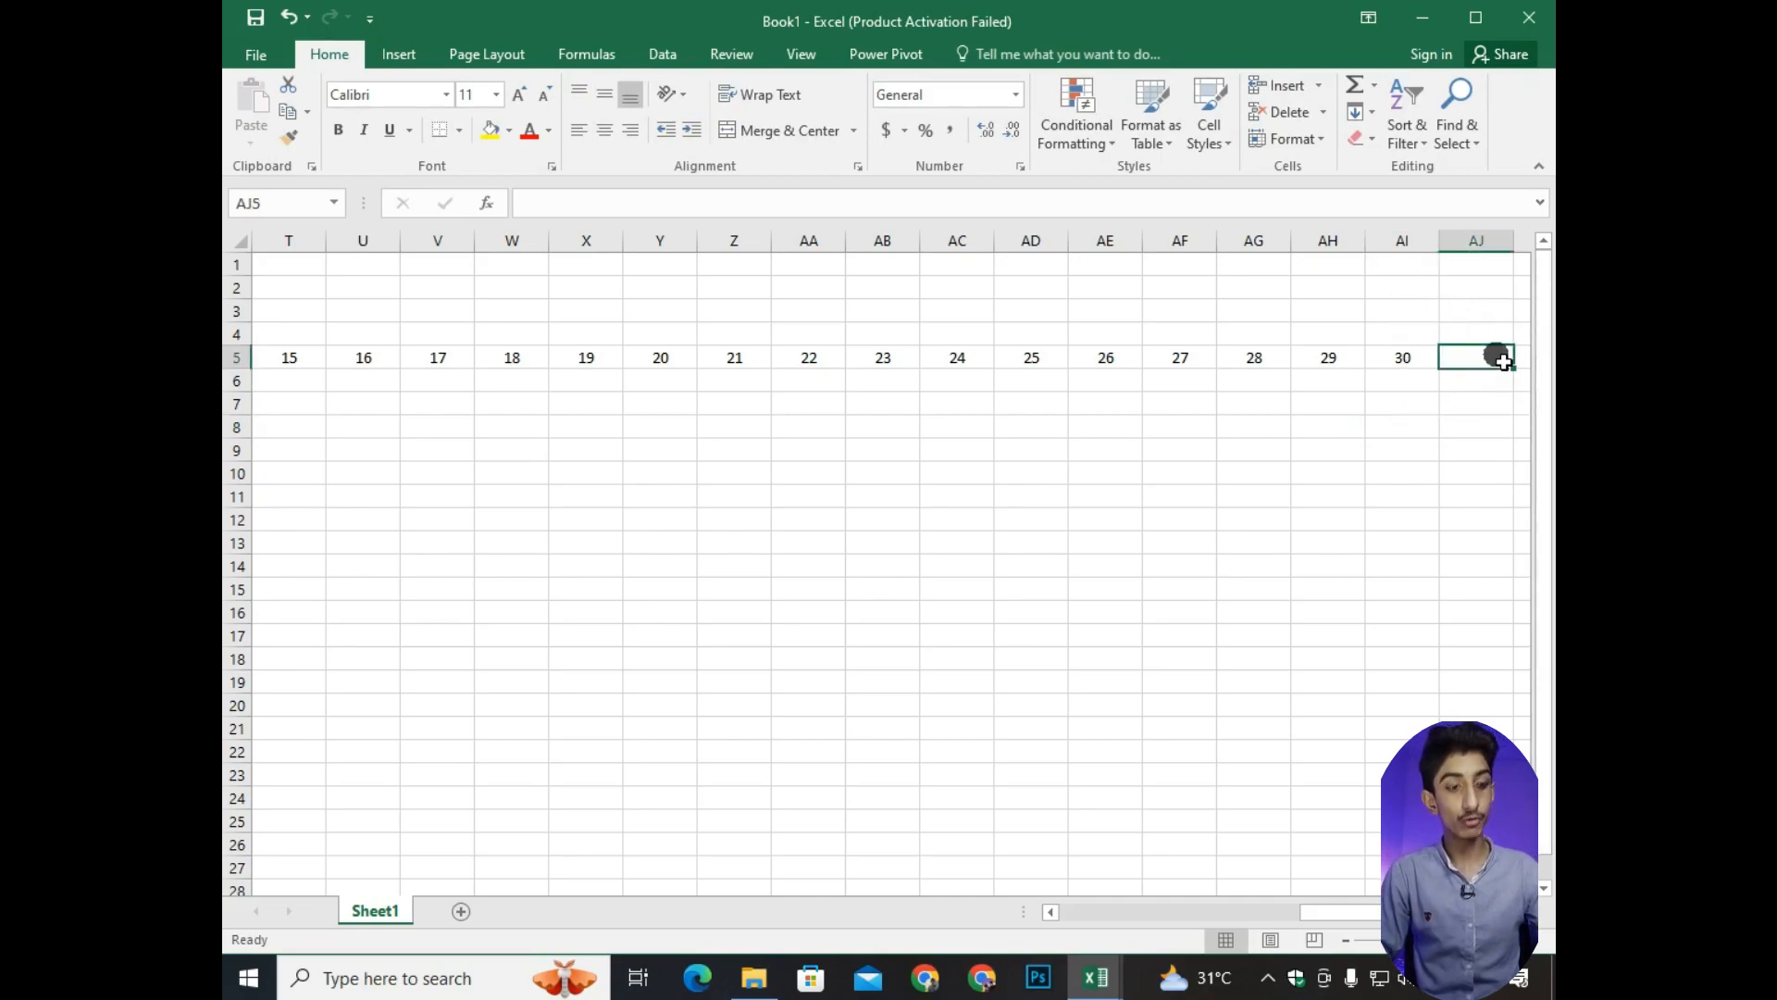
type("Present")
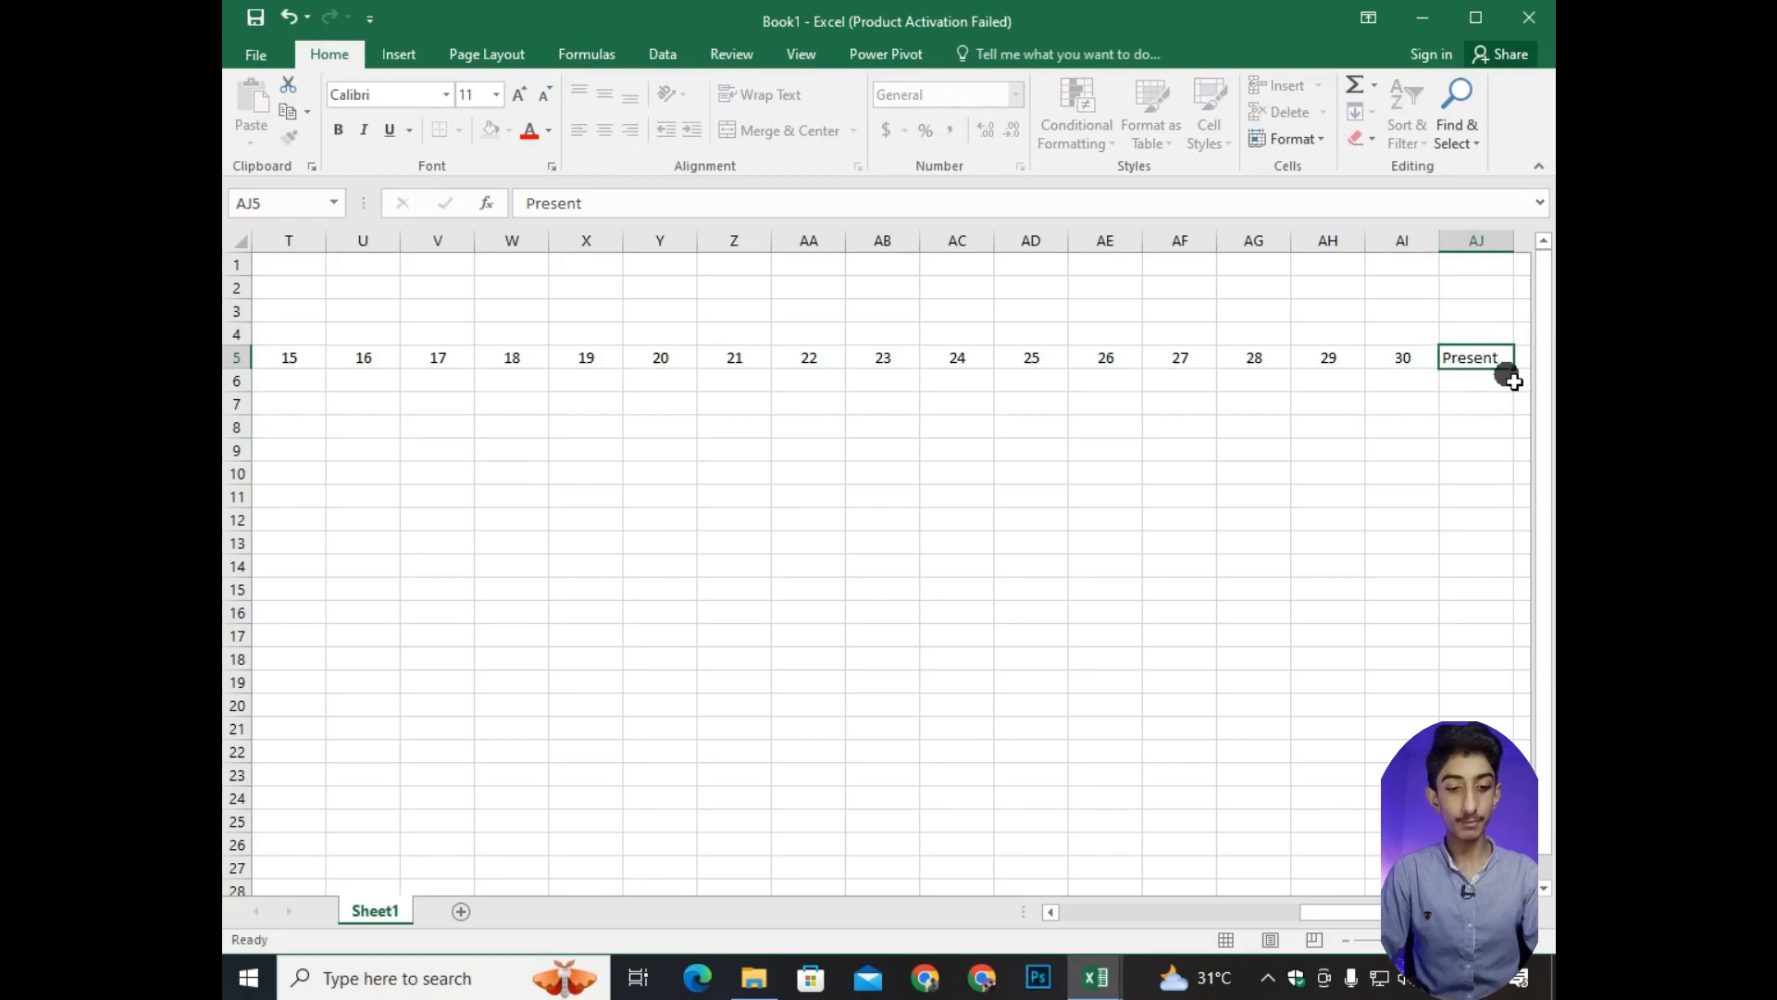
key("Right")
type("Absent")
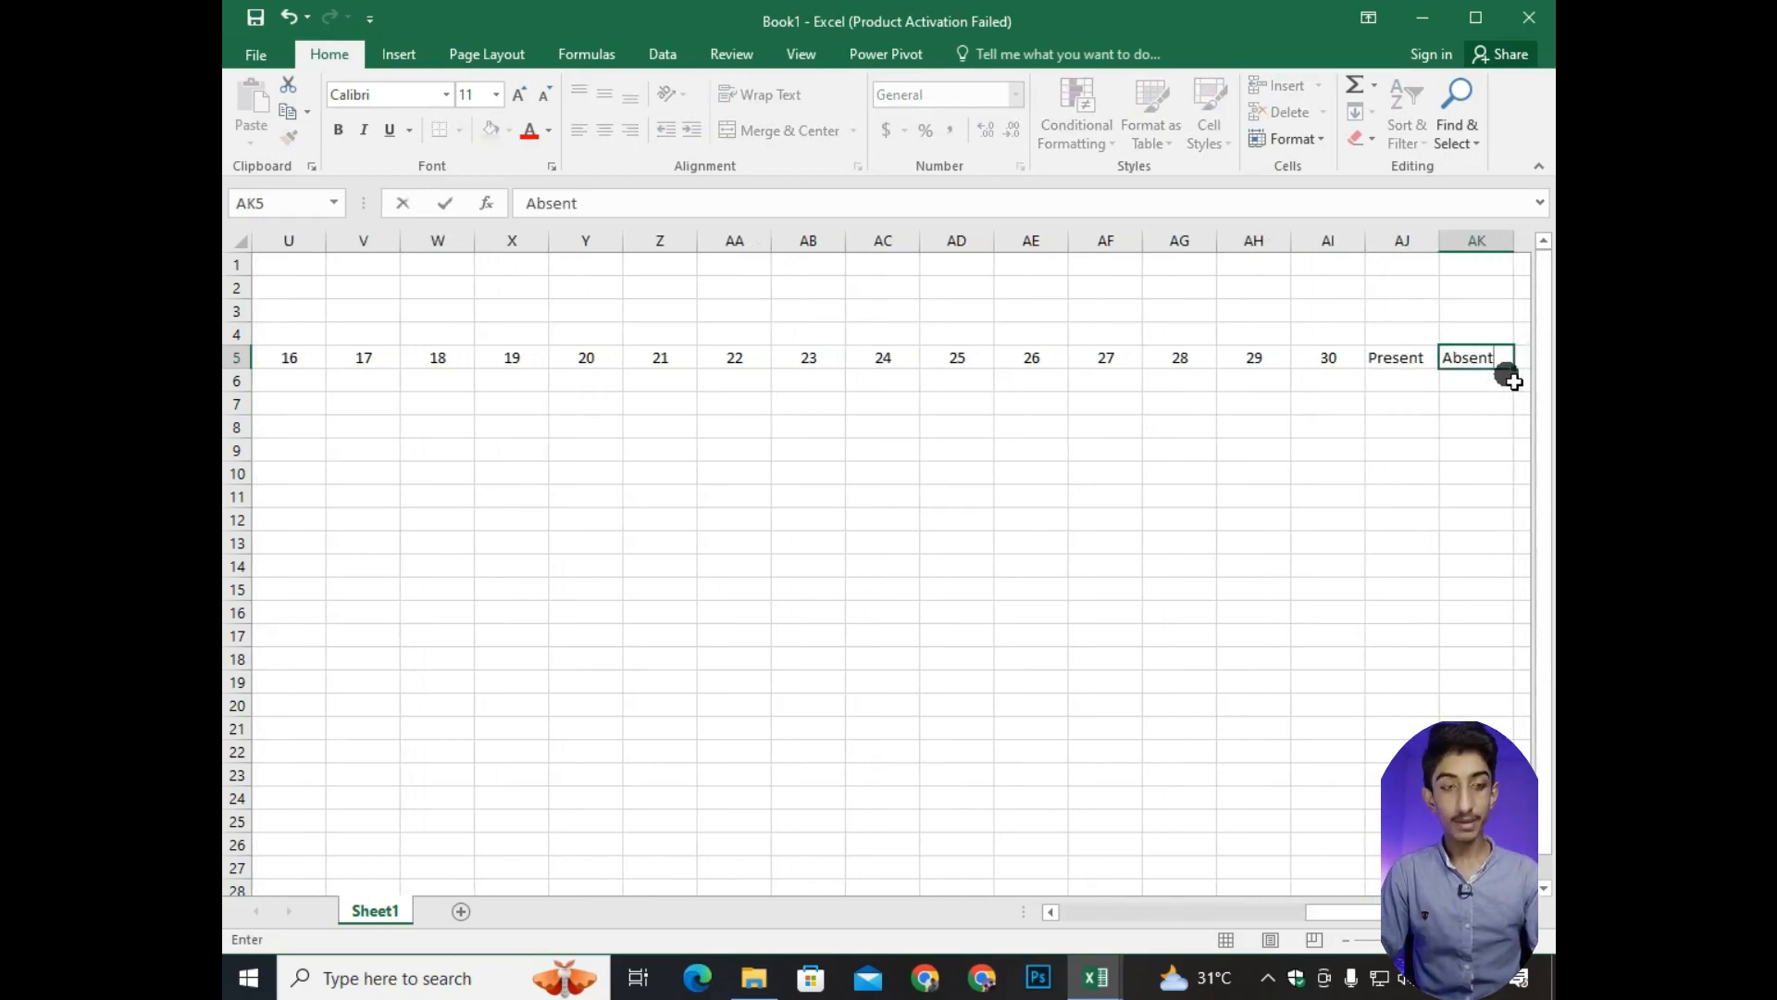
key("Right")
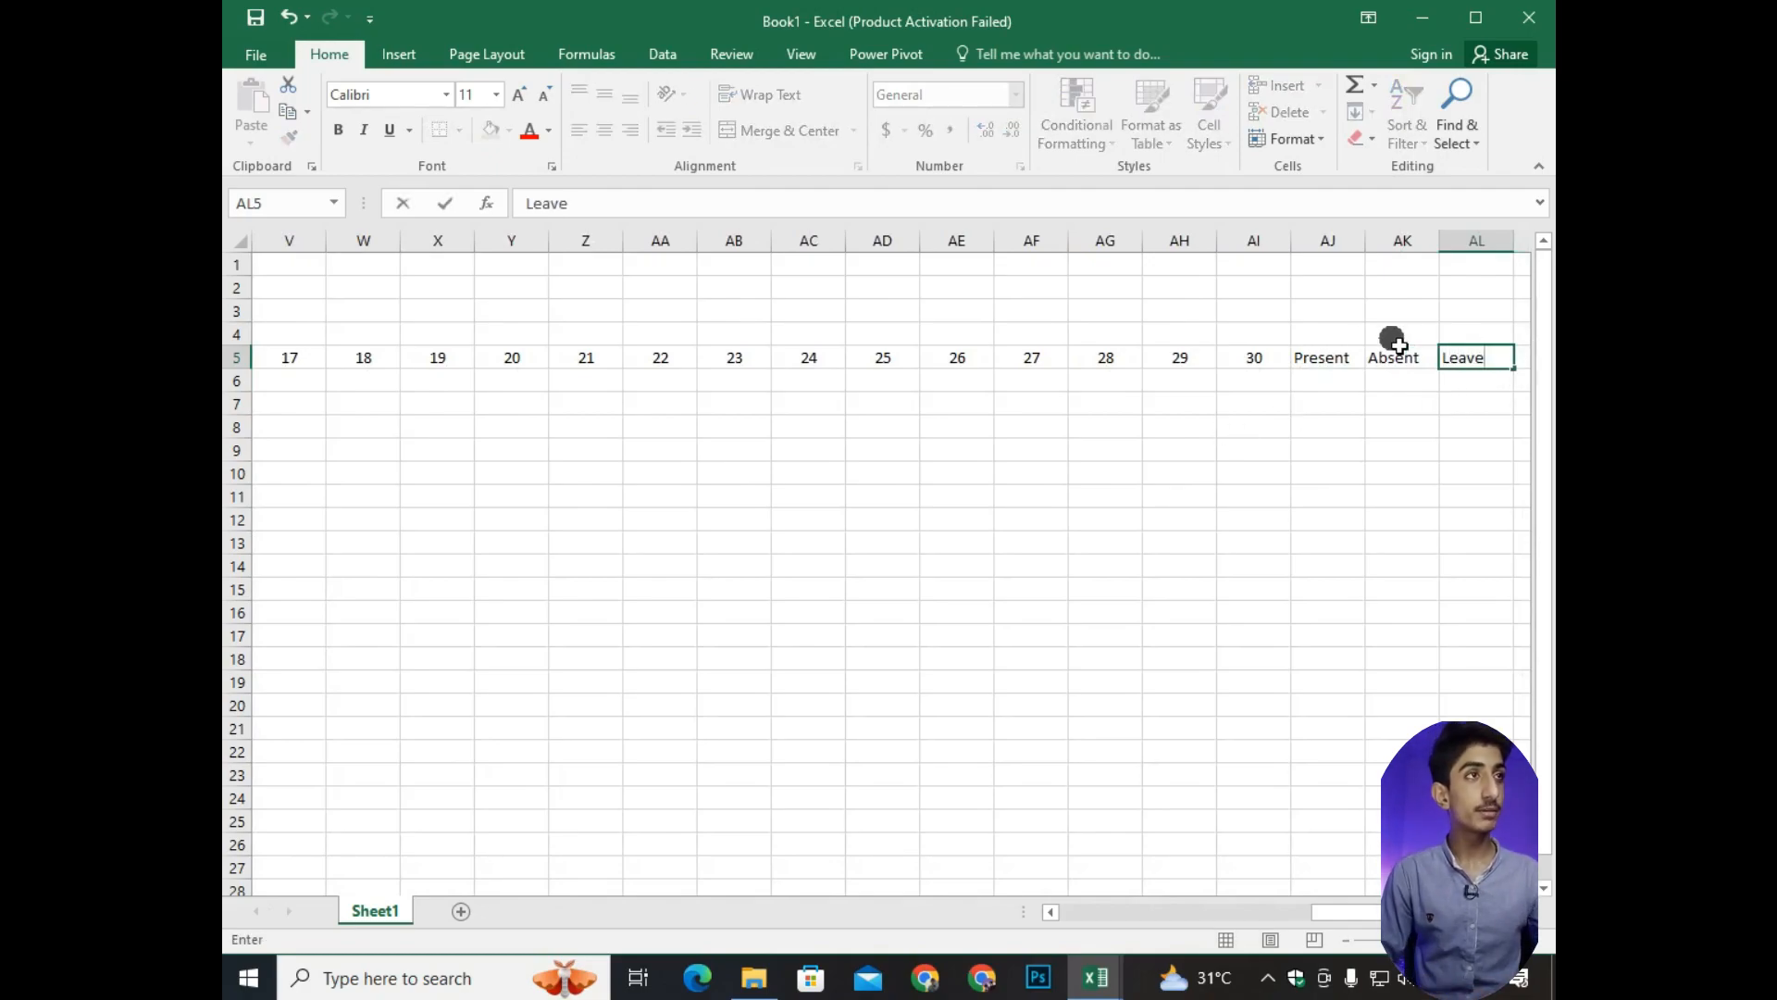
Center the Present, Absent and Leave headers and make them bold.
left_click_drag(1320, 361, 1452, 360)
left_click(604, 129)
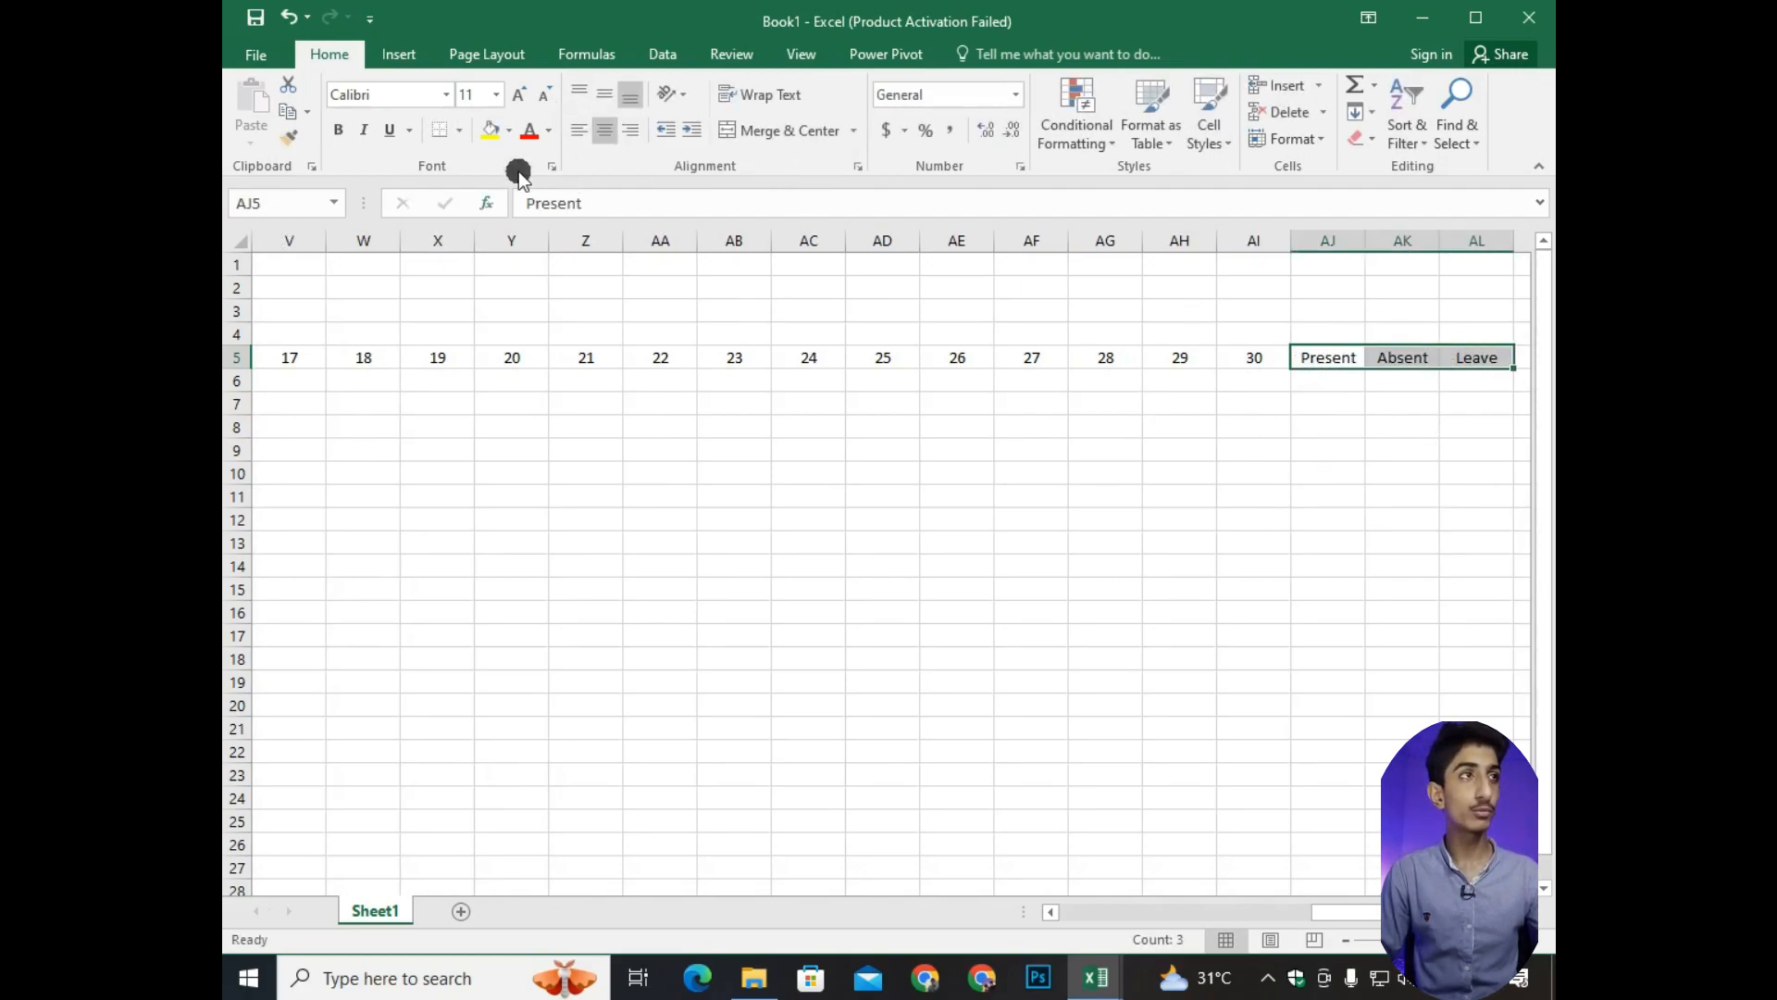
left_click(338, 130)
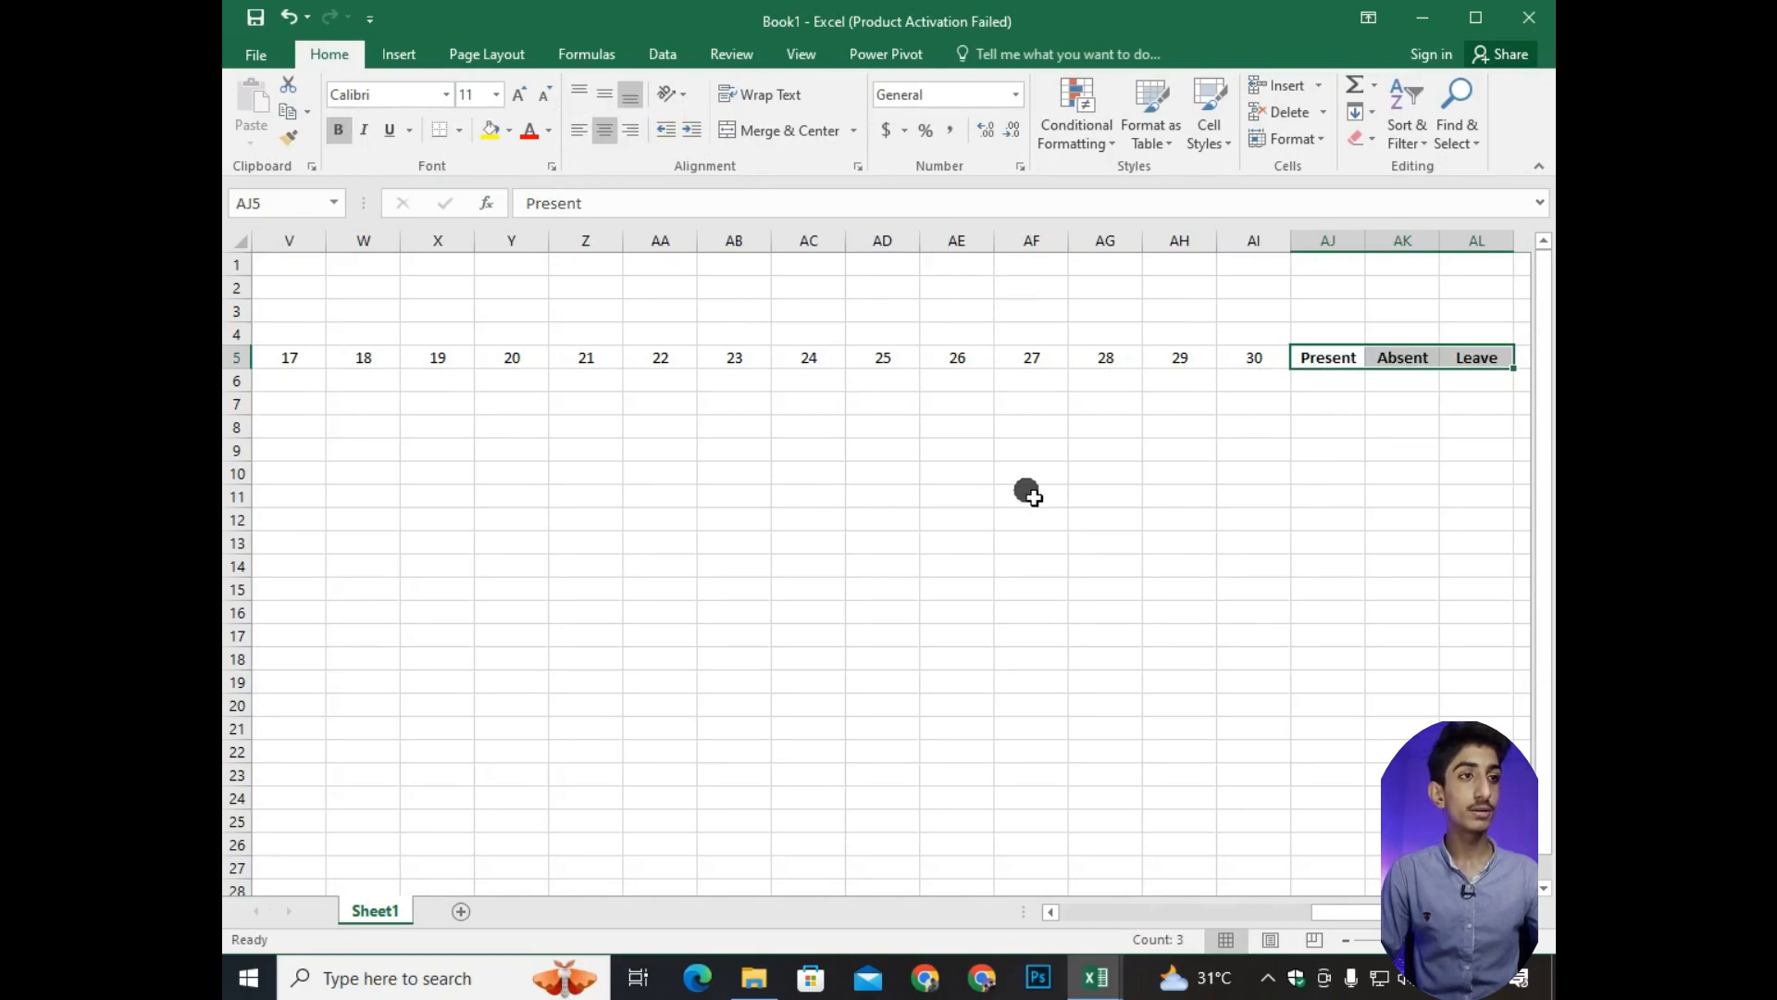
Make the Serial No, Name and F/Name headers in C5:E5 bold.
left_click_drag(1330, 911, 1055, 911)
left_click_drag(426, 358, 580, 358)
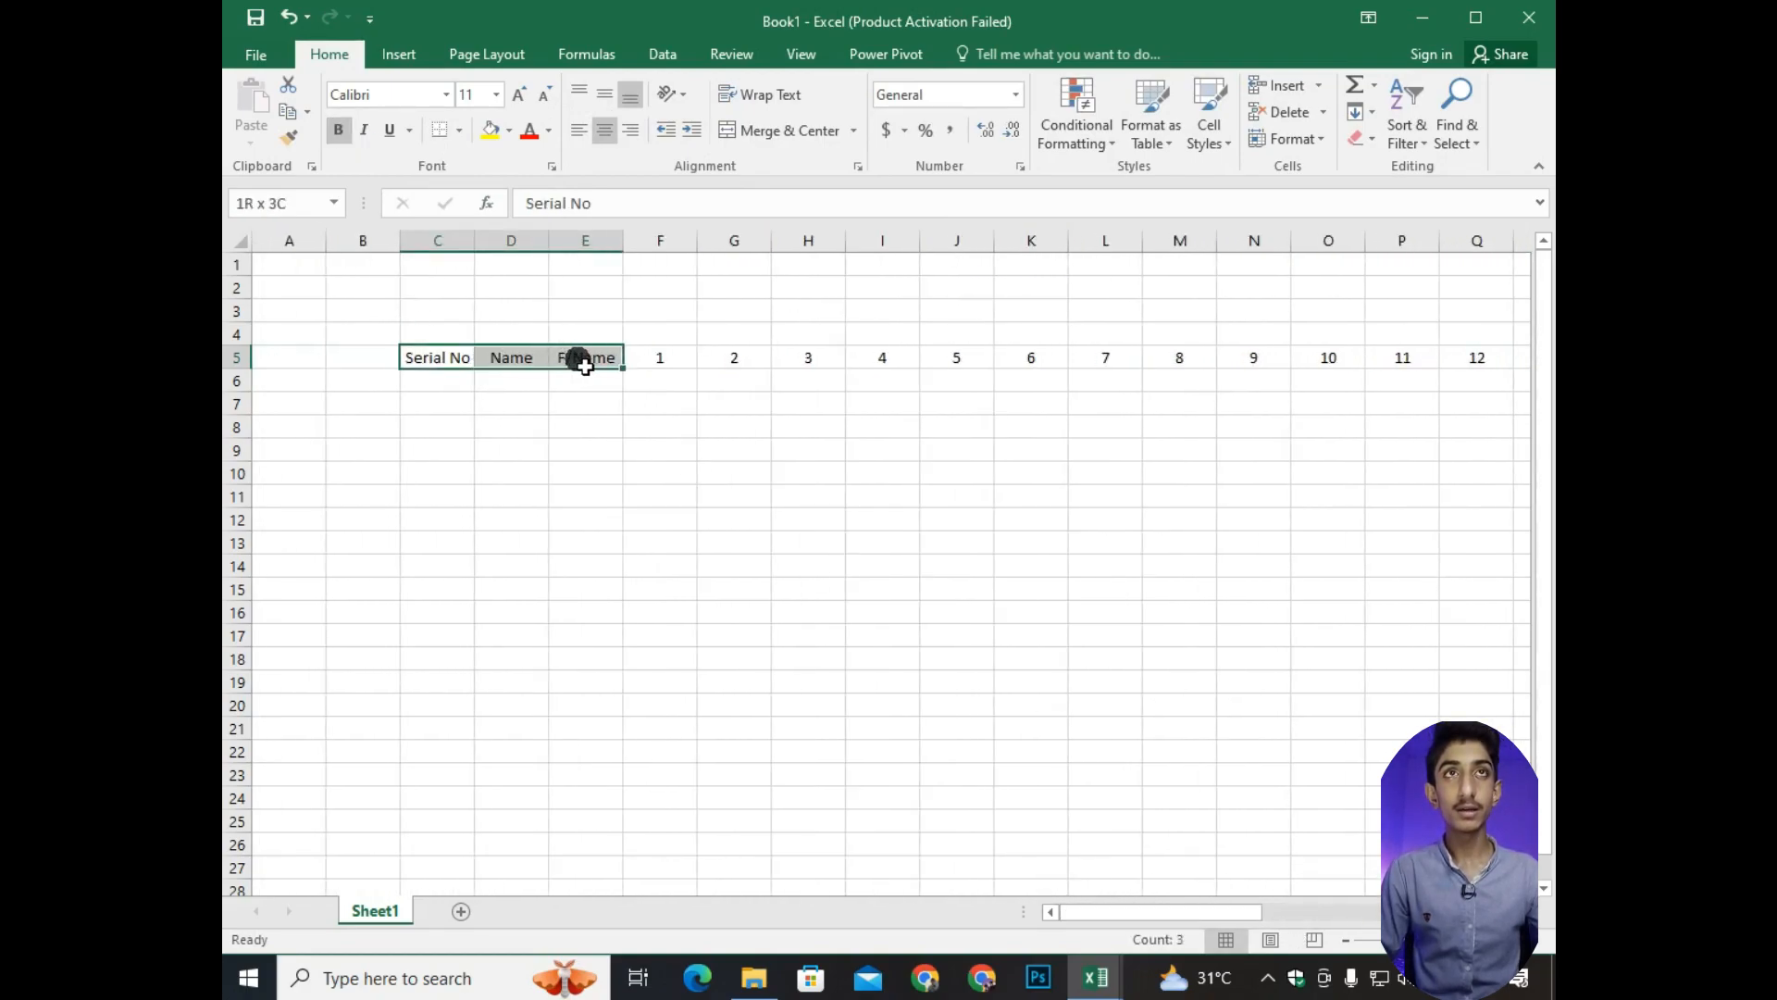
left_click(337, 130)
Fill C6:C13 with consecutive serial numbers from 229 to 236 and center them.
left_click(444, 381)
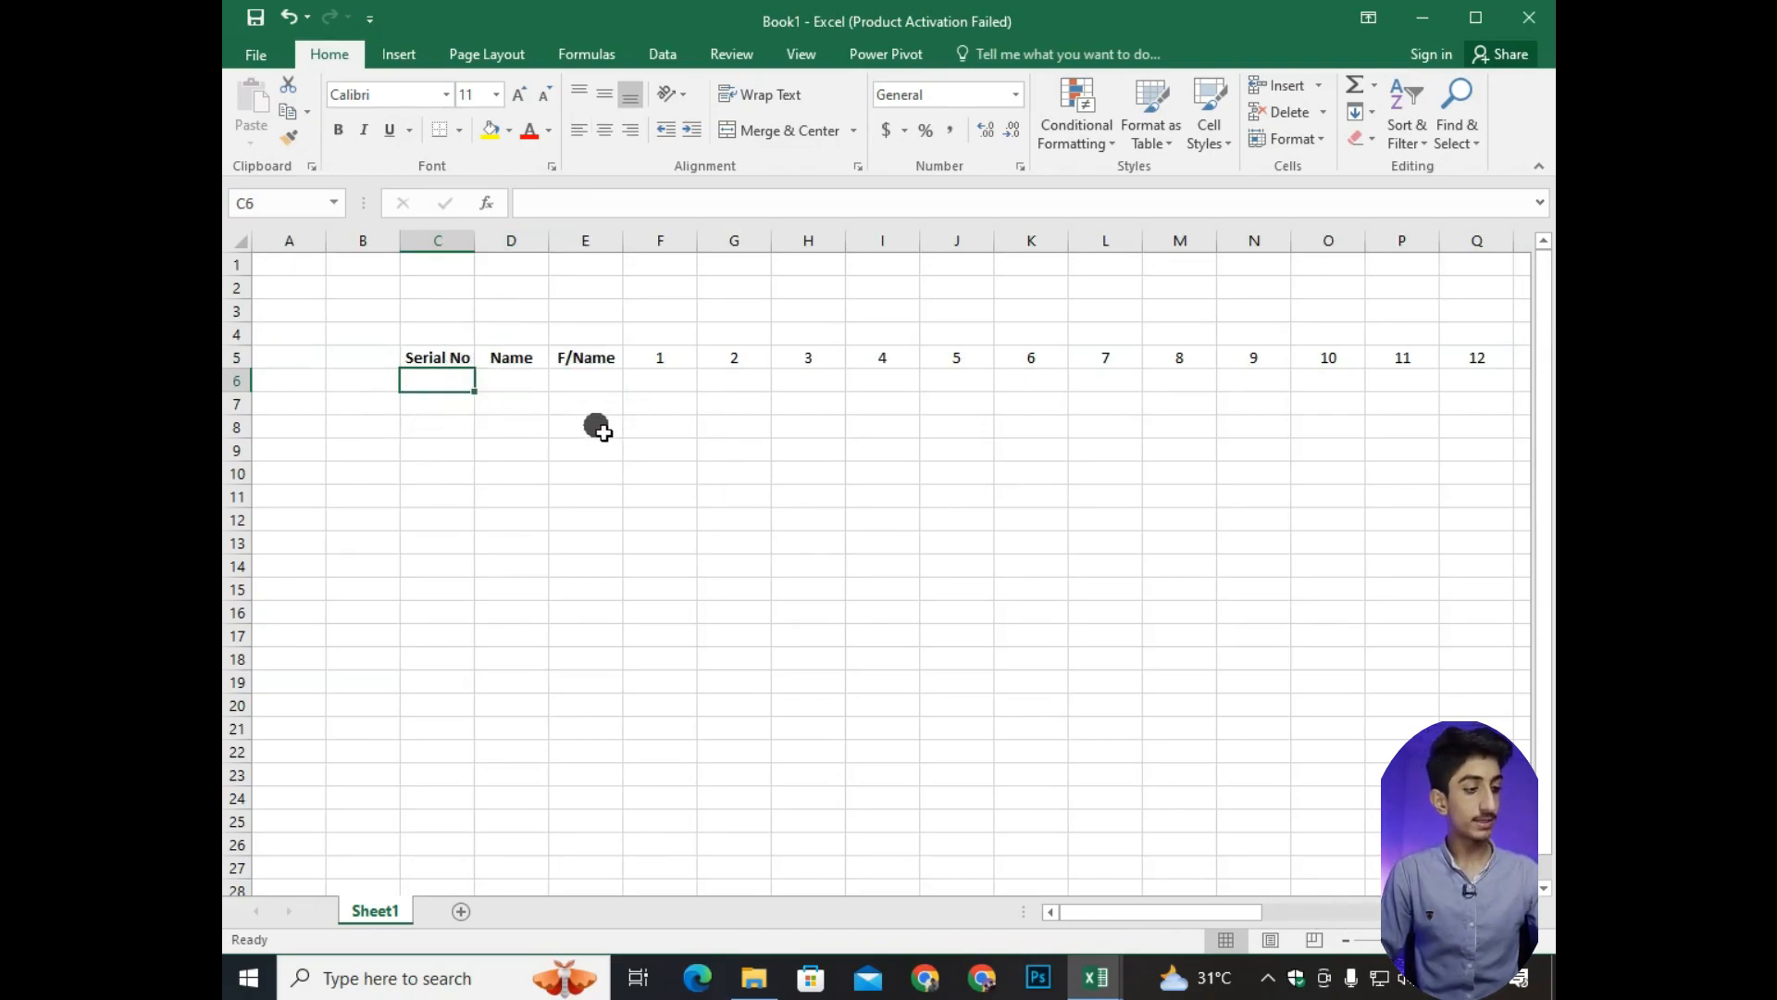
type("229")
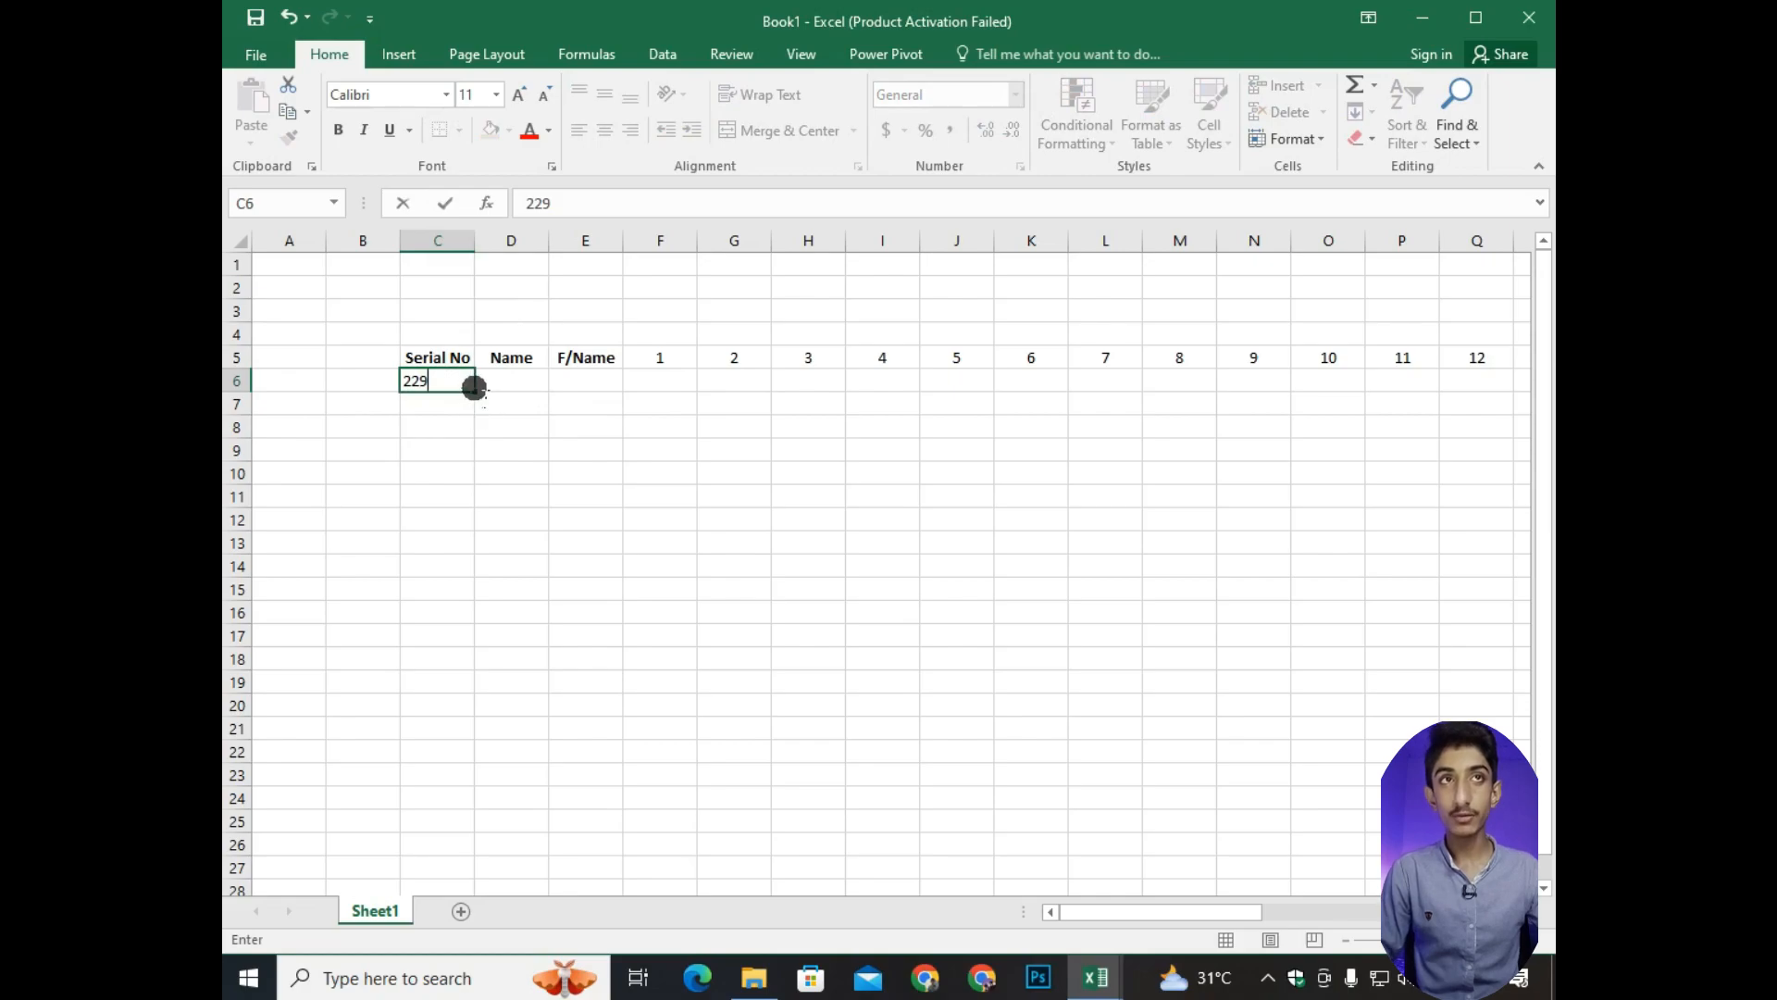
left_click_drag(473, 392, 482, 555)
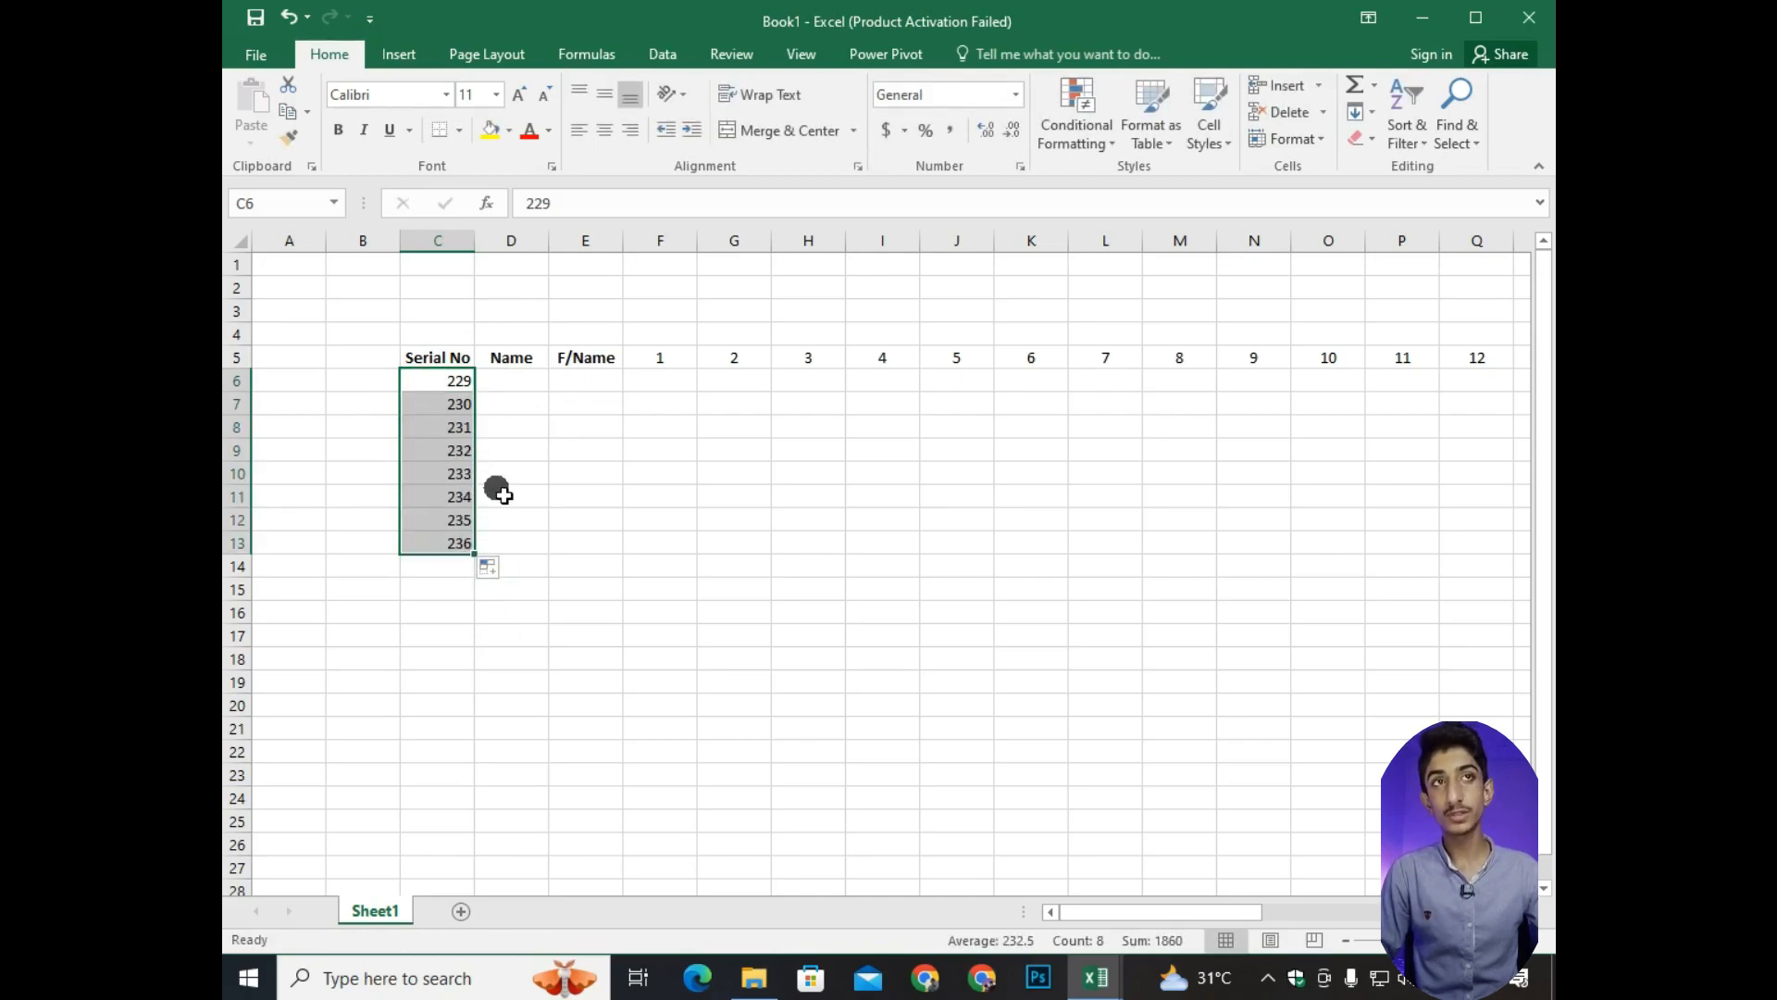
left_click(510, 383)
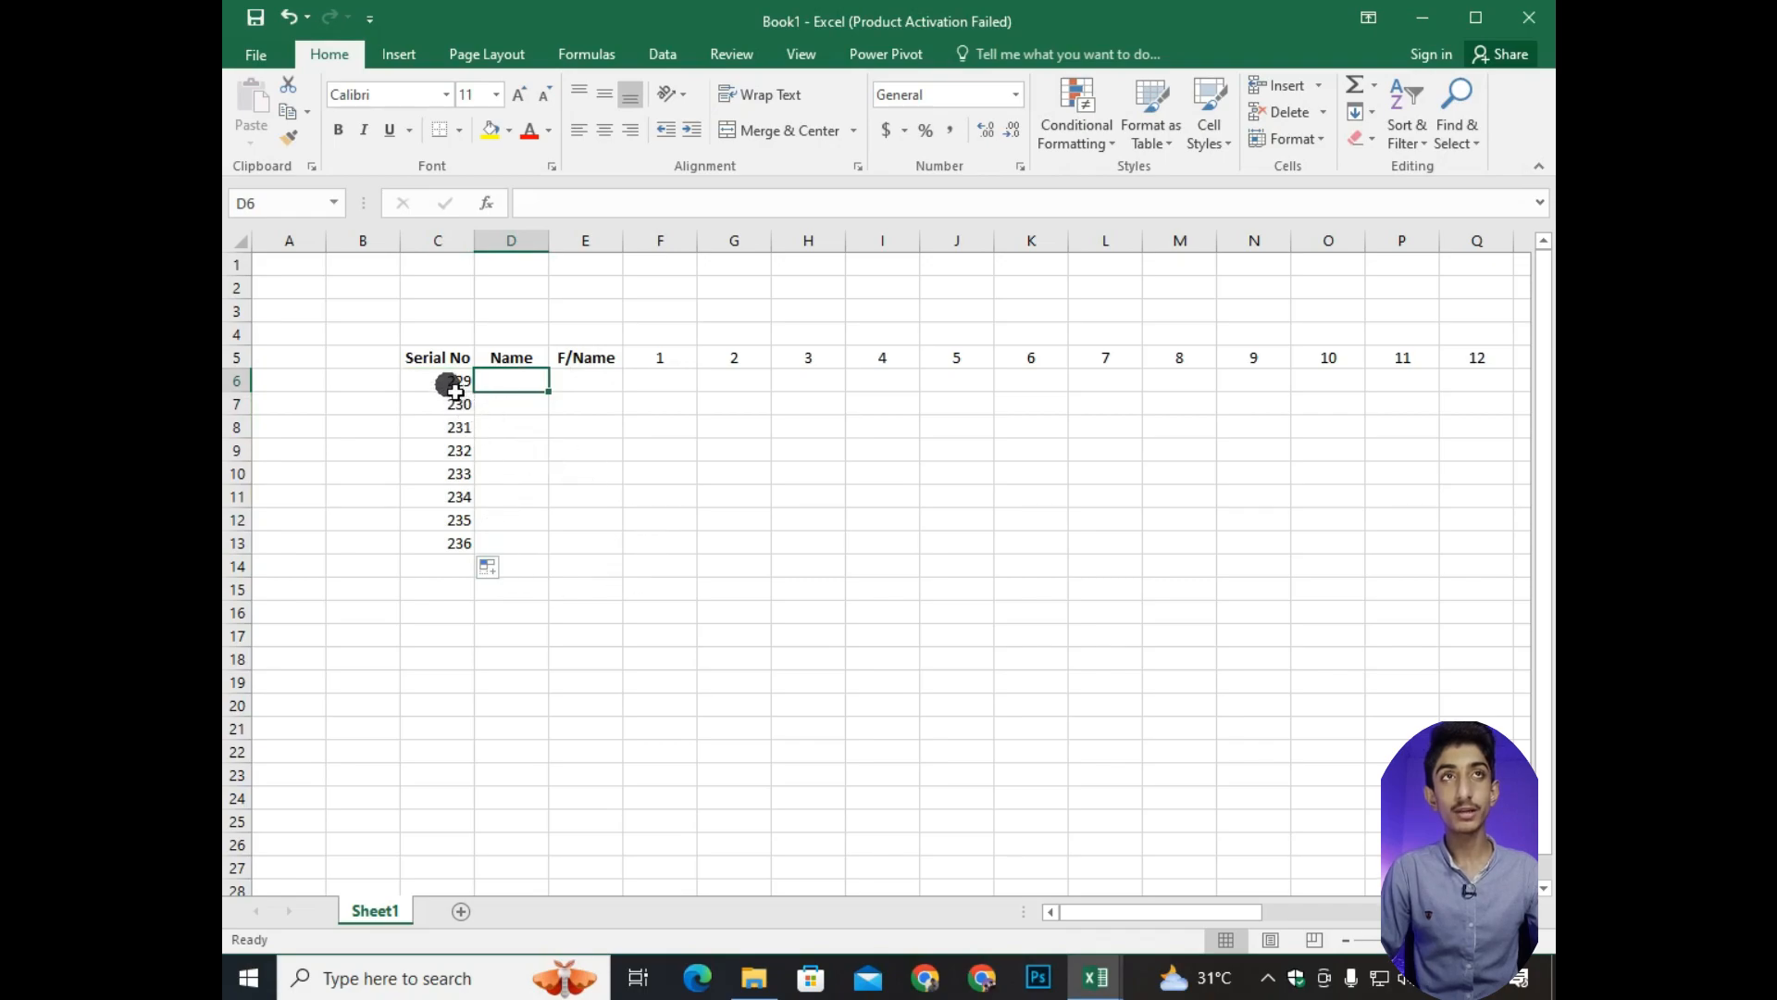
left_click_drag(448, 384, 461, 539)
left_click(607, 131)
Enter the first four students' names in the Name column, cells D6:D9.
key("Right")
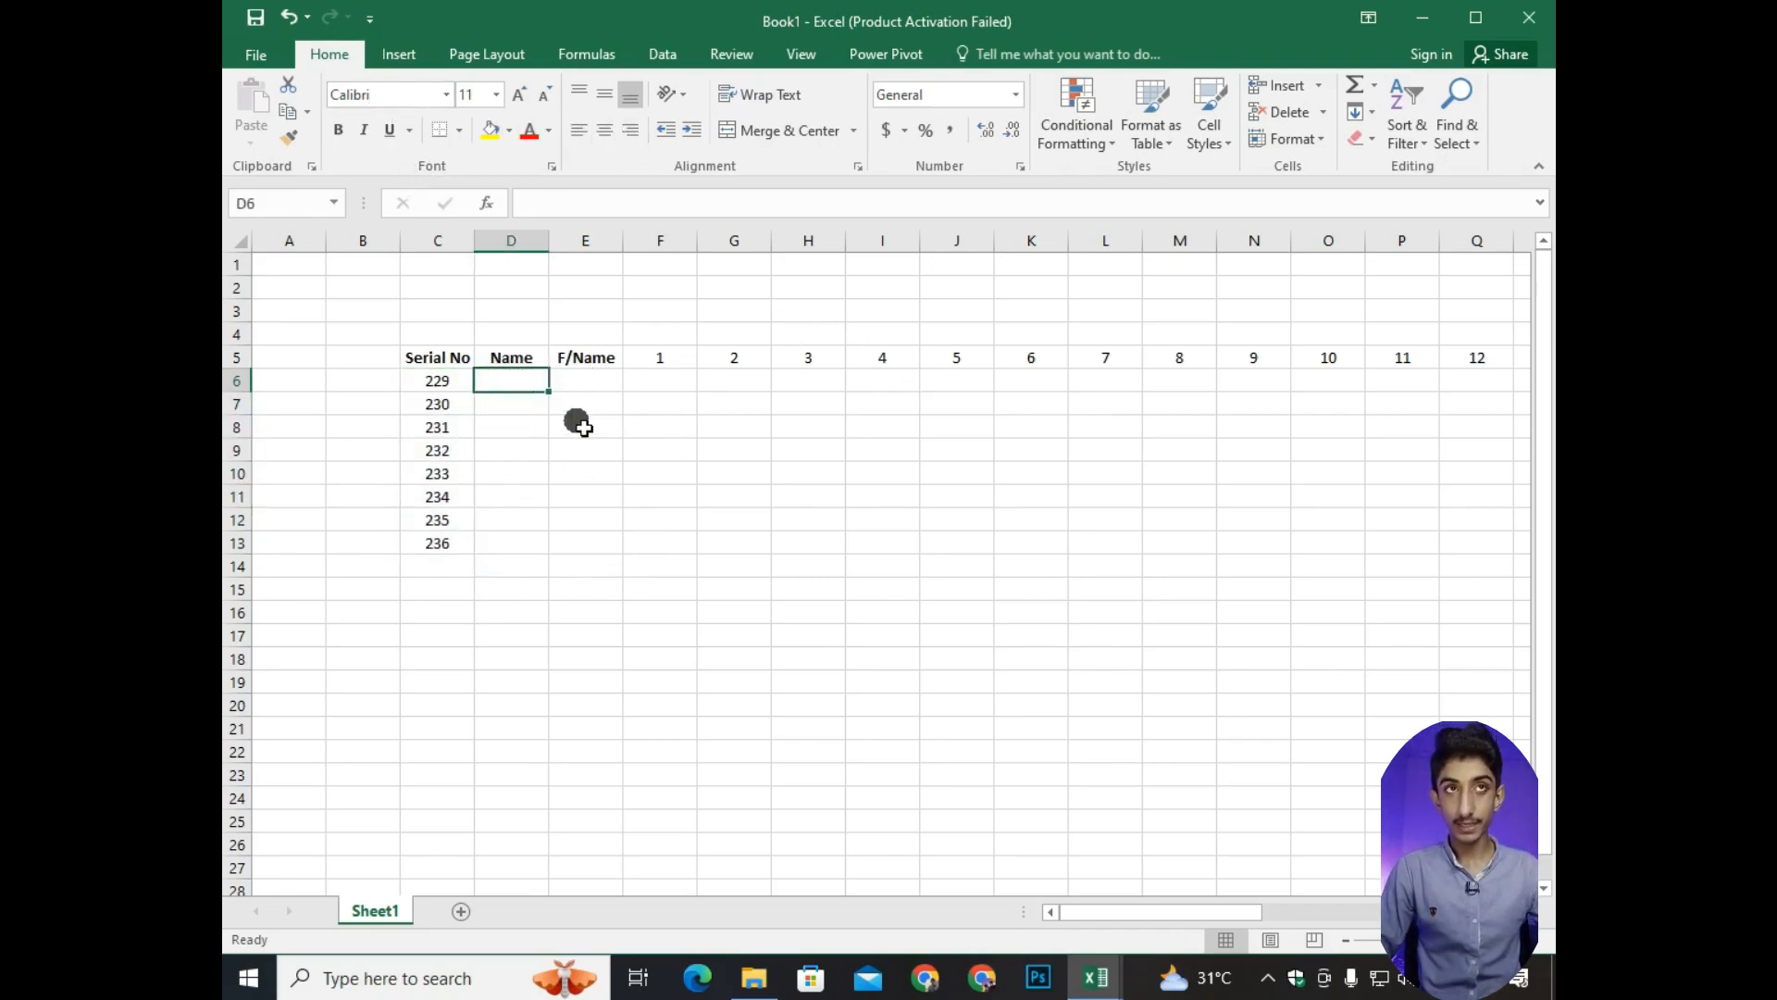
type("Ali")
key("Return")
type("Hamza")
key("Return")
type("Usama")
key("Return")
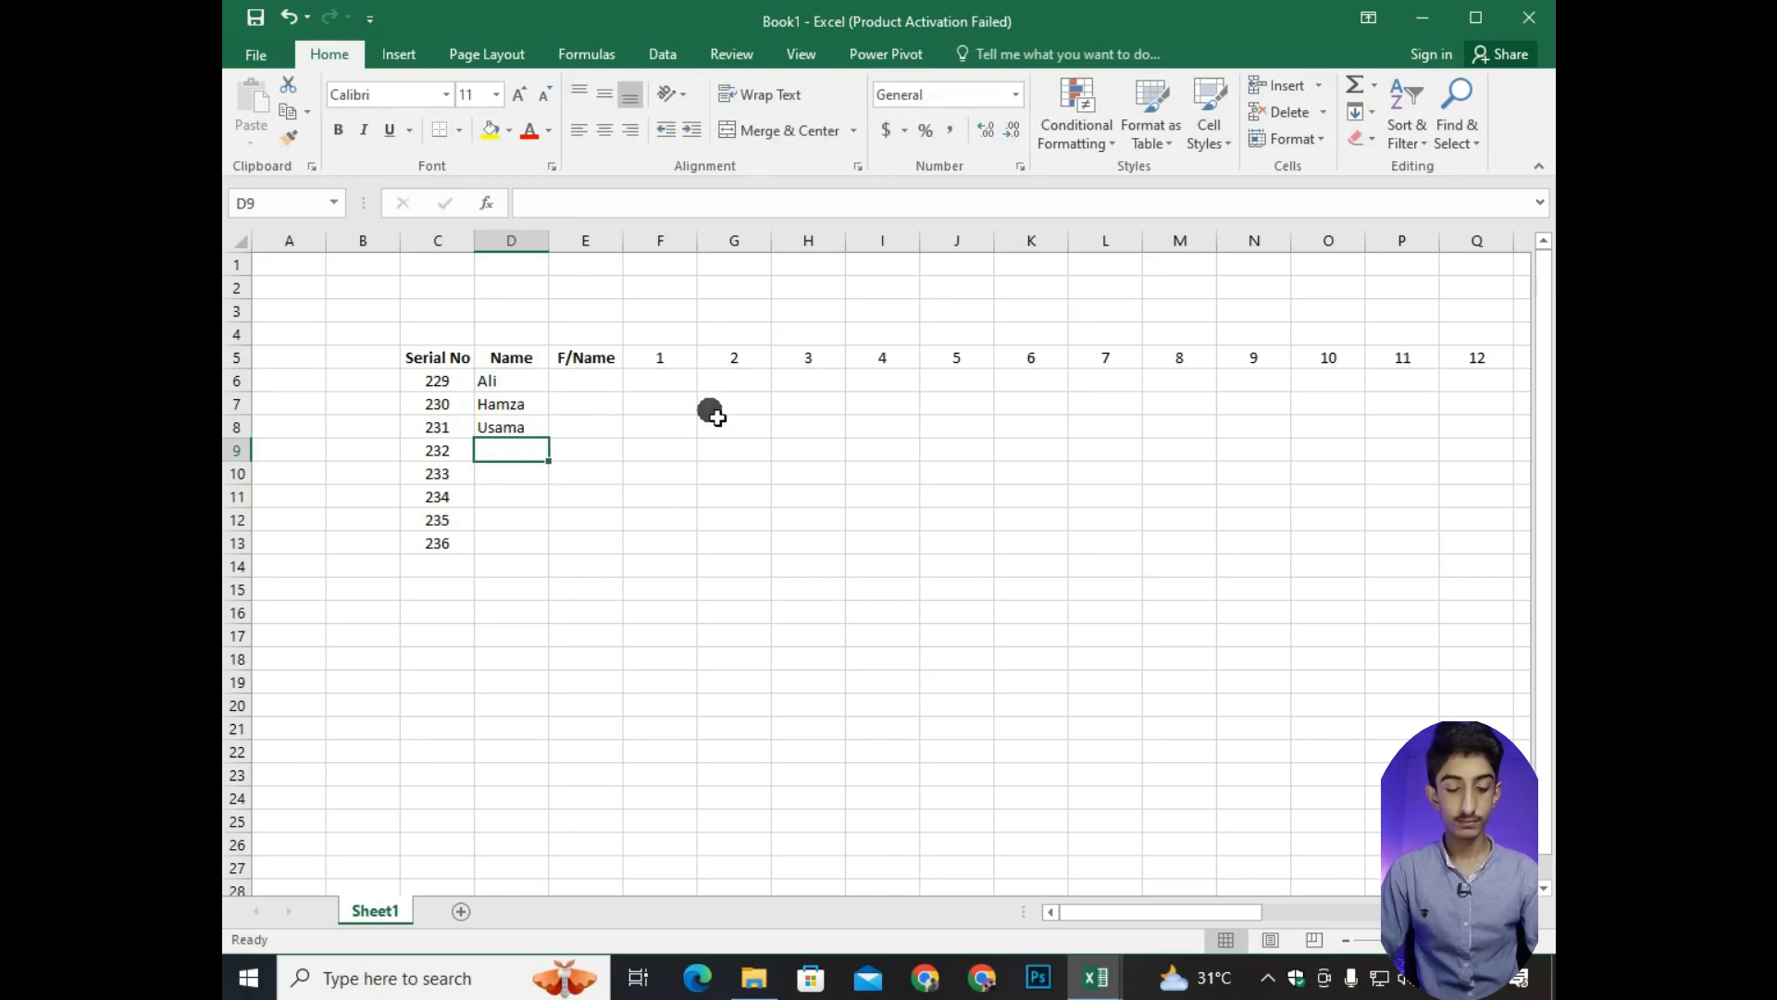
type("Usman")
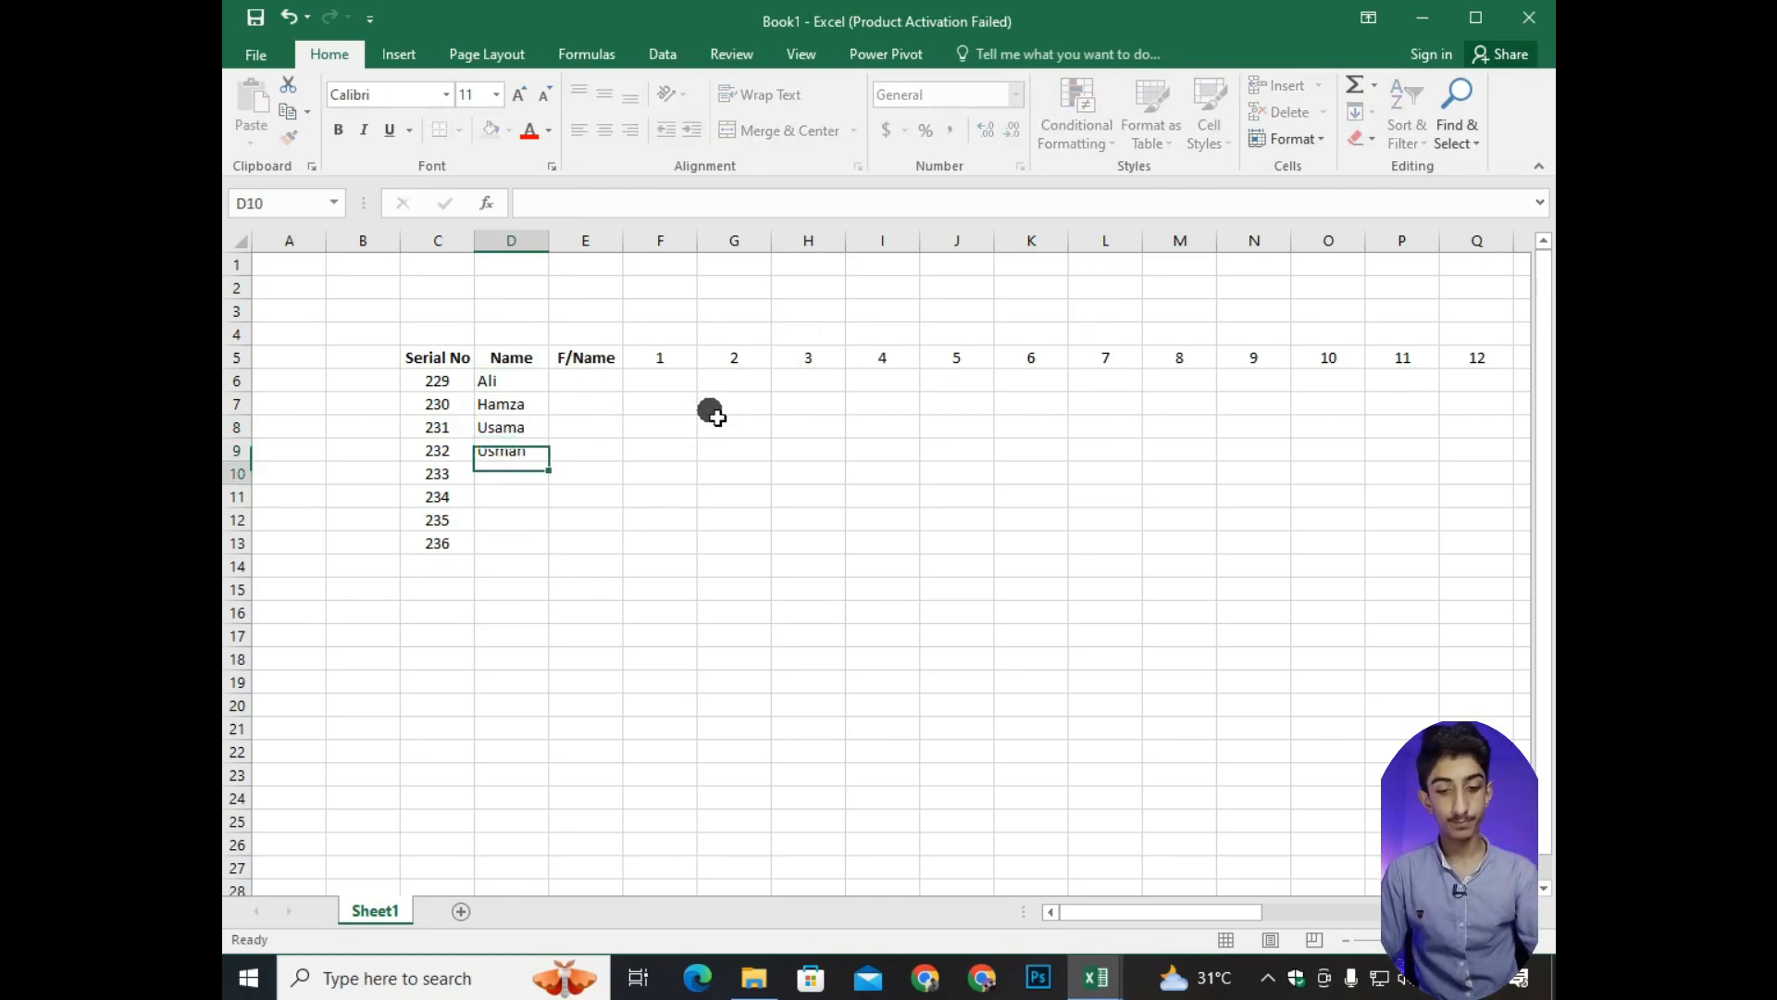
key("Return")
Enter the remaining four students' names in D10:D13 and center all the names in D6:D13.
type("Ali")
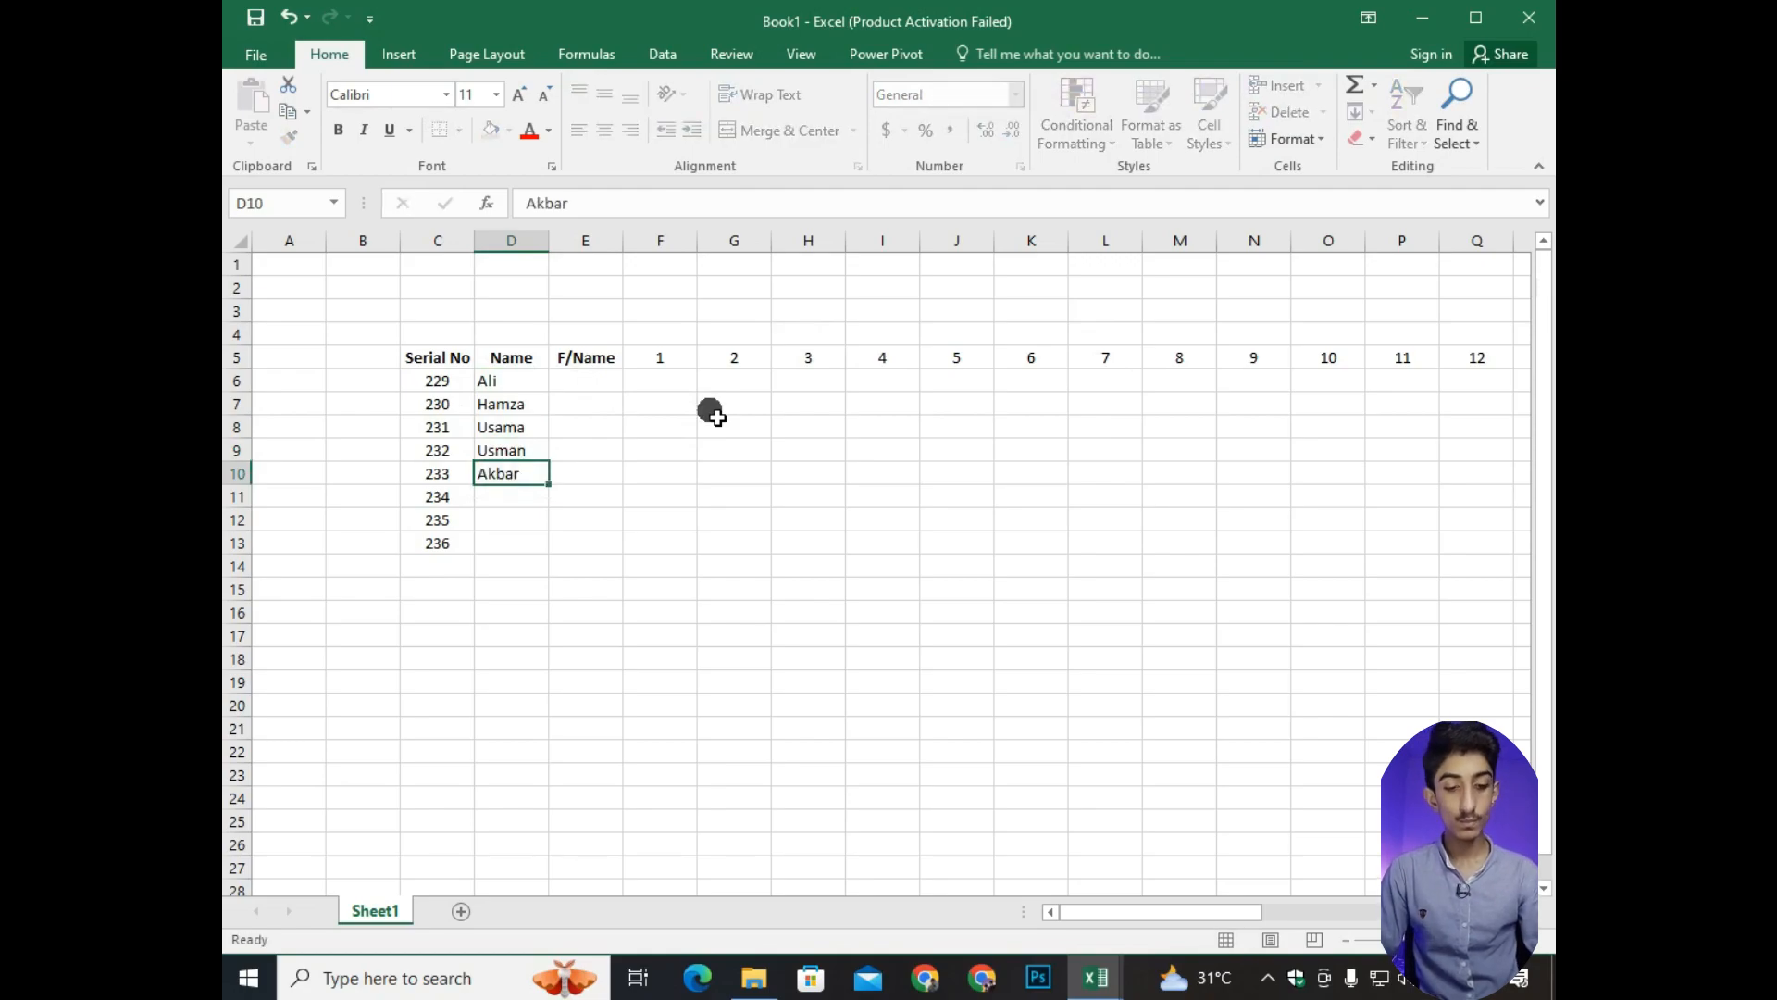
type("kbar")
key("Return")
type("Waseem")
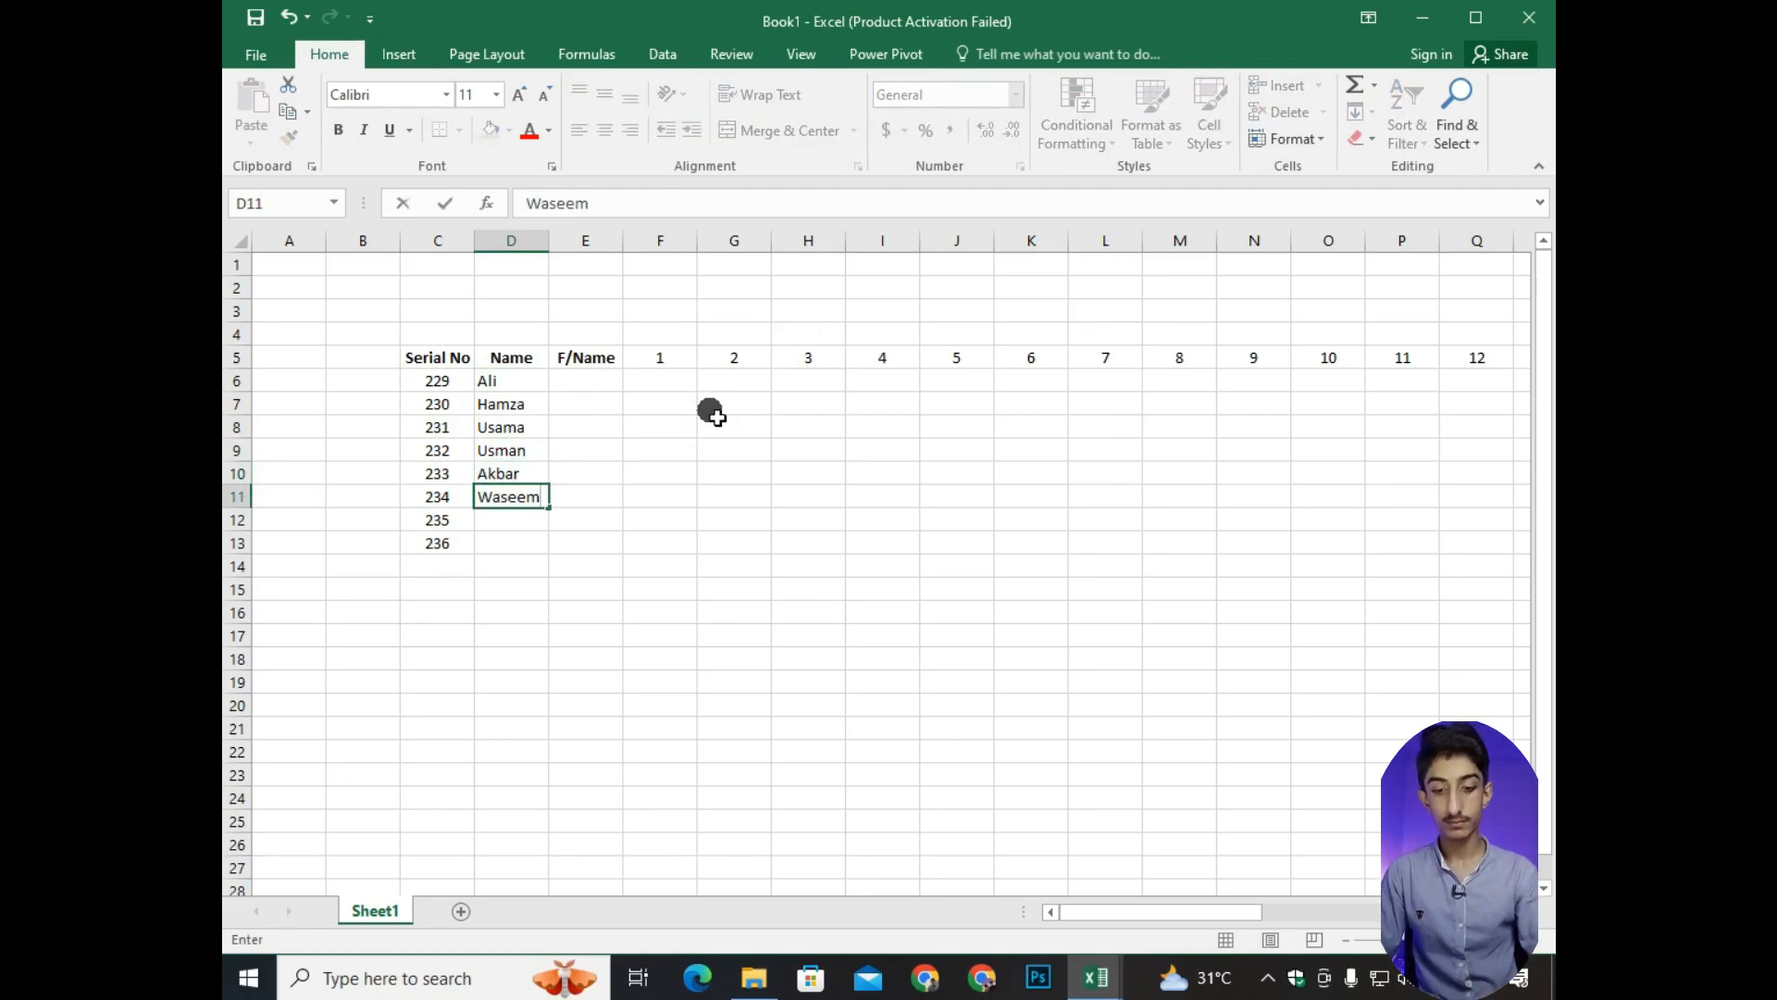
key("Return")
type("Rizwan")
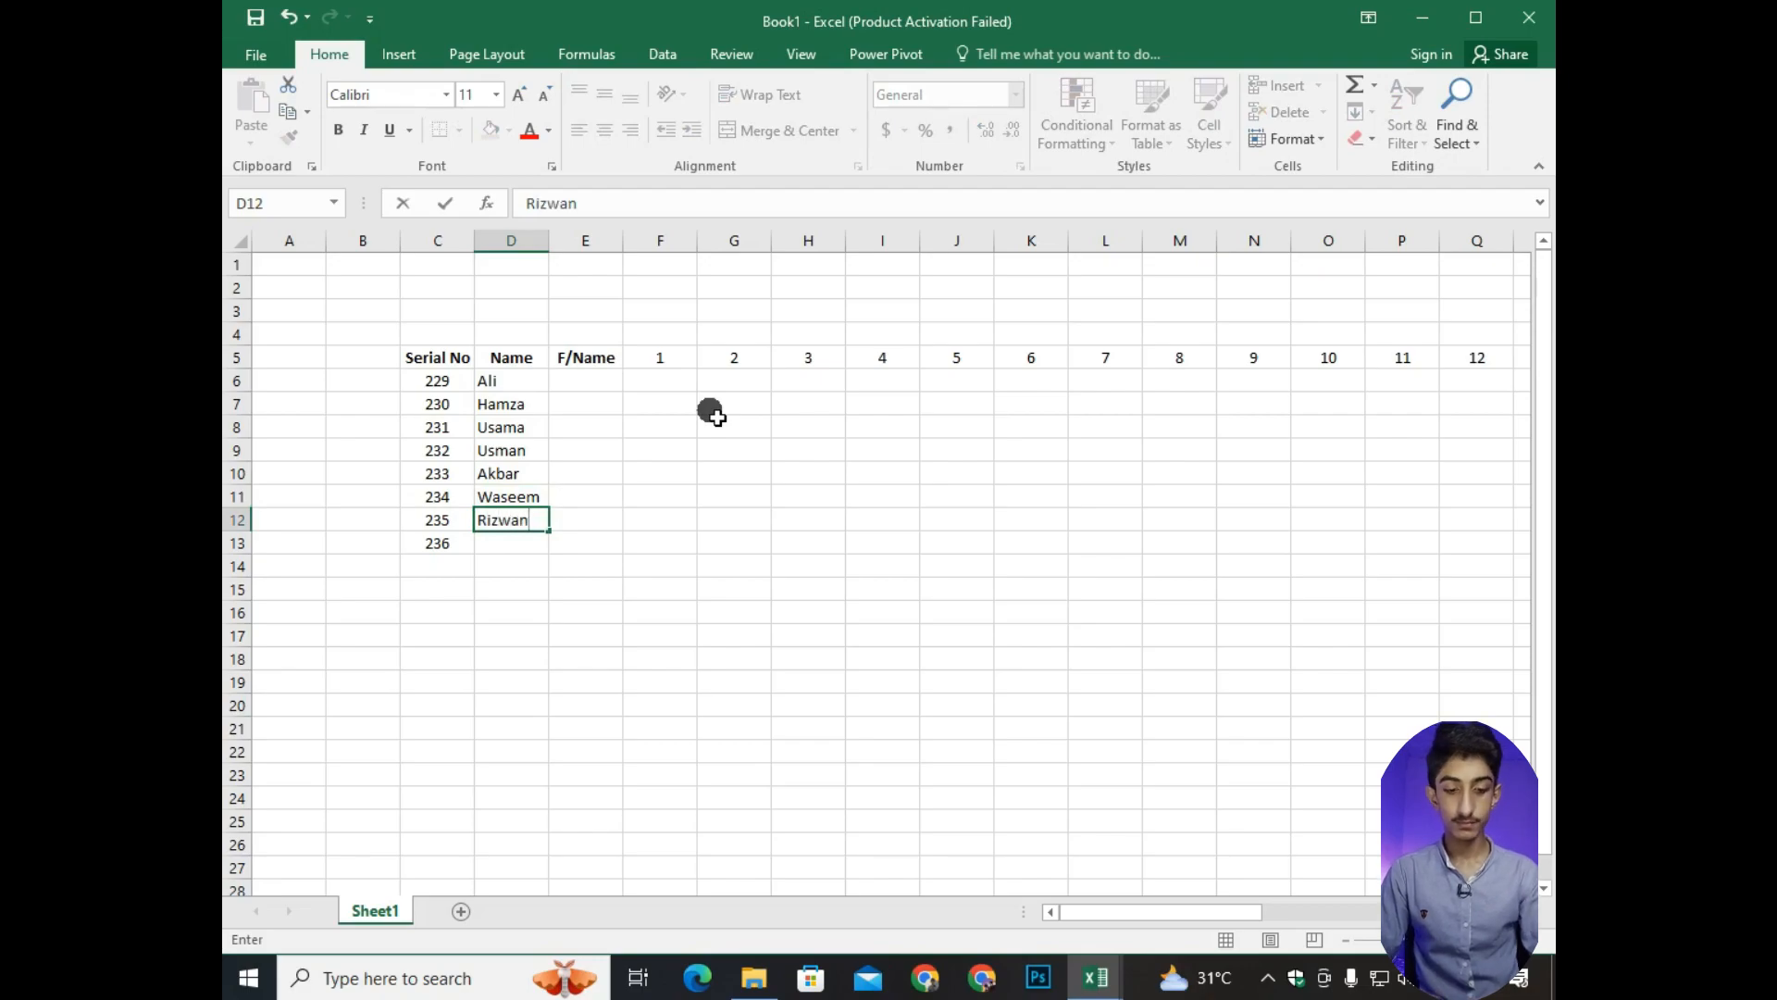
key("Return")
type("Taha")
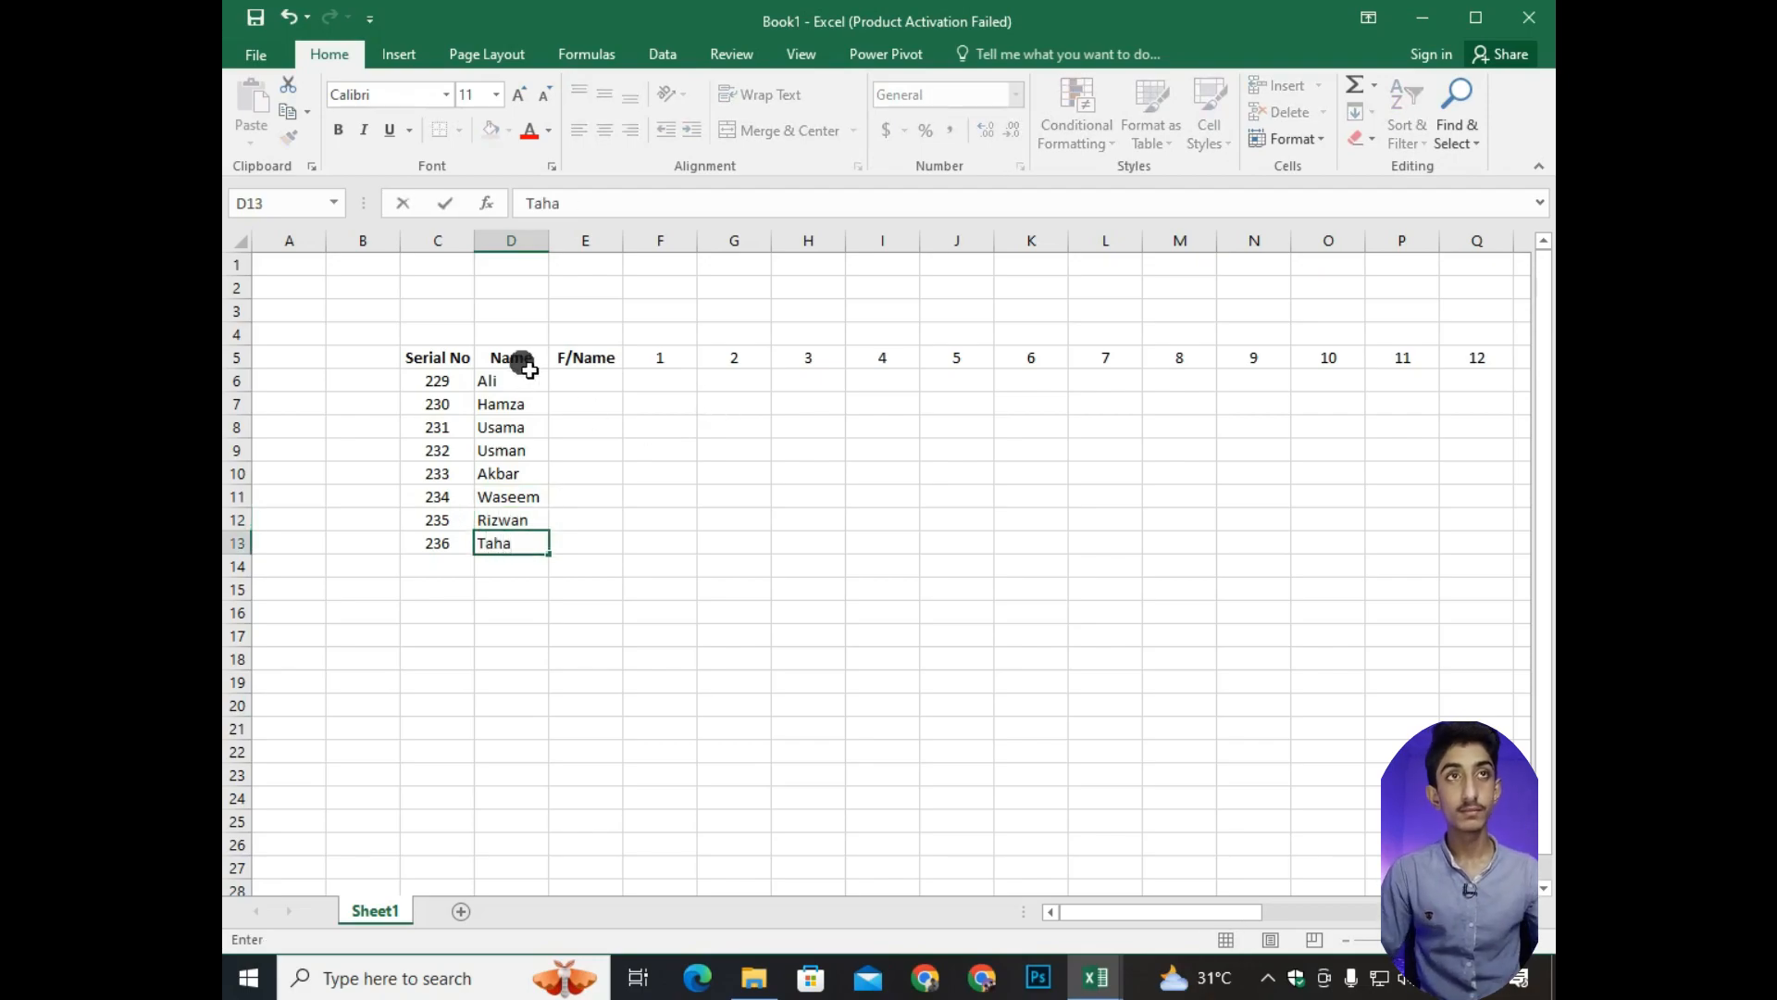
left_click_drag(516, 389, 520, 544)
left_click(604, 130)
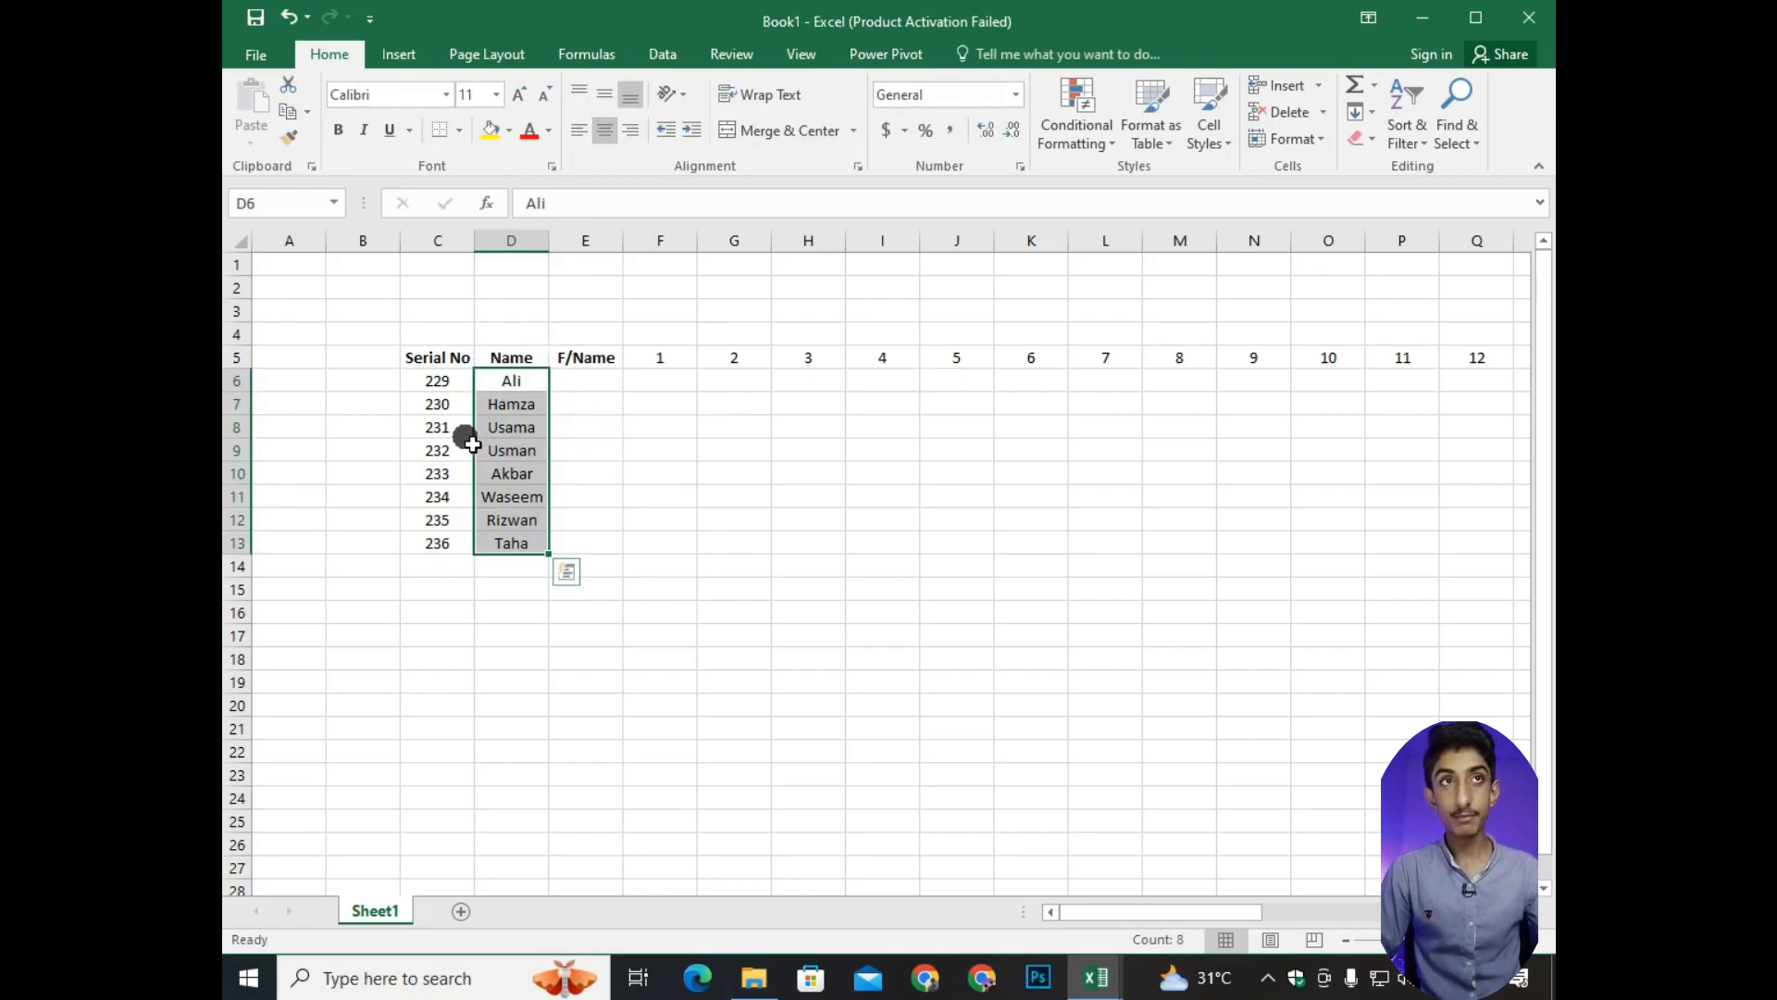
Enter the fathers' names for serial numbers 229 to 232 in the F/Name column, cells E6:E9.
left_click(585, 383)
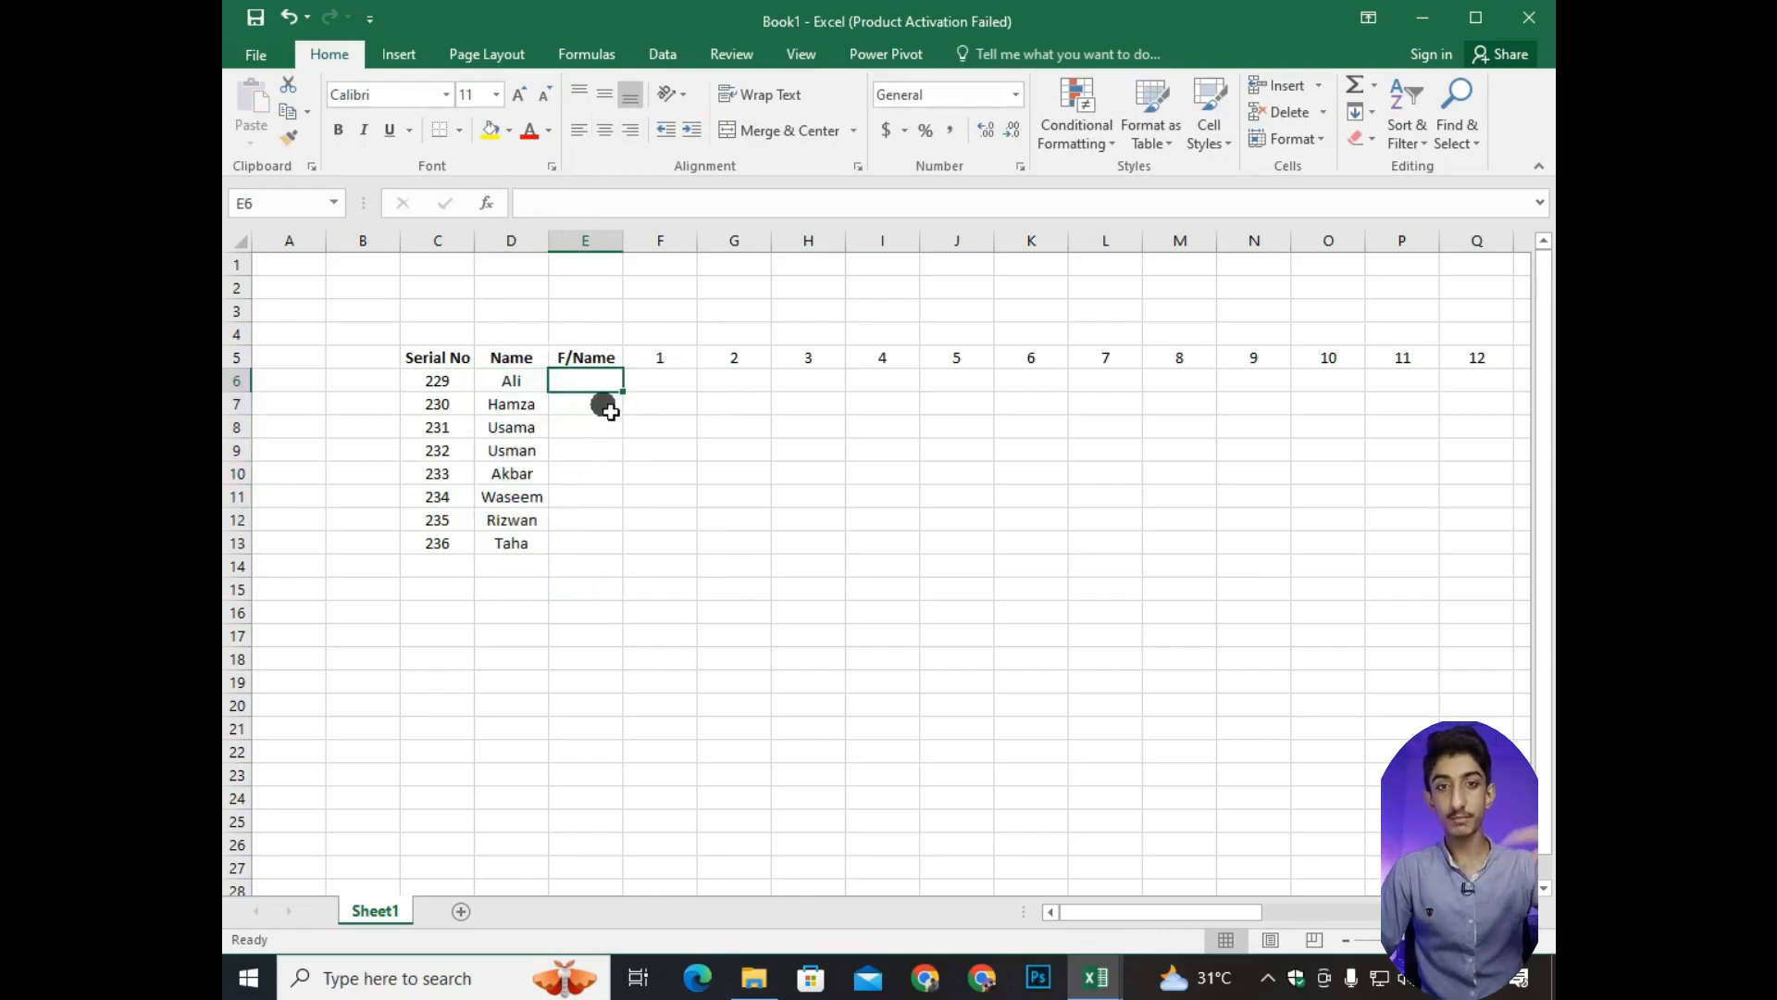
type("Akbar")
key("Return")
type("Adrees")
key("Return")
type("Shabir")
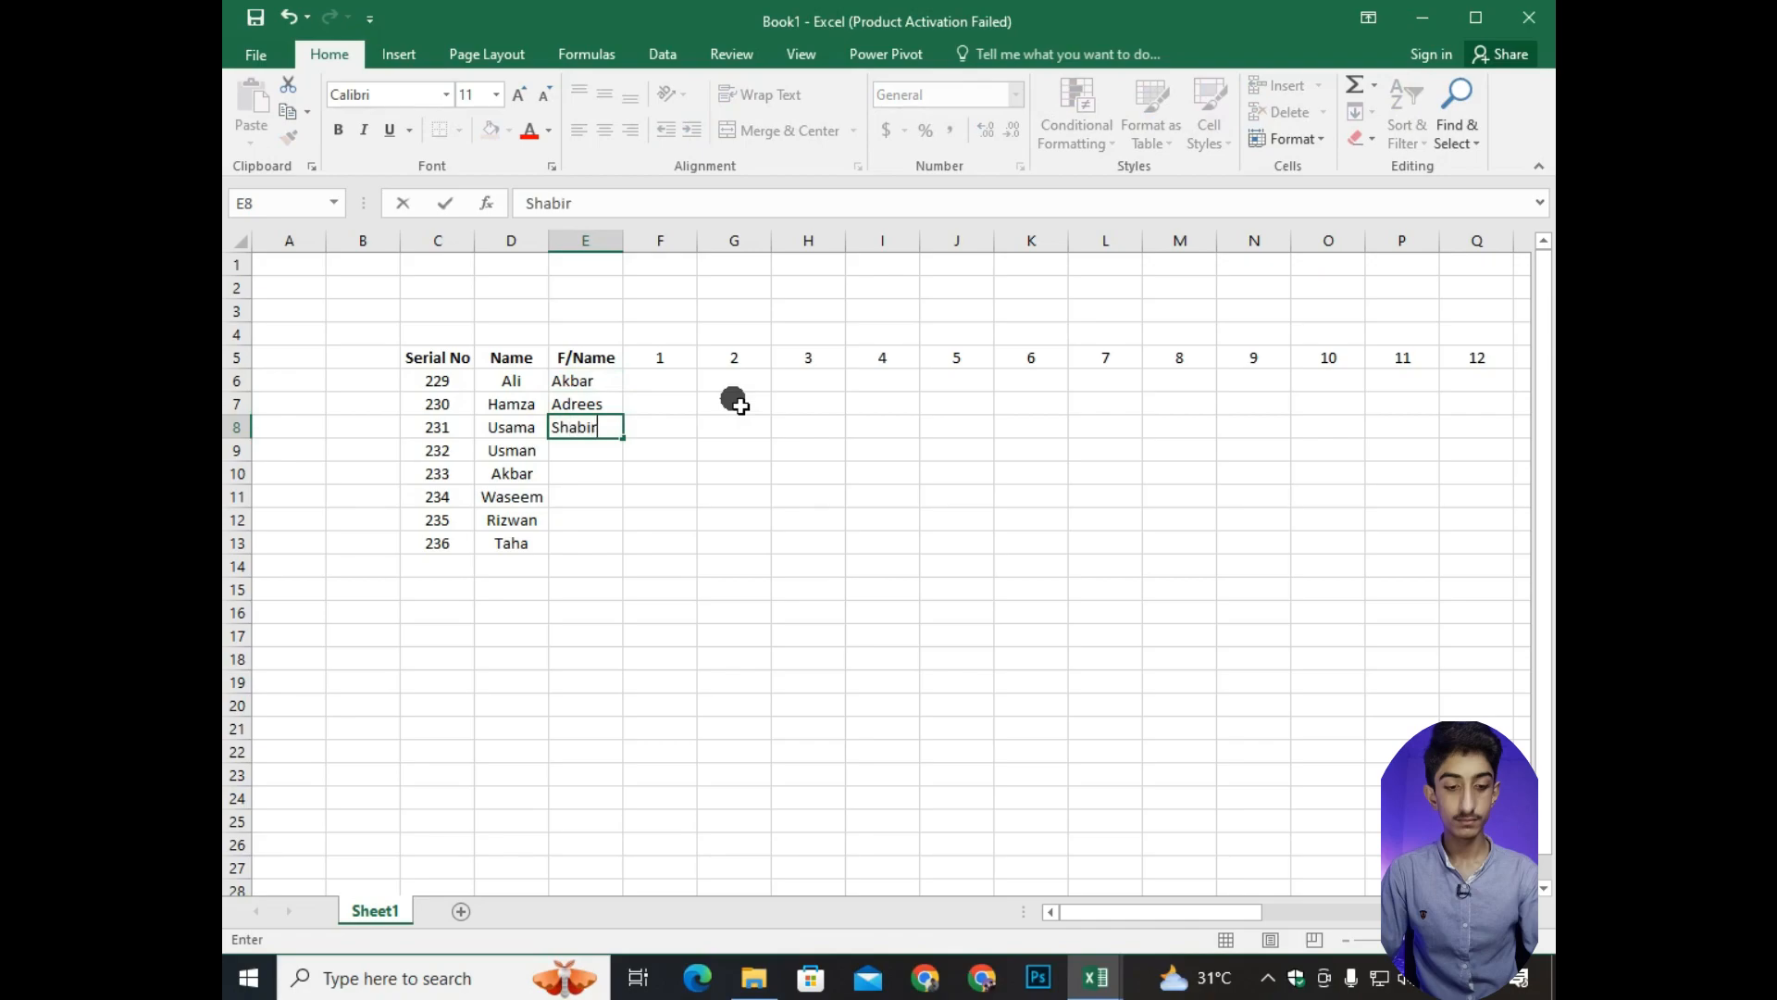
key("Return")
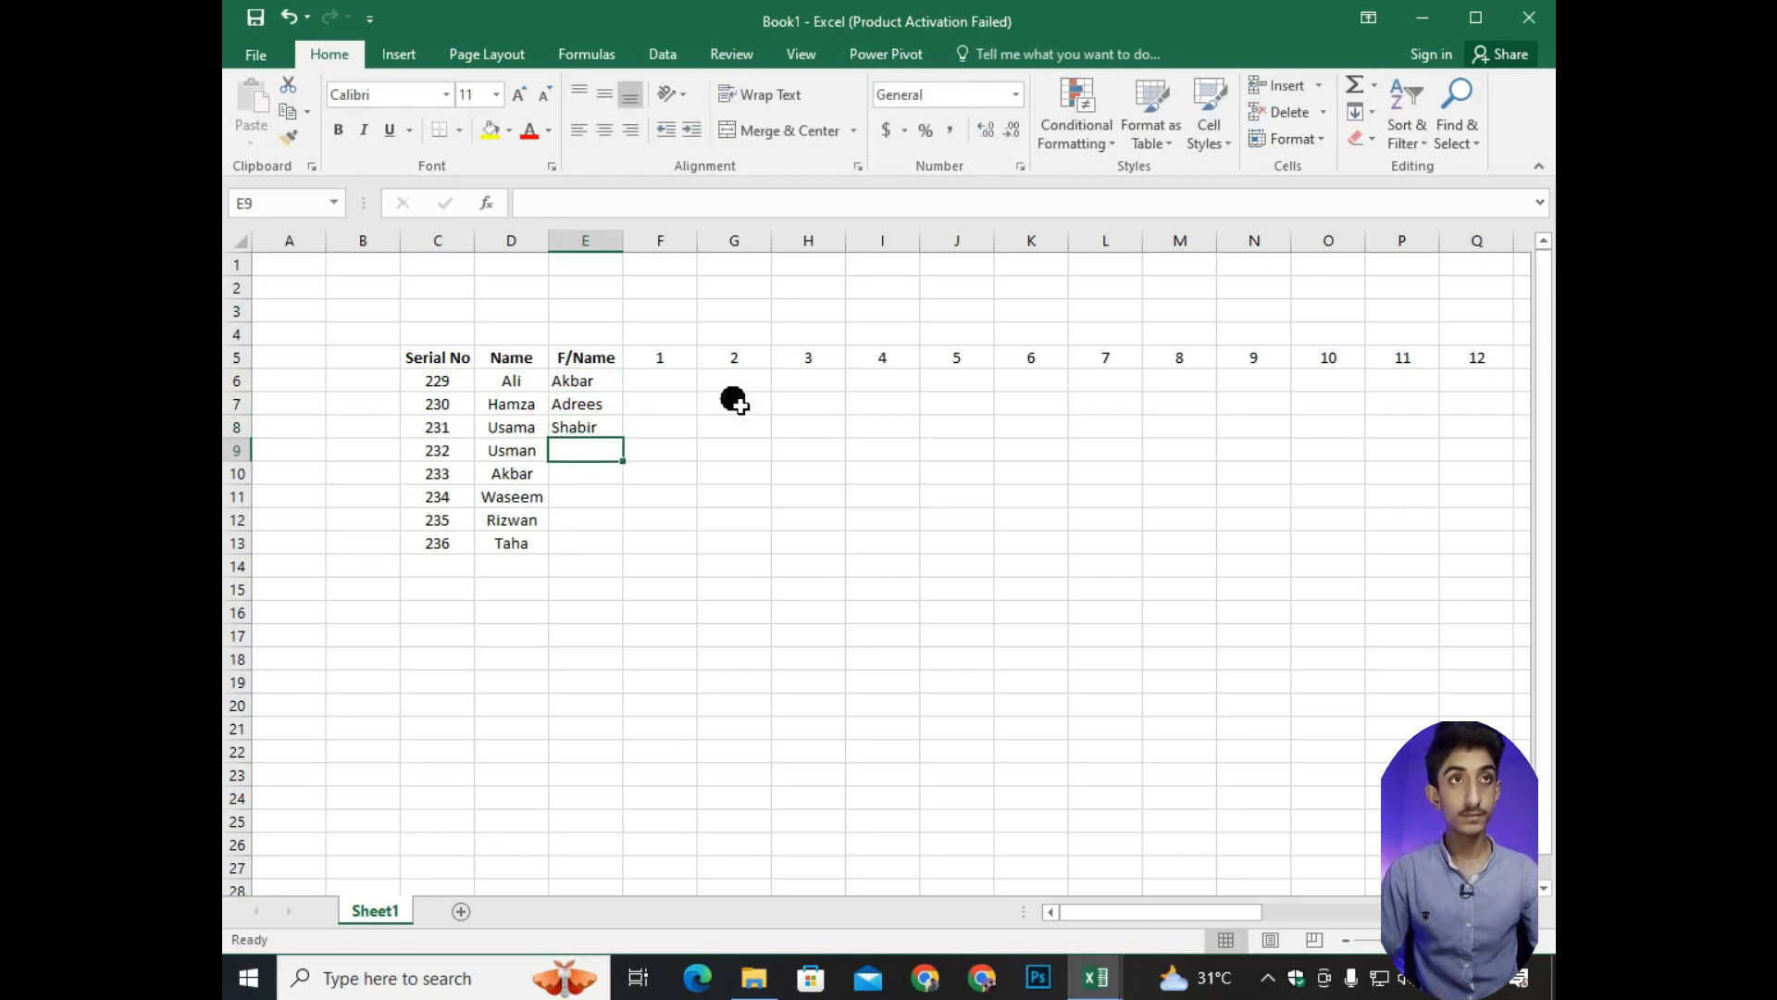
type("Sho")
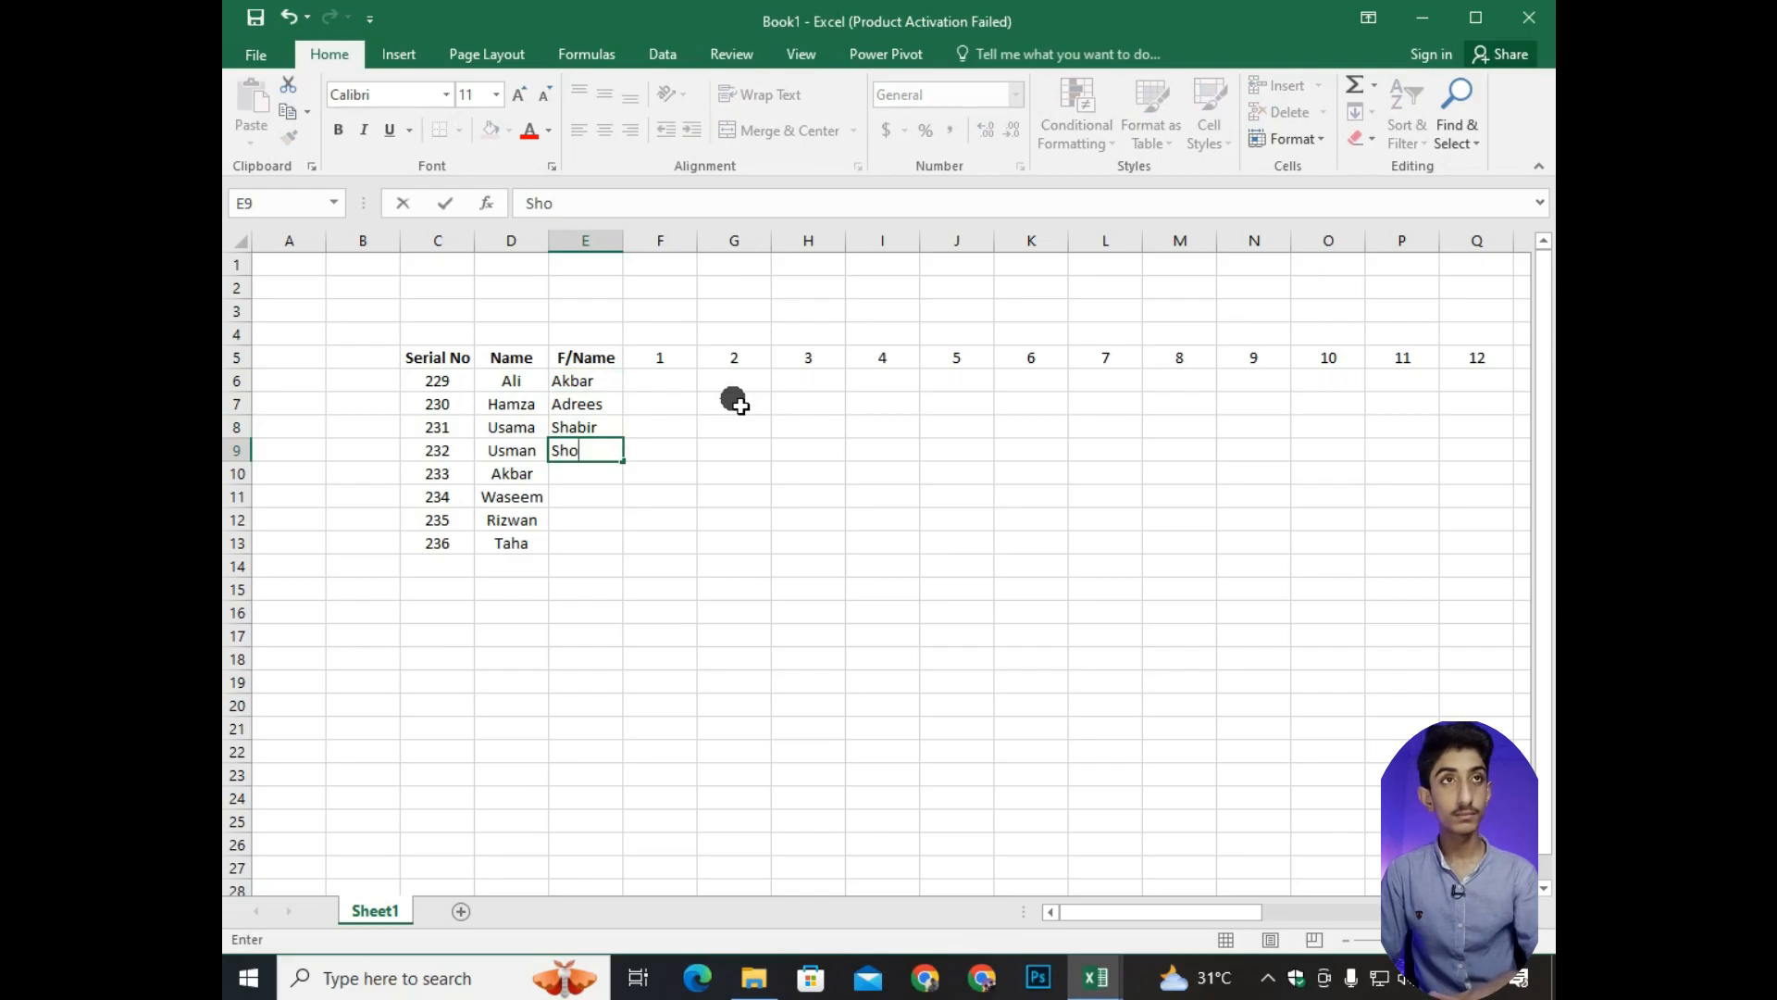
type("aib")
key("Return")
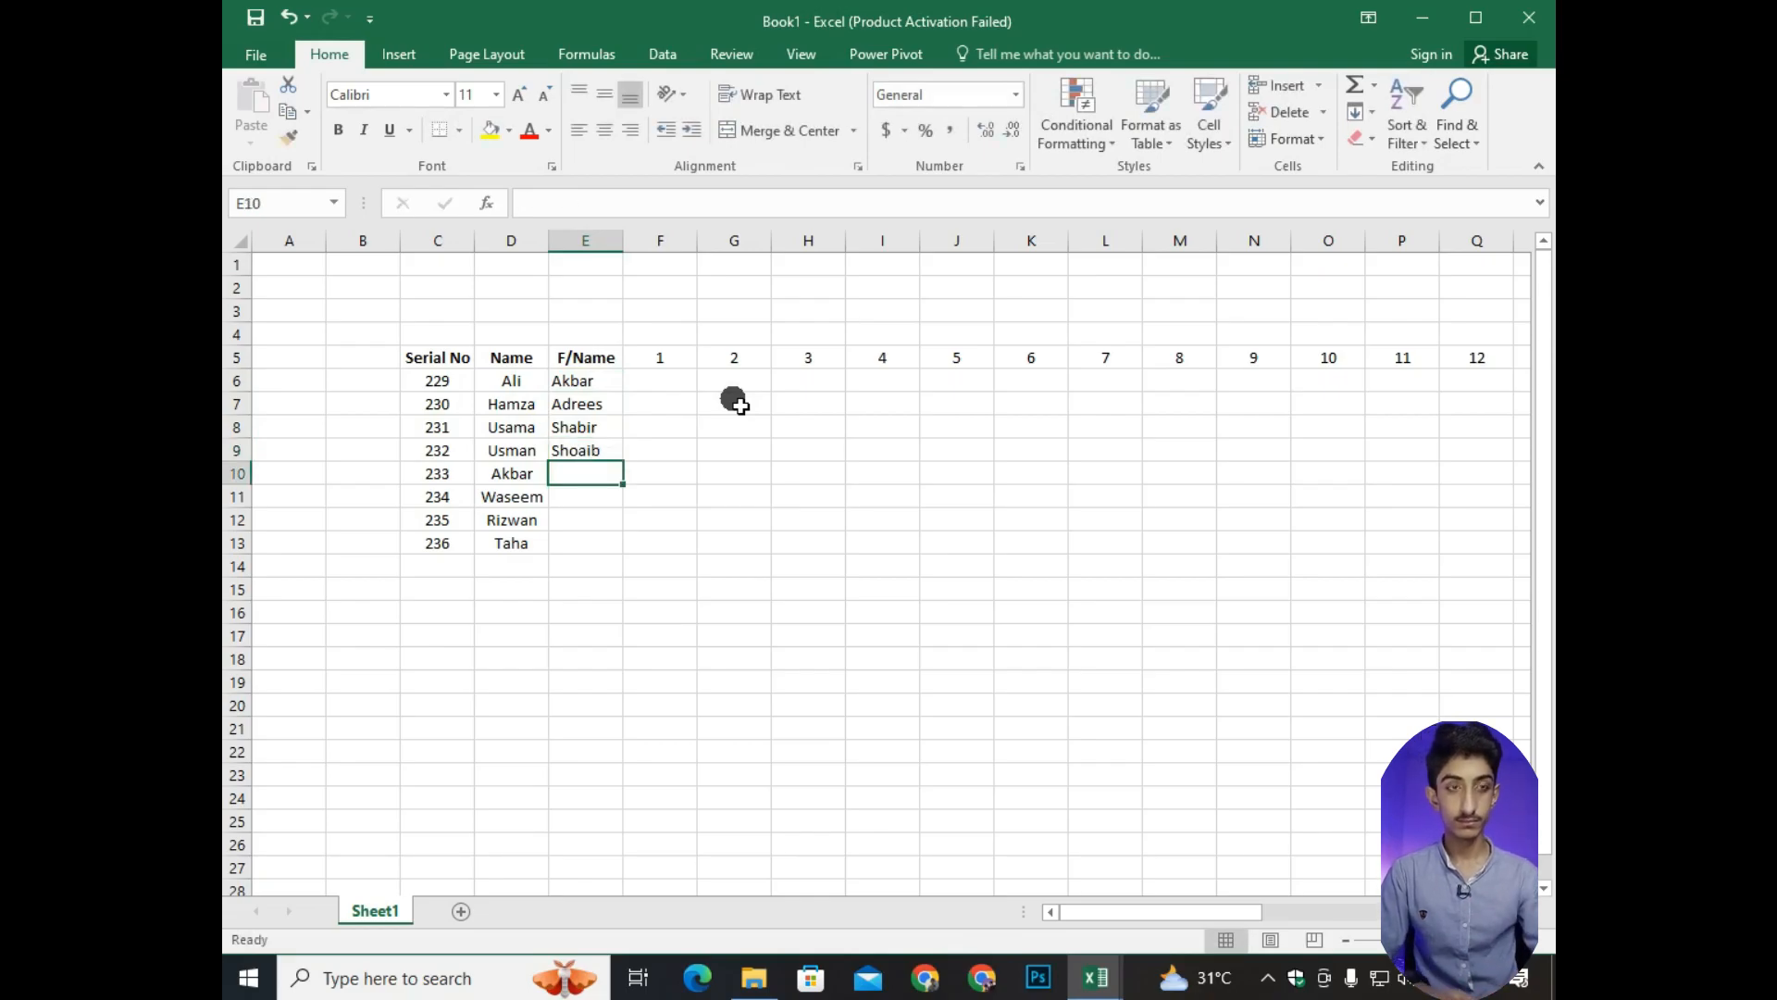
Enter the fathers' names for serial numbers 233 to 236 in E10:E13 and widen column E slightly.
type("T")
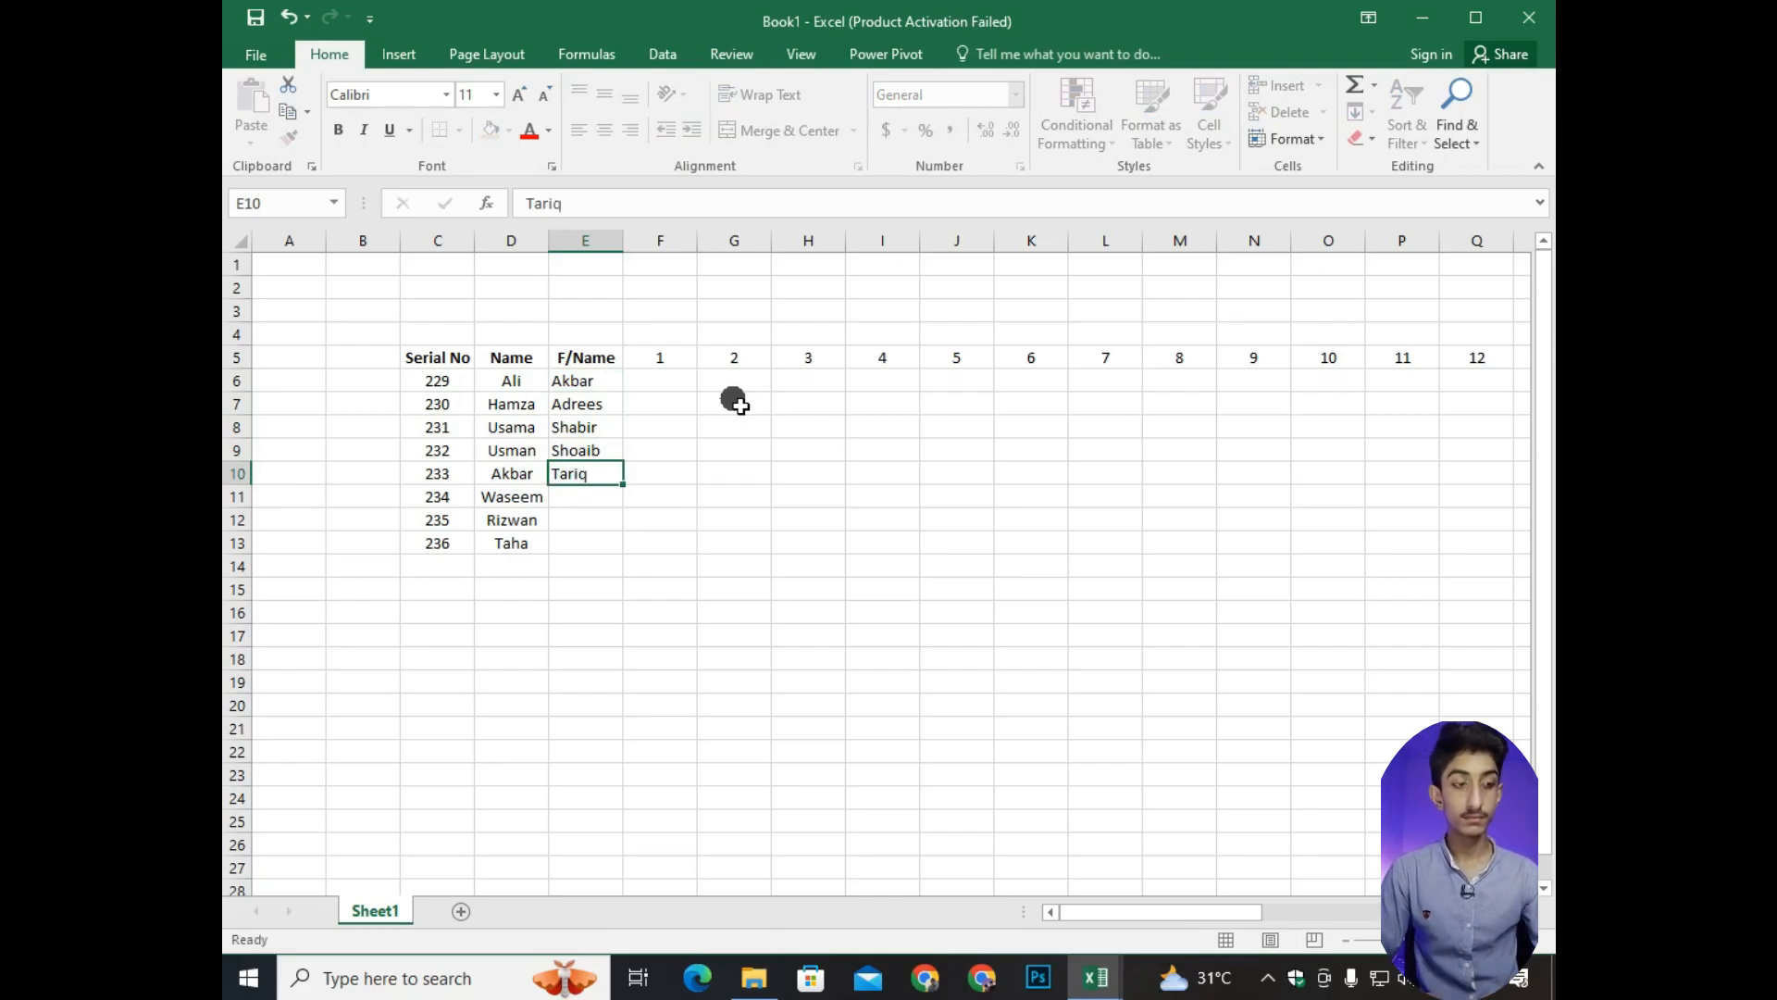
type("ariq")
key("Return")
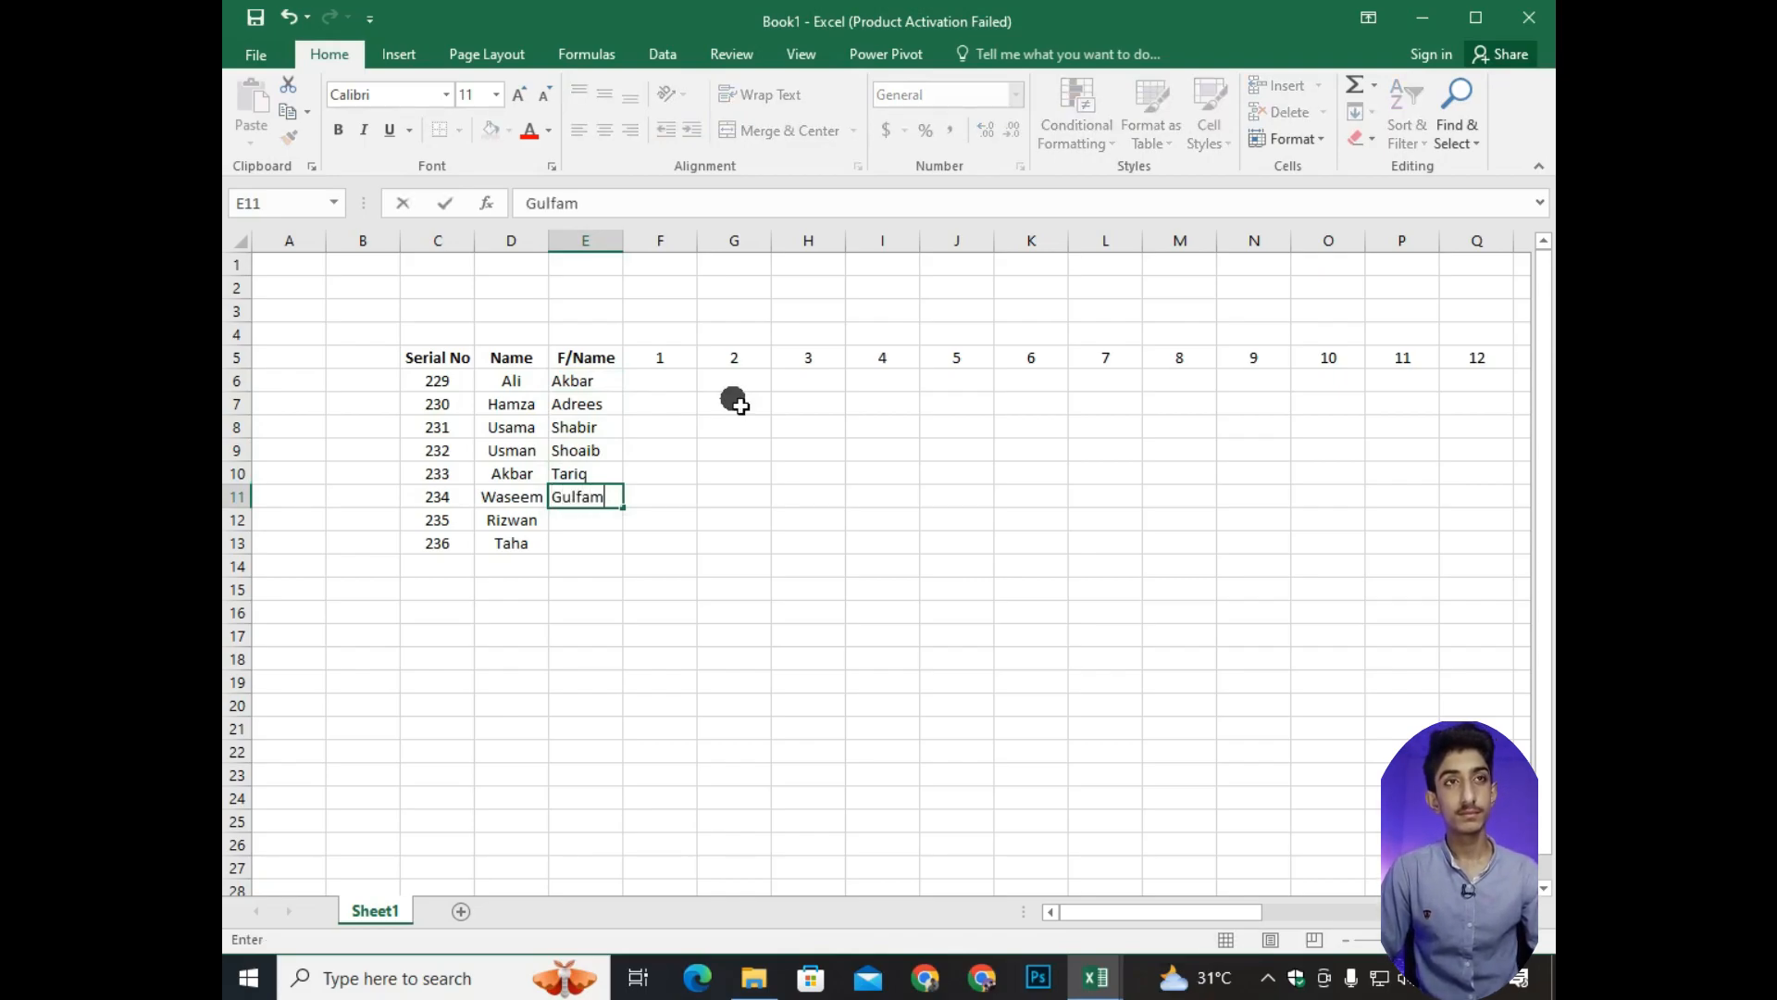
key("Return")
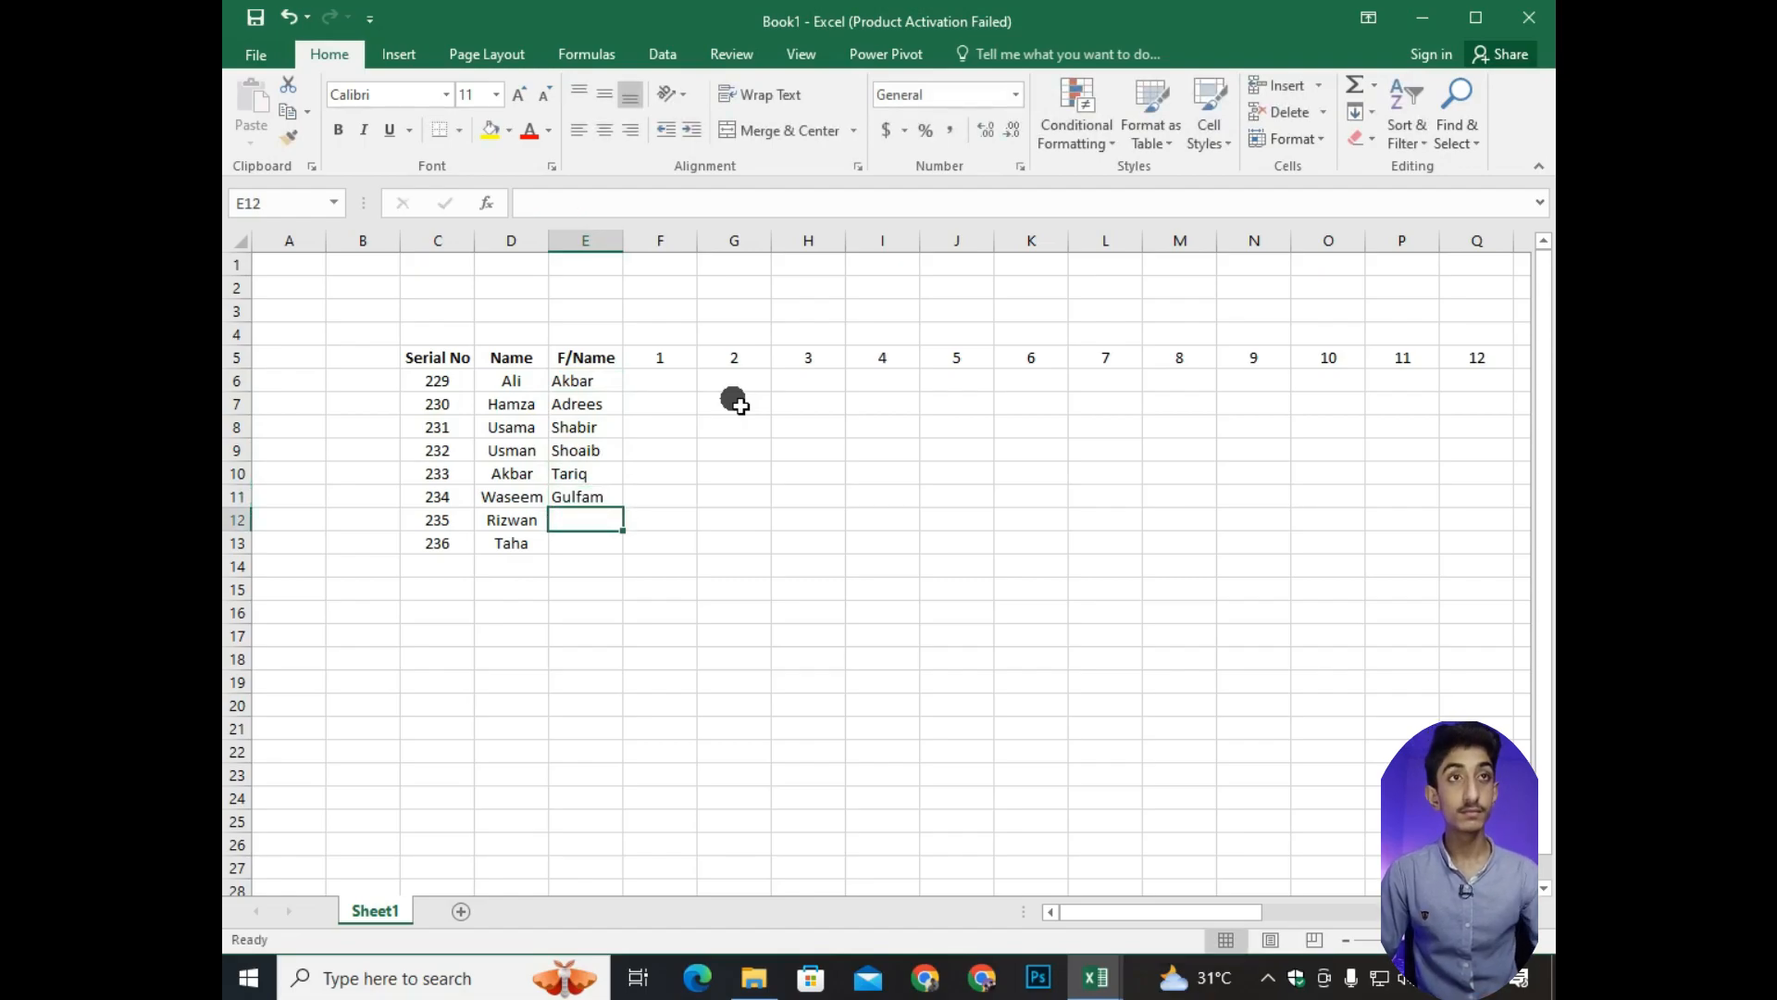
type("Ameer Ali")
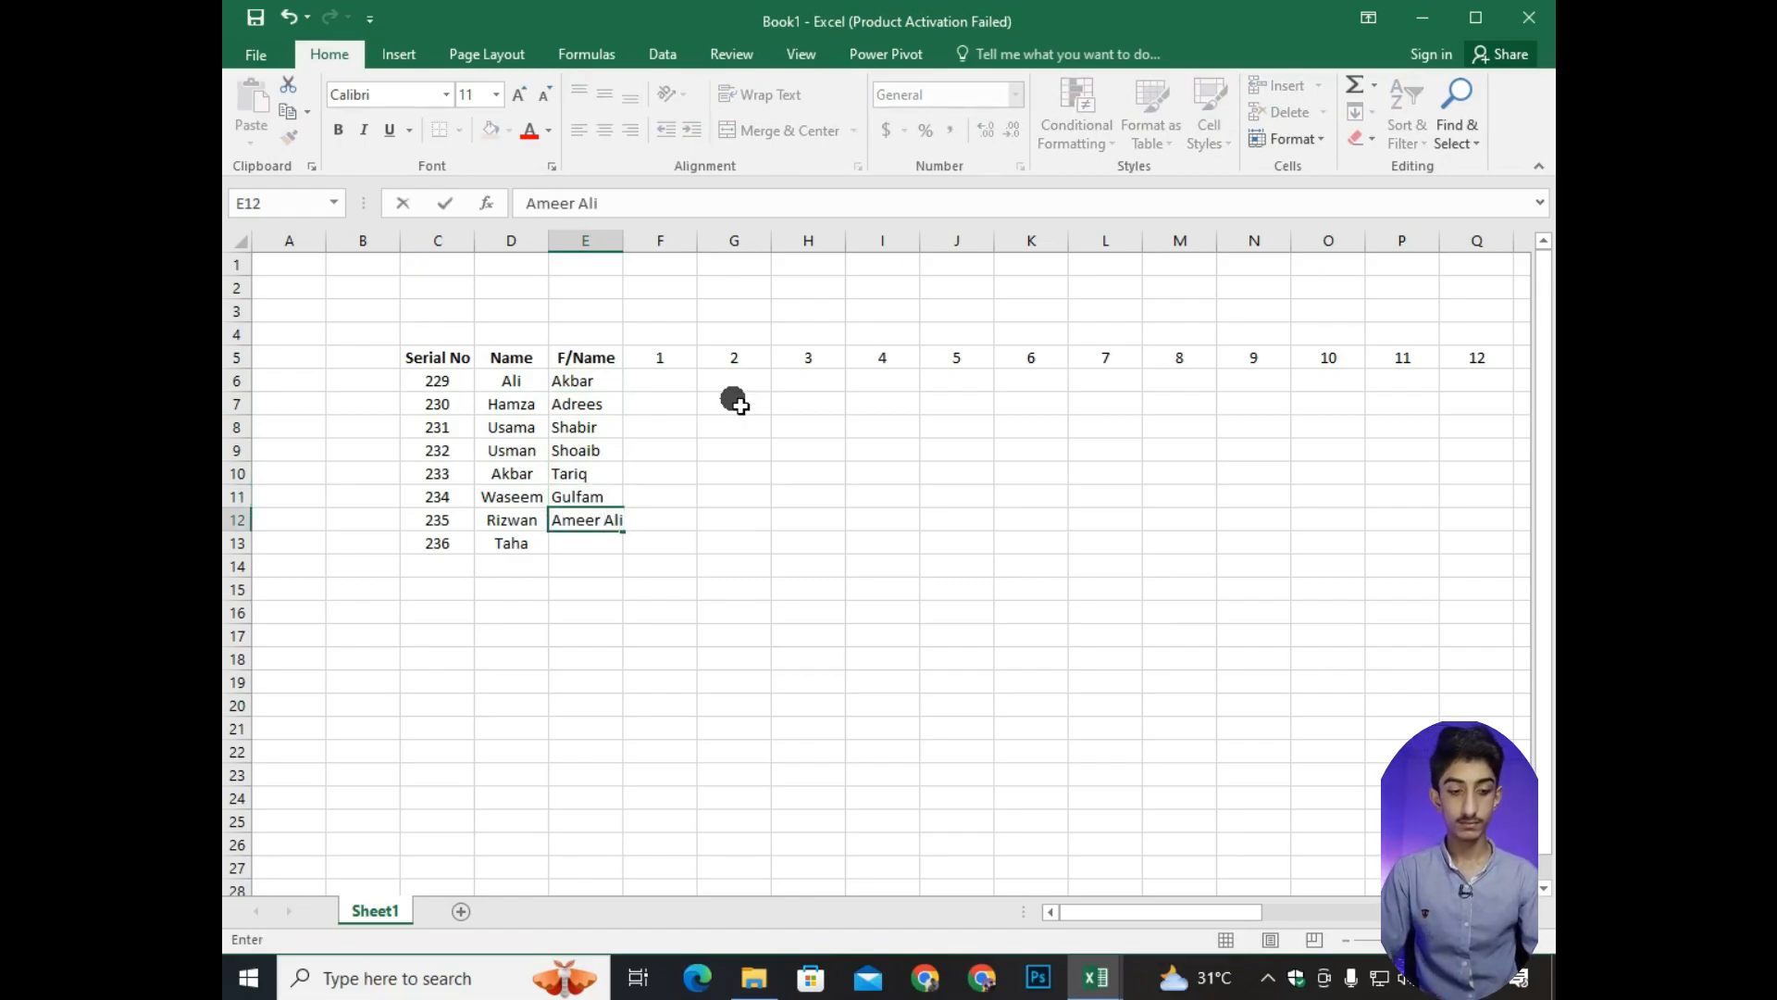
key("Return")
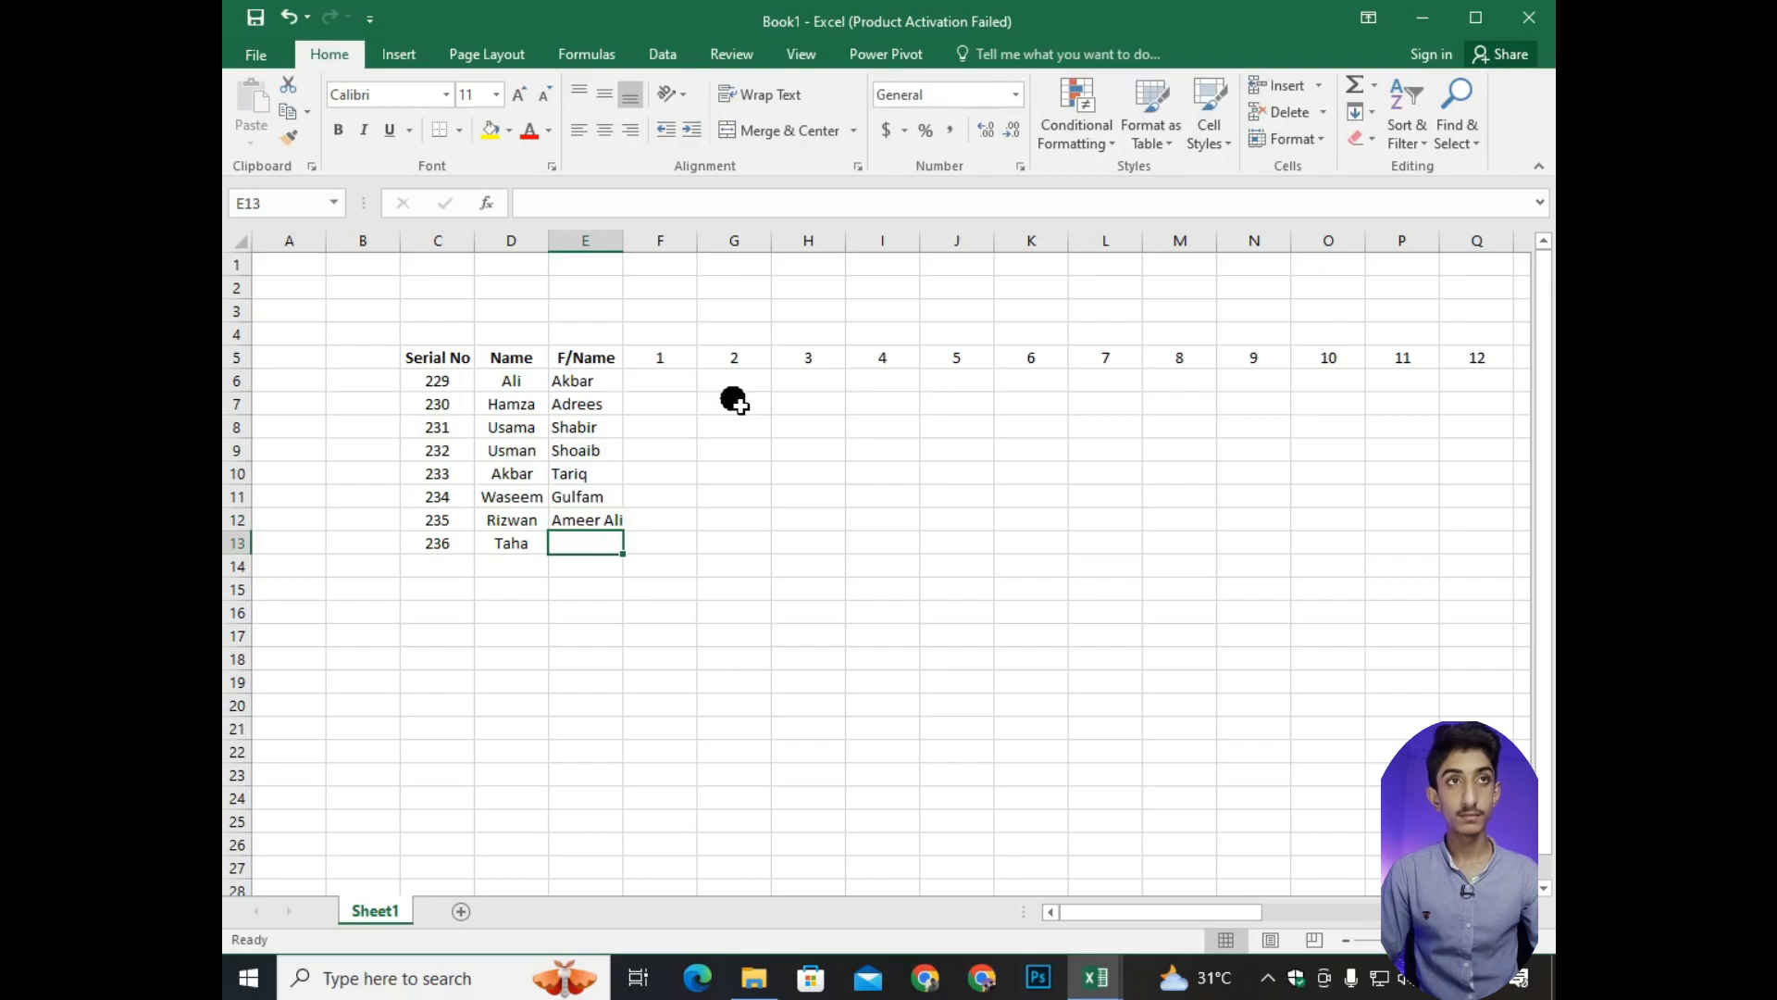
type("Basharat")
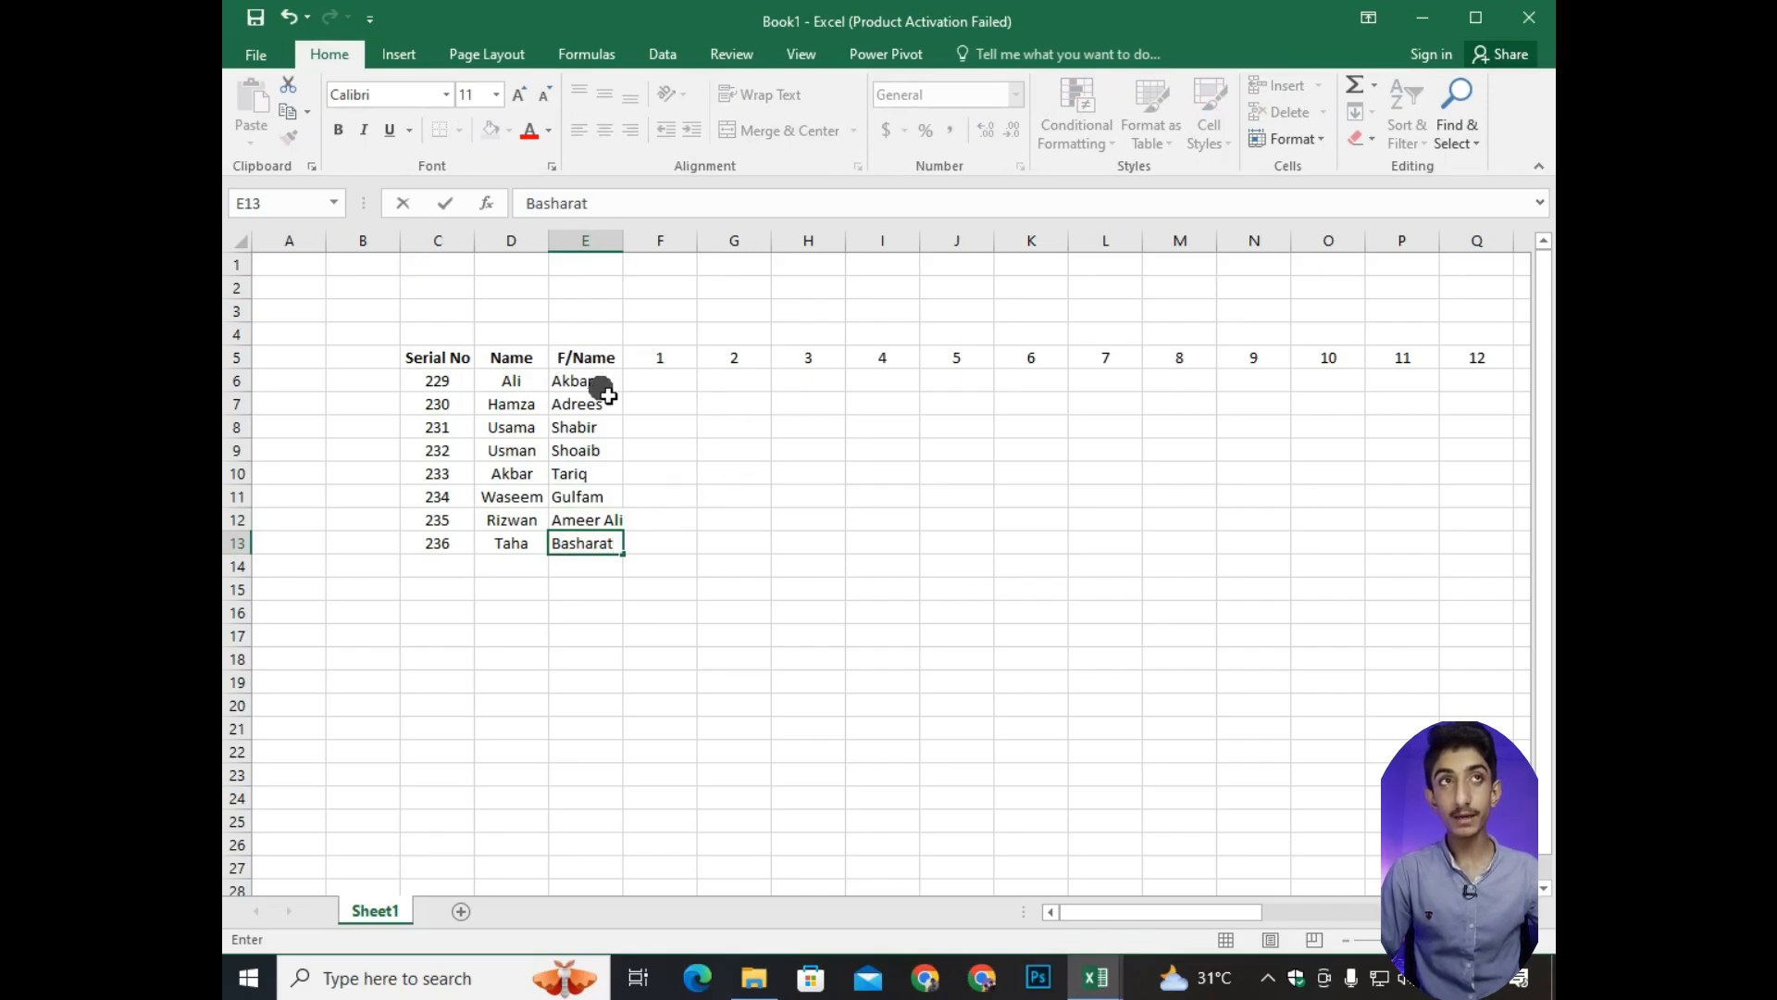
left_click(592, 682)
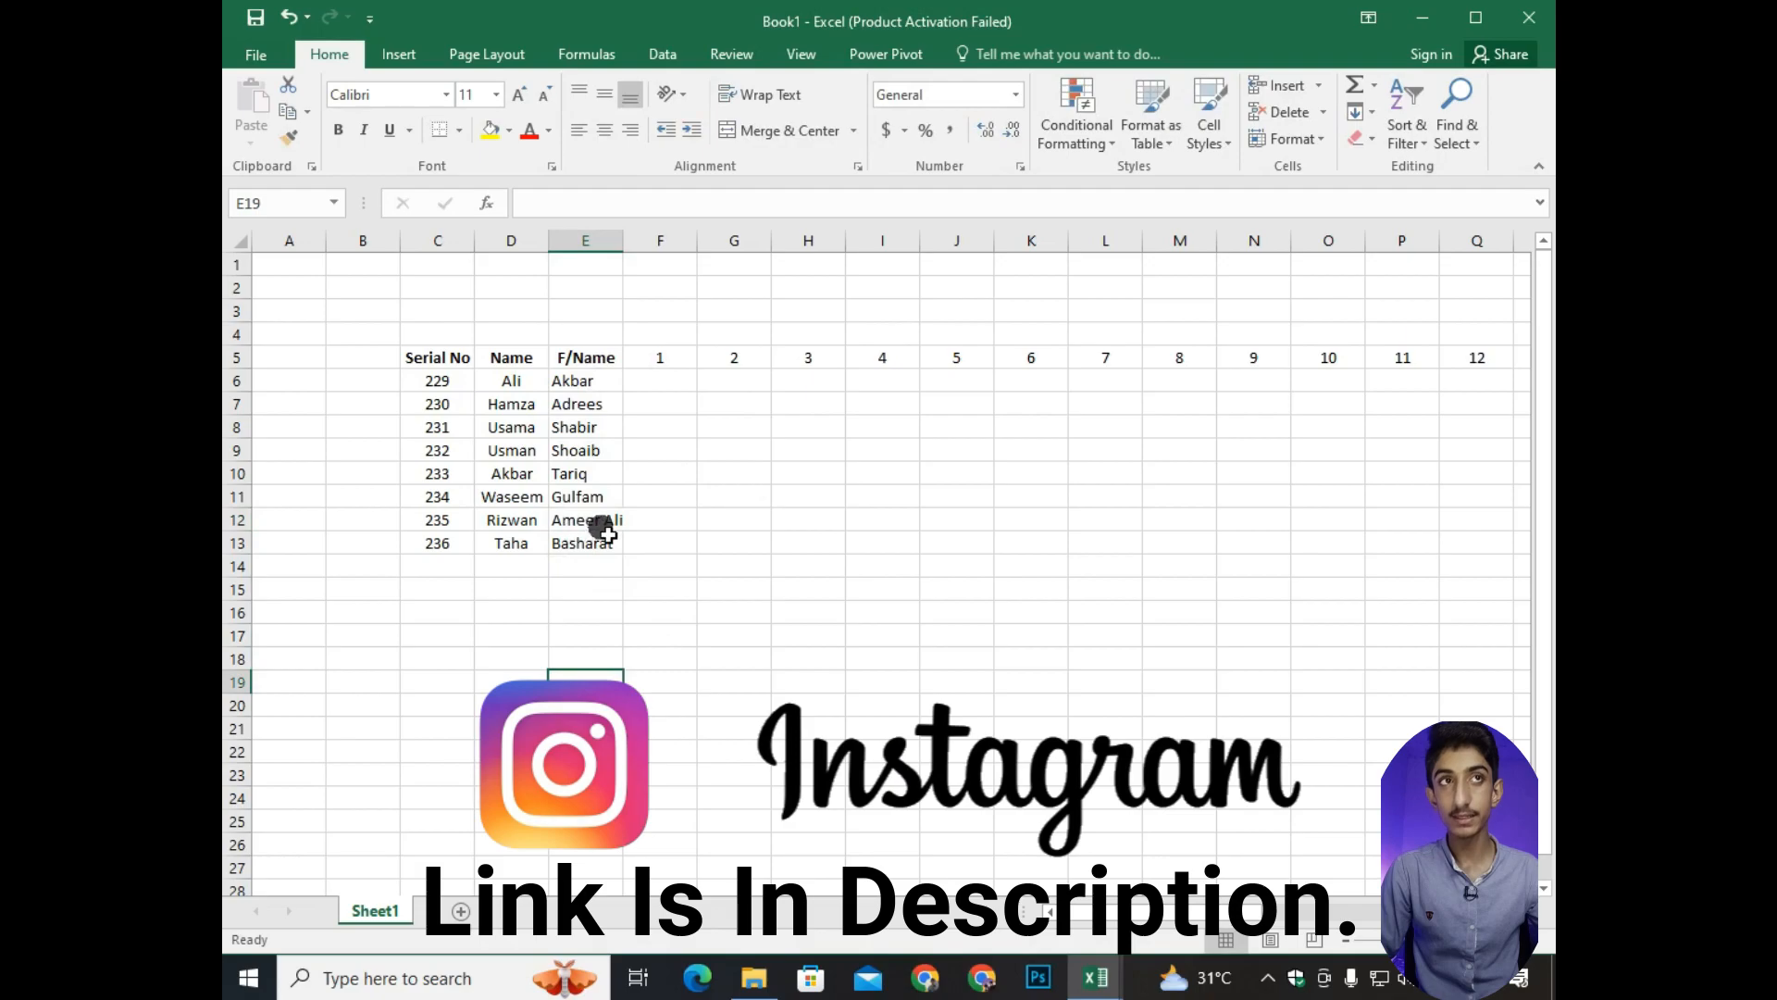
left_click_drag(626, 241, 630, 240)
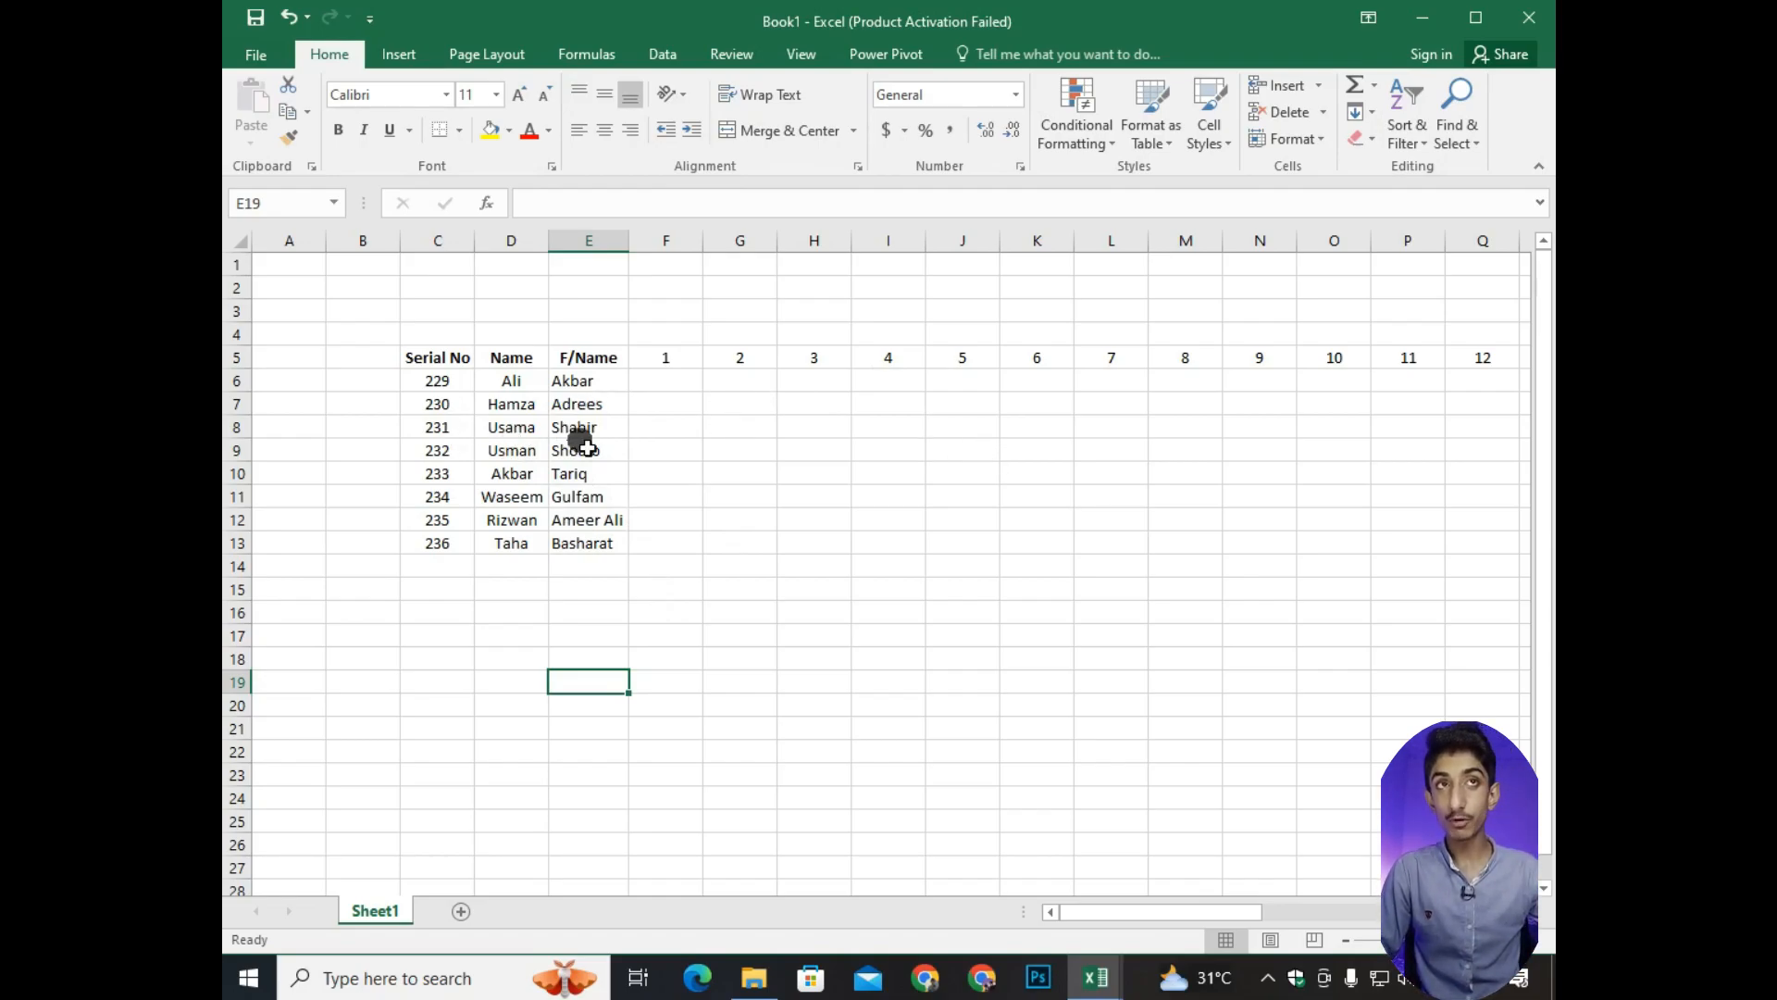
Apply All Borders to the whole attendance table, C5:AL13.
left_click_drag(428, 361, 907, 542)
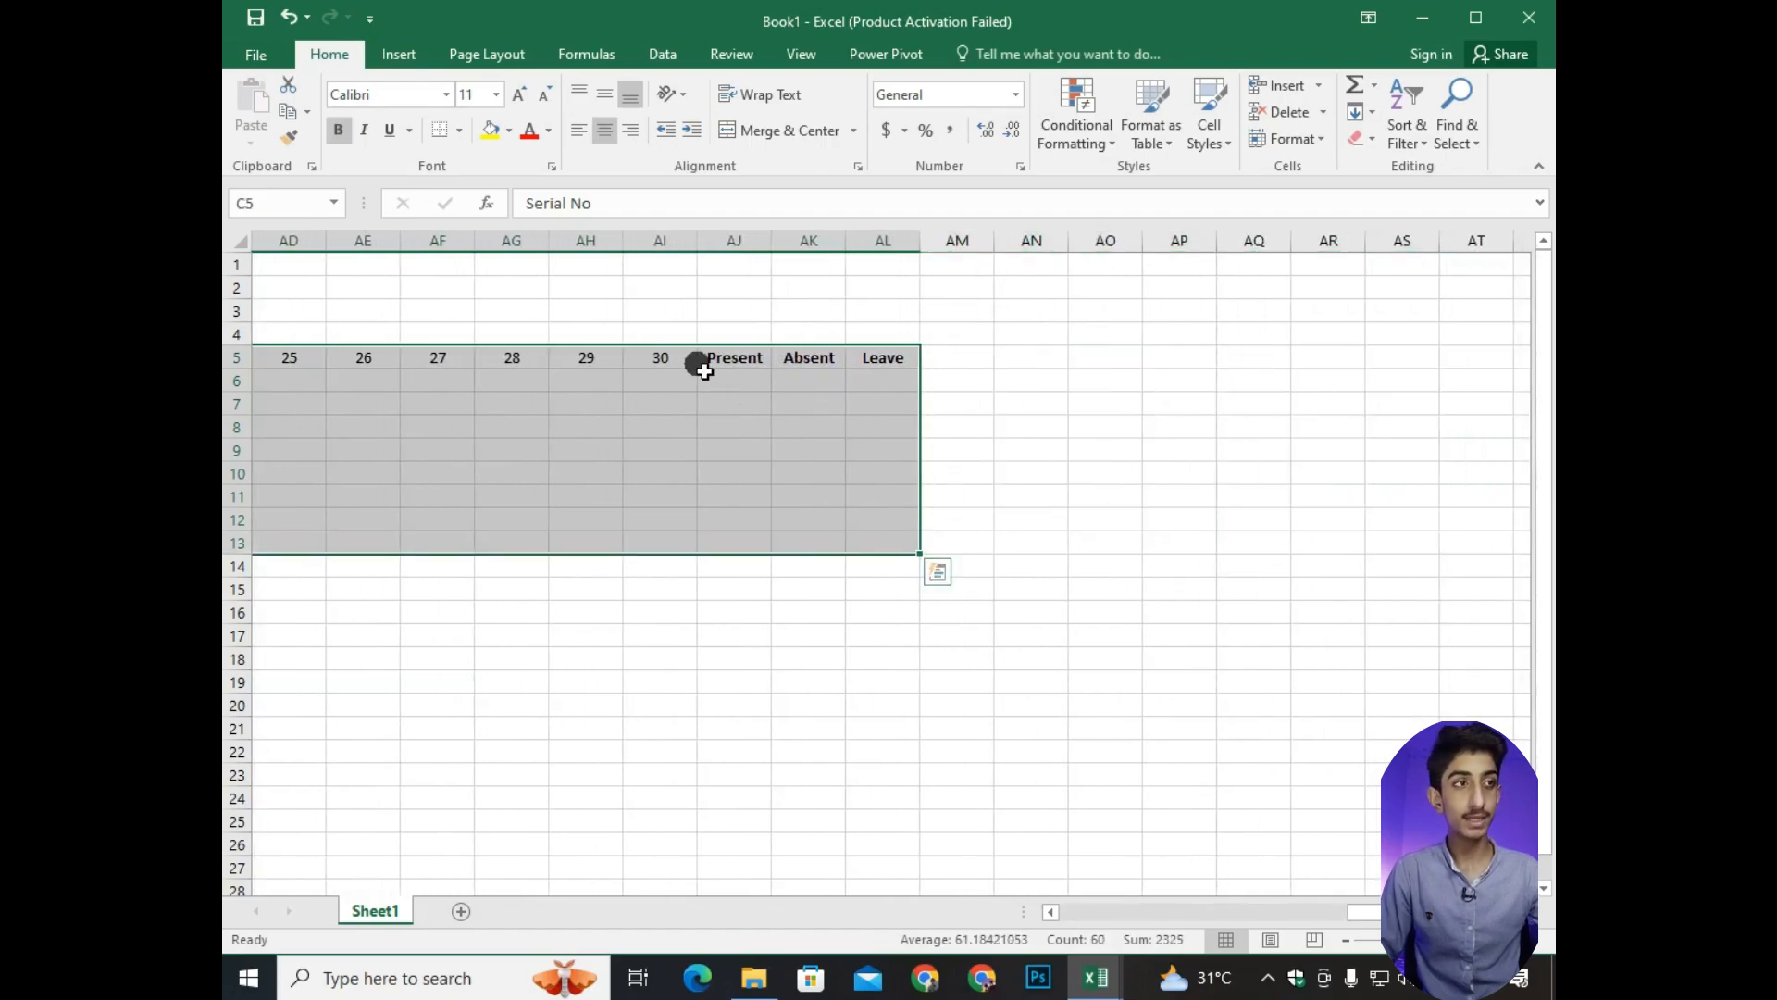
left_click_drag(1333, 917, 1051, 904)
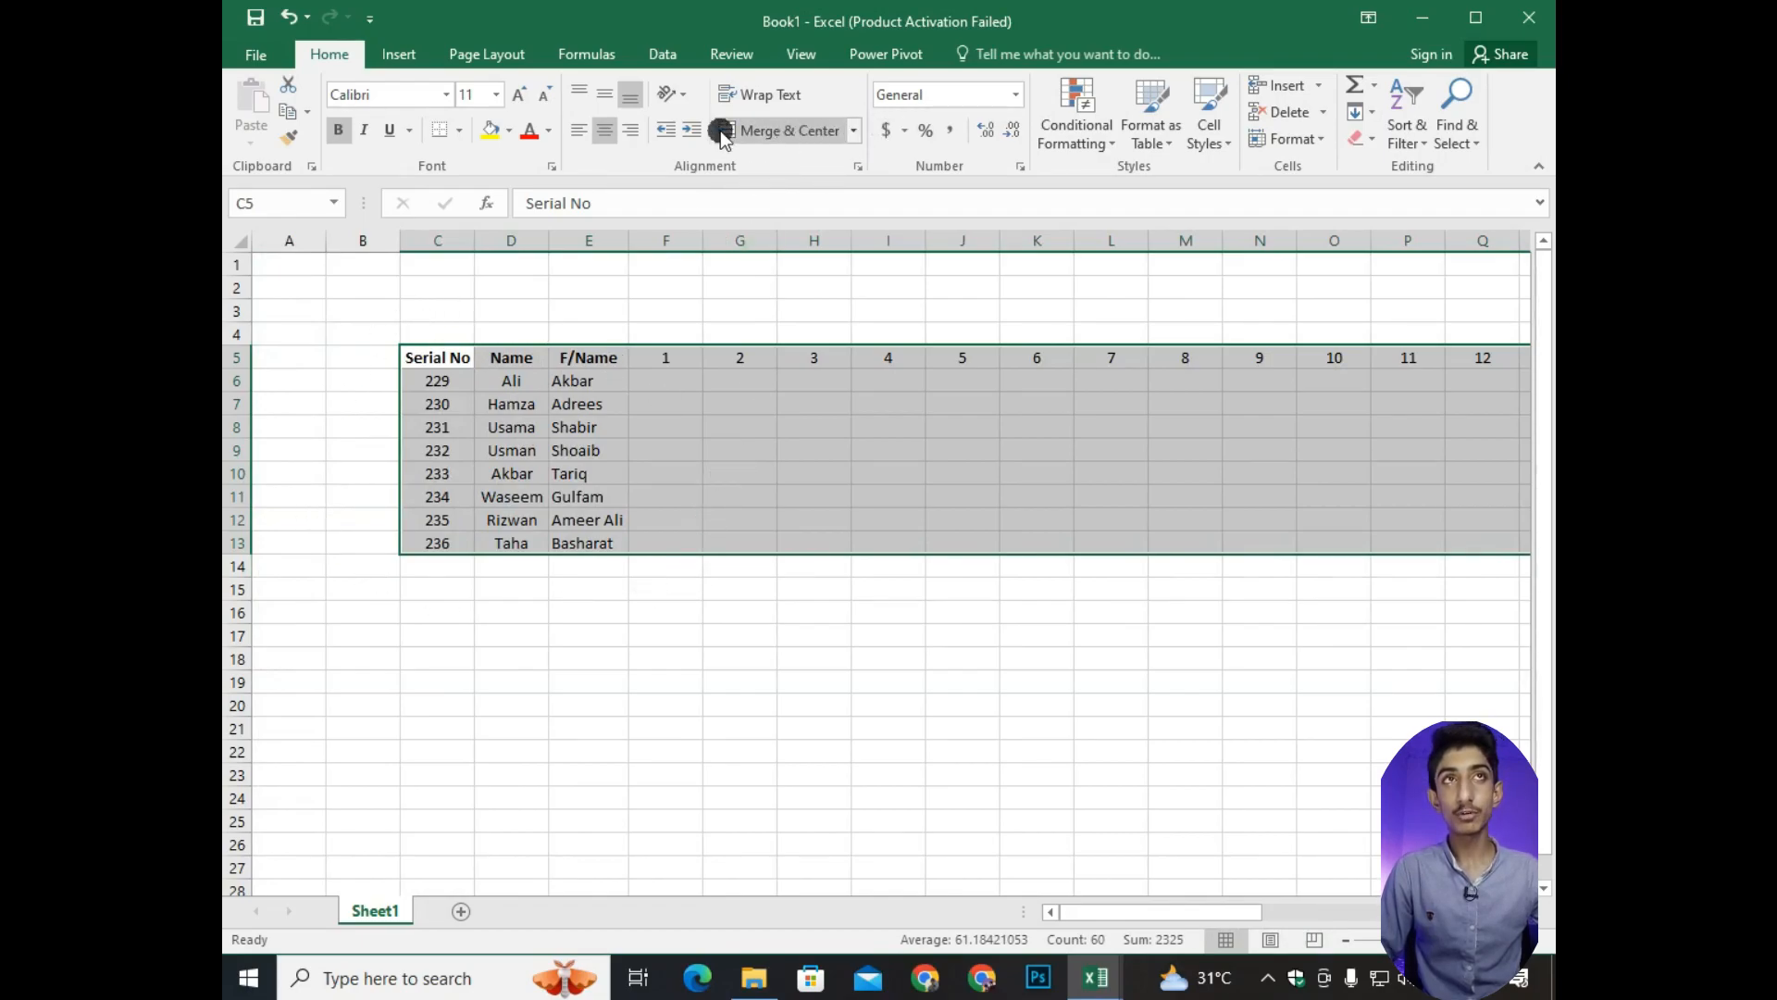
left_click(461, 133)
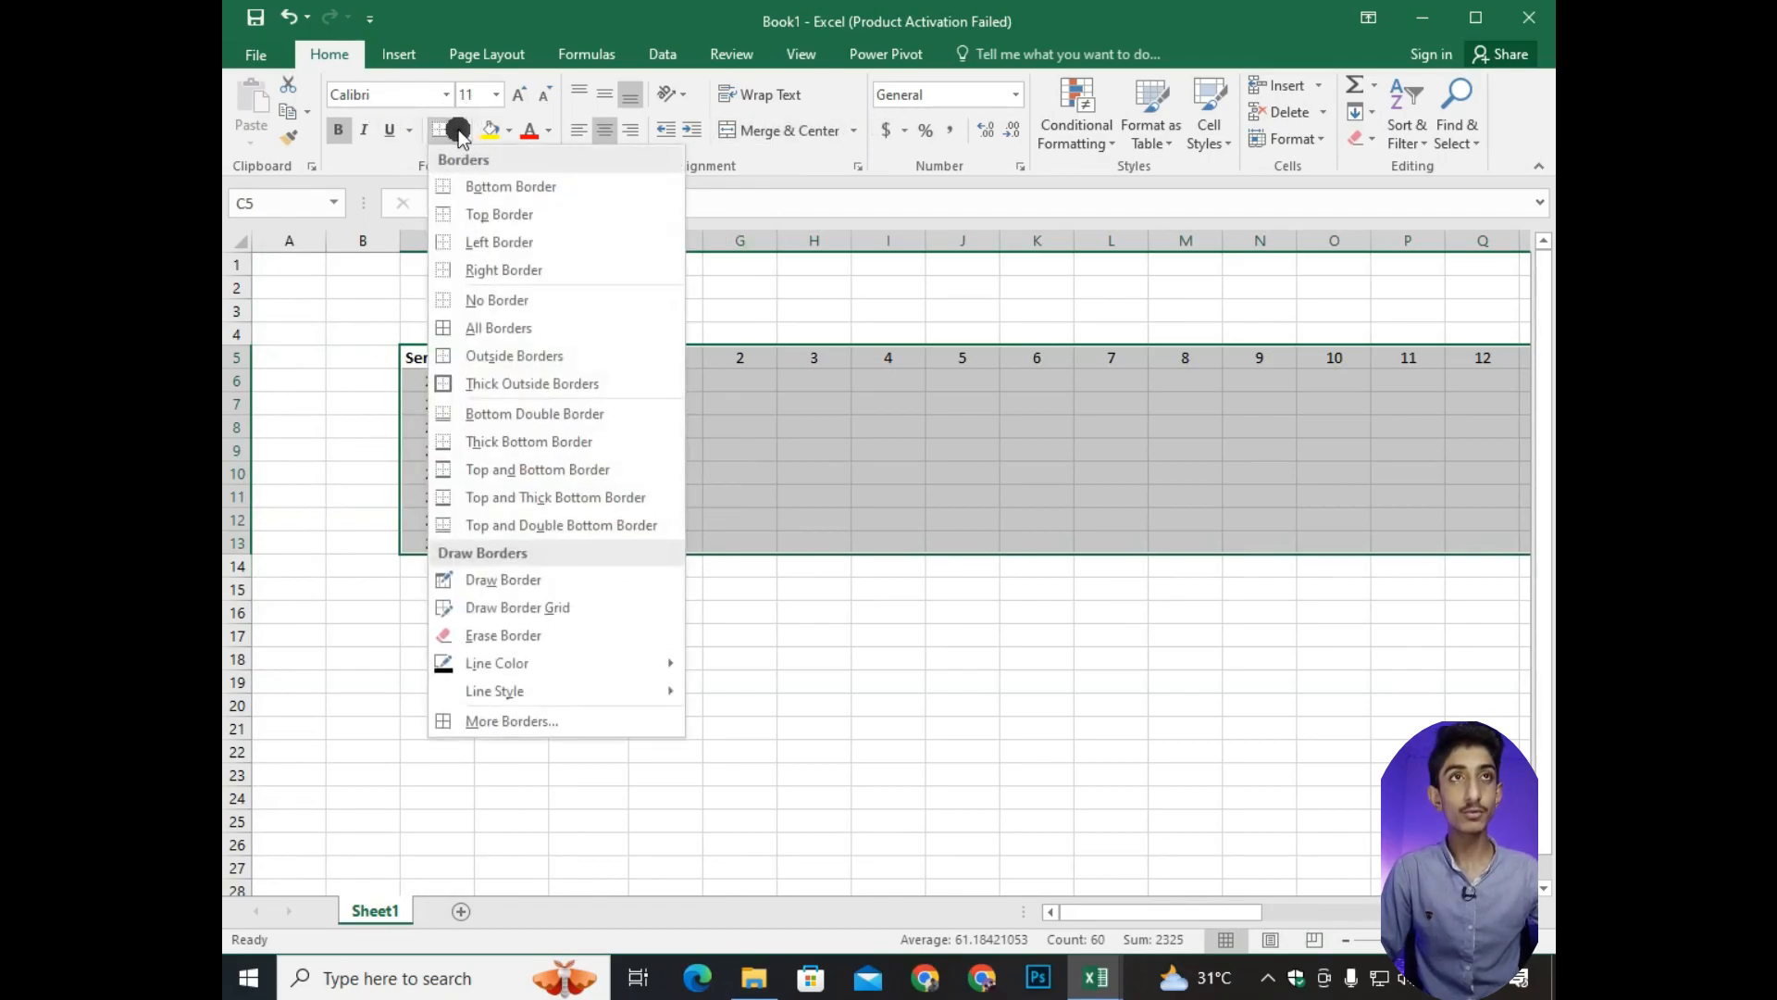
left_click(502, 330)
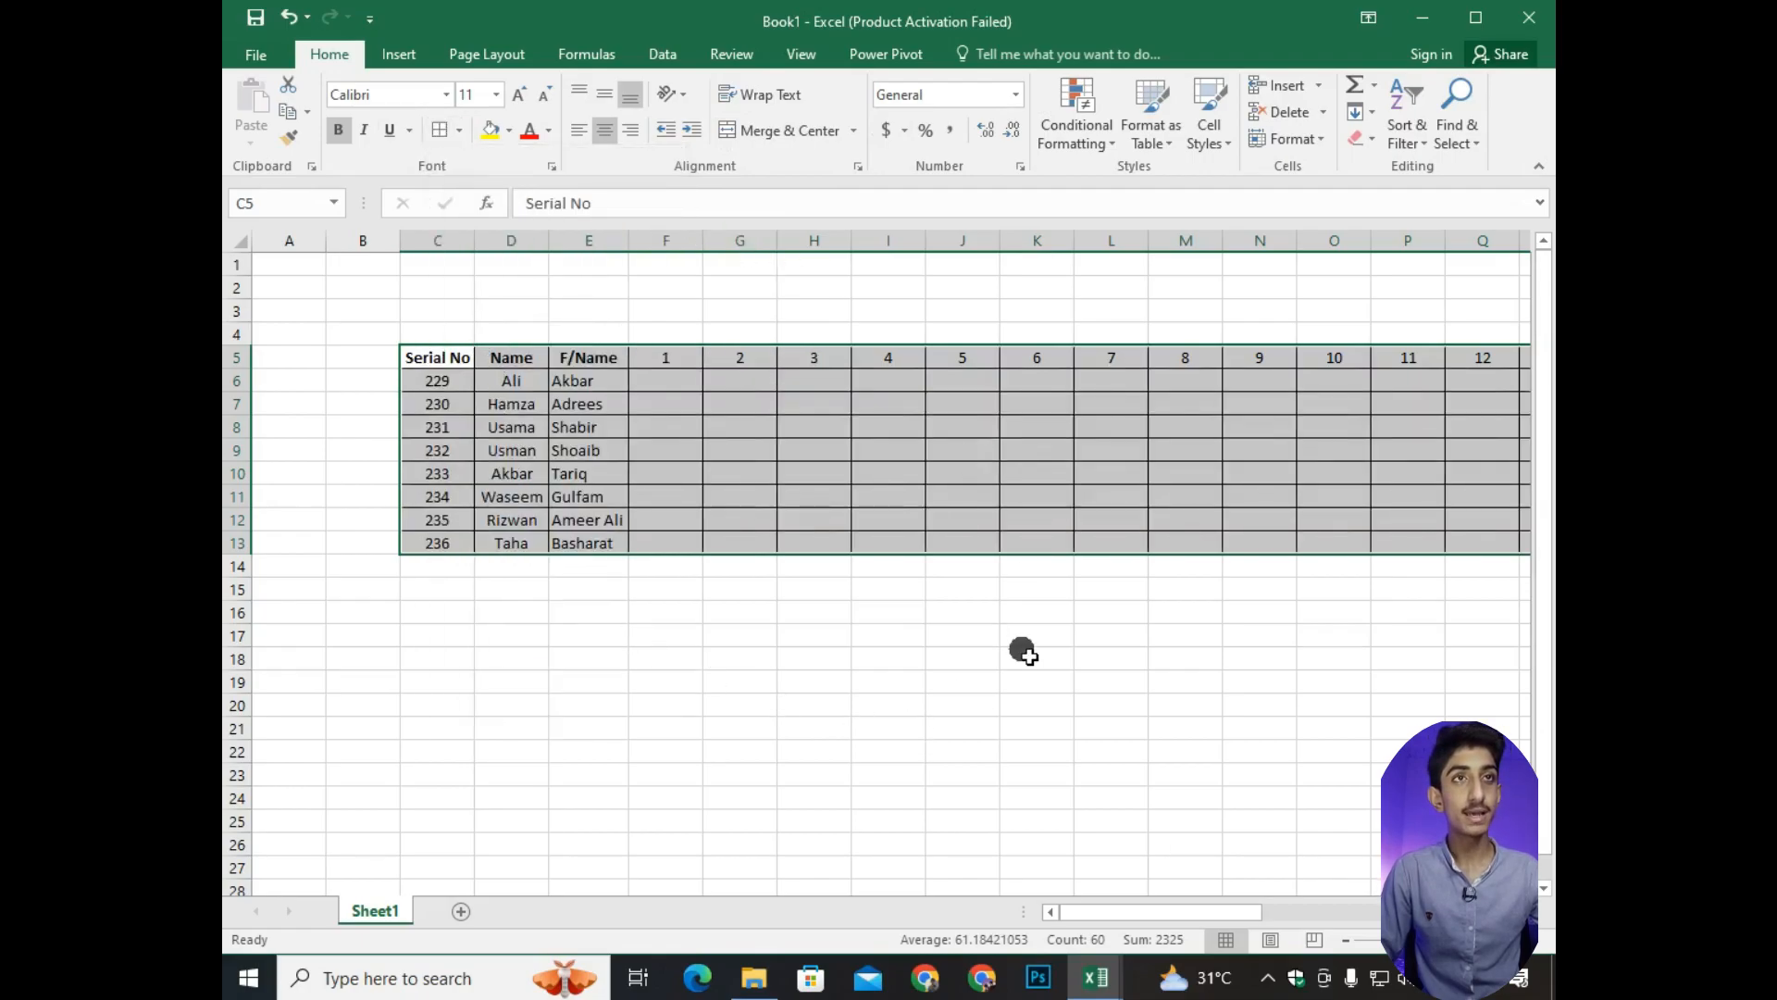
left_click(589, 683)
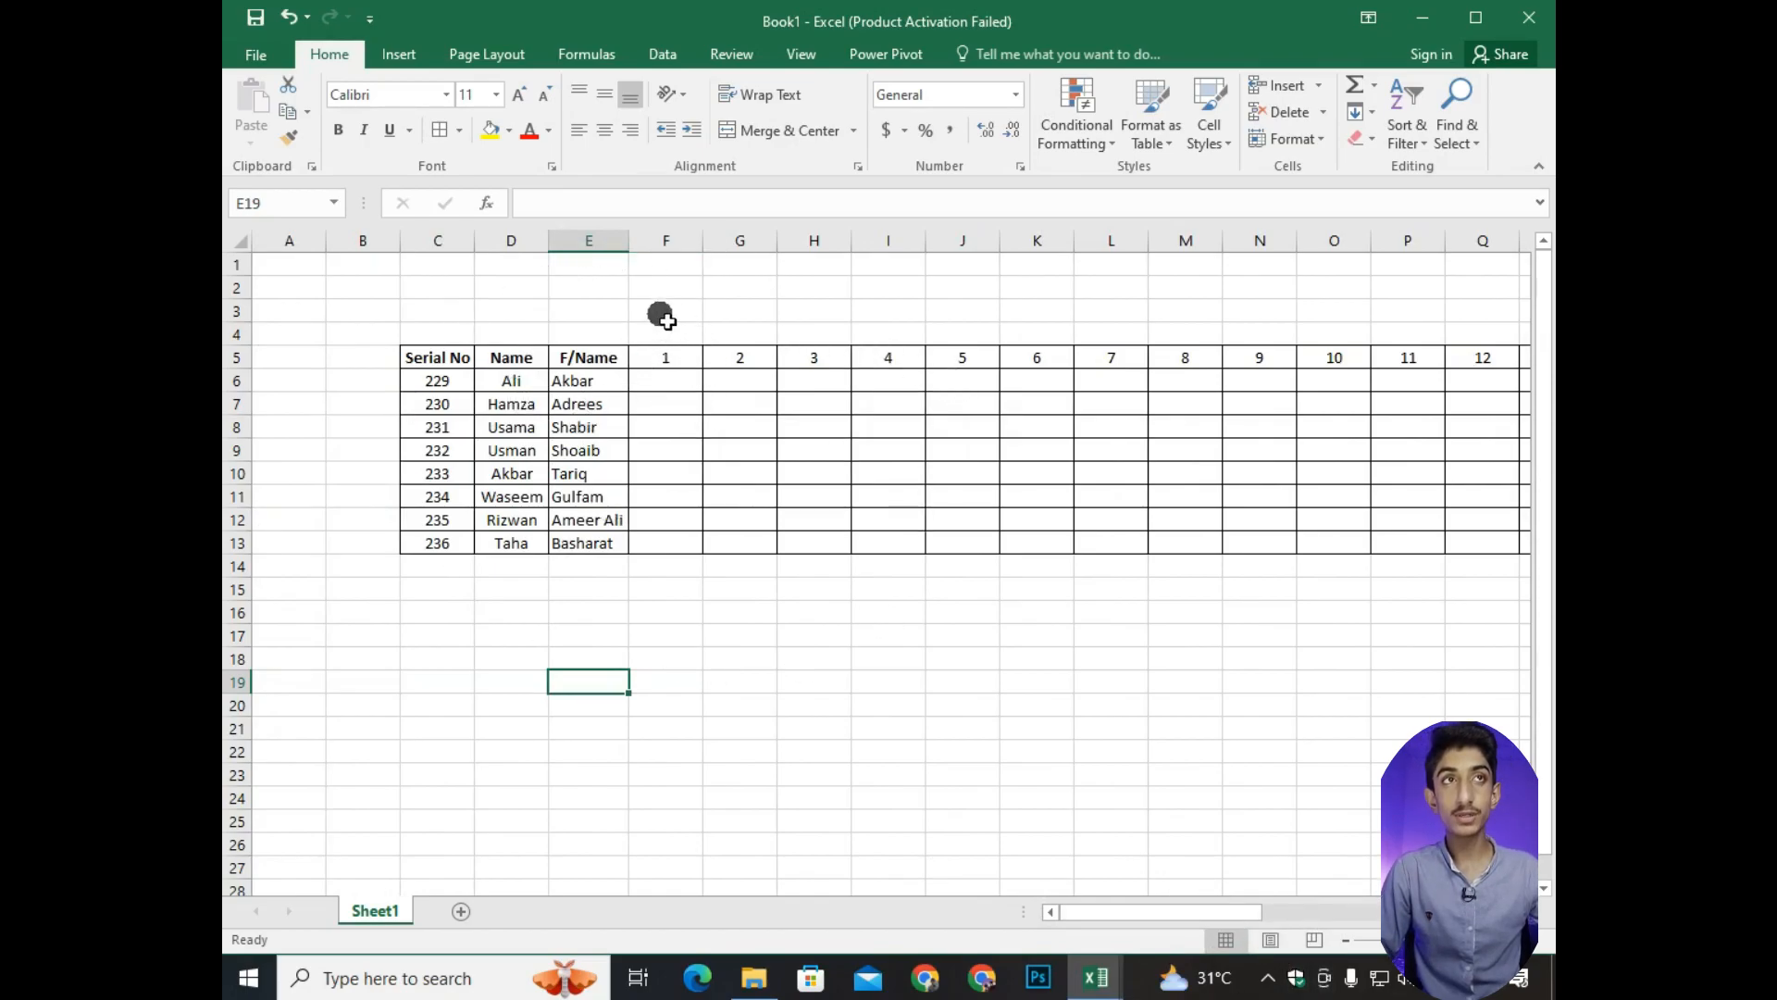
Fill the day 1 attendance in F6:F13 with P, L, A, P, L, A, P, L.
left_click(673, 385)
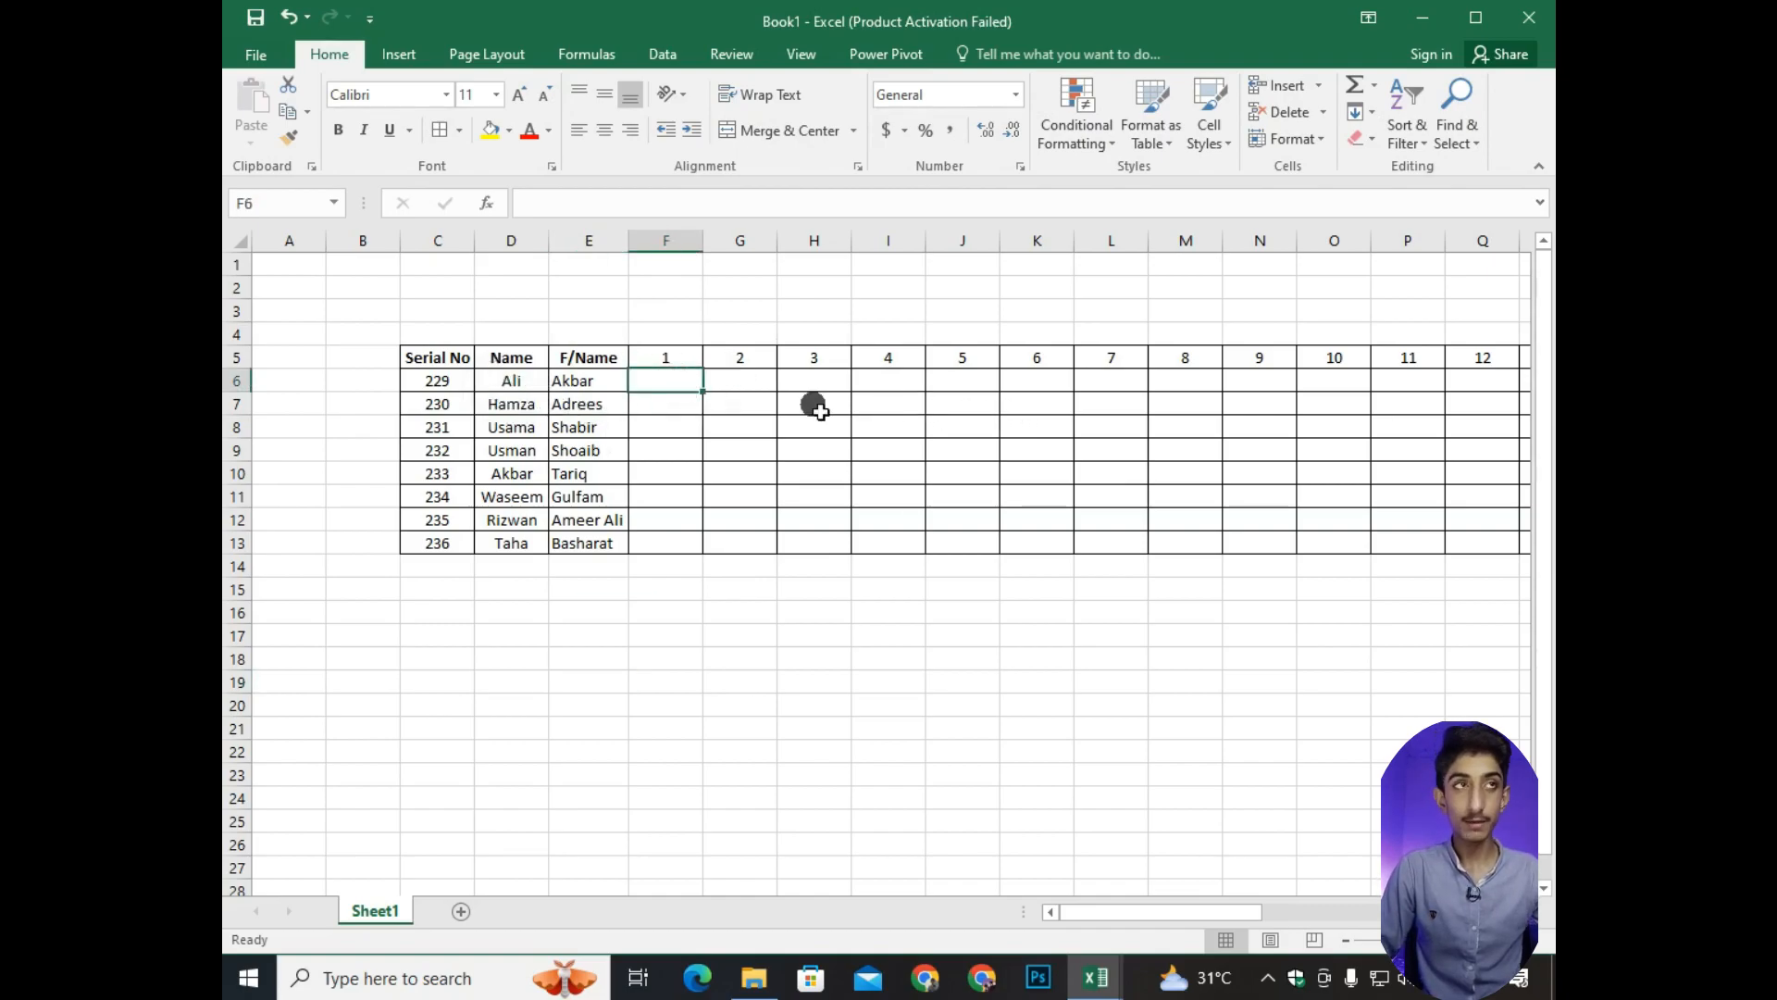
type("P")
key("Return")
type("L")
key("Return")
type("A")
left_click_drag(663, 385, 702, 546)
Fill the attendance for days 2 and 3 in G6:H13 with P, A and L codes.
left_click(750, 385)
type("P")
key("Down")
type("L")
key("Down")
type("A")
key("Down")
type("P")
key("Down")
key("BackSpace")
key("BackSpace")
type("P")
key("Up")
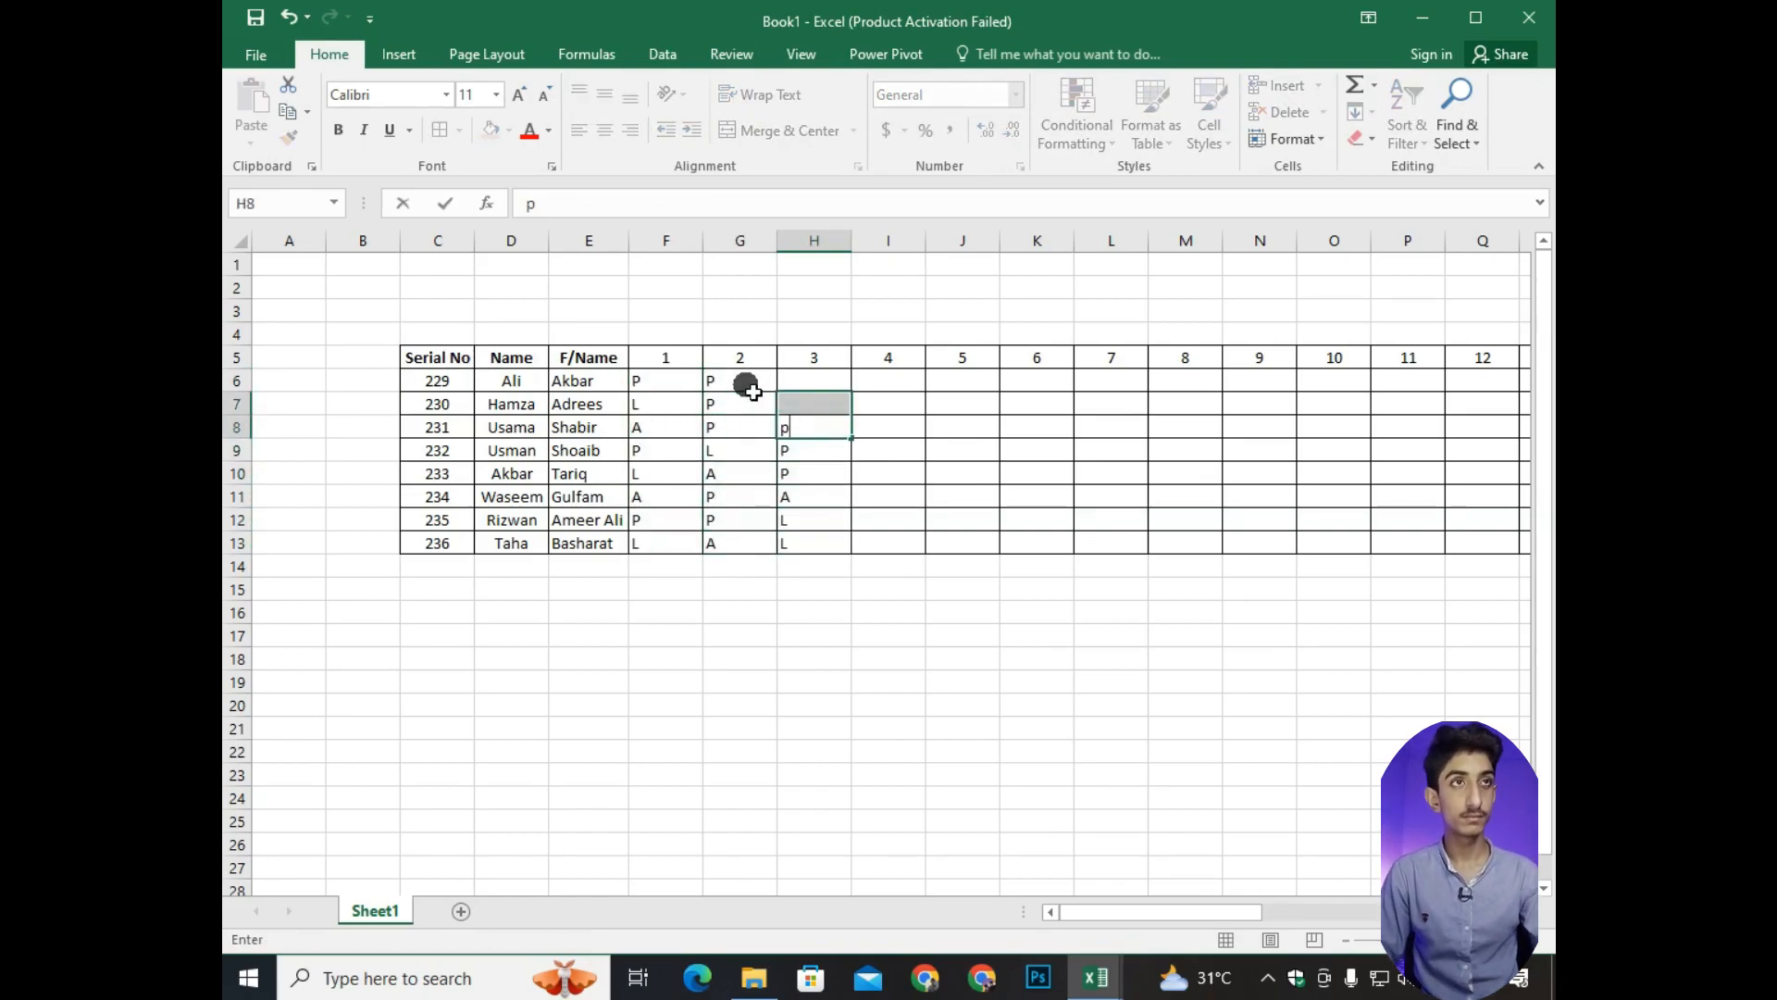
Fill days 4 to 6 in I6:K13 and the first four rows of day 7, L6:L9, with P, A and L codes.
type("P")
key("Up")
type("P")
key("Right")
type("L")
key("BackSpace")
key("Down")
type("P")
key("Right")
key("Up")
key("Up")
key("Up")
key("Up")
key("Up")
key("Up")
key("Up")
left_click_drag(668, 381, 1098, 357)
key("Right")
key("Right")
key("Right")
key("Right")
type("P")
key("Down")
type("L")
key("Down")
type("A")
key("Down")
type("A")
key("Right")
key("Down")
type("L")
Fill the rest of day 7 from L10 and days 8 to 10 in M6:O13 with P, A and L codes.
key("Down")
type("P")
key("Down")
type("P")
key("Down")
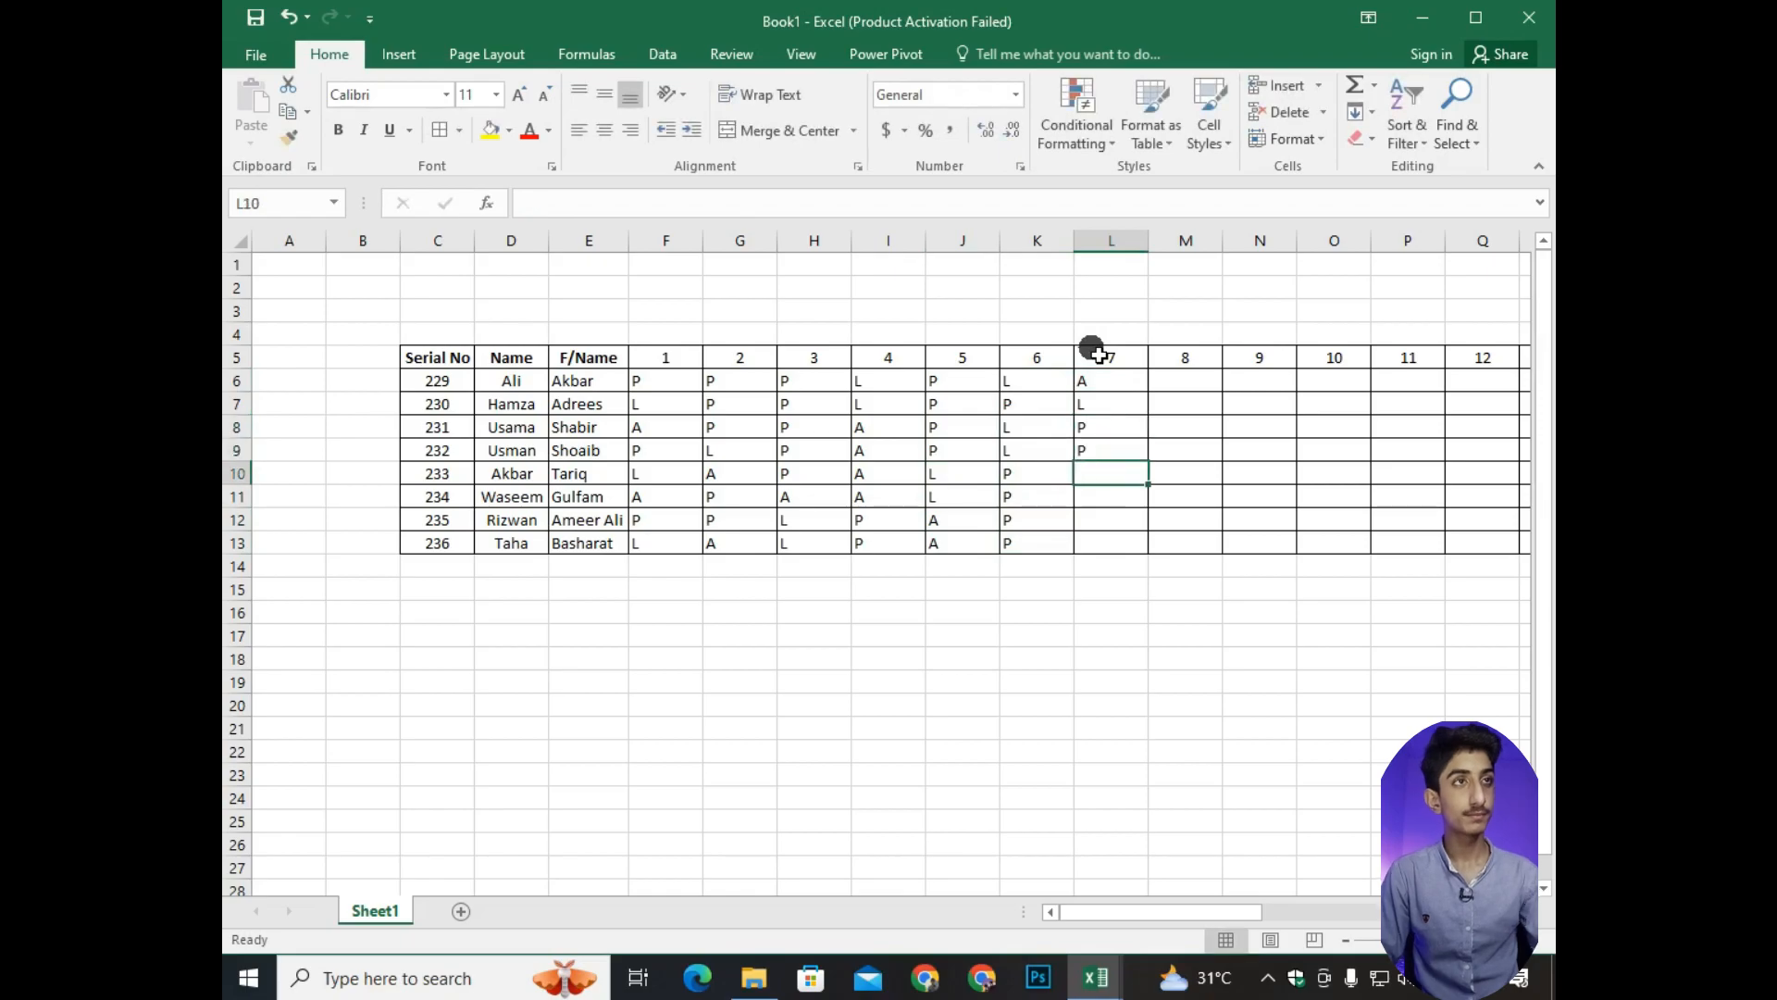
type("P")
key("Down")
type("P")
type("A")
key("Up")
type("P")
key("Right")
Fill days 11 to 13 in P6:R13 and day 14 down to S12 with P, A and L codes.
type("P")
key("Down")
type("P")
key("Down")
key("Up")
type("L")
key("Up")
type("L")
key("Up")
type("L")
key("Up")
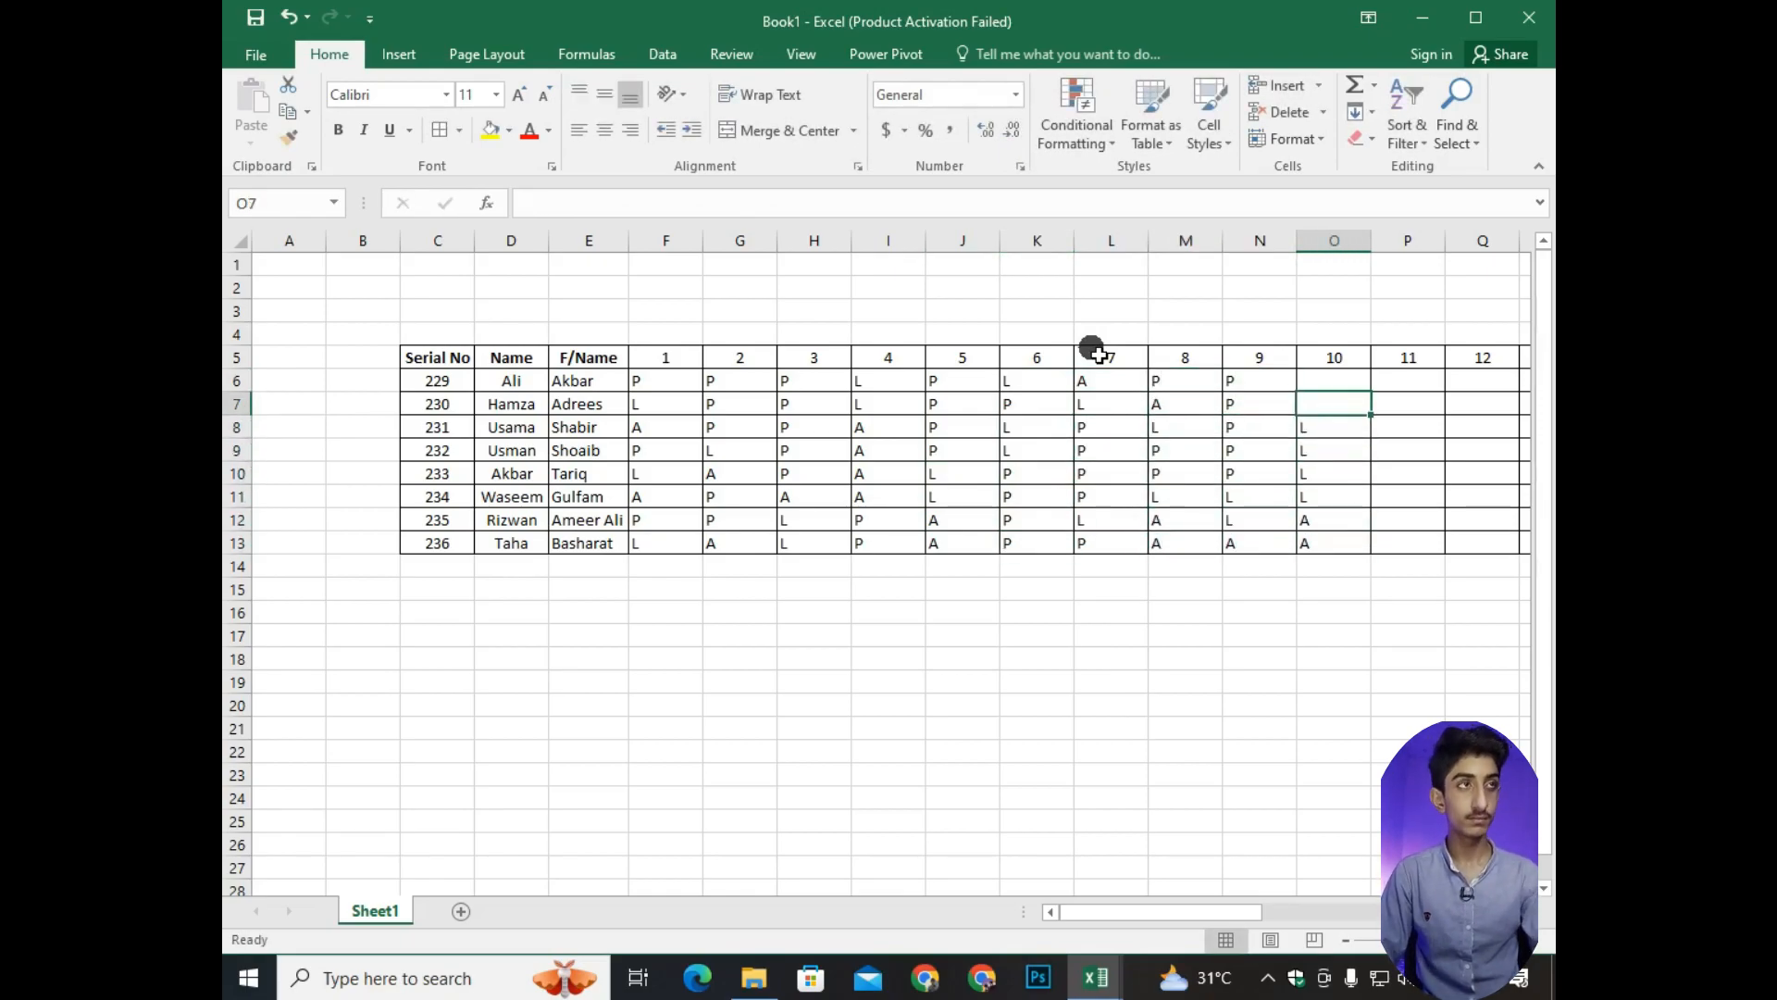
type("P")
key("Right")
type("A")
key("Right")
key("Right")
key("Left")
key("Up")
key("Up")
key("Up")
key("Up")
key("Up")
key("Up")
key("Up")
type("P")
key("Down")
type("P")
key("Down")
type("P")
key("Up")
Enter A in S13 and fill days 15 and 16 in T6:U13 with P, A and L codes.
type("P")
key("Up")
type("L")
key("Up")
type("A")
key("Up")
type("P")
key("Down")
type("P")
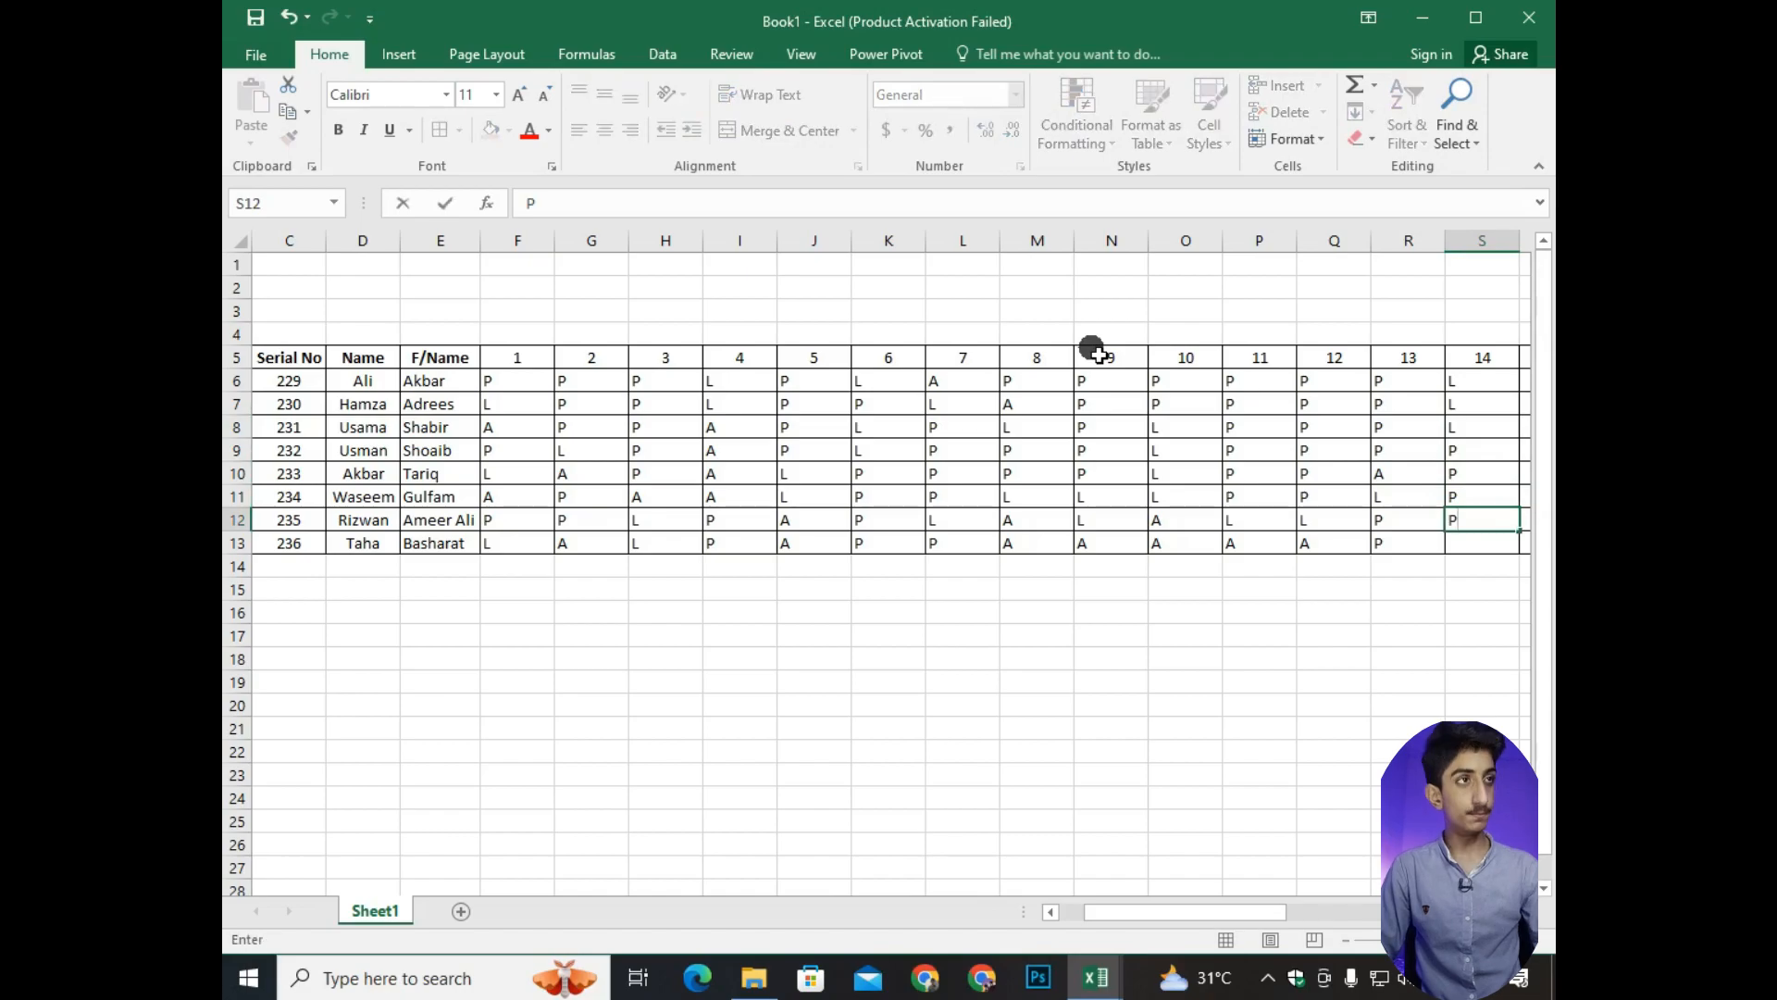
key("Down")
type("P")
key("Down")
type("A\tA")
key("Up")
type("P")
key("Up")
type("P")
Fill day 17 in V6:V13 with P, A, L and five P's, and day 18 in W6:W13 with A, A, L, L and four P's.
key("Up")
type("A")
key("Up")
type("L\tP P P P A L P P")
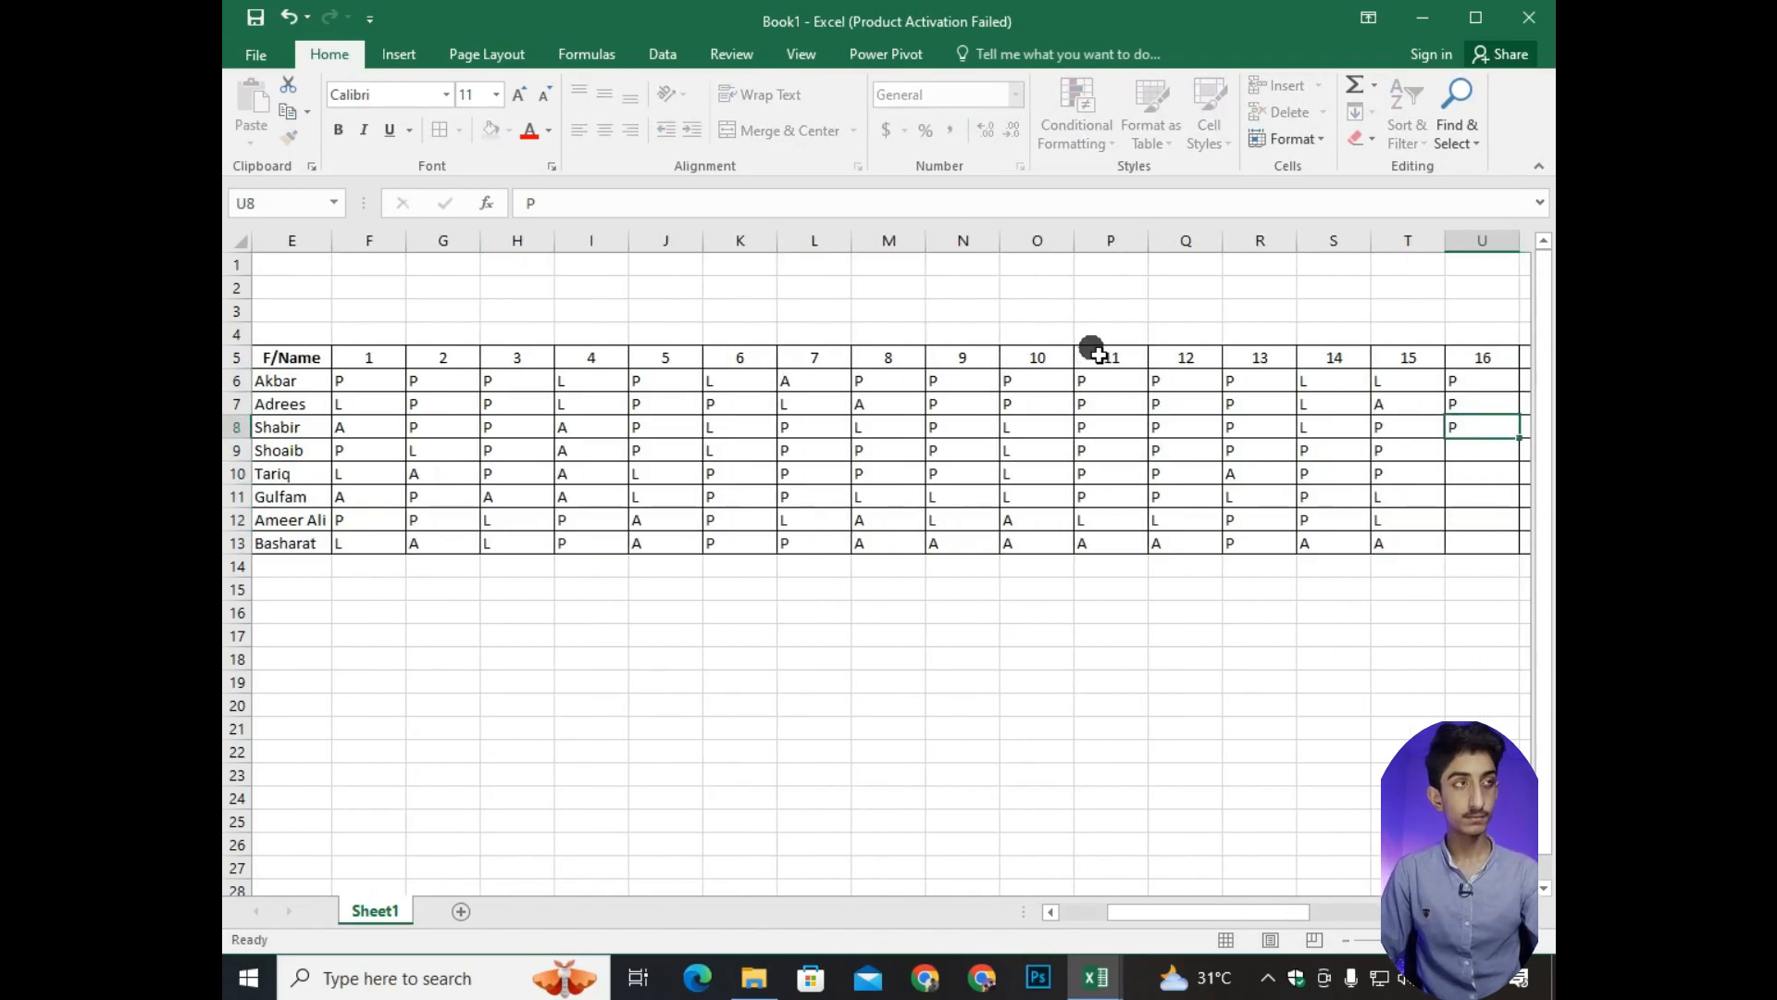
key("Right")
key("shift+p")
key("Up")
key("shift+p")
key("Up")
key("shift+p")
key("Up")
key("shift+p")
key("Up")
key("shift+p")
key("Up")
key("shift+l")
key("Up")
key("shift+a")
key("Up")
key("shift+p")
key("Tab")
type("A A L L P P P P")
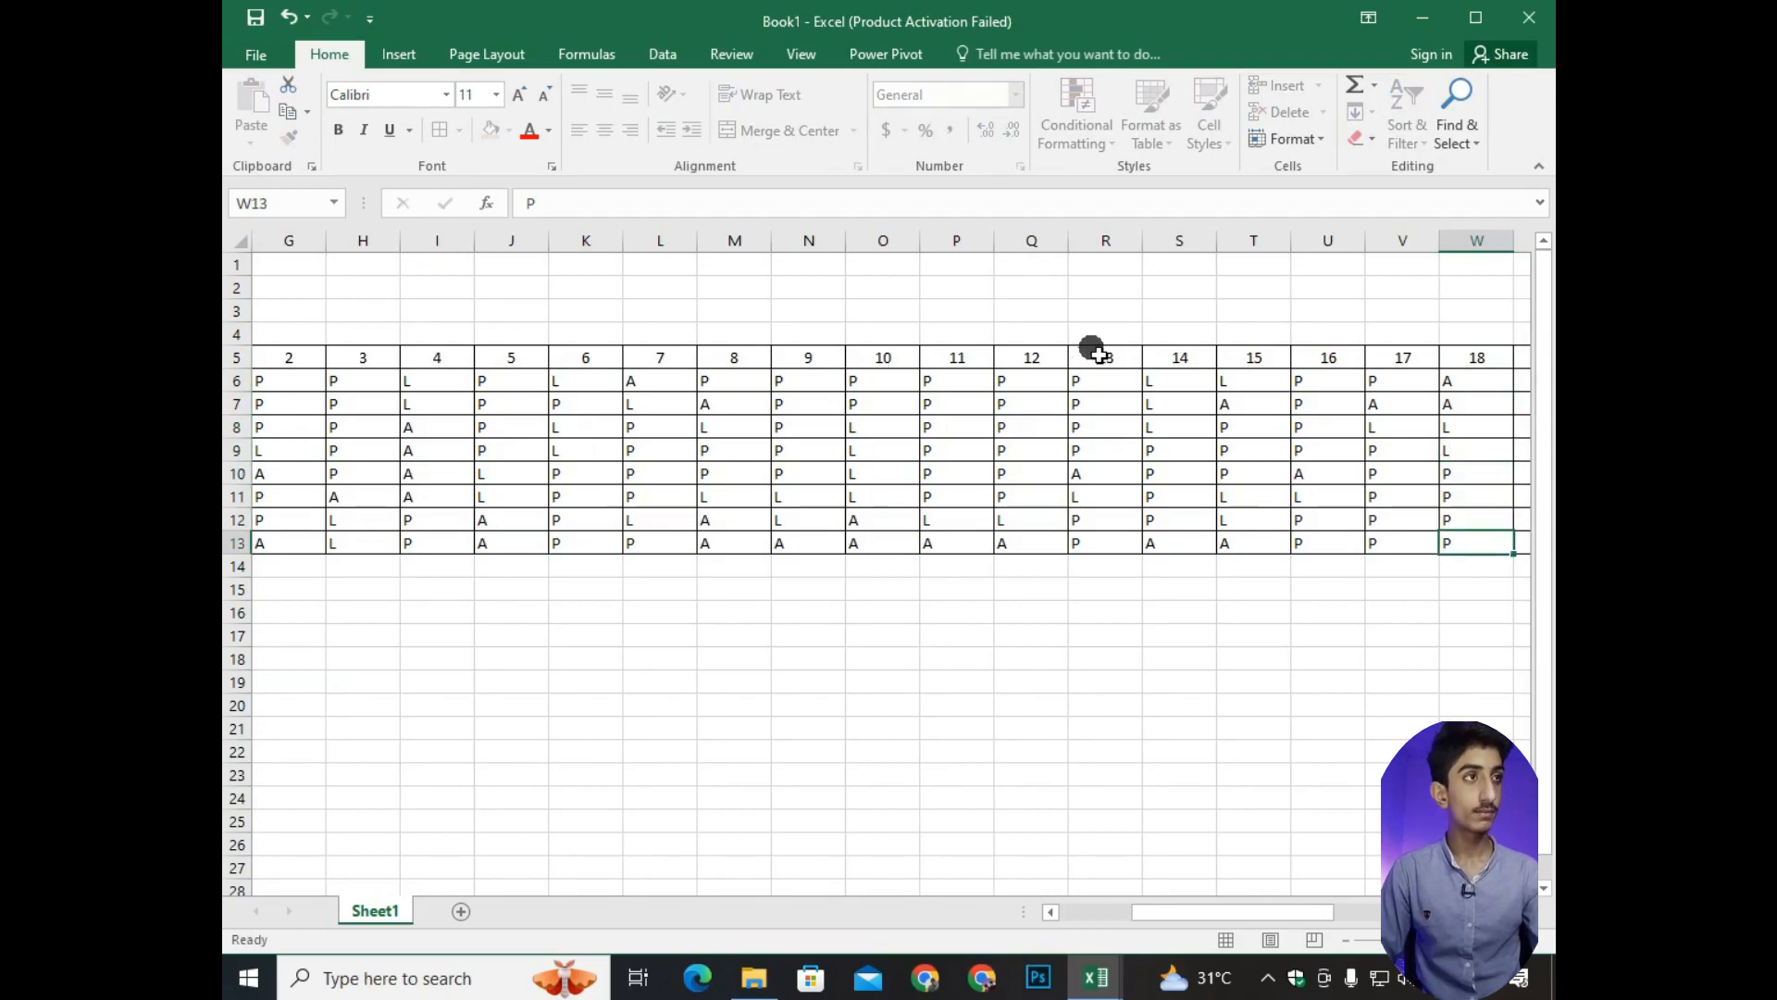
Fill day 19 in X6:X13 with L and seven P's, and day 20 in Y6:Y13 with P, P, P, P, P, L, A, P.
key("shift+p")
key("Up")
key("shift+p")
key("Up")
key("shift+p")
key("Up")
key("shift+p")
key("Up")
key("shift+p")
key("Up")
key("shift+p")
key("Up")
key("shift+p")
key("Up")
type(":L")
key("BackSpace")
key("BackSpace")
type("L\tP P P P P L A P")
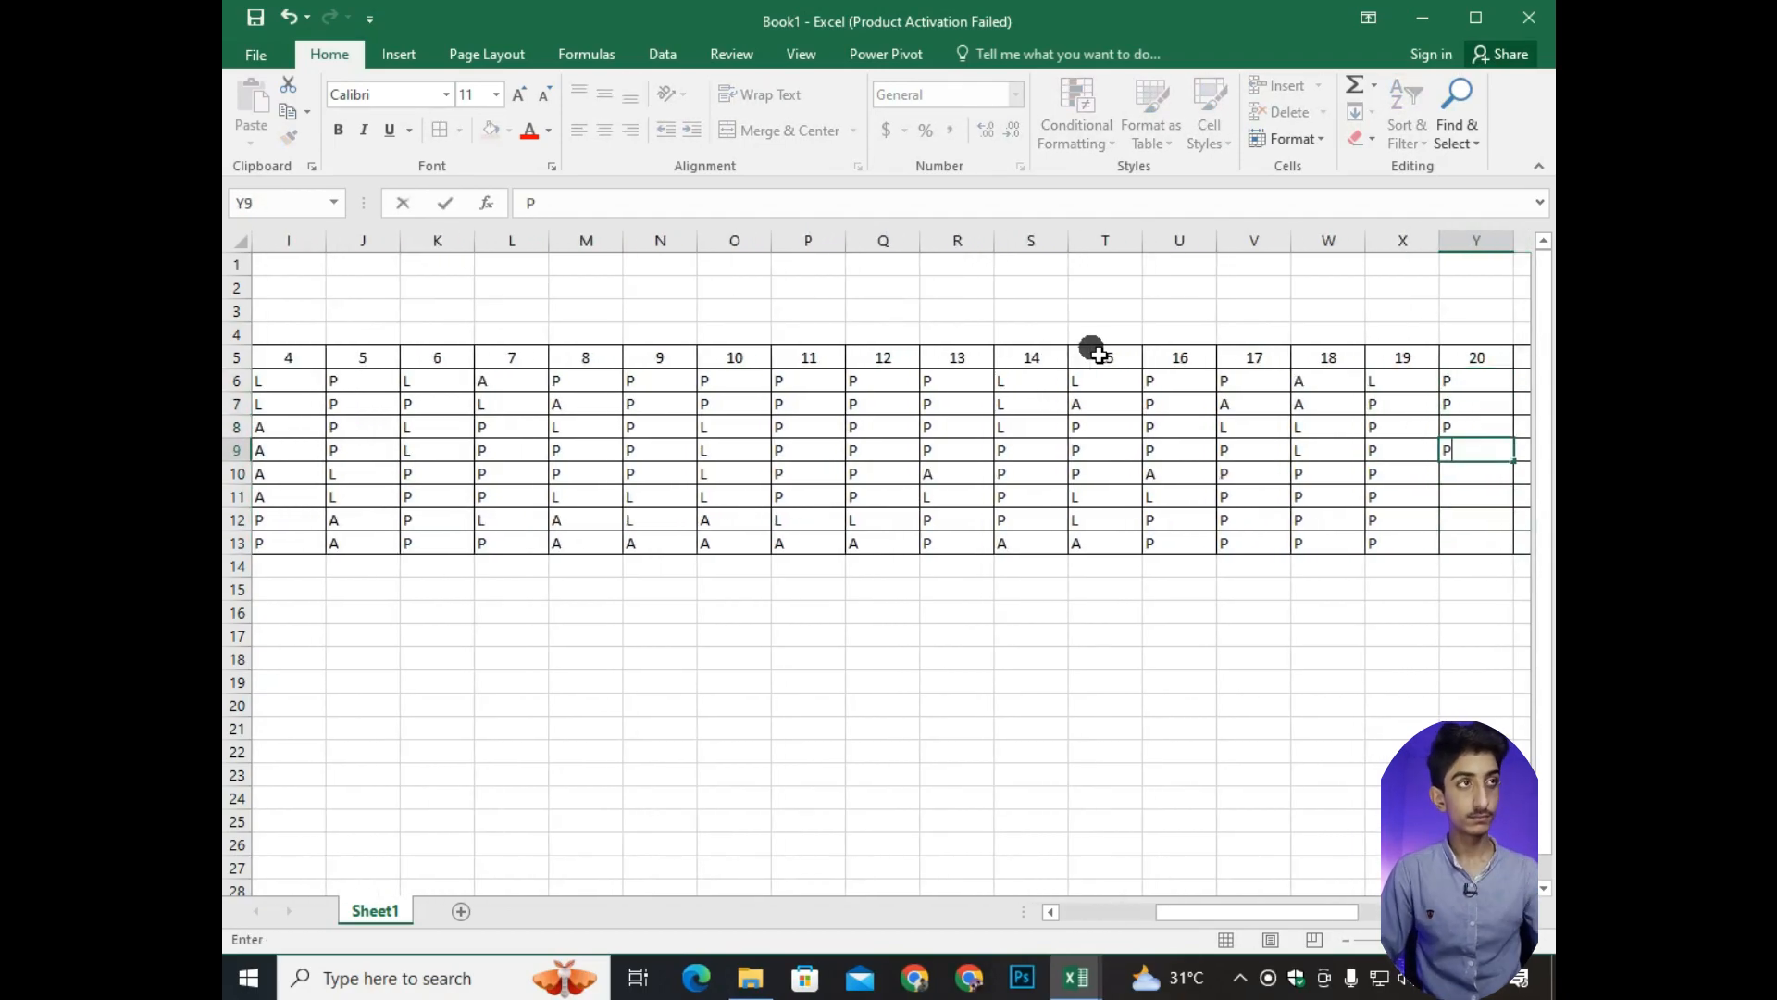
Fill day 21 in Z6:Z13 with L and seven P's, and day 22 in AA6:AA13 with A, A, A, L, L, P, P, P.
key("shift+p")
key("Up")
key("shift+p")
key("Up")
key("shift+p")
key("Up")
key("shift+p")
key("Up")
key("shift+p")
key("Up")
key("shift+p")
key("Up")
key("shift+p")
key("Up")
key("shift+l")
key("Tab")
type("A A A L L P P P")
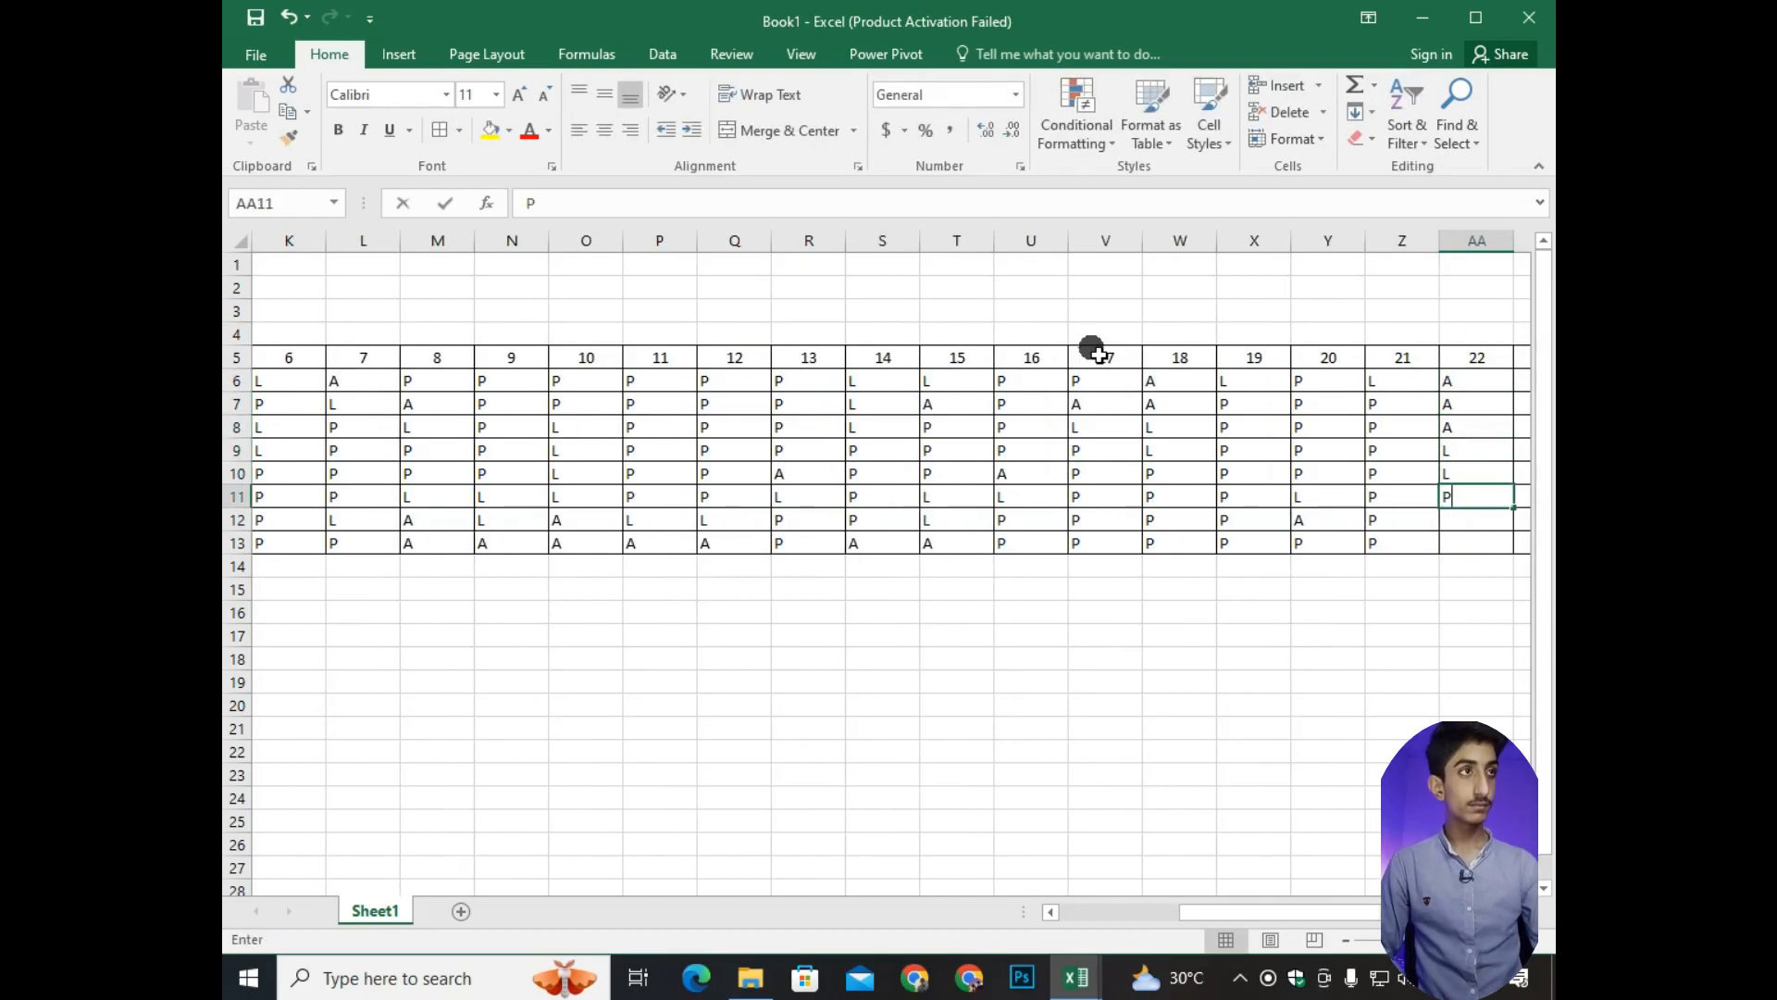
Fill day 23 in AB6:AB13 with eight P's and enter L for day 24 in AC6.
key("shift+p")
key("Up")
key("shift+p")
key("Up")
type("P")
key("Up")
key("shift+p")
key("Up")
key("shift+p")
key("Up")
key("shift+p")
key("Up")
key("shift+p")
key("Up")
key("shift+p")
key("Tab")
type("L")
key("Return")
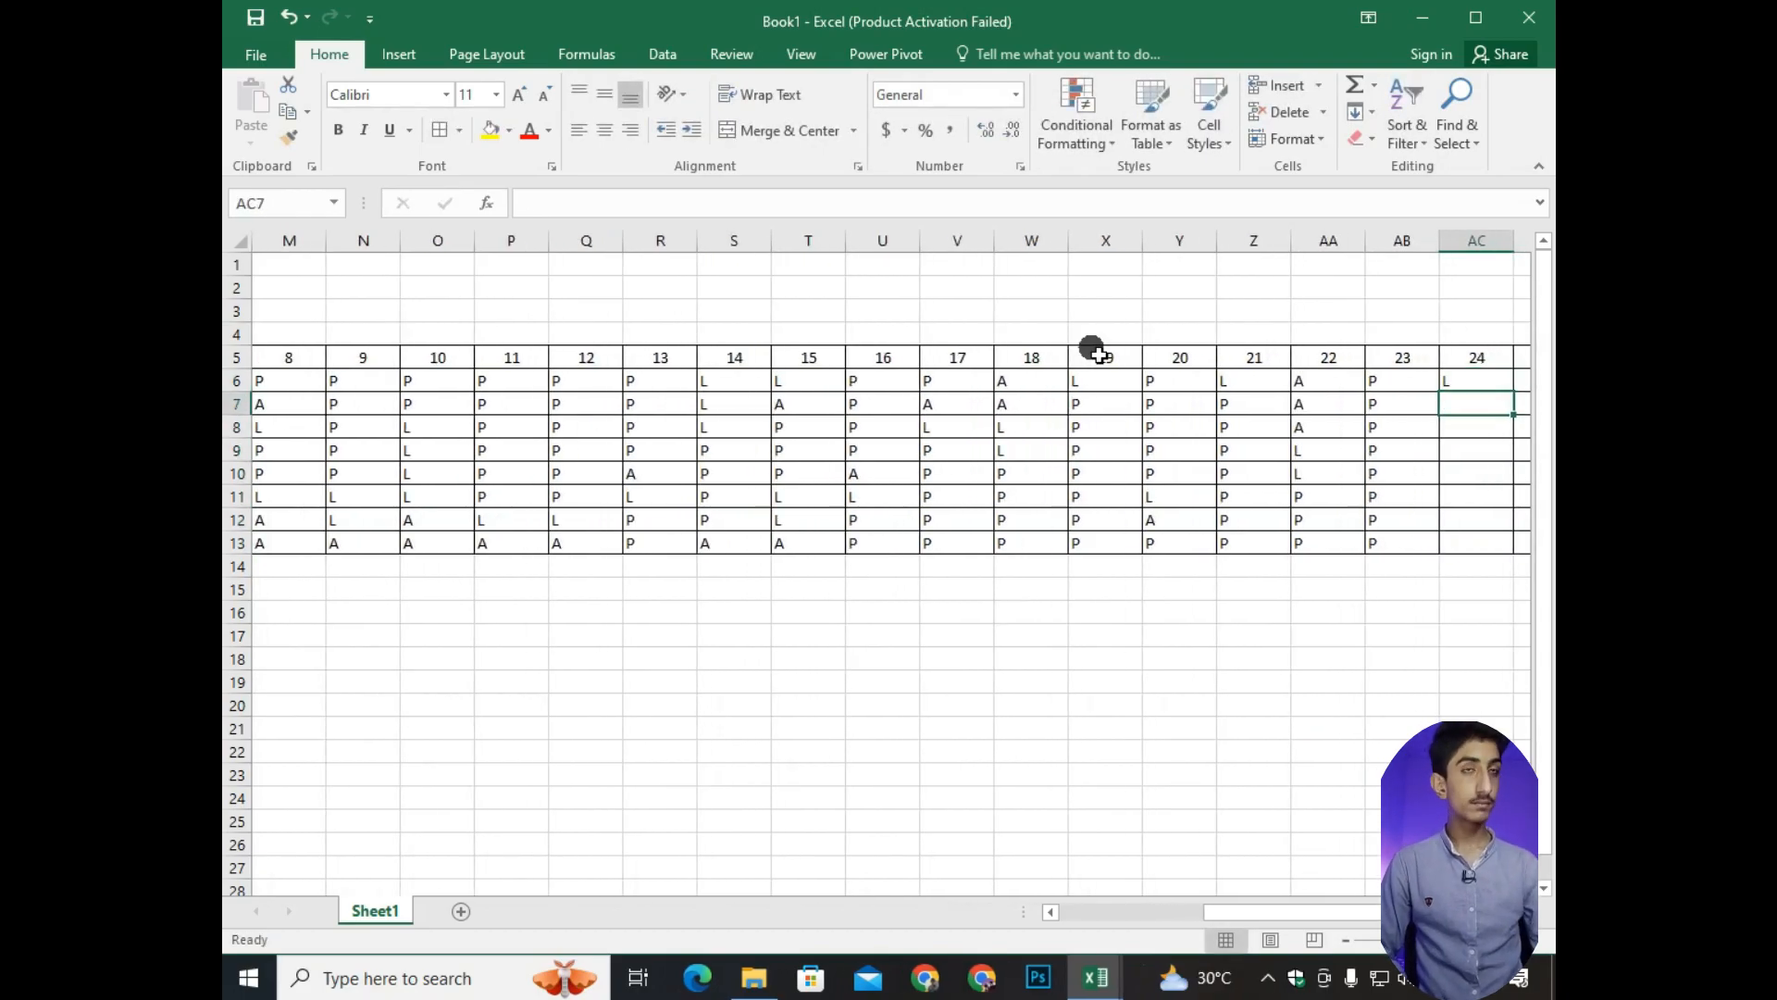
Fill day 24 in AC7:AC13 with P, A and five P's, and day 25 in AD6:AD13 with A, L, four P's, L, A.
scroll(385, 405, "down", 3)
scroll(385, 405, "up", 3)
left_click_drag(1111, 914, 1323, 916)
type("P A P P P P P\tA")
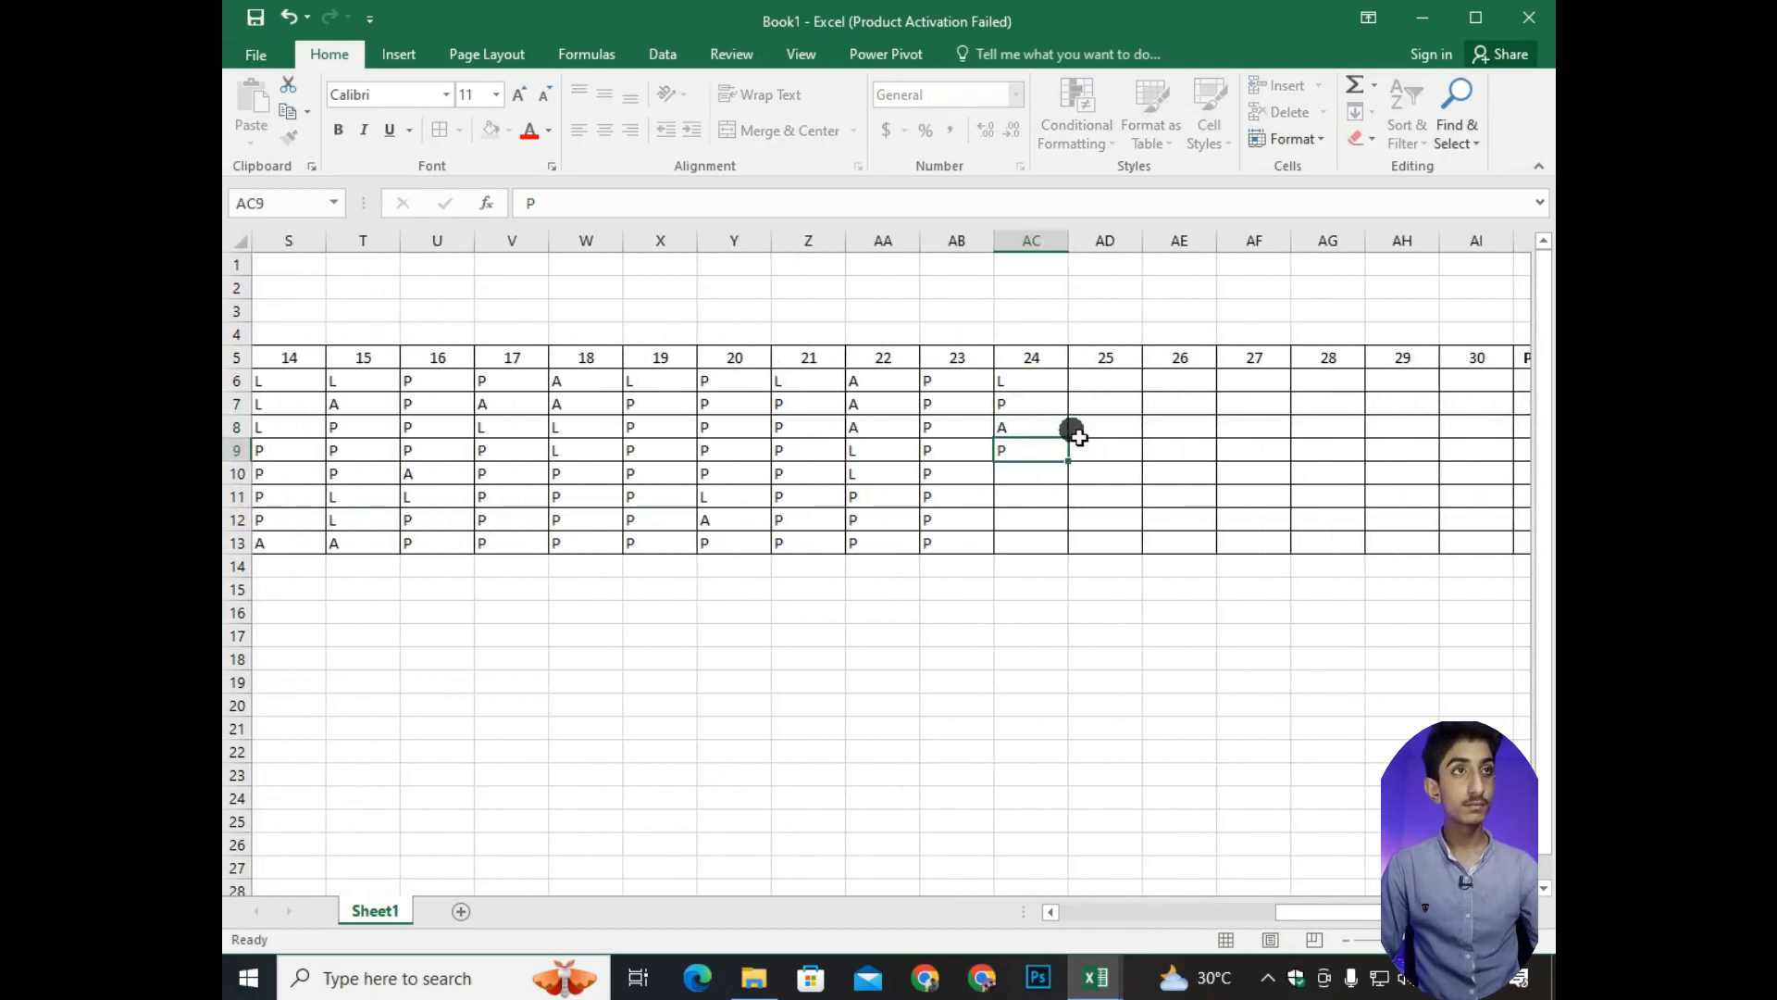
key("Up")
type("L")
key("Up")
key("shift+p")
key("Up")
key("shift+p")
Fill day 26 in AE6:AE13 with five P's, L, L, A, and day 27 in AF6:AF13 with P's except L in AF11.
key("Up")
key("shift+p")
key("Up")
key("shift+p")
key("Up")
key("shift+l")
key("Up")
key("shift+a")
key("Tab")
type("P P P P P L L")
key("Return")
type("A")
key("Tab")
Fill day 28 in AG6:AG13 with three L's and five P's, day 29 with P's except A in AH10, and day 30 with P's.
key("shift+p")
key("Up")
key("shift+p")
key("Up")
key("shift+l")
key("Up")
key("shift+p")
key("Up")
key("shift+p")
key("Up")
key("shift+p")
key("Up")
key("shift+p")
key("Up")
key("shift+p")
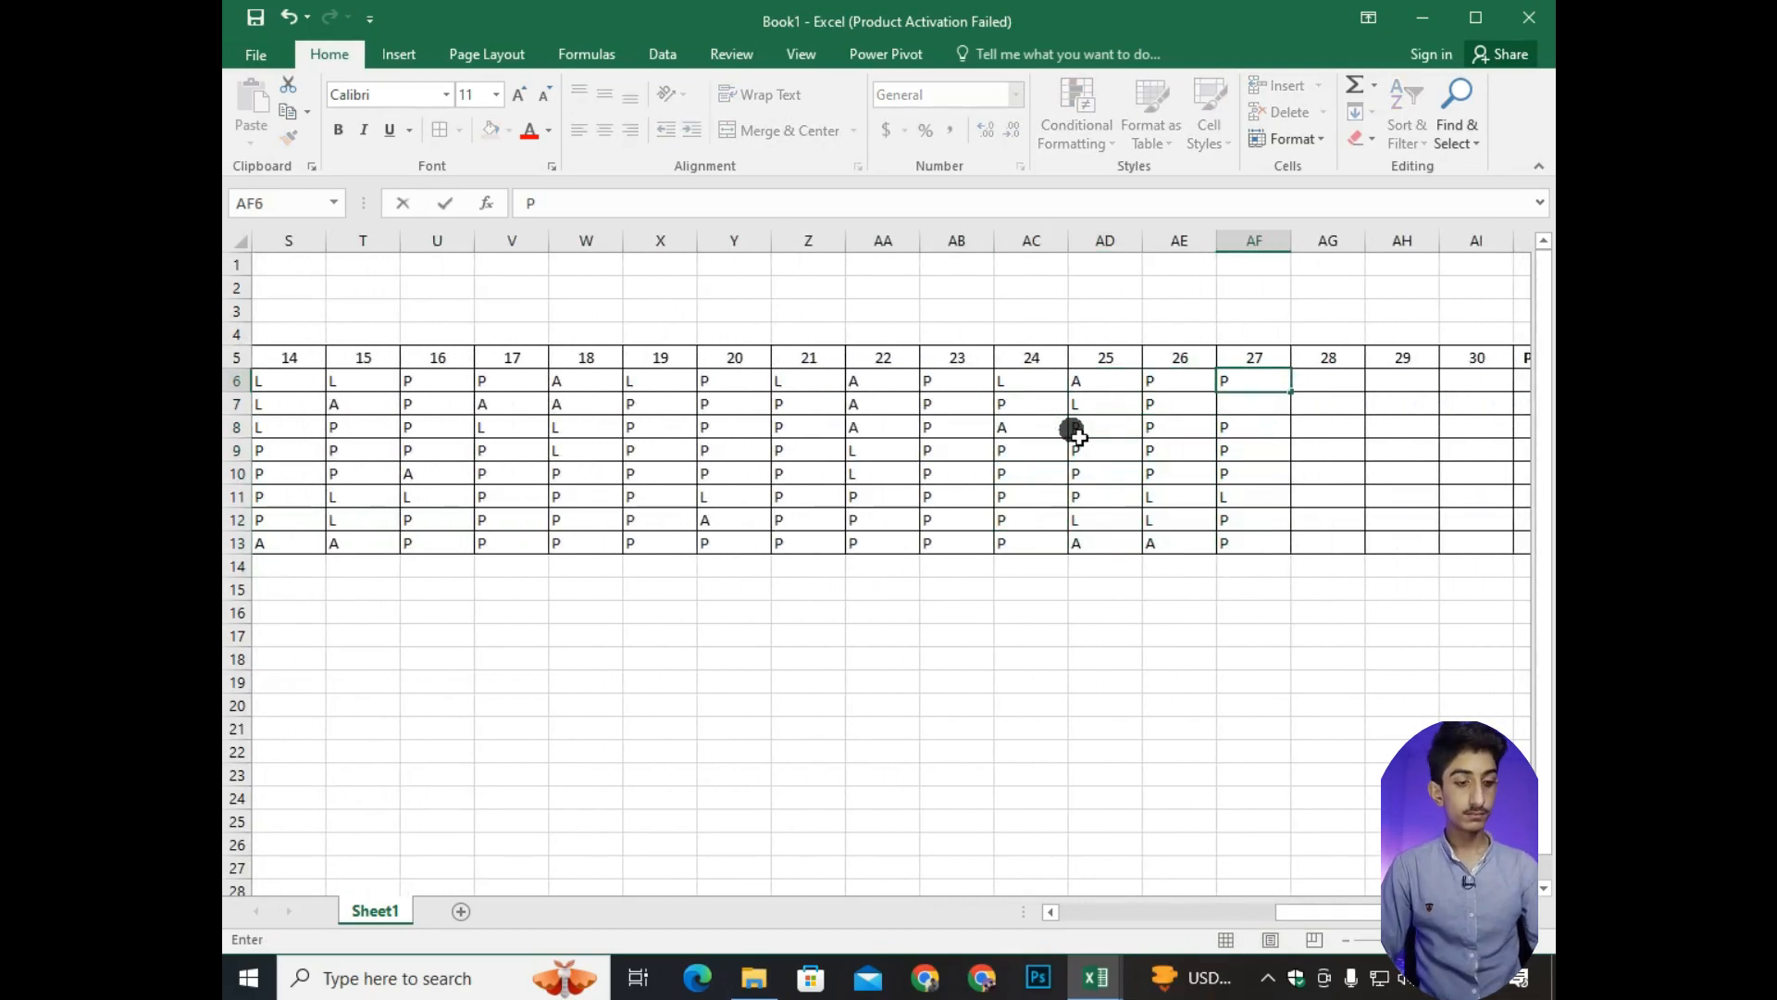
key("Tab")
type("L L L P P P P P")
key("Tab")
key("shift+p")
key("Up")
key("shift+p")
key("Up")
key("shift+p")
key("Up")
key("shift+a")
key("Up")
key("shift+p")
key("Up")
key("shift+p")
key("Up")
key("shift+p")
key("Up")
type("P")
key("Tab")
type("P P P P P P P P")
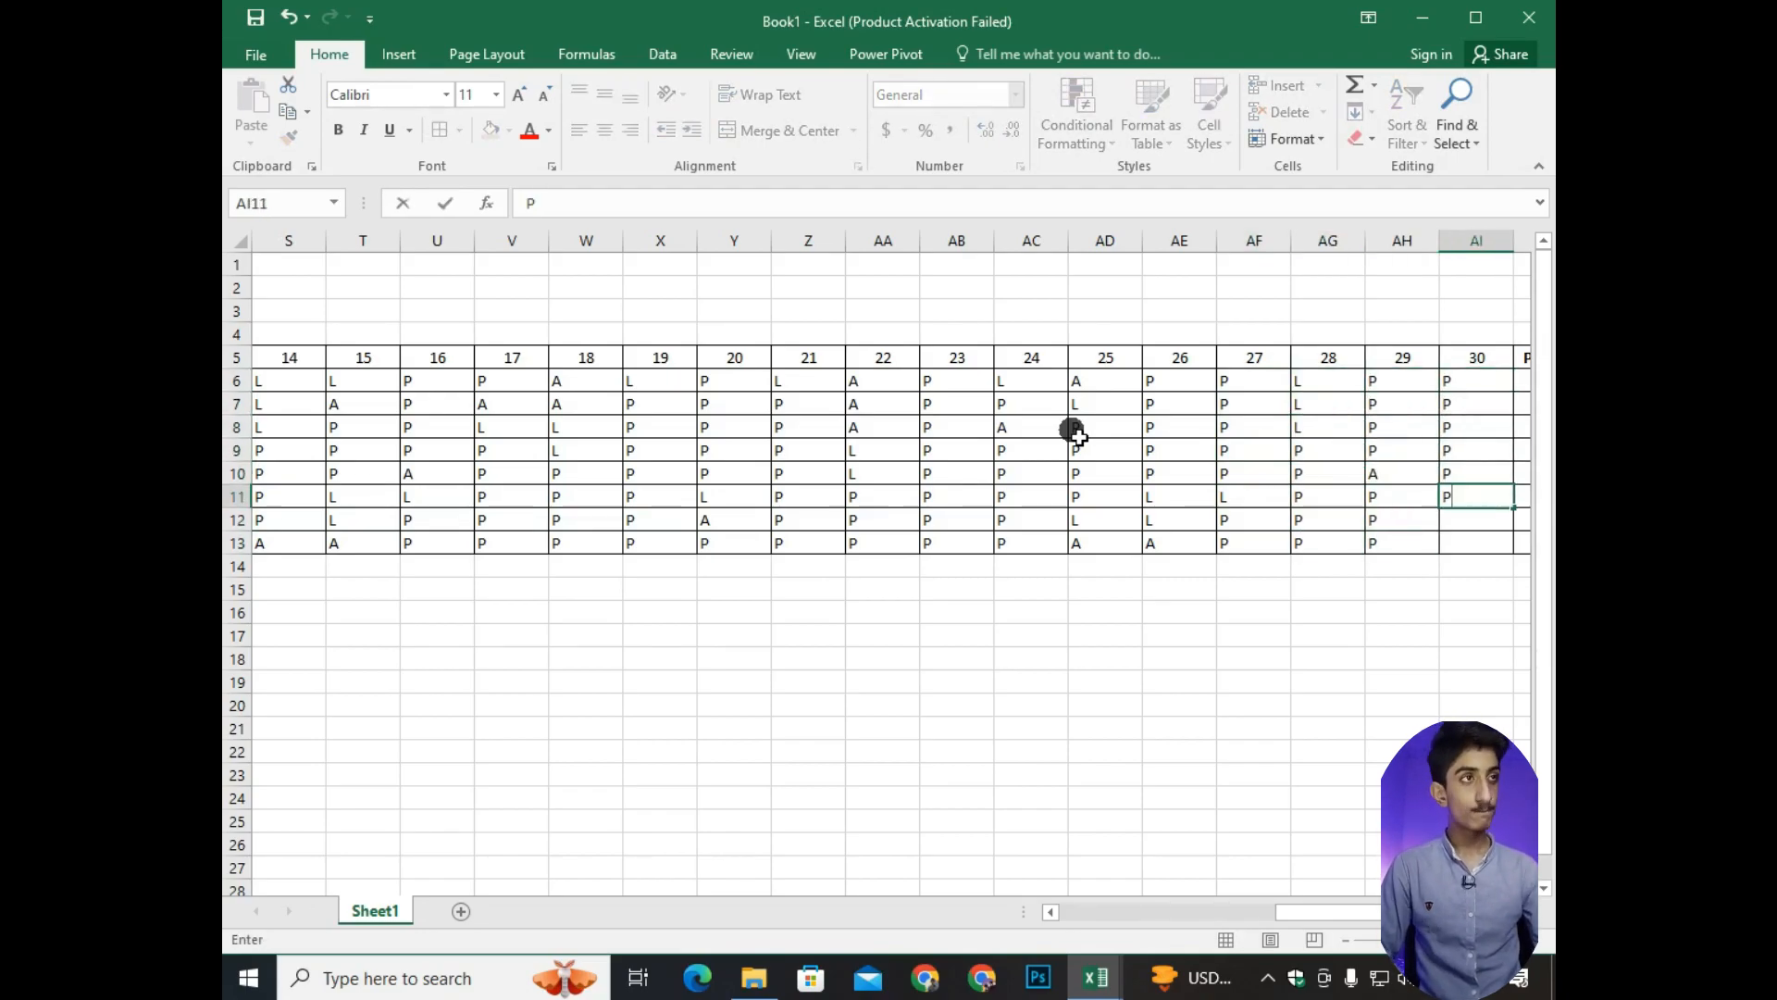
AutoFit the width of the day 1 column F to its contents.
left_click_drag(1324, 911, 1126, 912)
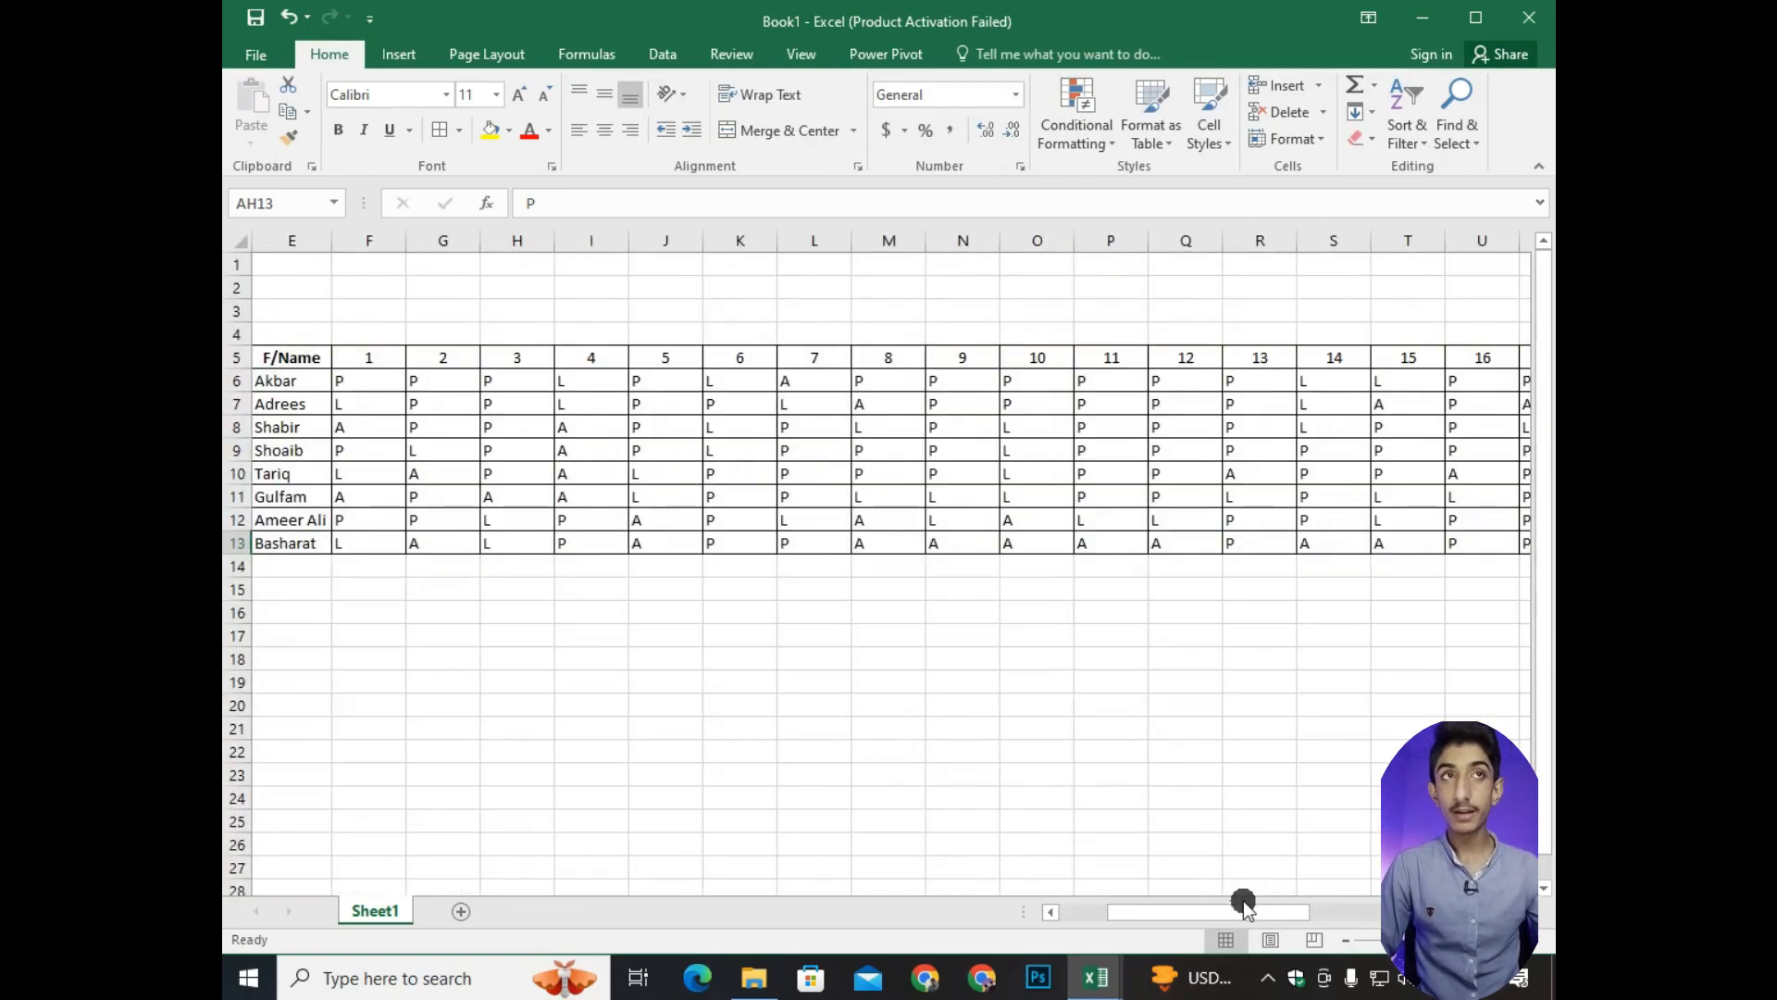
left_click_drag(1241, 904, 1193, 909)
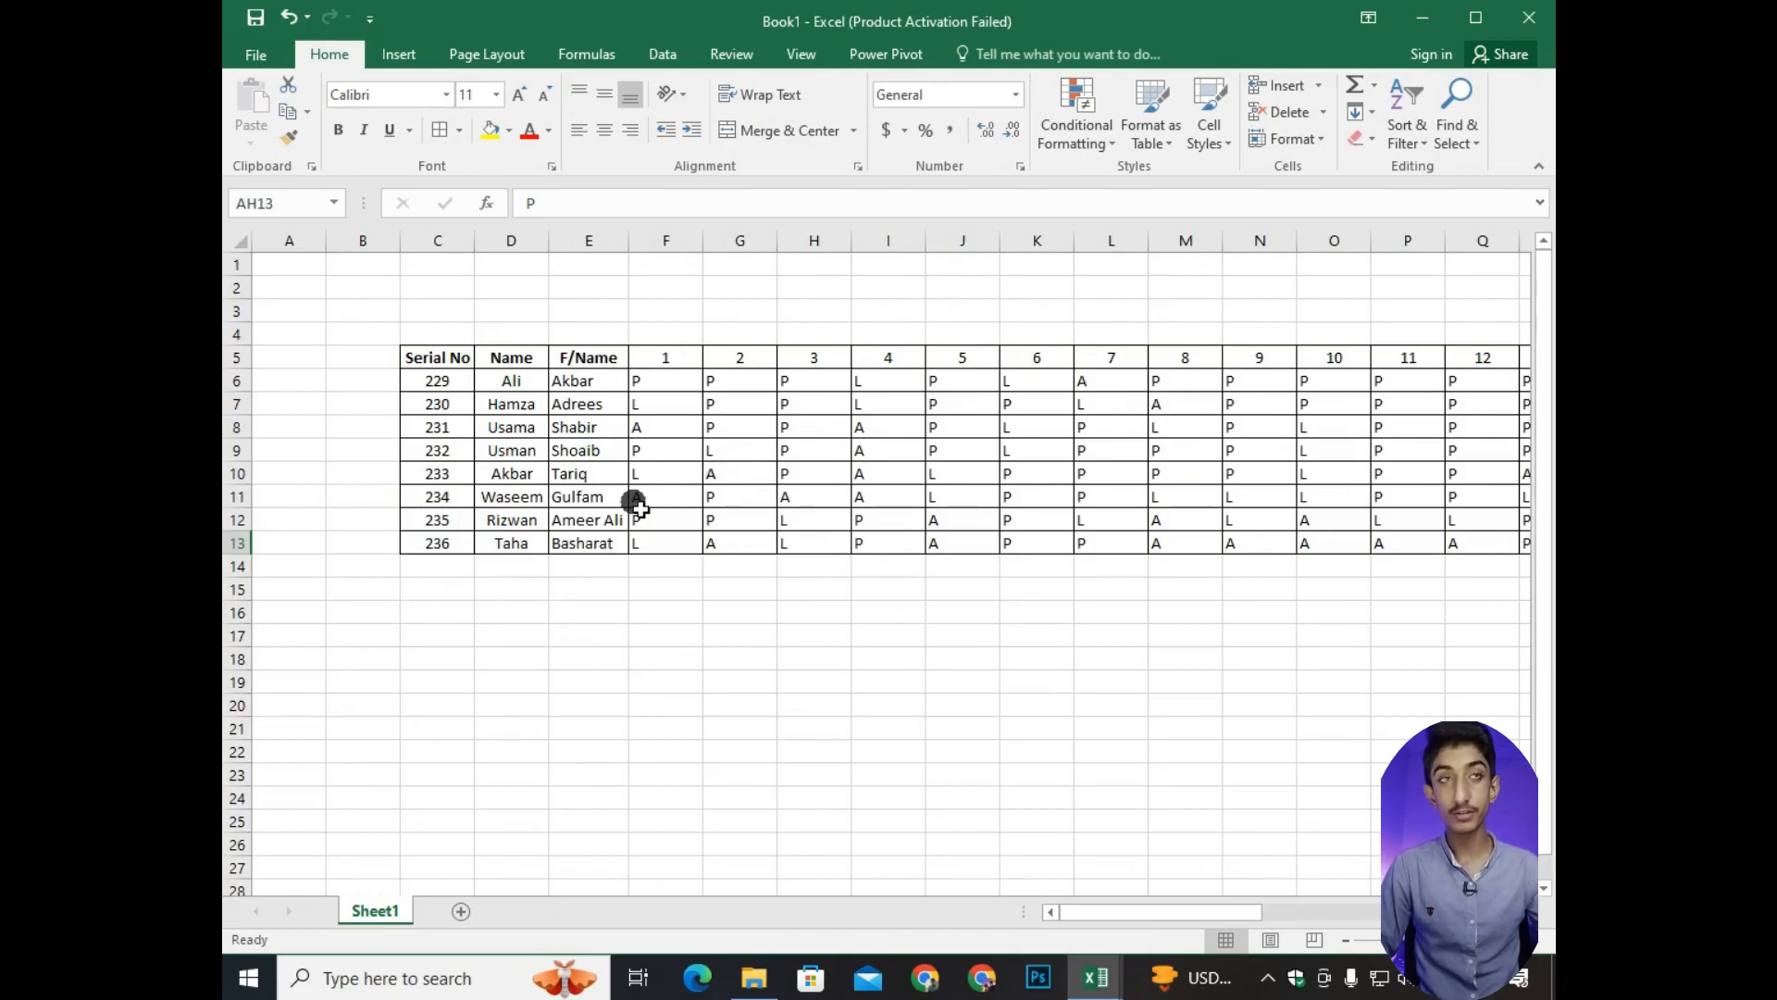
double_click(703, 240)
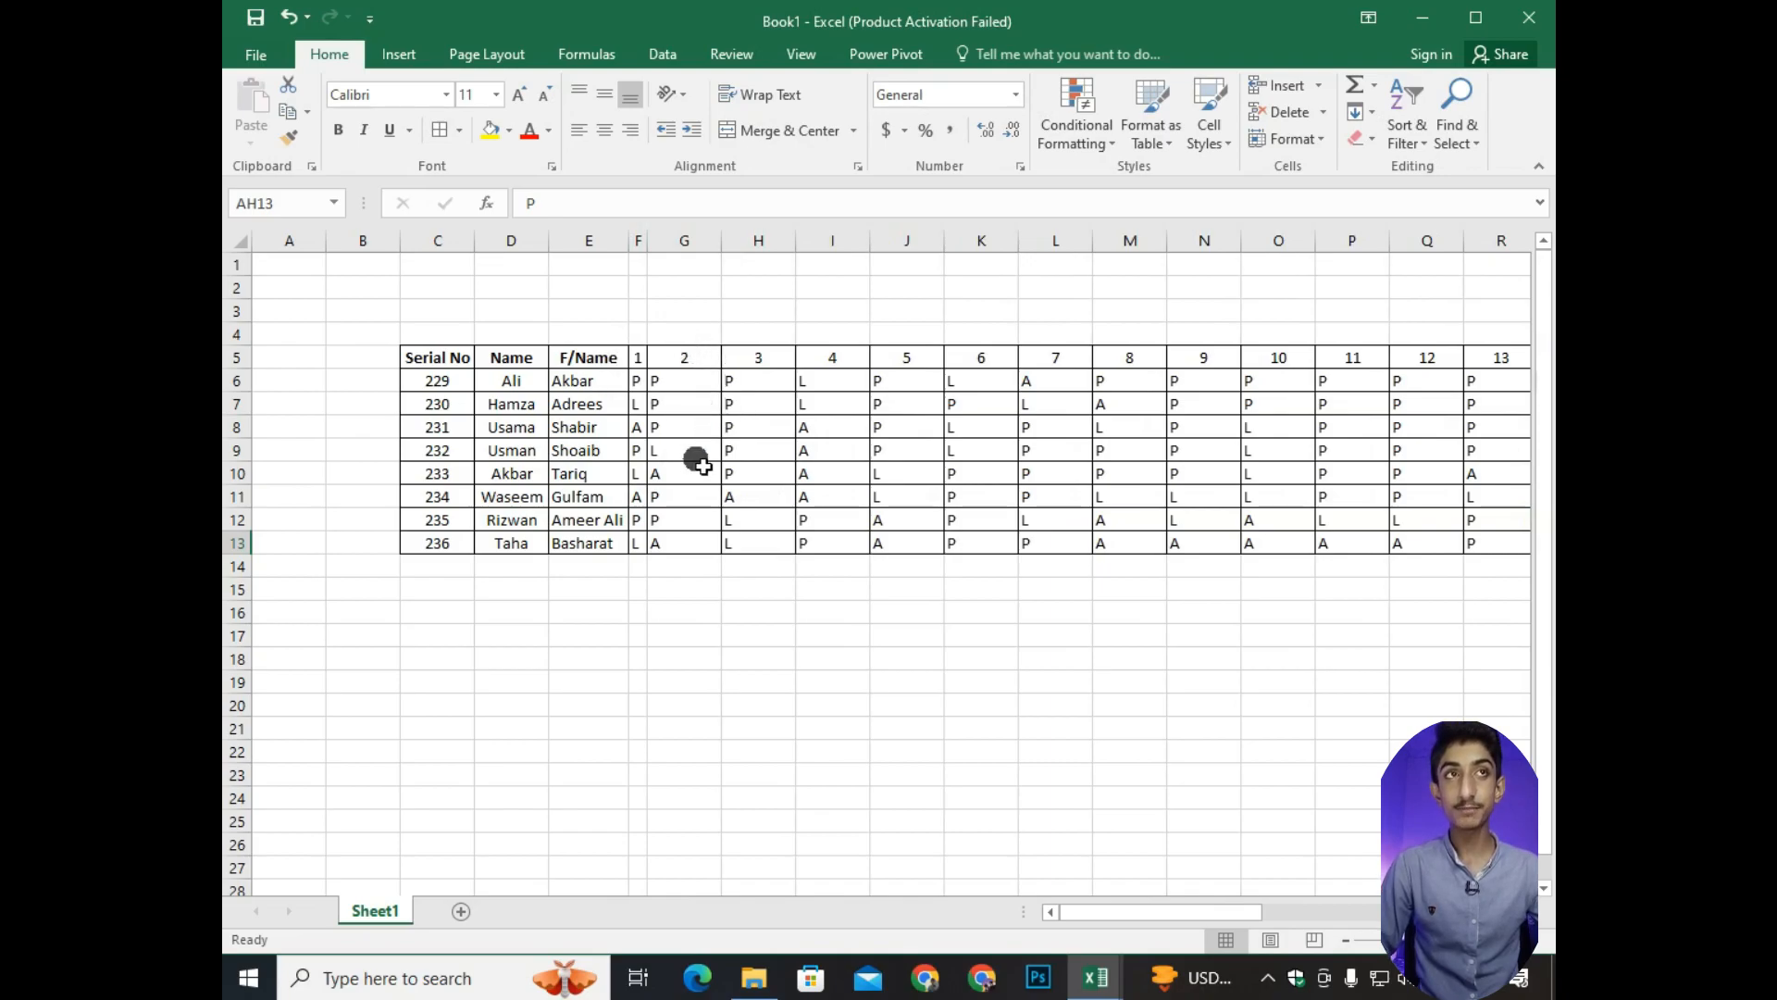
Center the day 2 marks in G6:G13 horizontally and AutoFit the width of column G.
left_click_drag(690, 381, 692, 544)
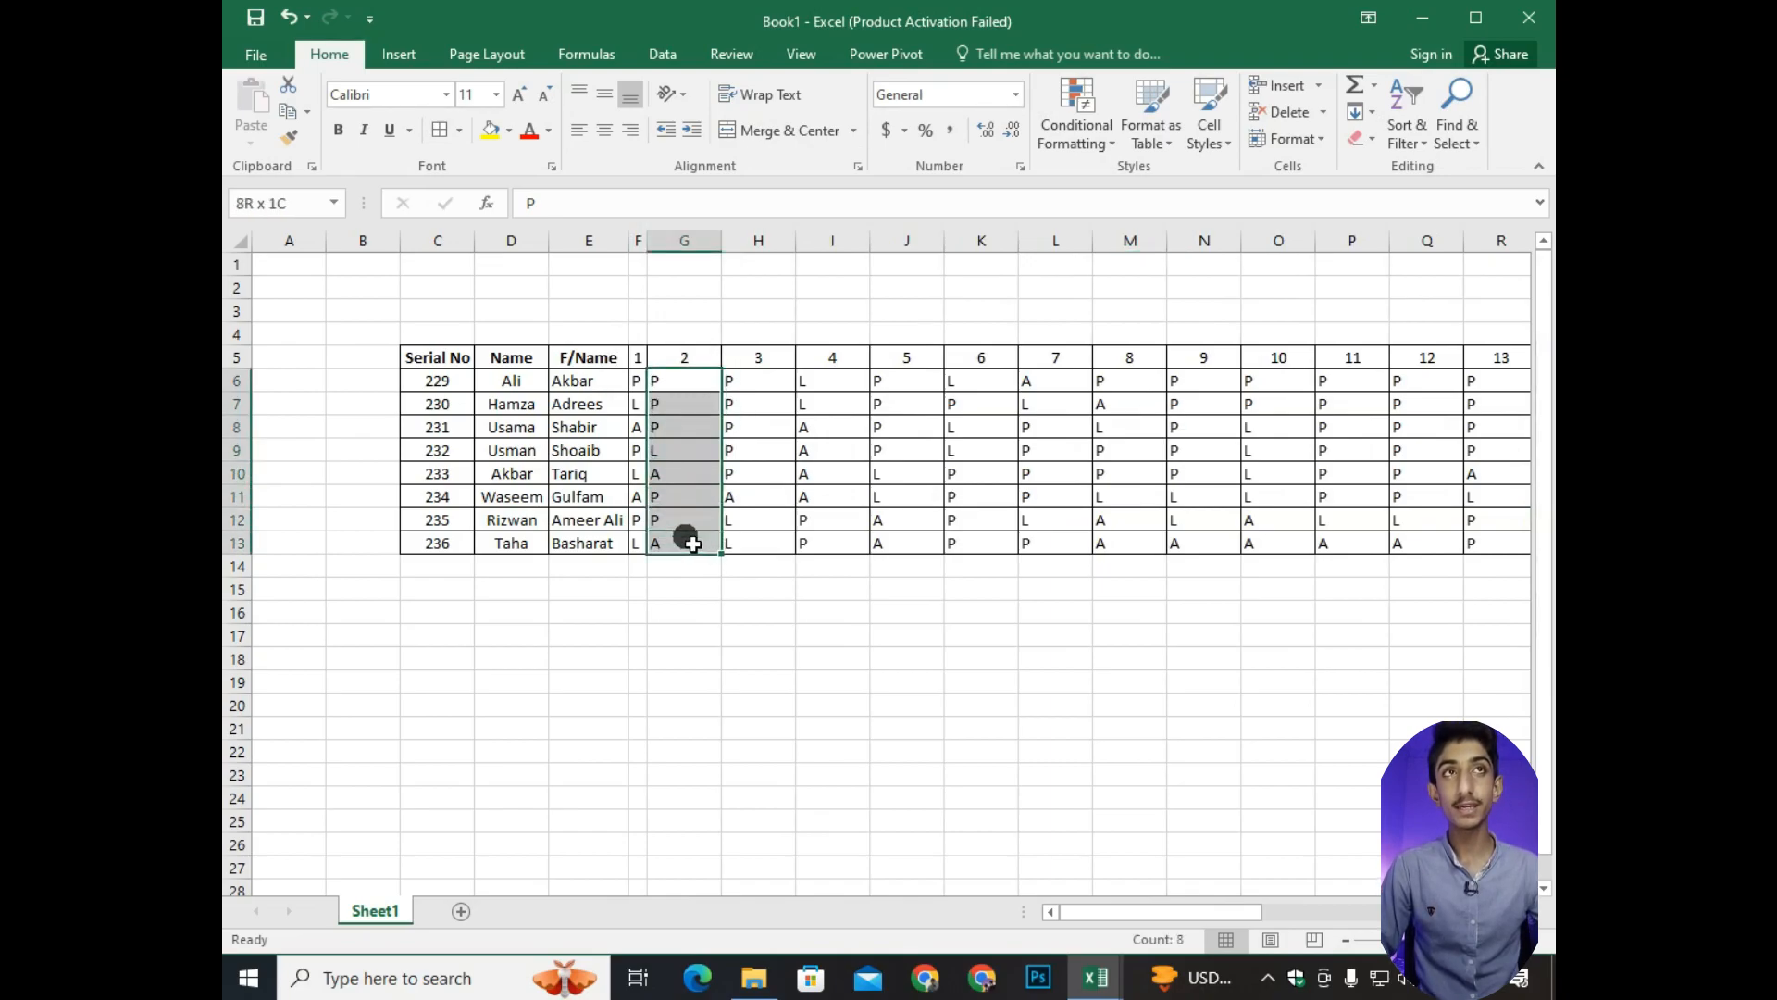
left_click(605, 130)
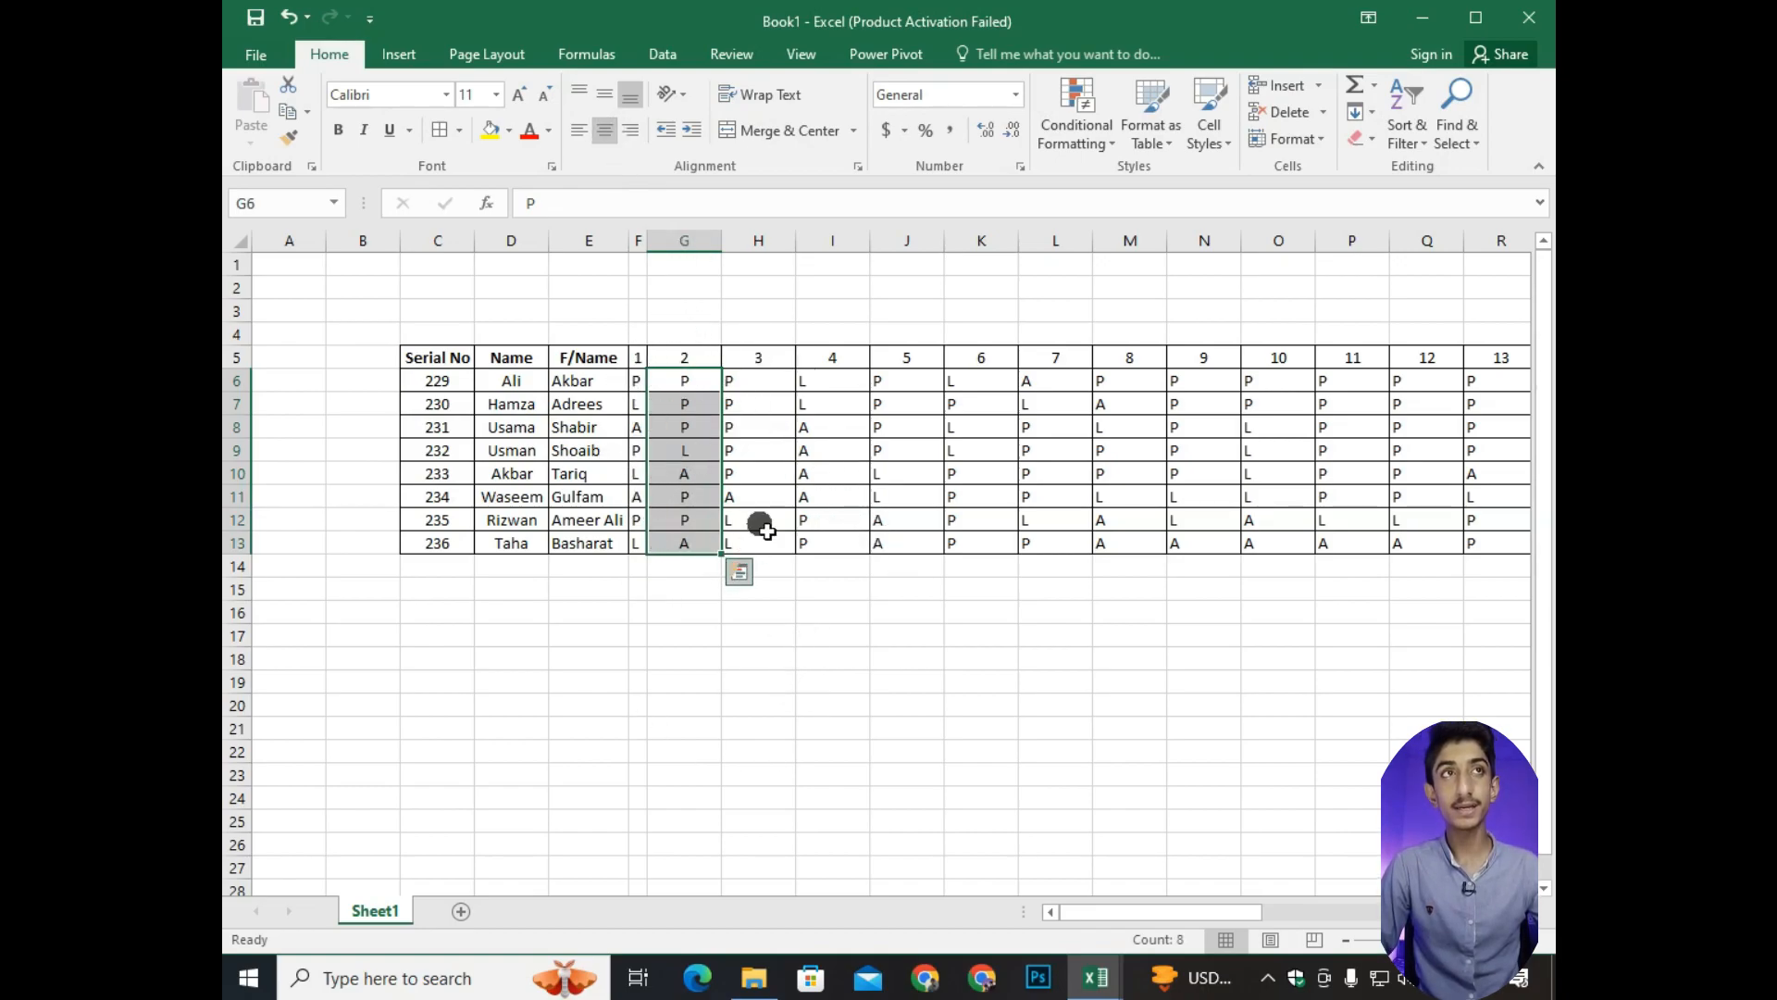
double_click(721, 241)
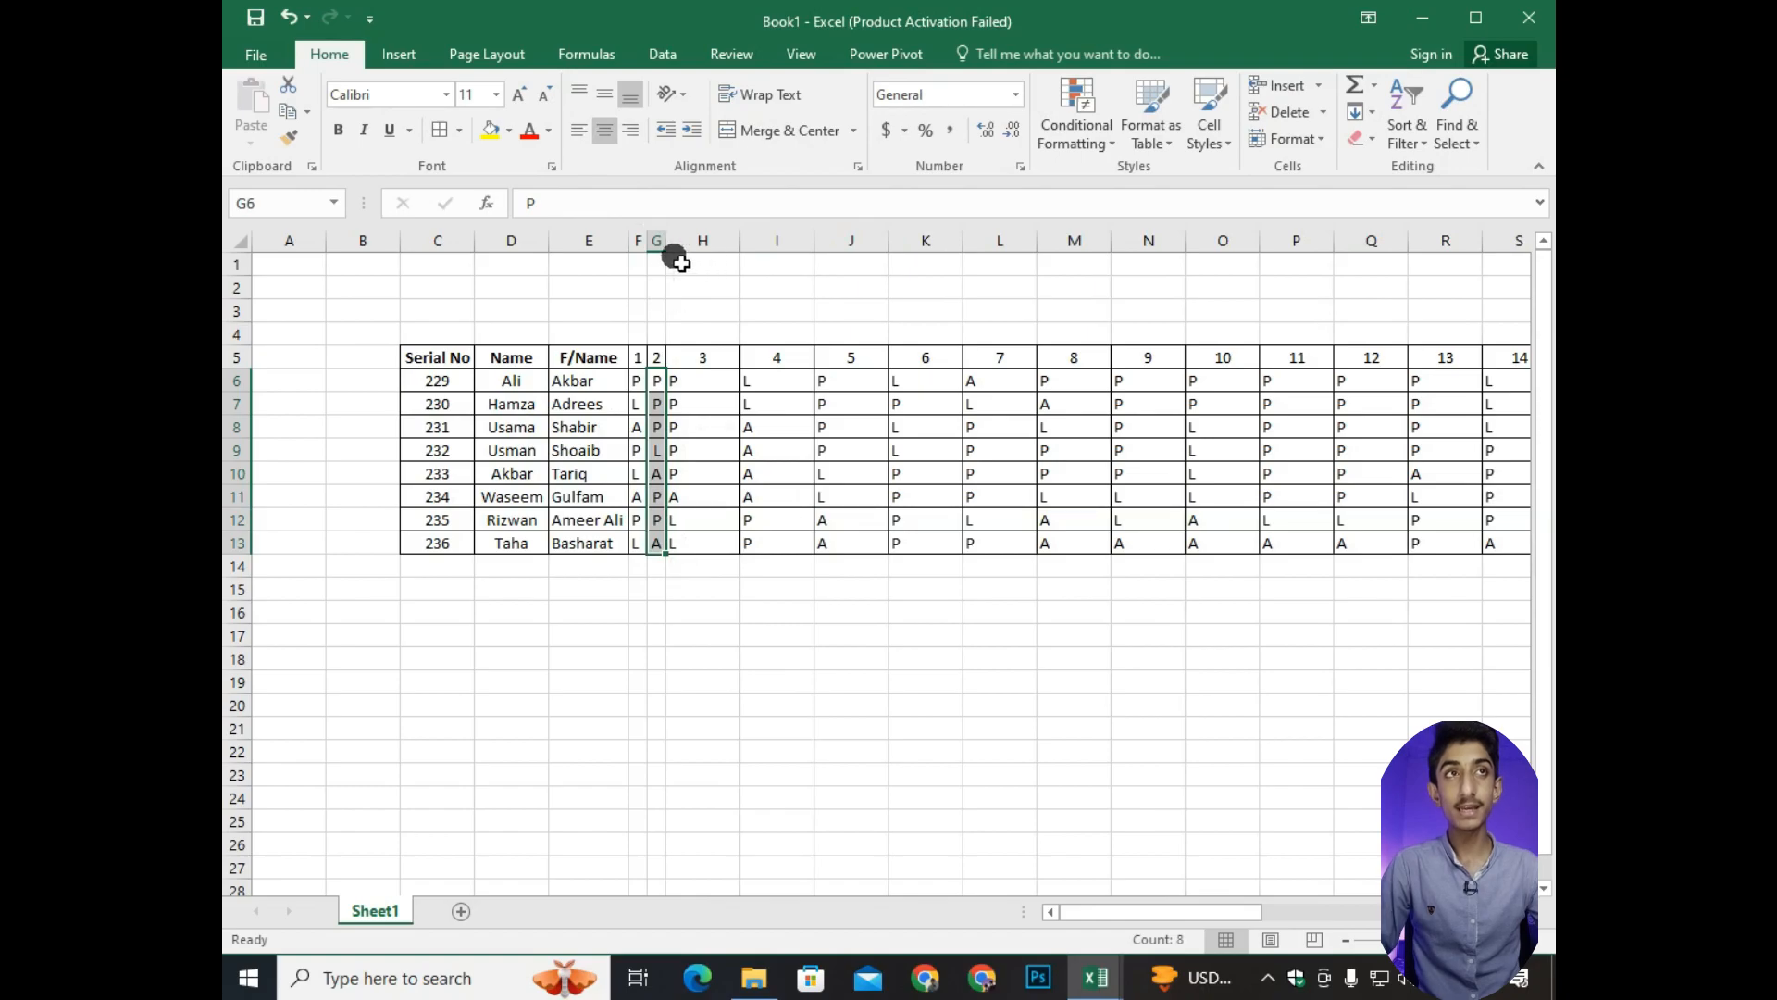
AutoFit the widths of the day 3 to day 16 columns, H through U.
double_click(744, 241)
double_click(760, 242)
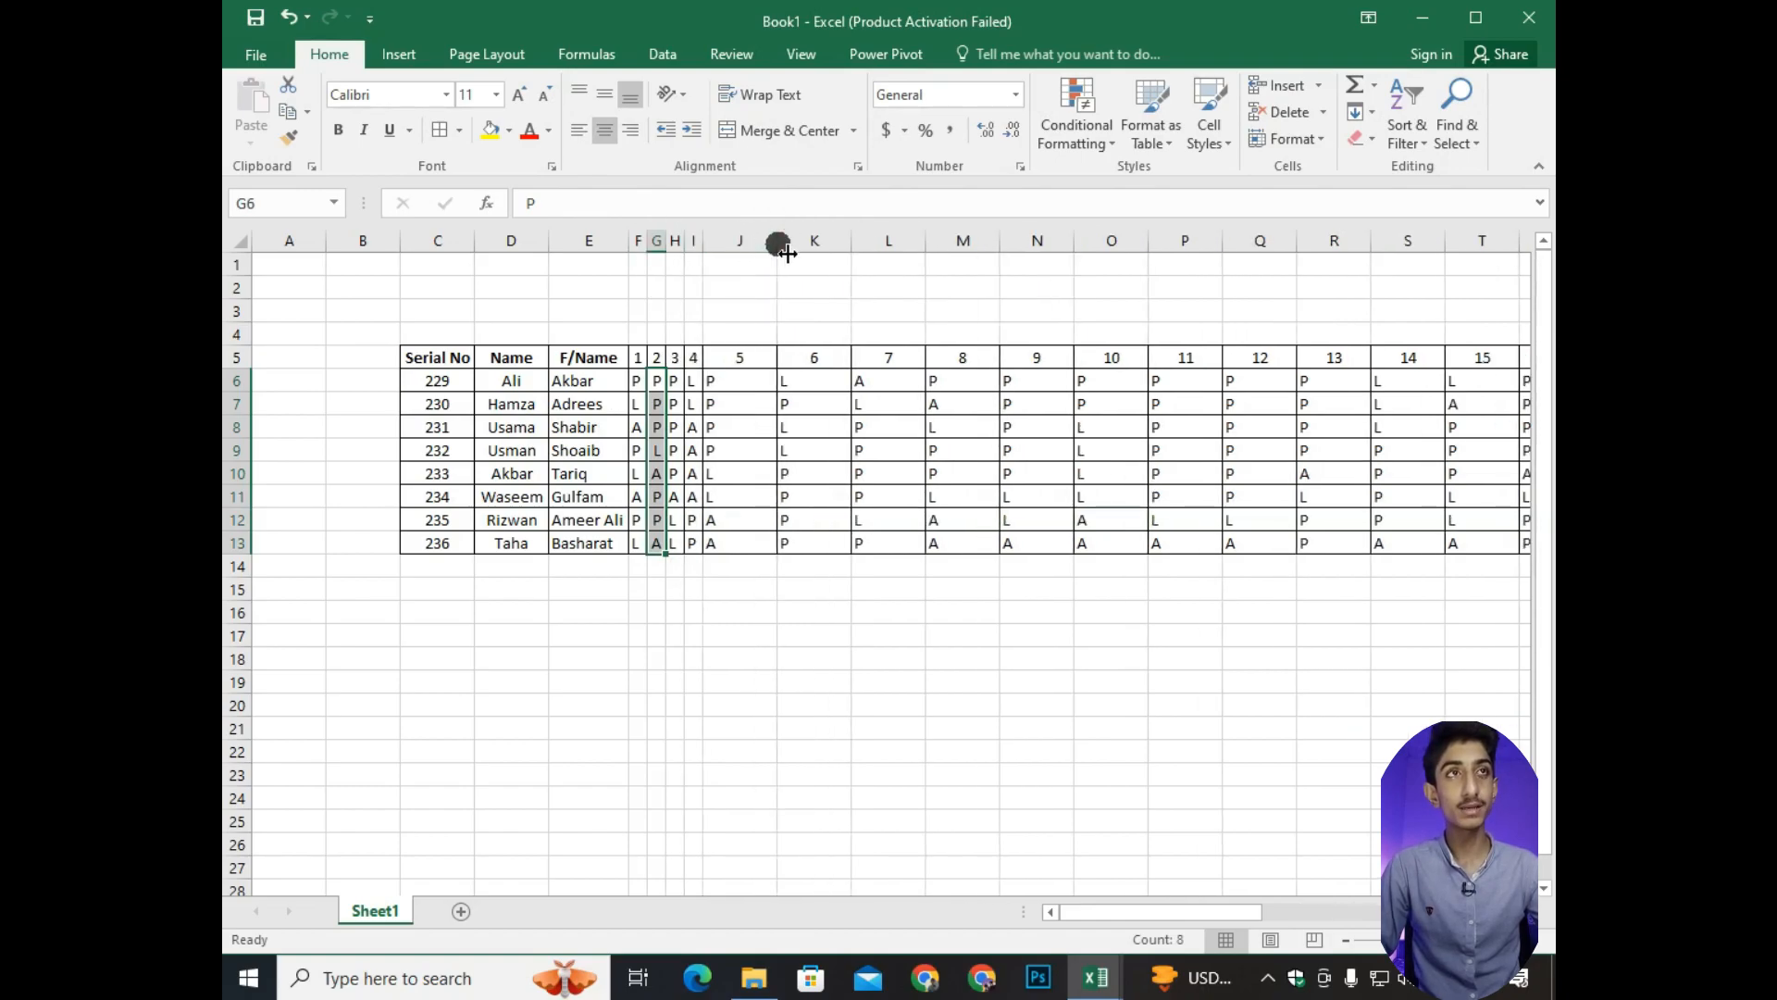
double_click(778, 243)
double_click(797, 244)
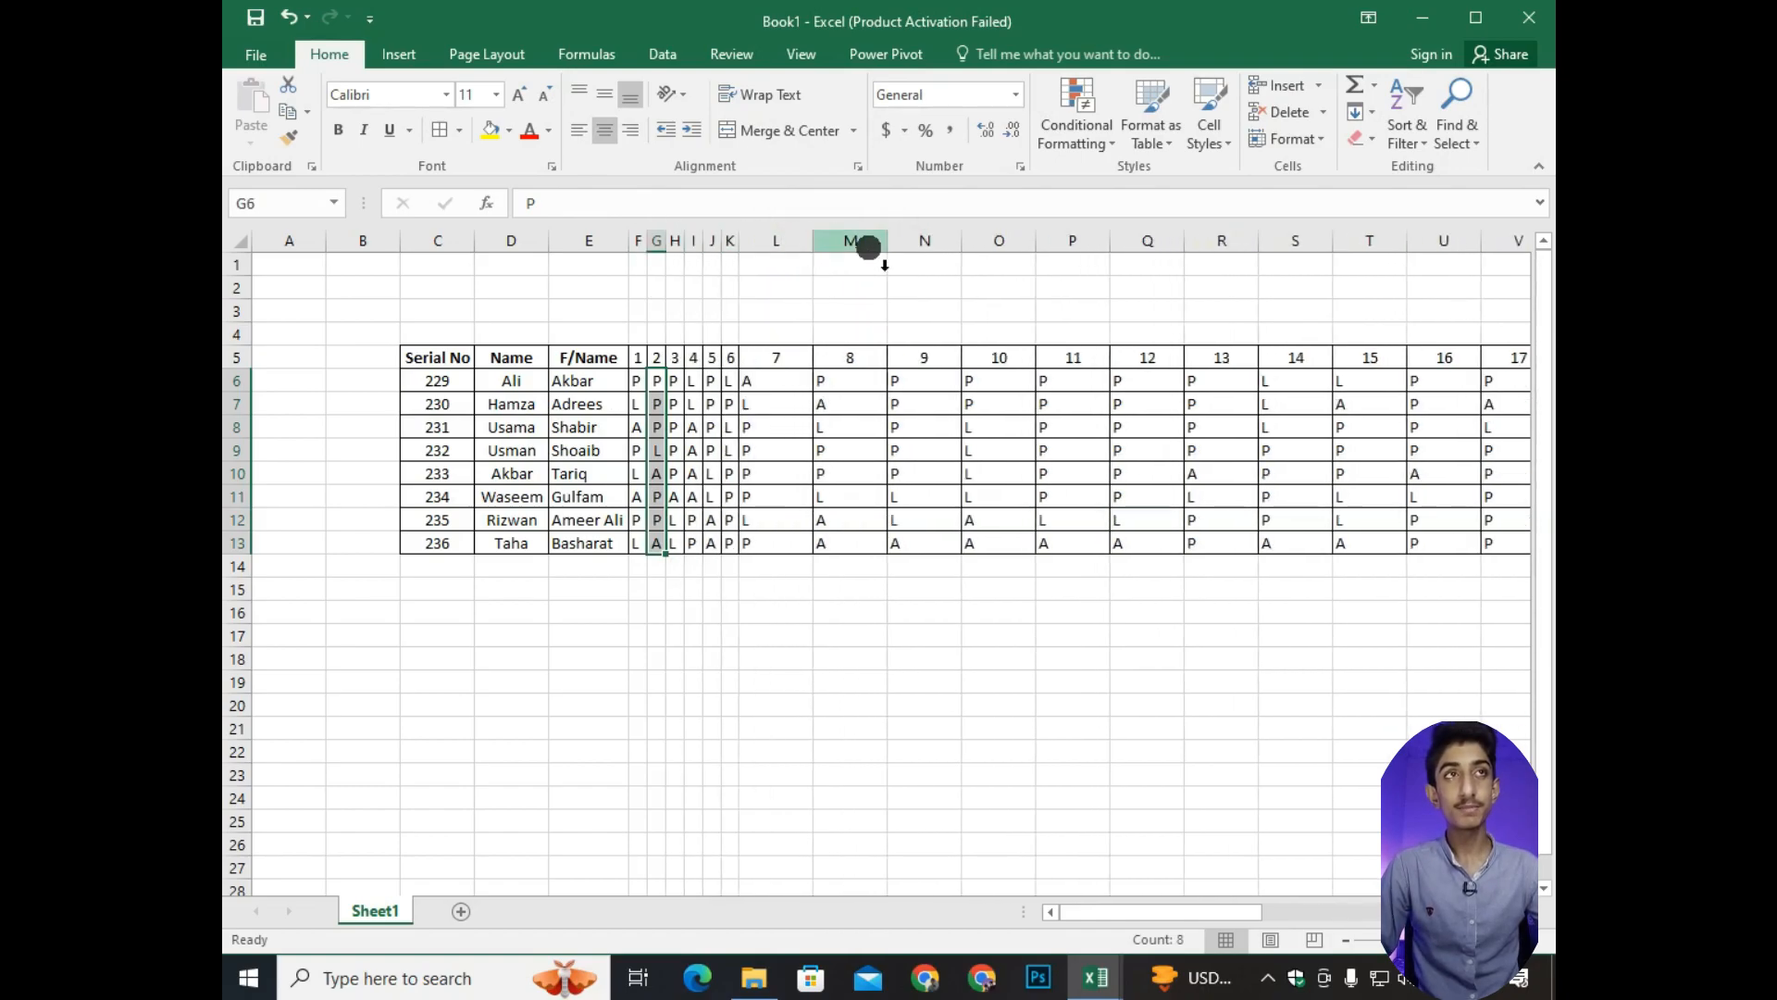
double_click(813, 242)
double_click(832, 241)
double_click(850, 241)
double_click(868, 242)
double_click(891, 242)
double_click(916, 242)
double_click(941, 242)
double_click(966, 241)
double_click(990, 241)
double_click(1014, 241)
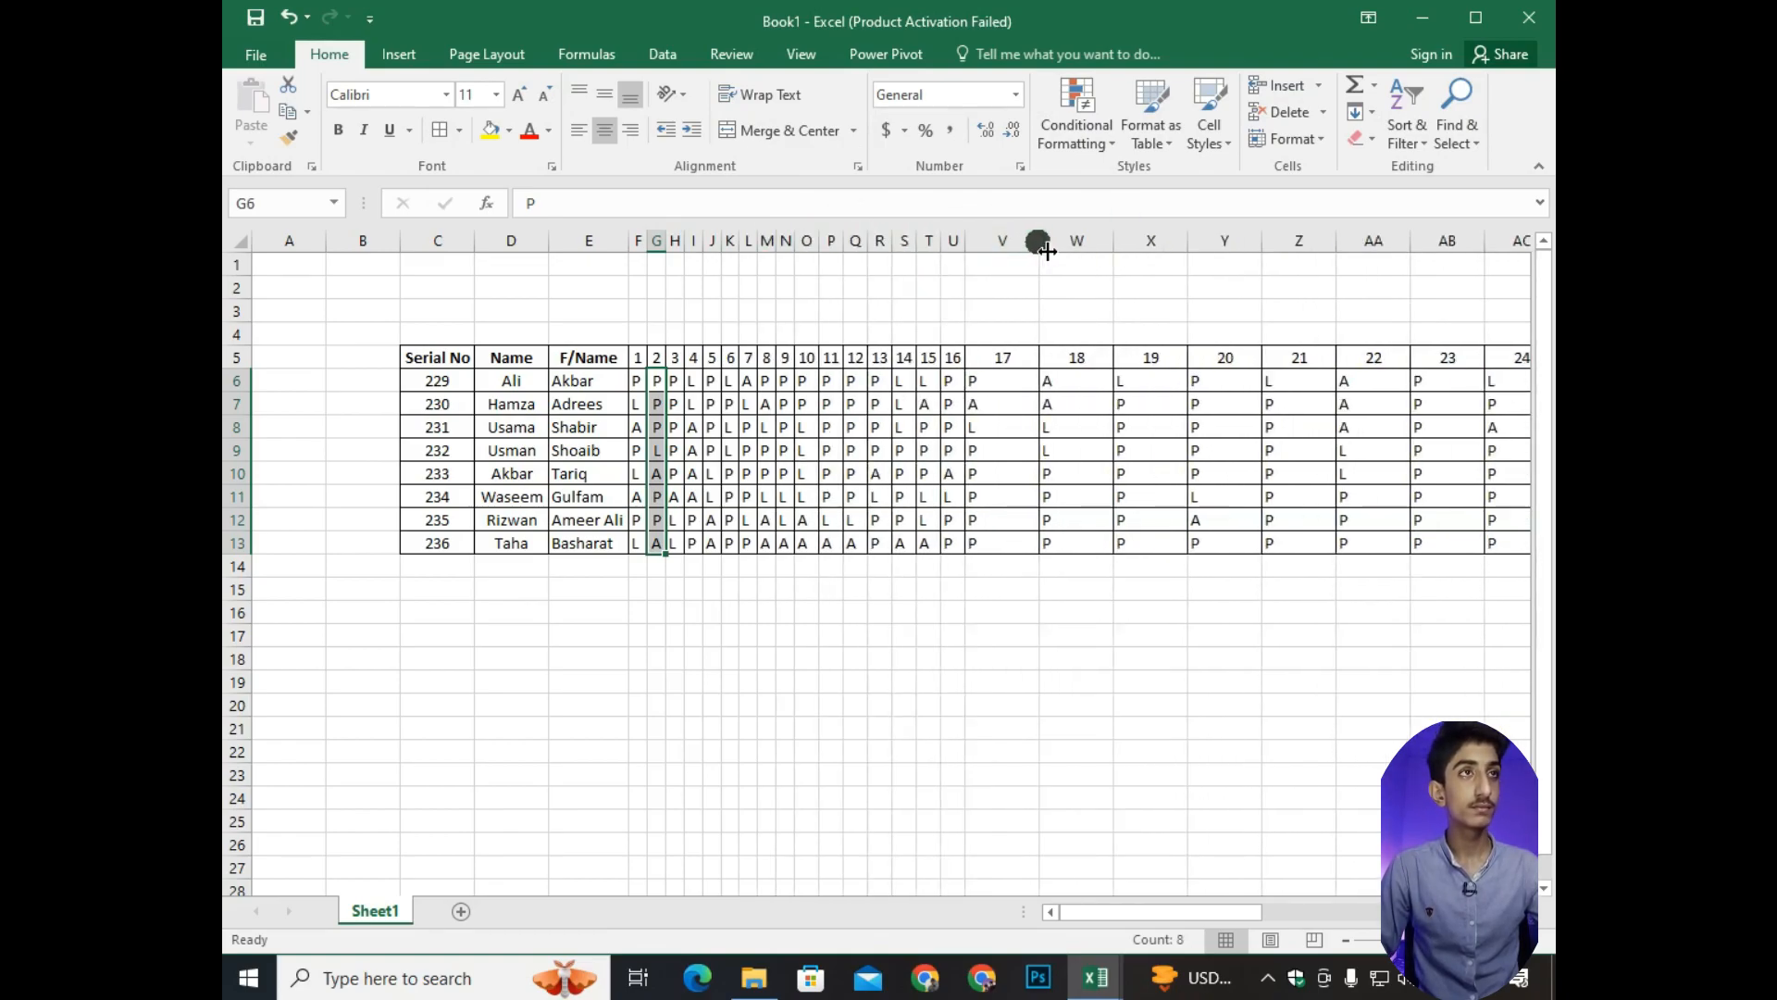
AutoFit the widths of the day 17 to day 30 columns, V through AI, and clear the column selection.
double_click(1039, 242)
double_click(1063, 242)
double_click(1087, 241)
double_click(1112, 241)
double_click(1136, 241)
double_click(1161, 242)
left_click(1181, 243)
double_click(1185, 241)
double_click(1209, 241)
double_click(1235, 241)
double_click(1260, 242)
double_click(1284, 241)
scroll(1314, 735, "up", 3)
double_click(967, 242)
double_click(1002, 243)
double_click(1036, 243)
scroll(944, 712, "left", 5)
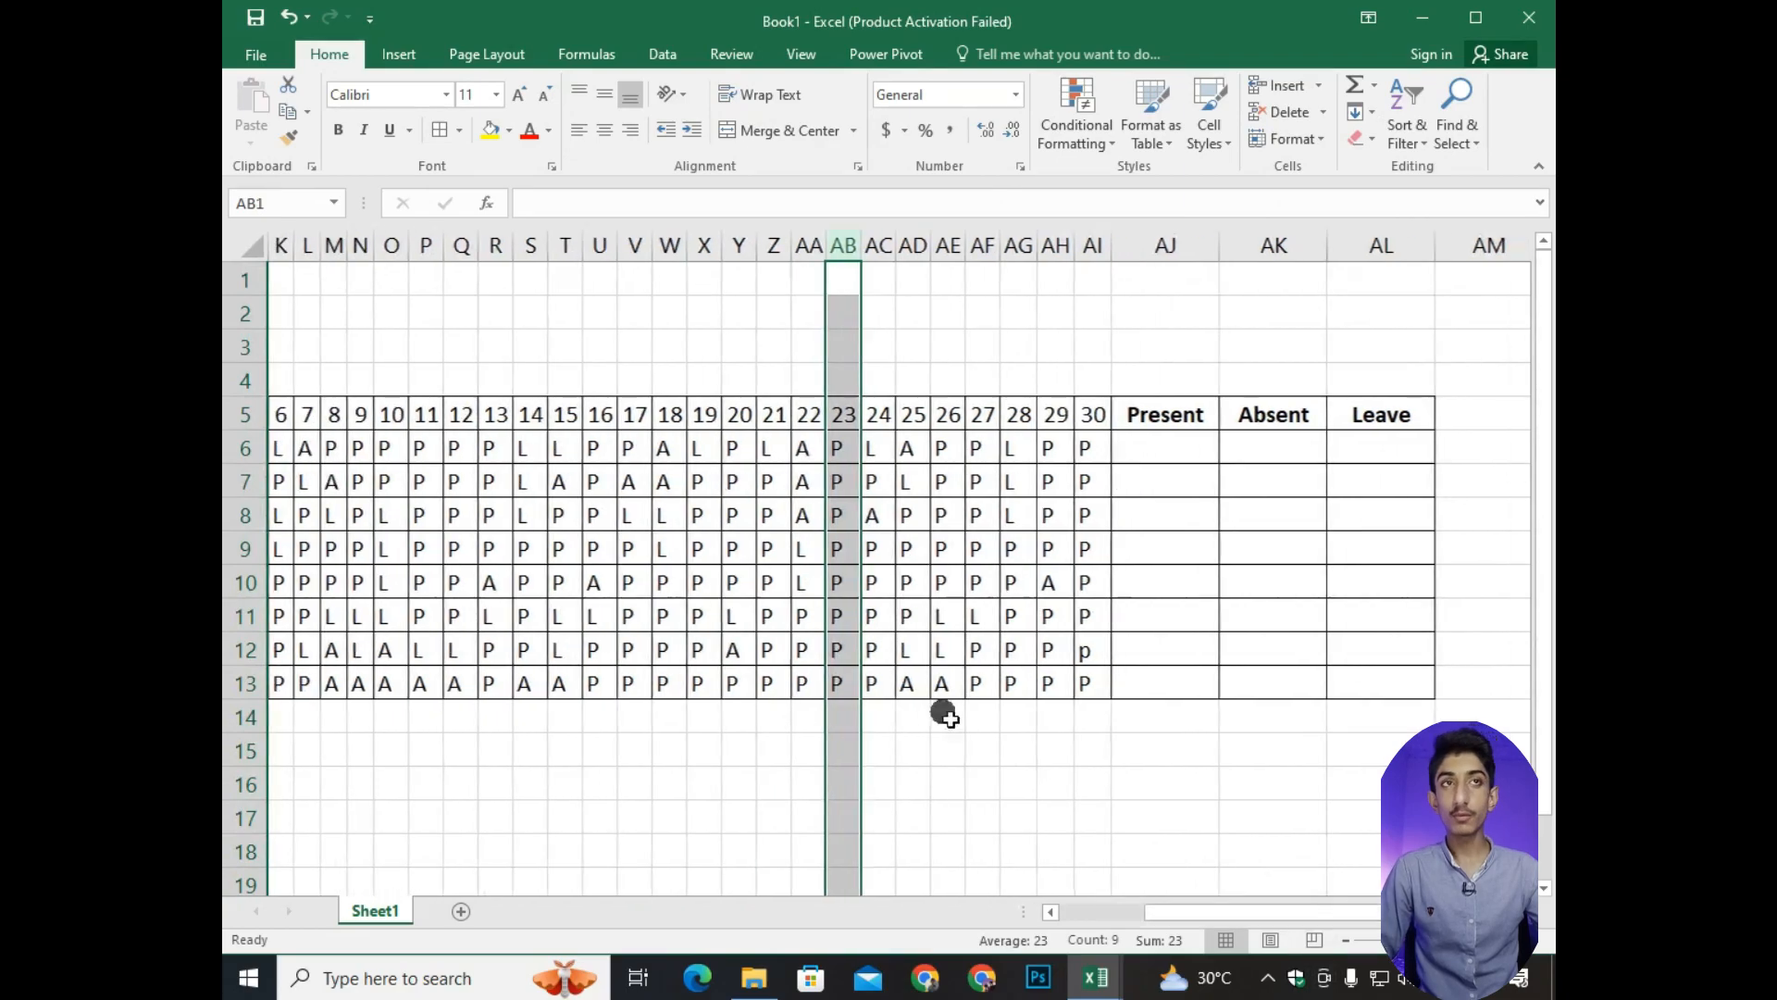
left_click(944, 713)
scroll(821, 536, "down", 3)
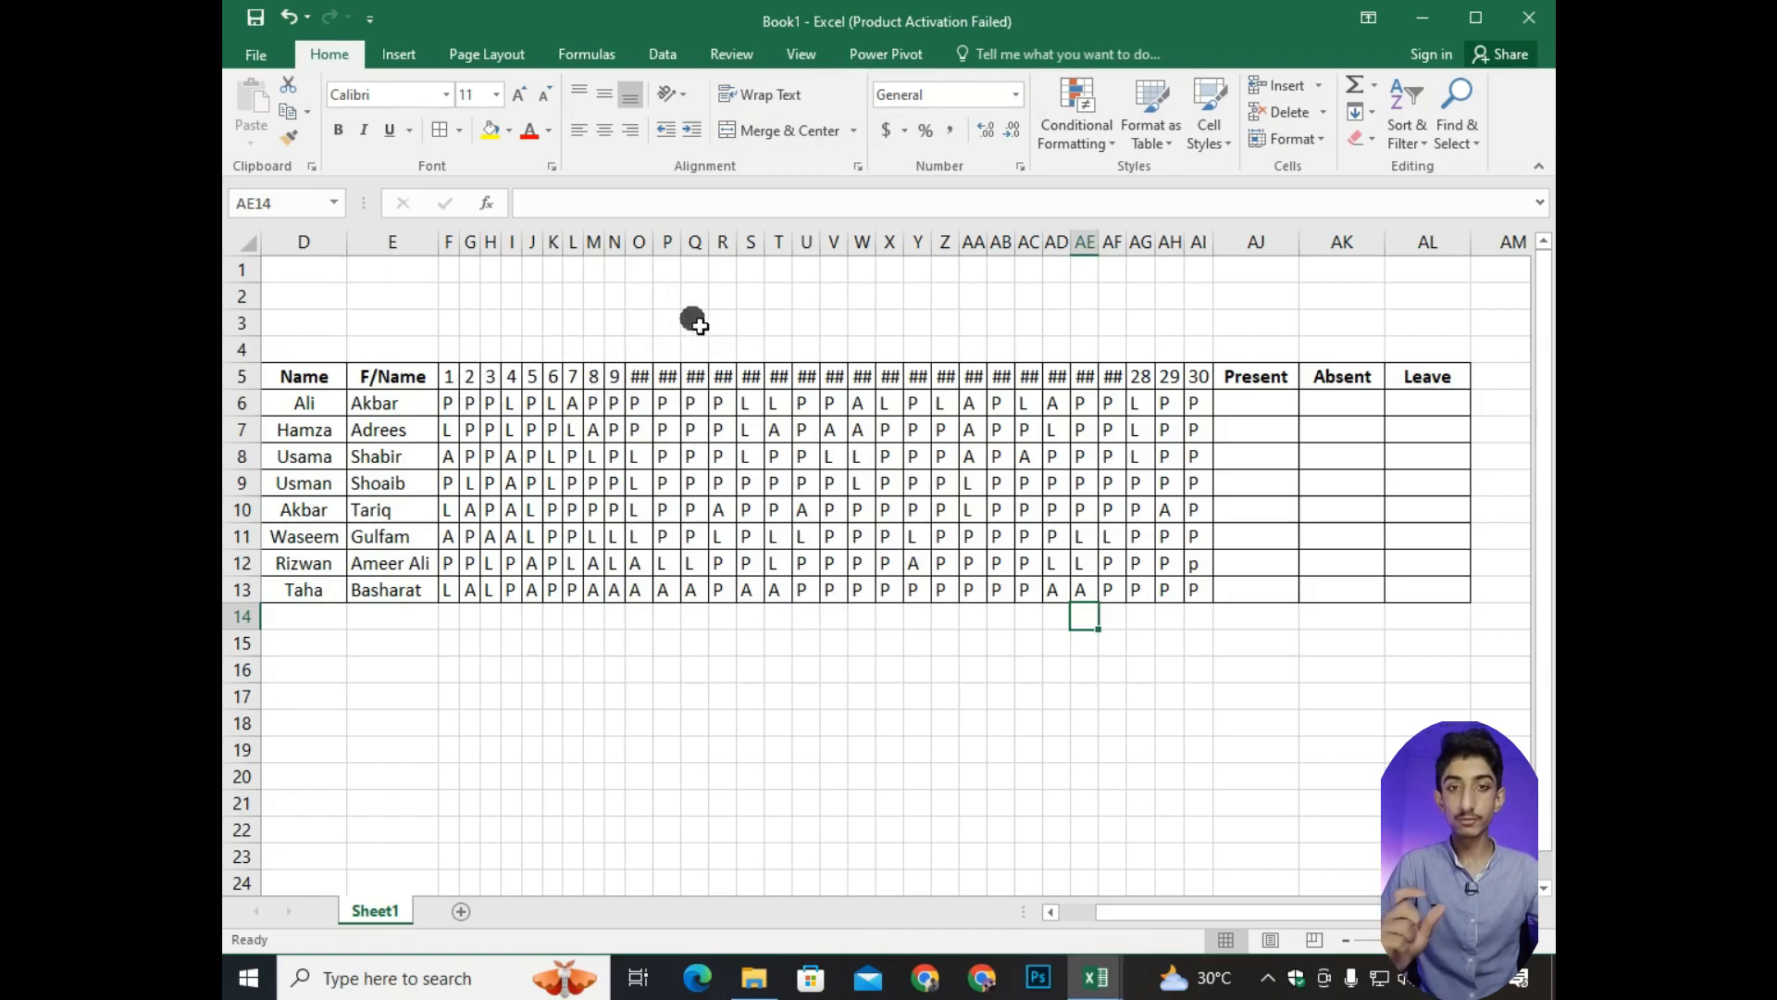
Widen columns O through AF slightly so the day numbers 10 to 27 fit in their header cells.
left_click_drag(656, 242, 661, 245)
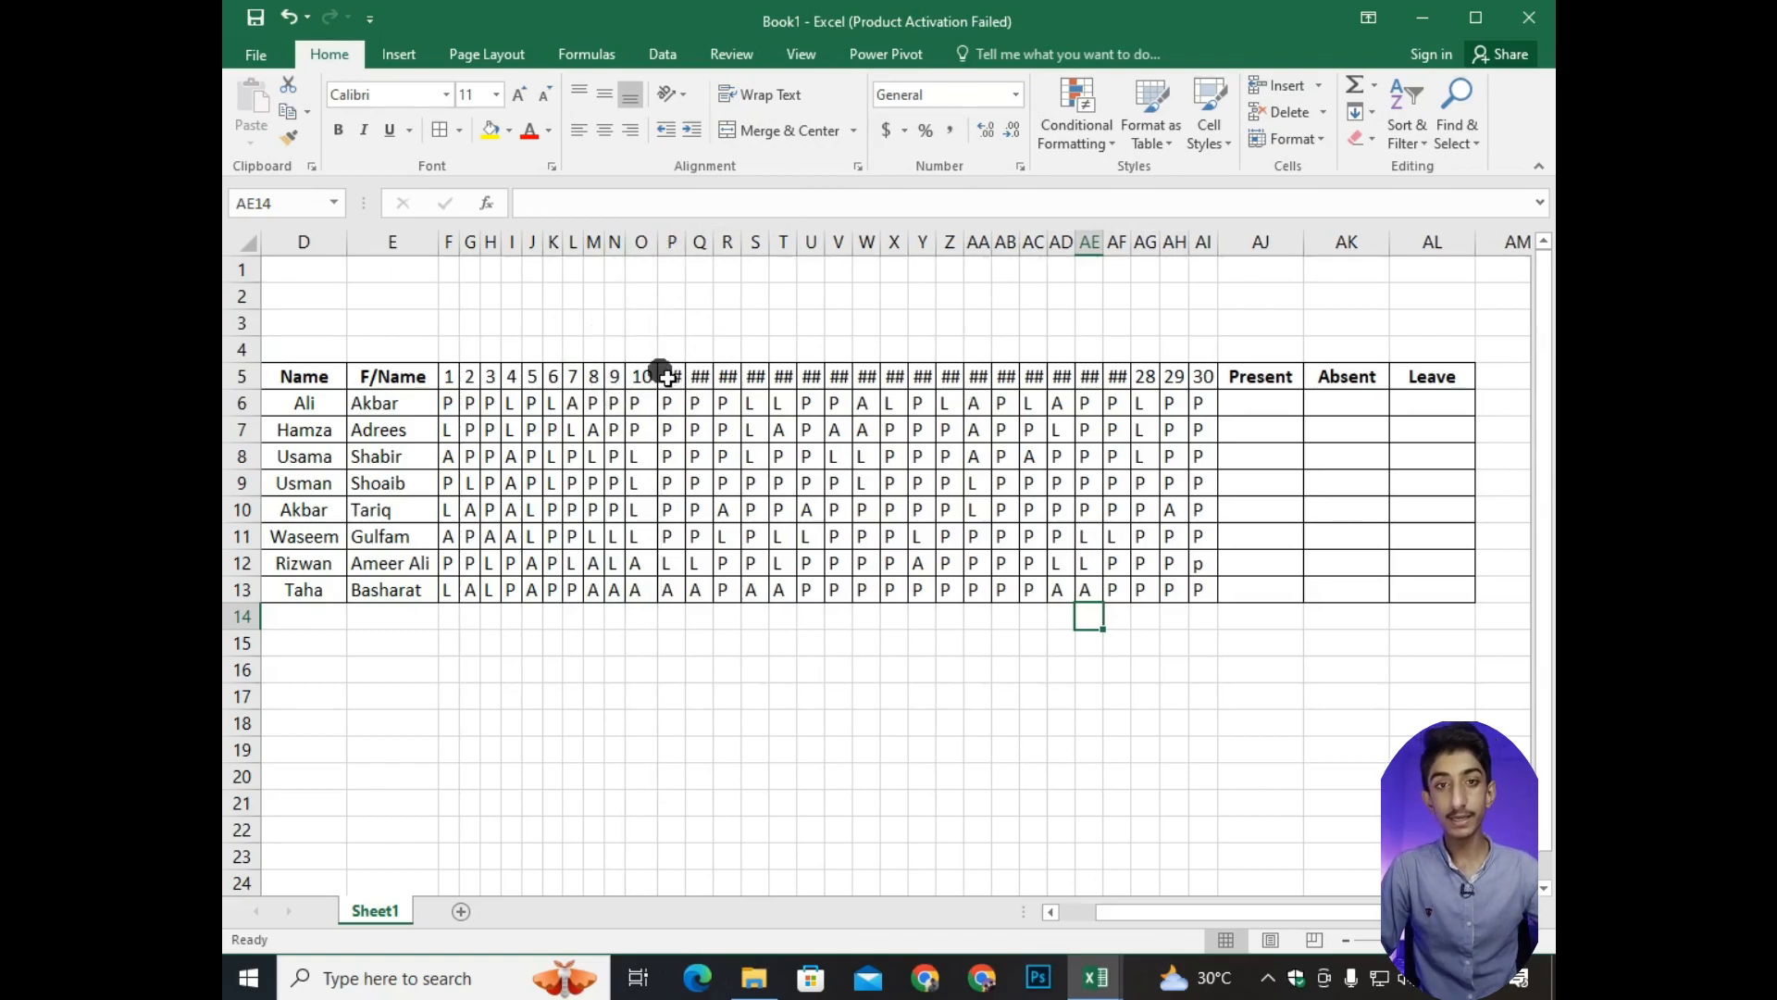
left_click_drag(689, 248, 693, 243)
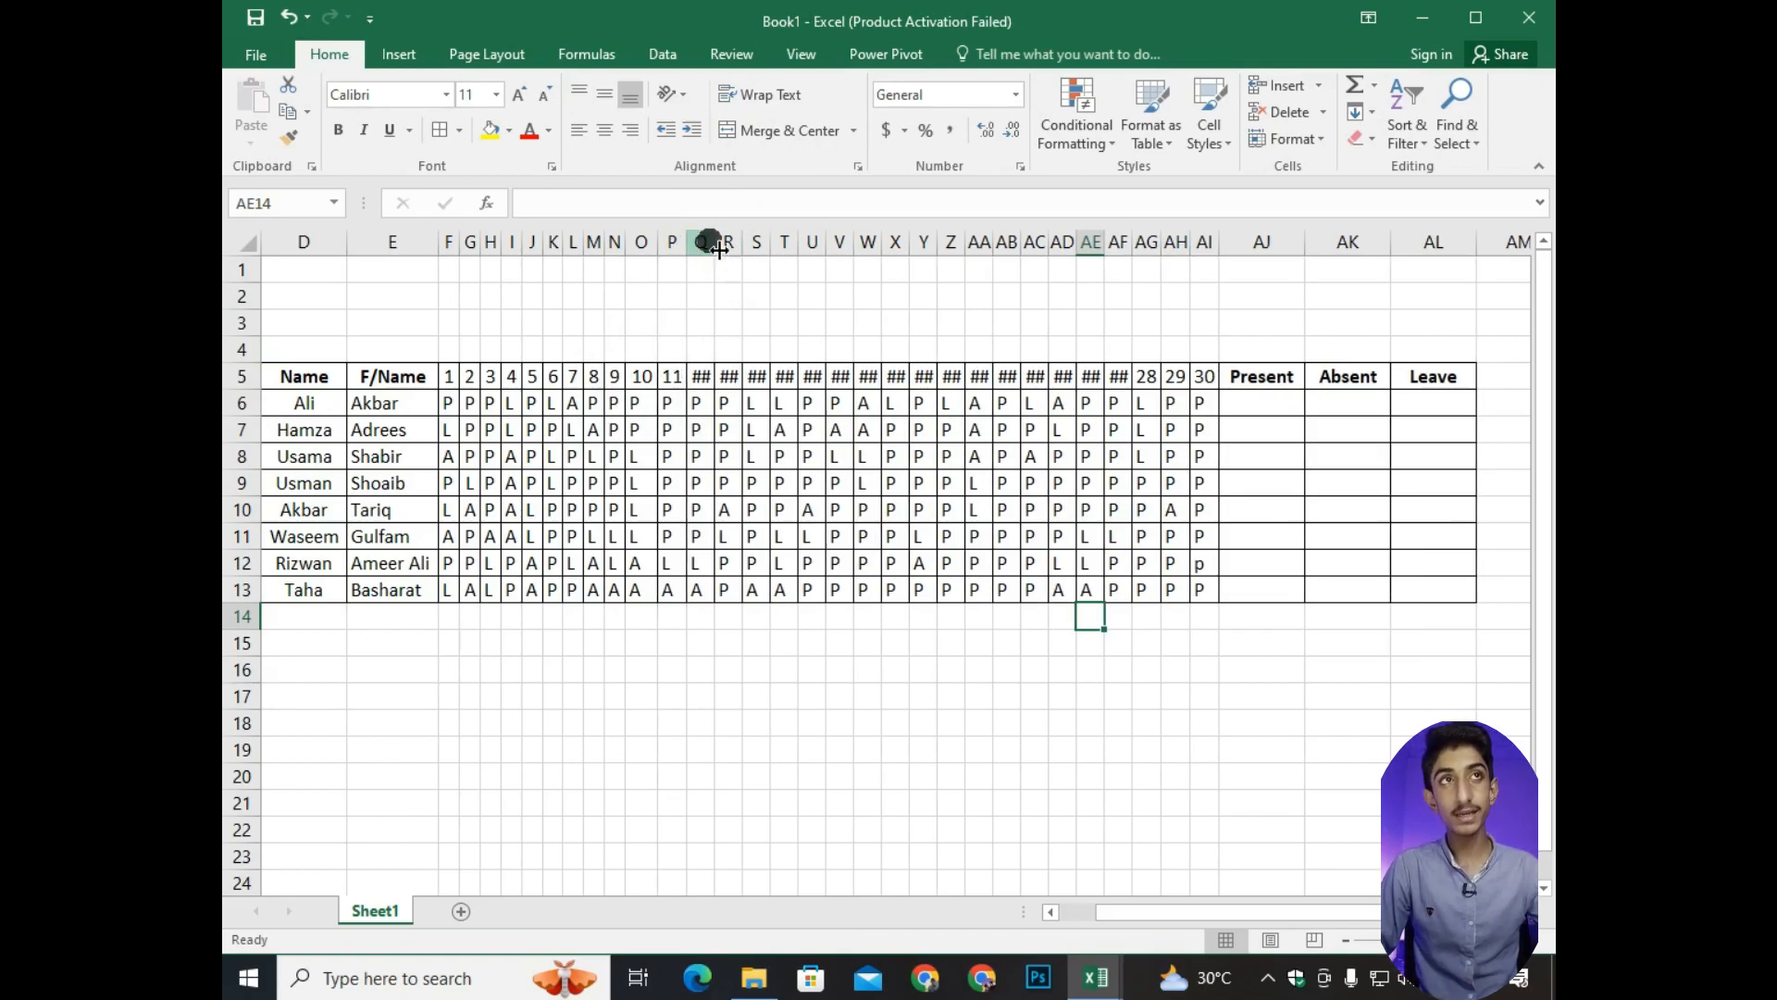
left_click_drag(719, 246, 885, 243)
left_click_drag(912, 243, 918, 244)
left_click_drag(945, 244, 981, 244)
left_click_drag(1008, 244, 1014, 243)
left_click_drag(1041, 243, 1204, 244)
Start a formula in AJ6, the first student's Present cell.
left_click_drag(1162, 912, 1203, 909)
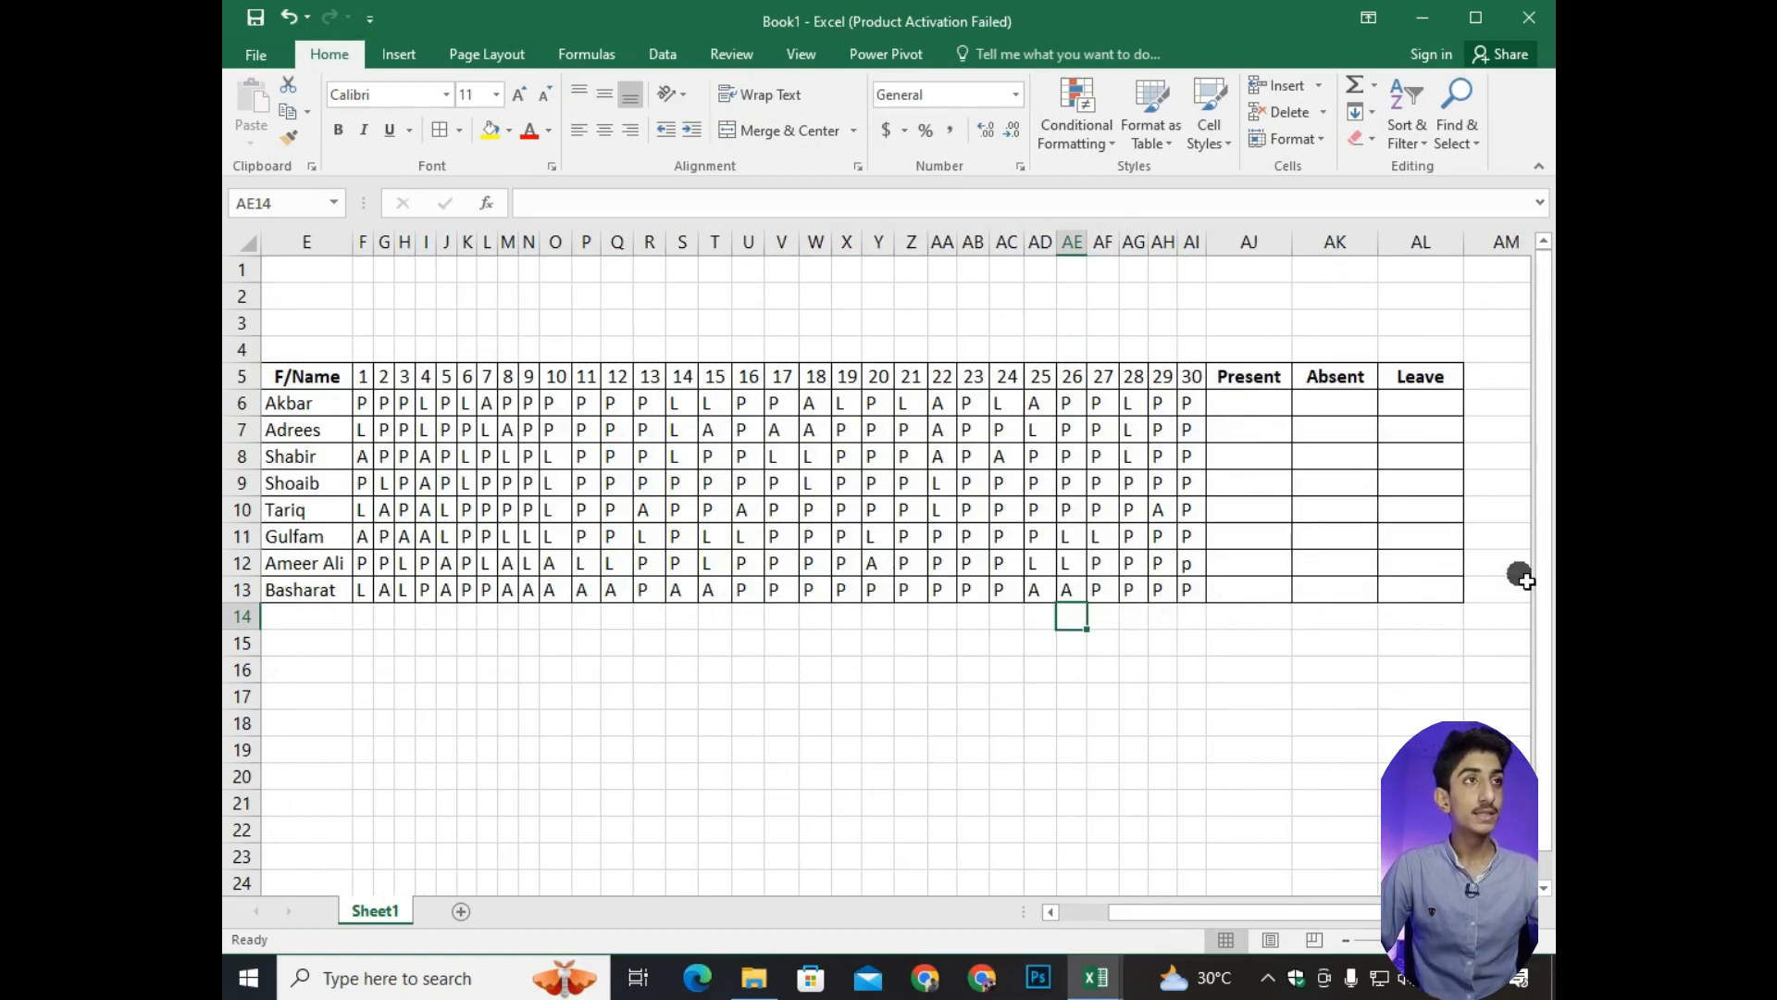
left_click(1287, 409)
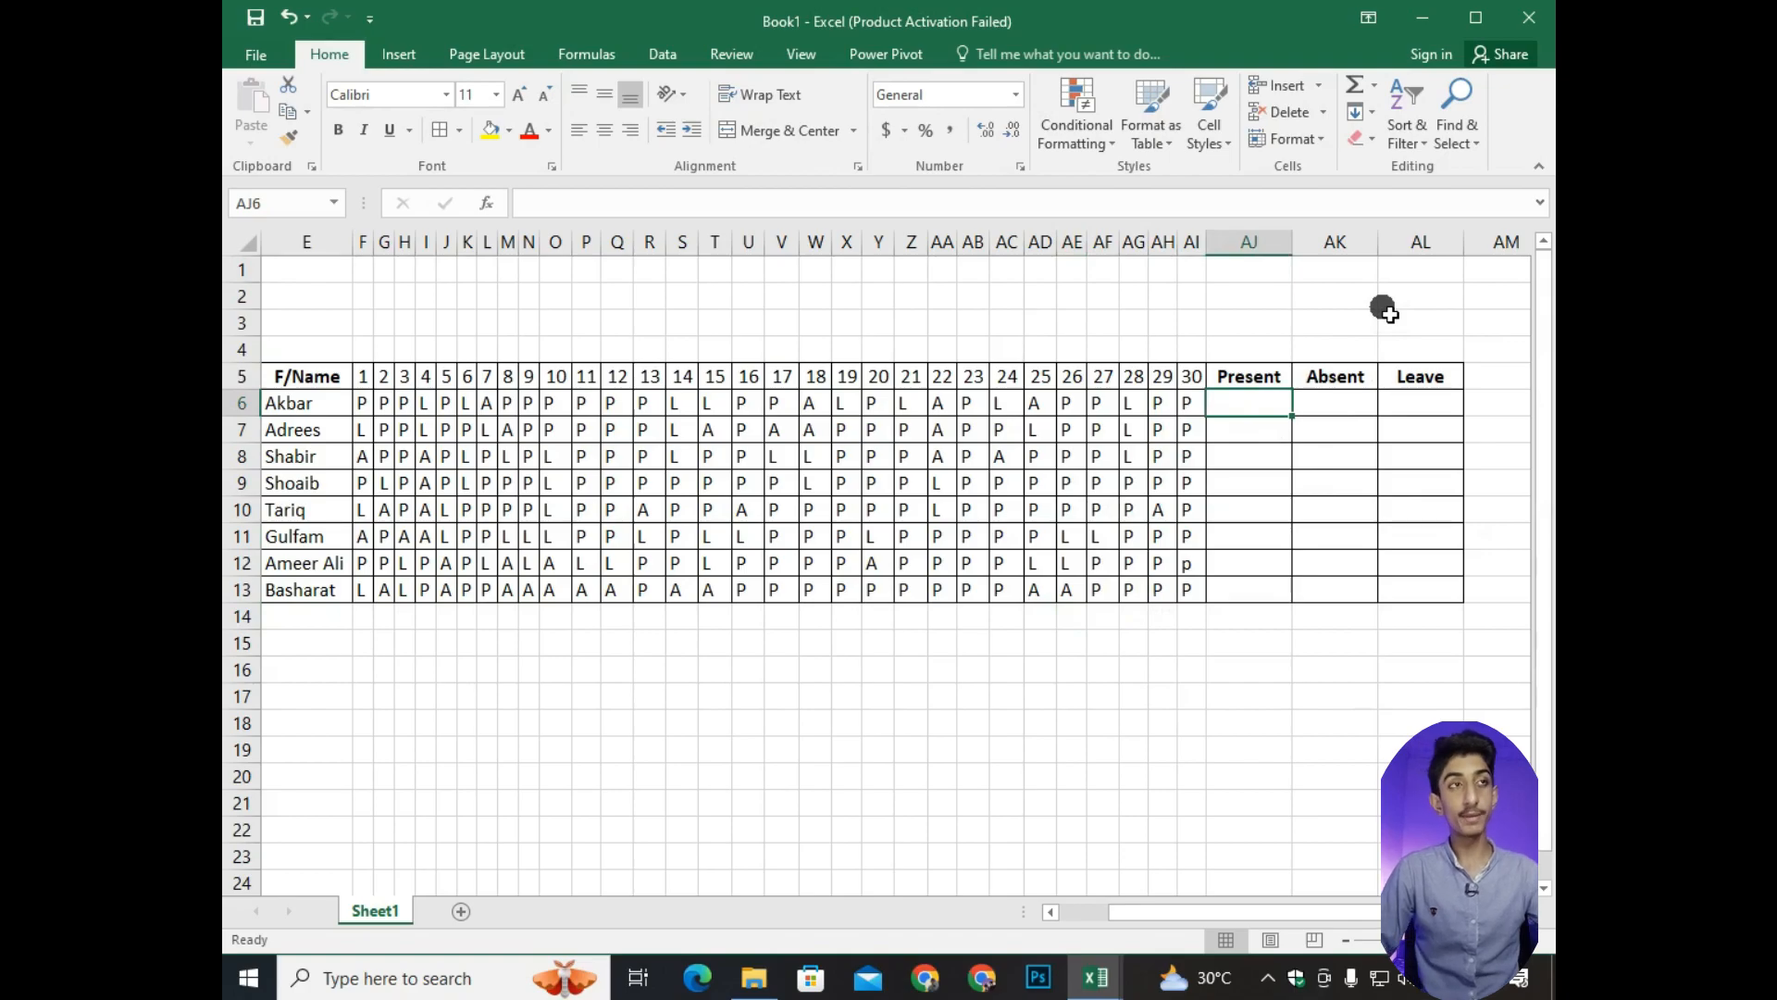
type("=")
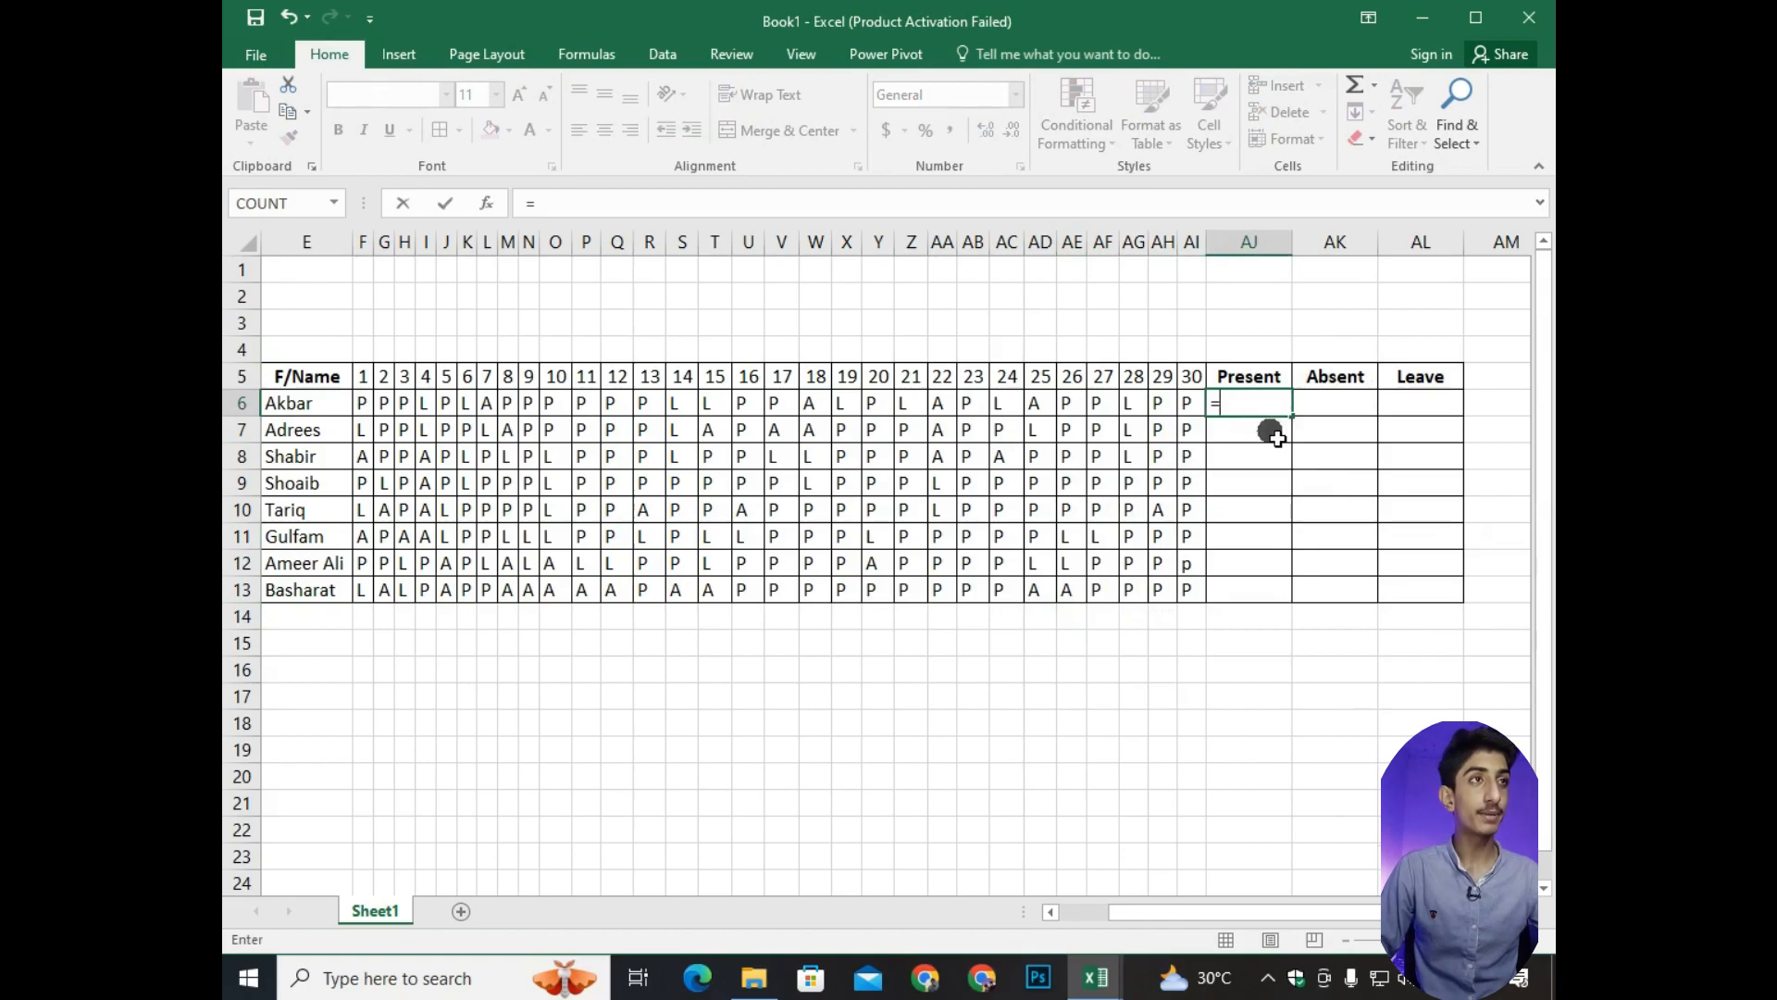
left_click(1274, 856)
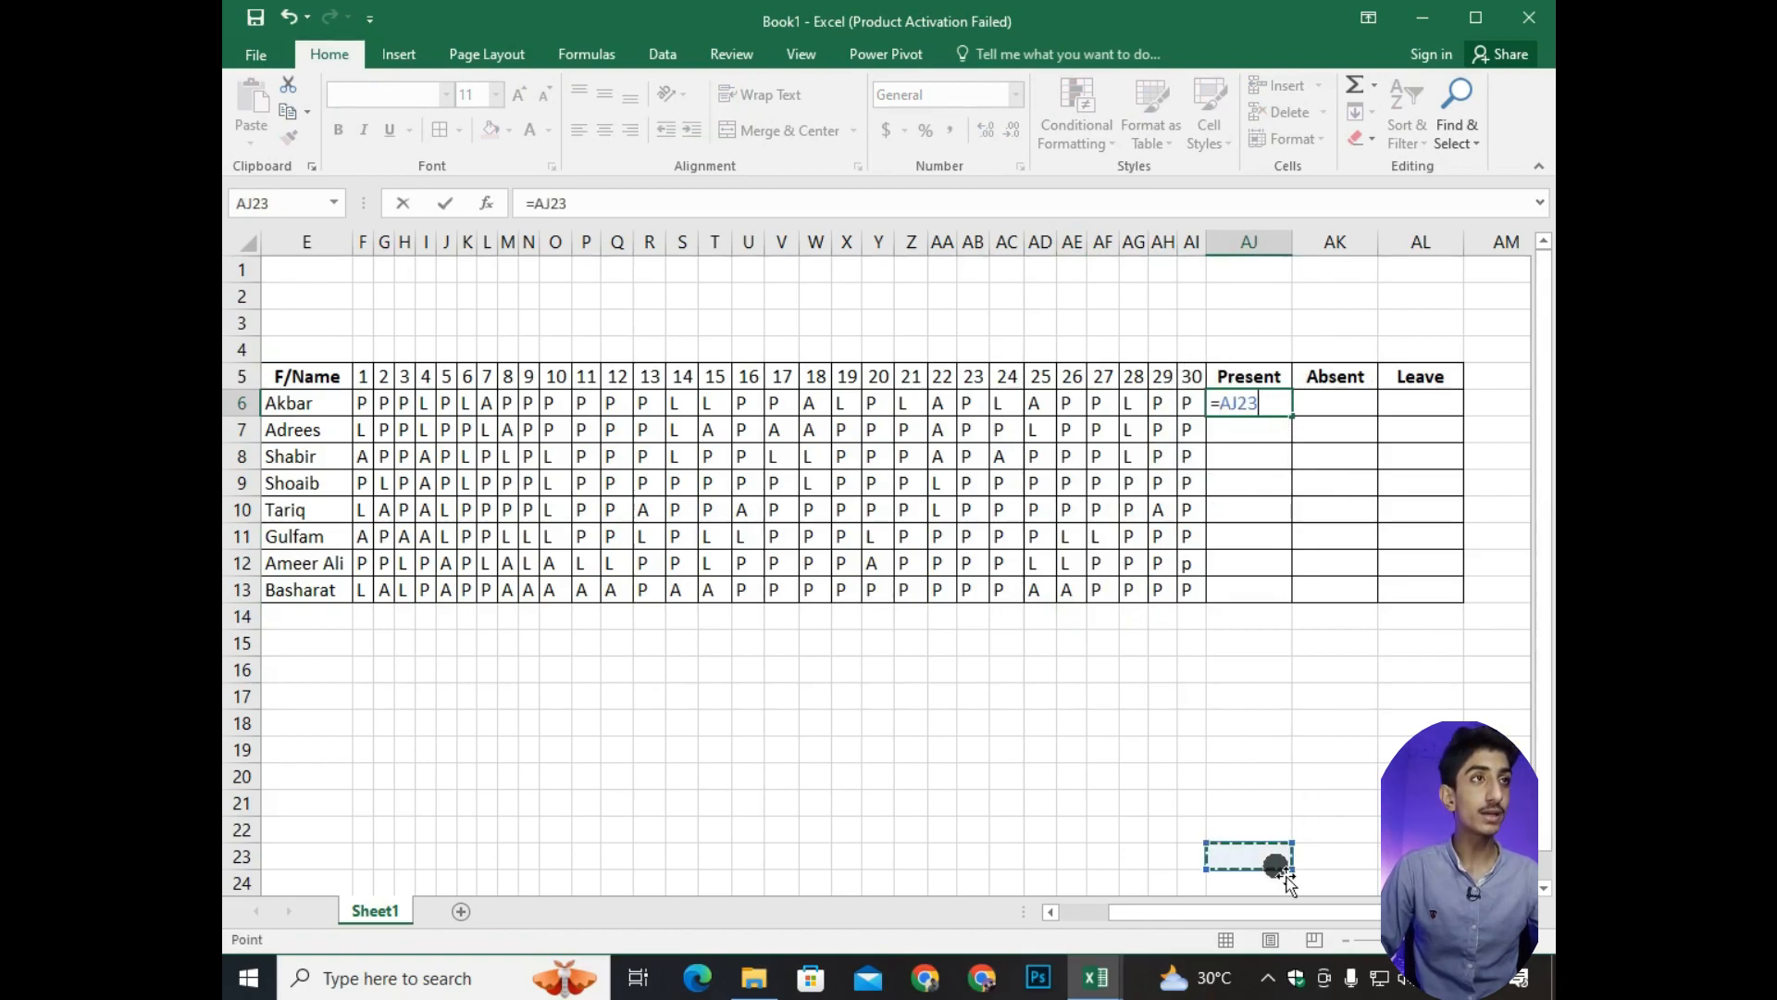
key("BackSpace")
key("BackSpace")
key("BackSpace")
key("BackSpace")
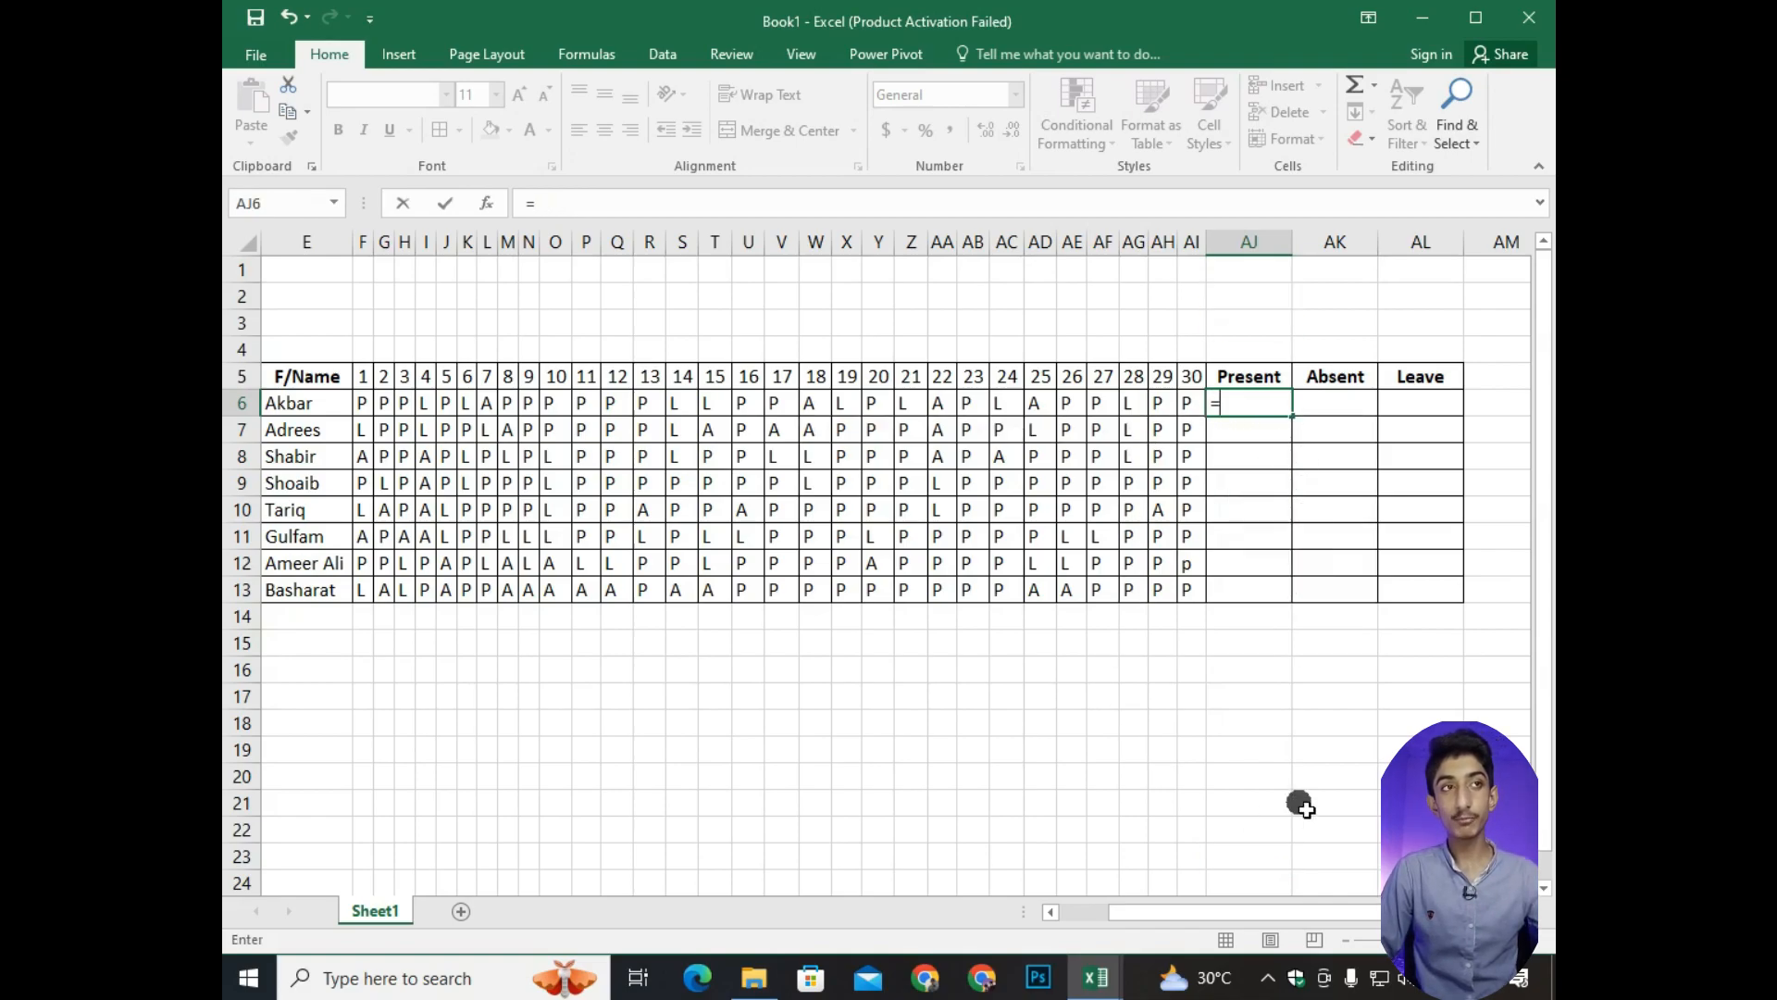
left_click(972, 696)
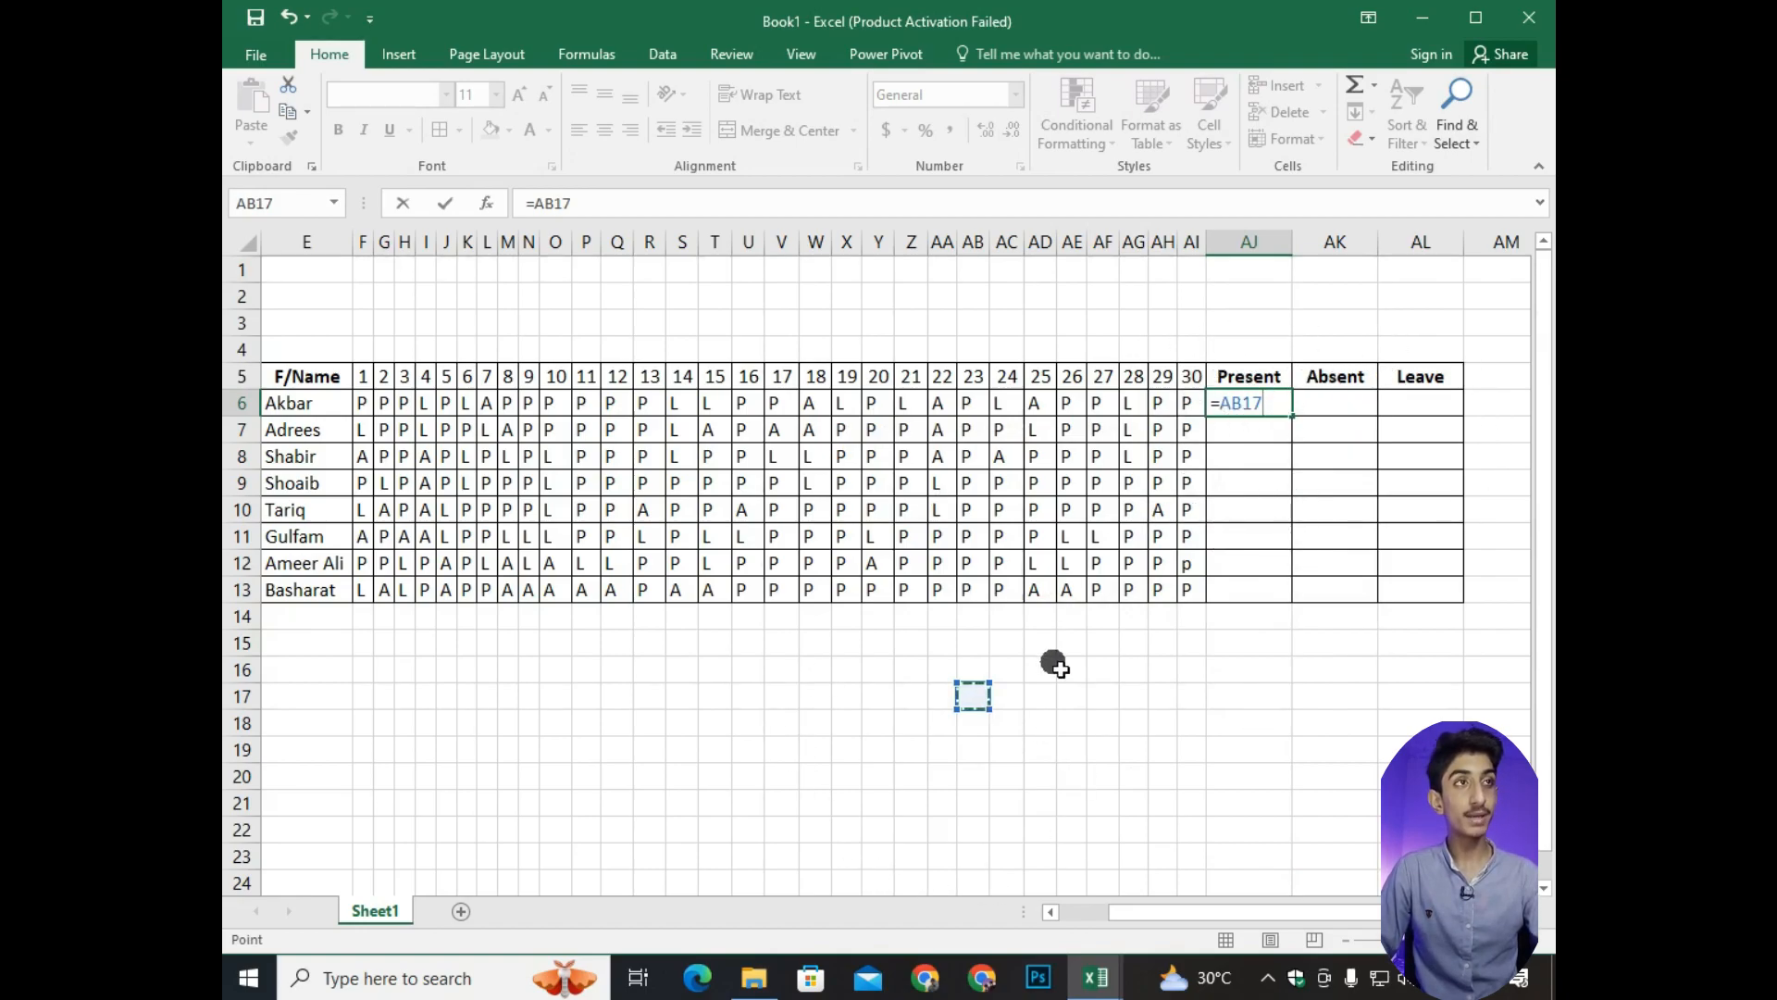
key("BackSpace")
key("BackSpace")
key("BackSpace")
key("BackSpace")
left_click(1171, 666)
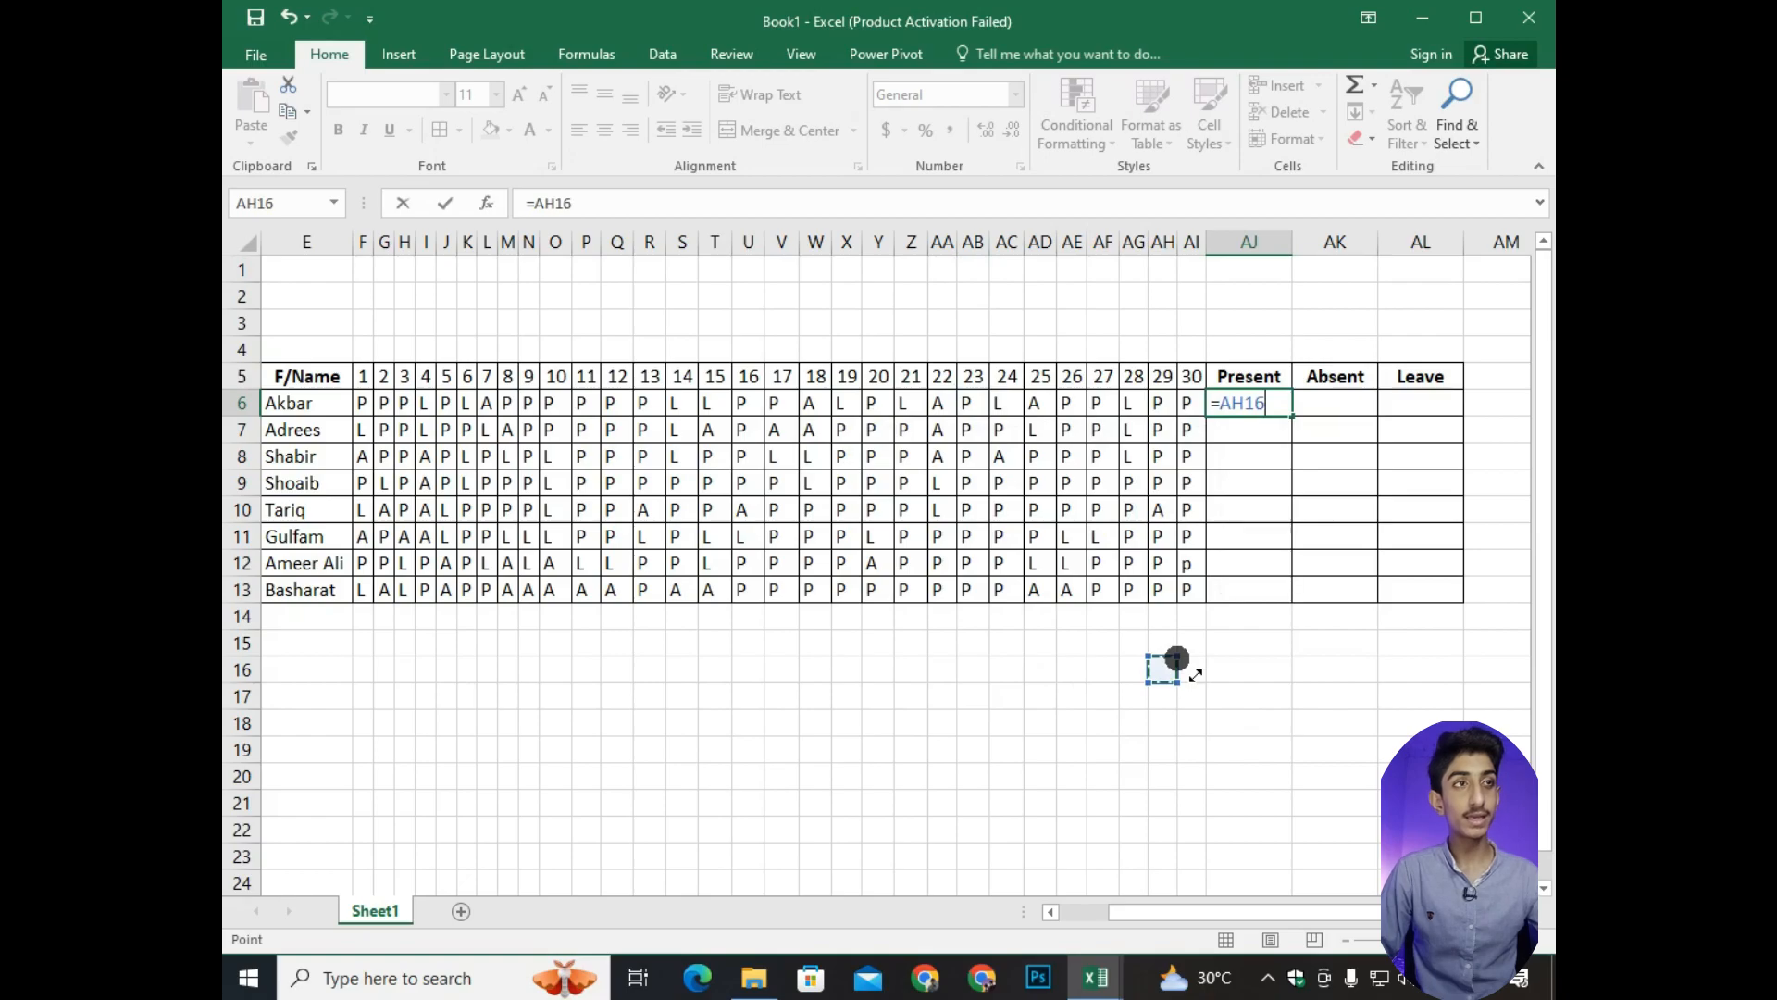
key("Down")
key("Right")
key("Right")
key("Right")
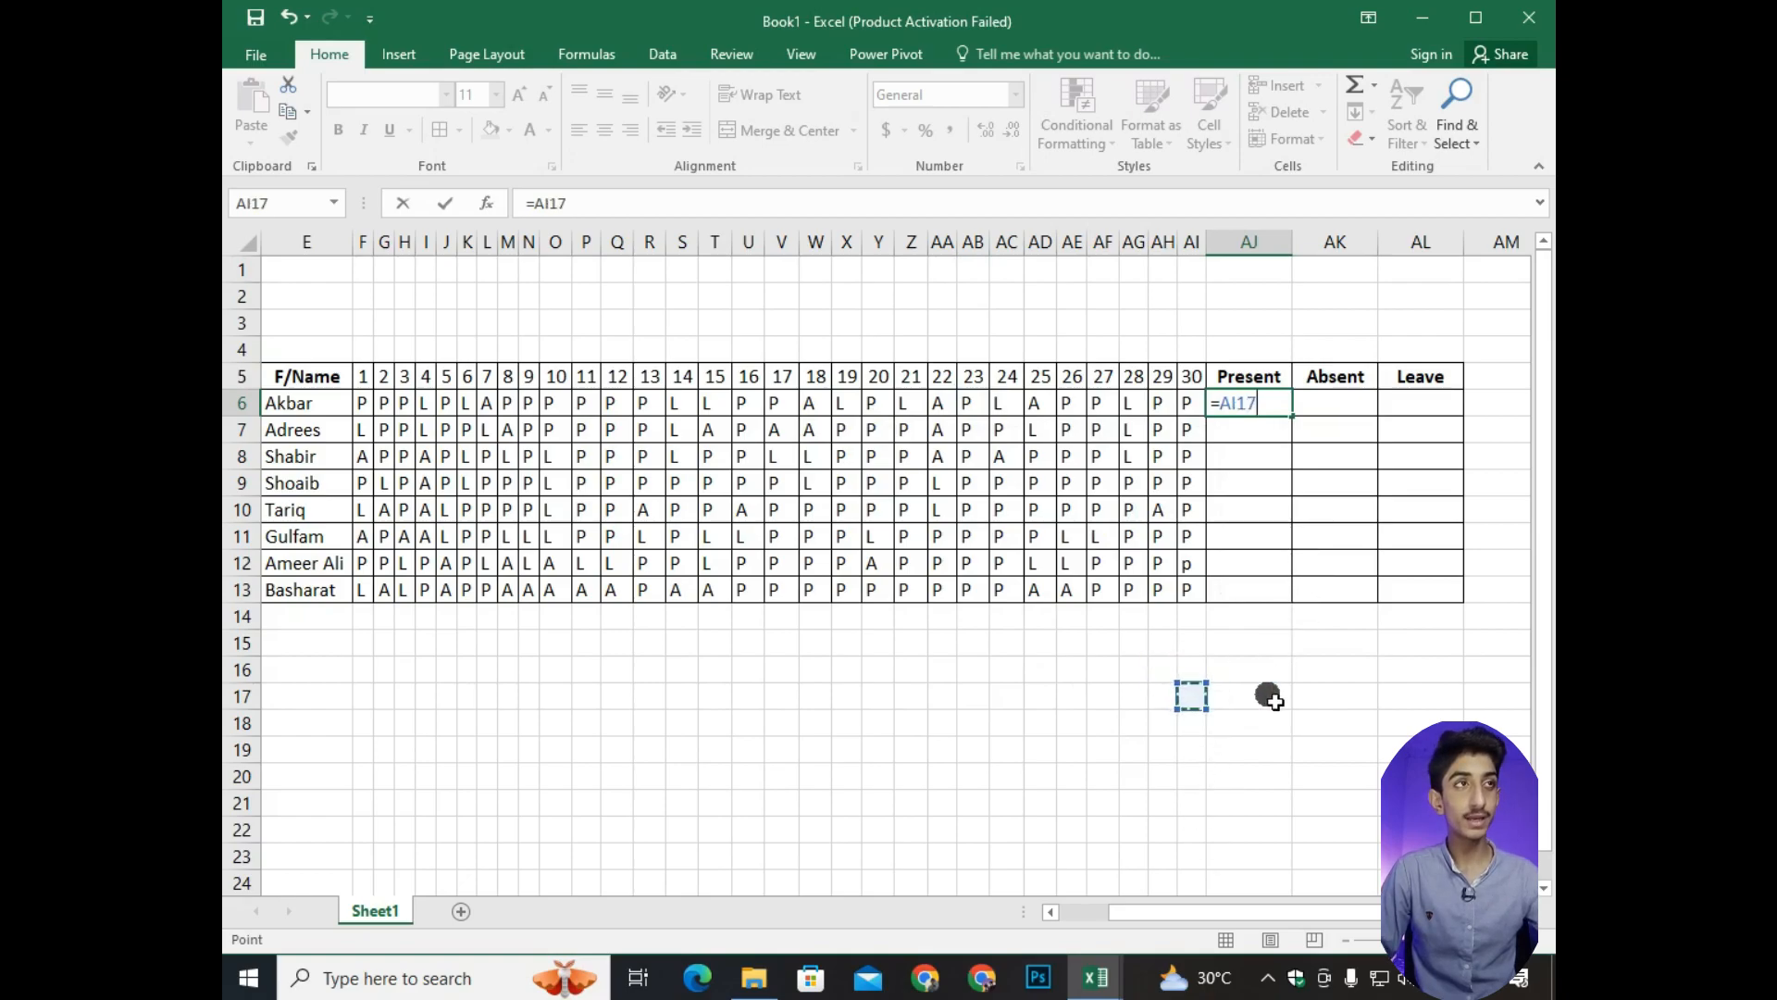
left_click(1078, 665)
key("BackSpace")
key("BackSpace")
key("BackSpace")
key("BackSpace")
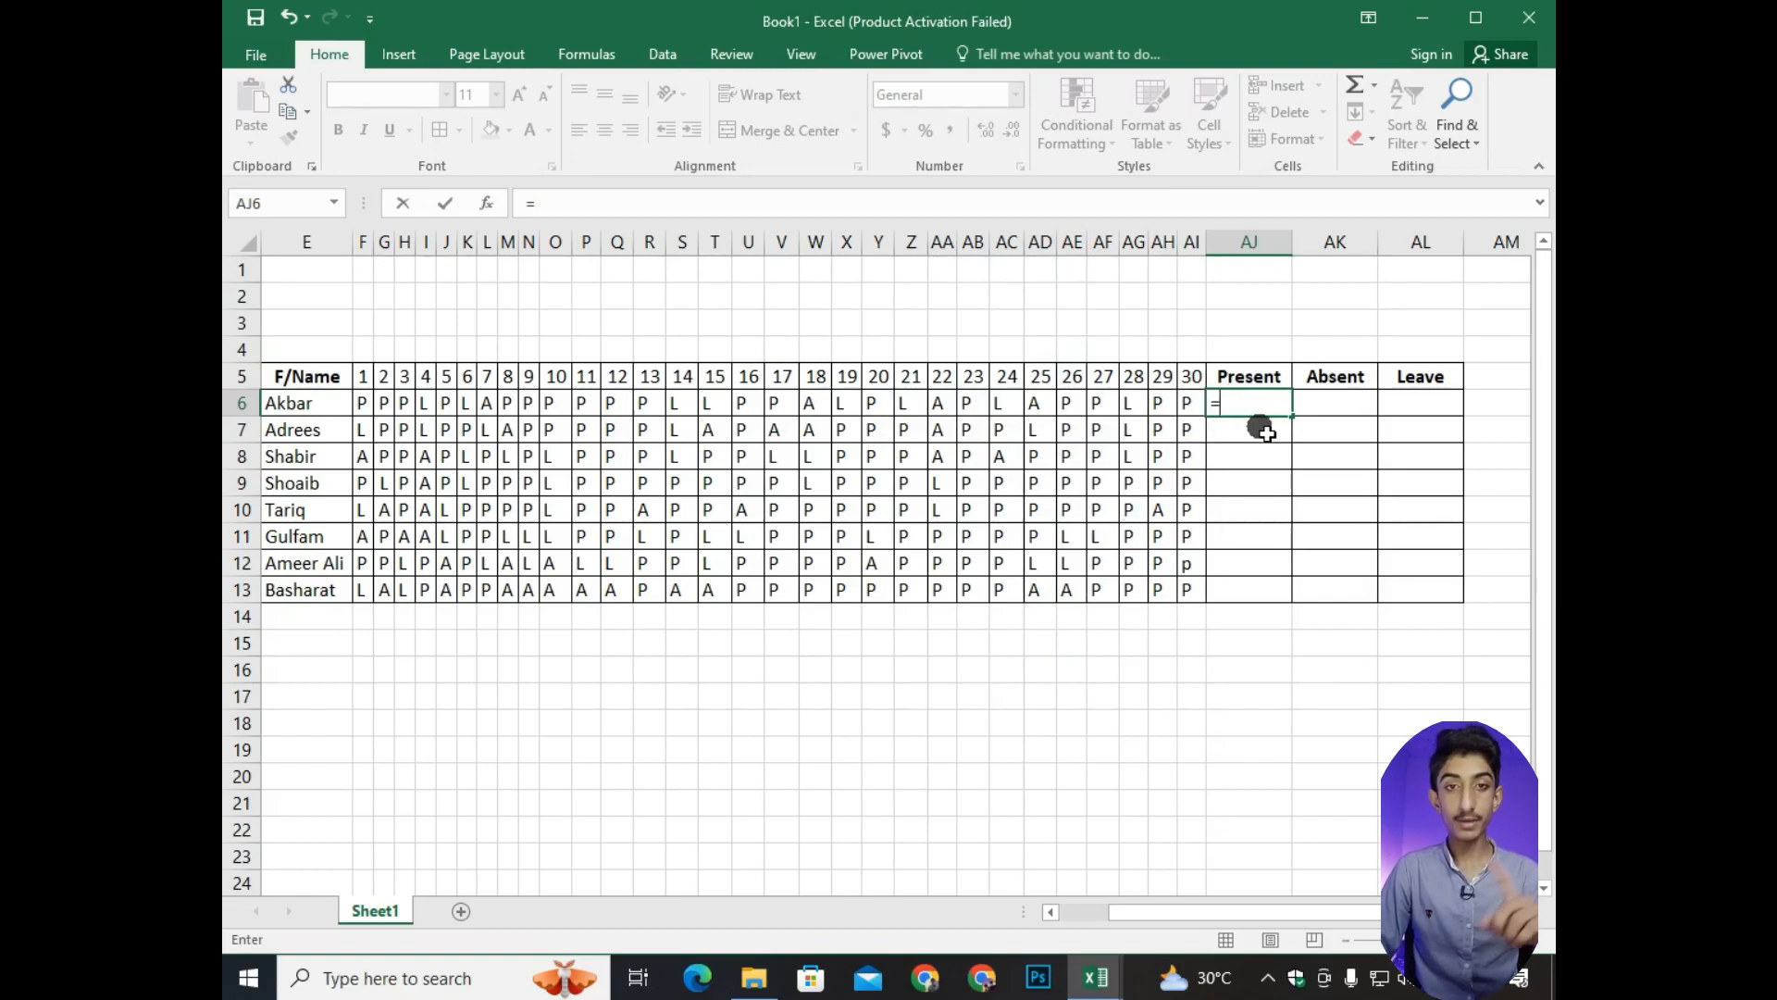
Complete the formula =COUNTIF(F6:AI6,"P") in AJ6 to count the first student's present days.
type("co")
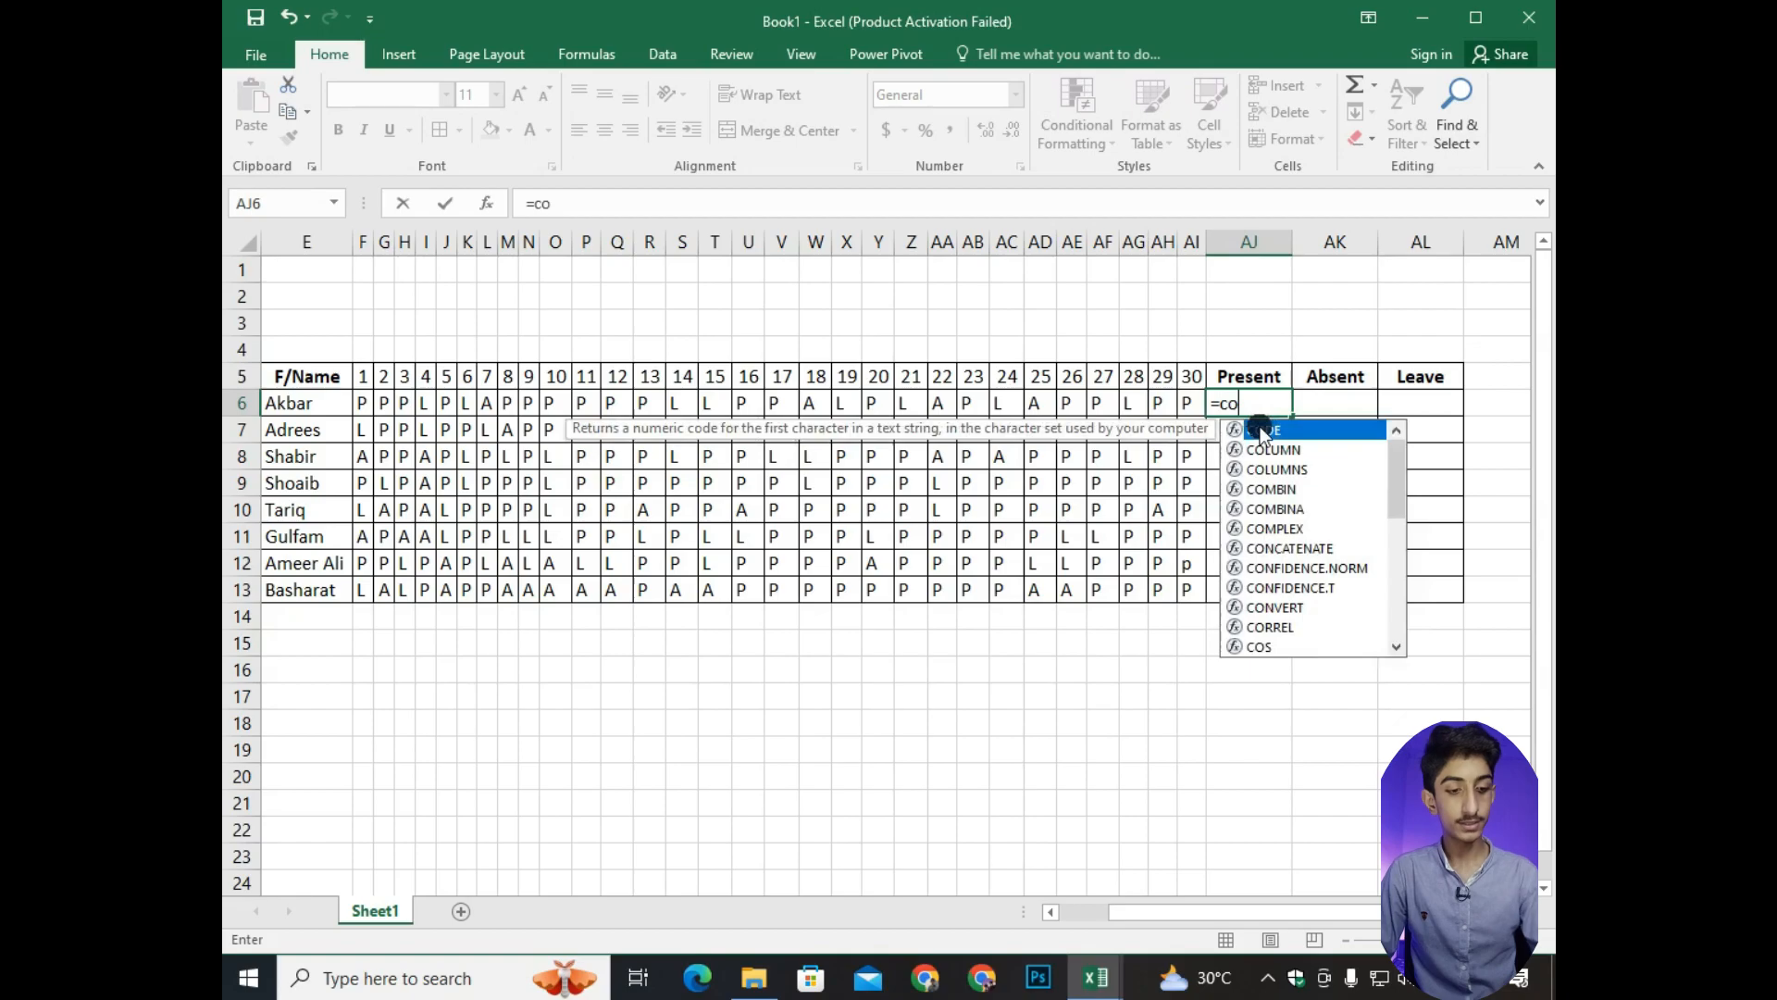
type("untio")
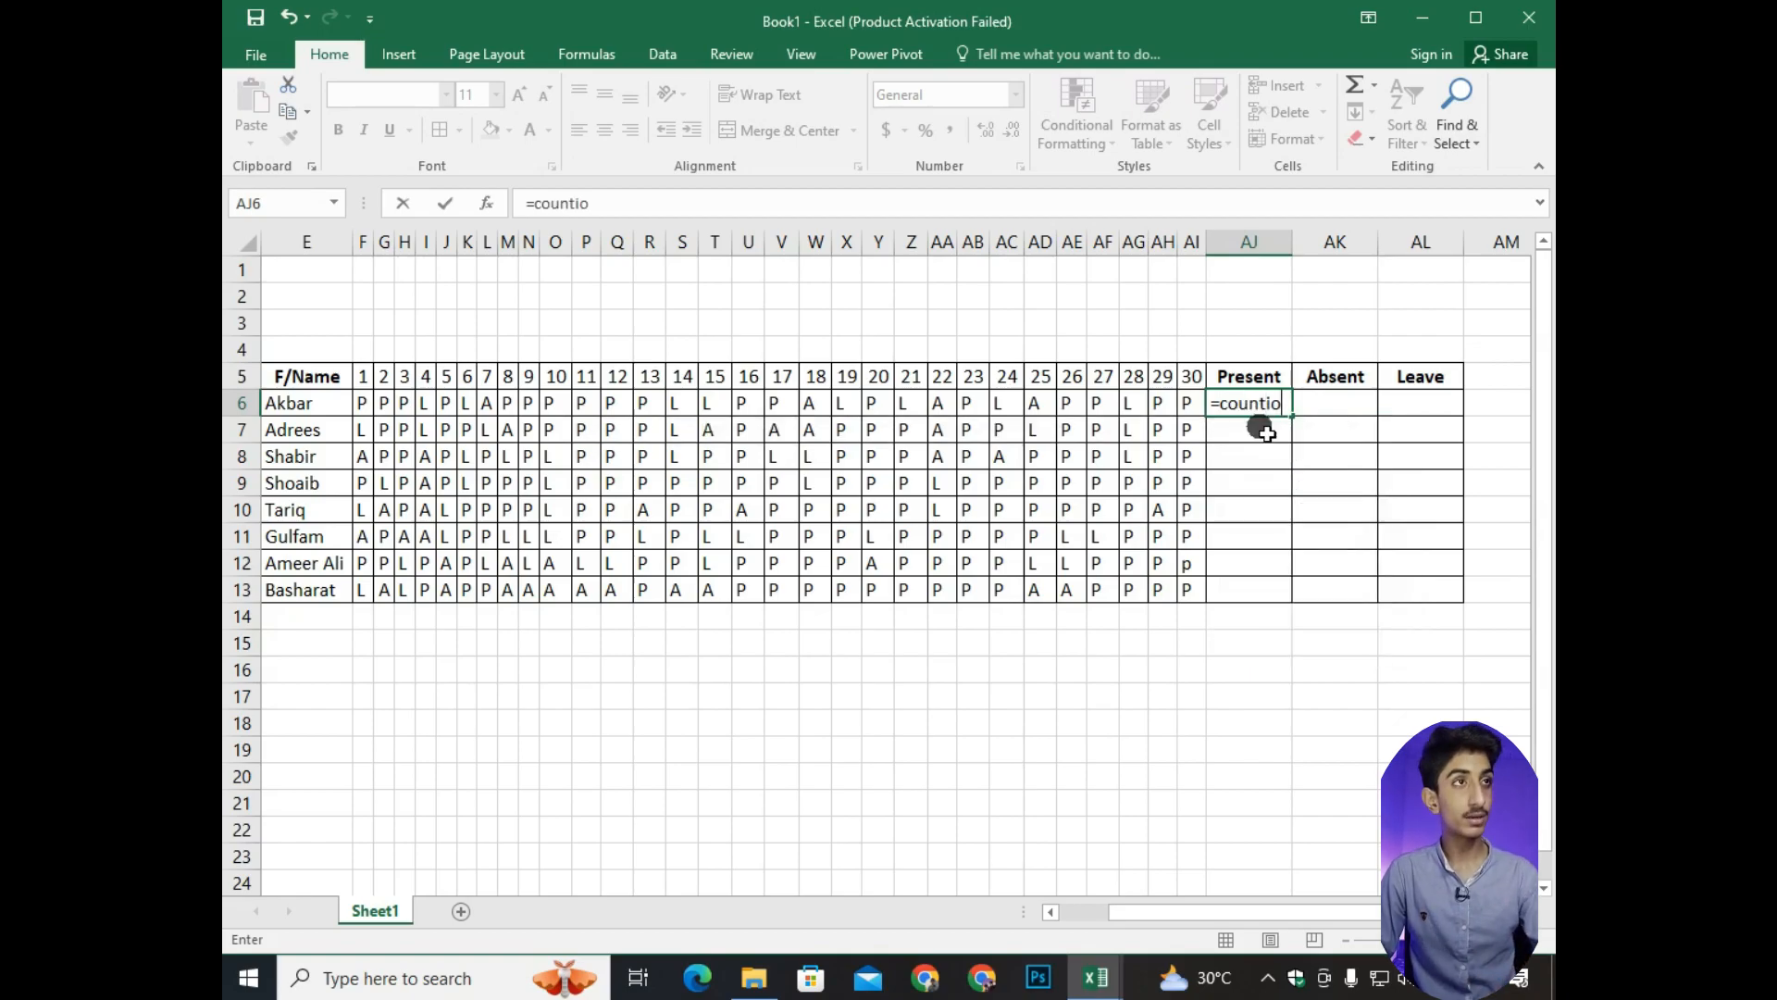
key("BackSpace")
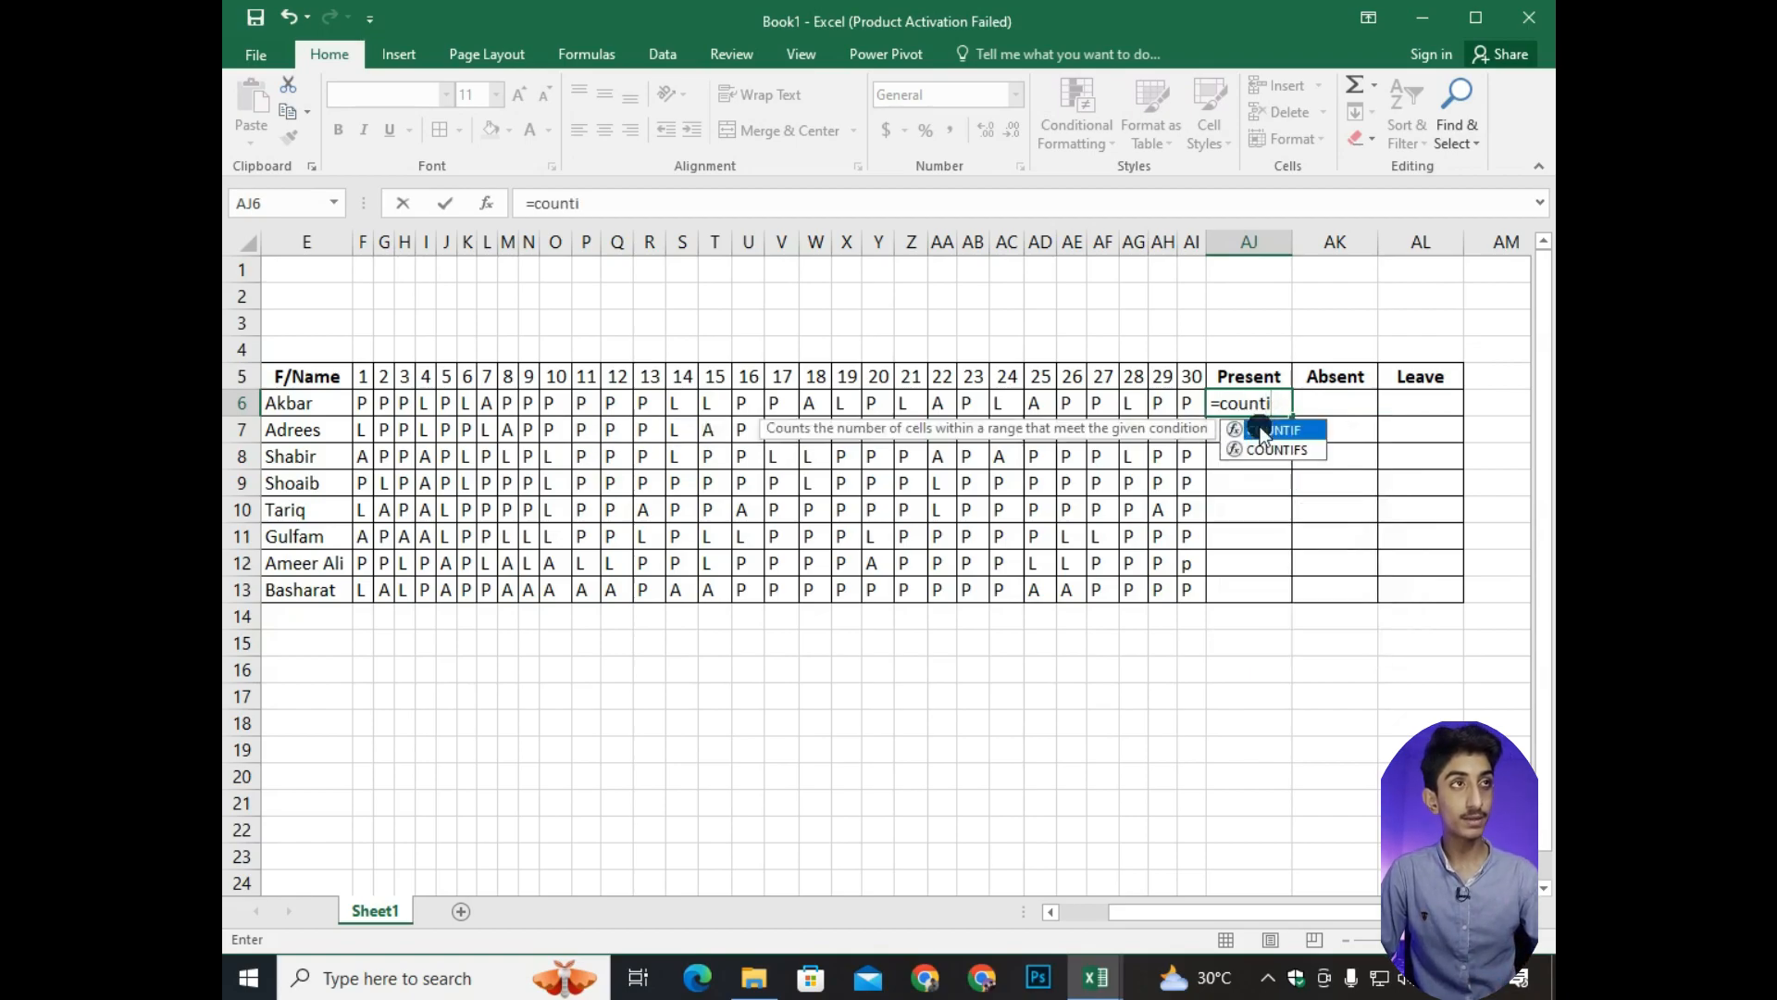
type("f")
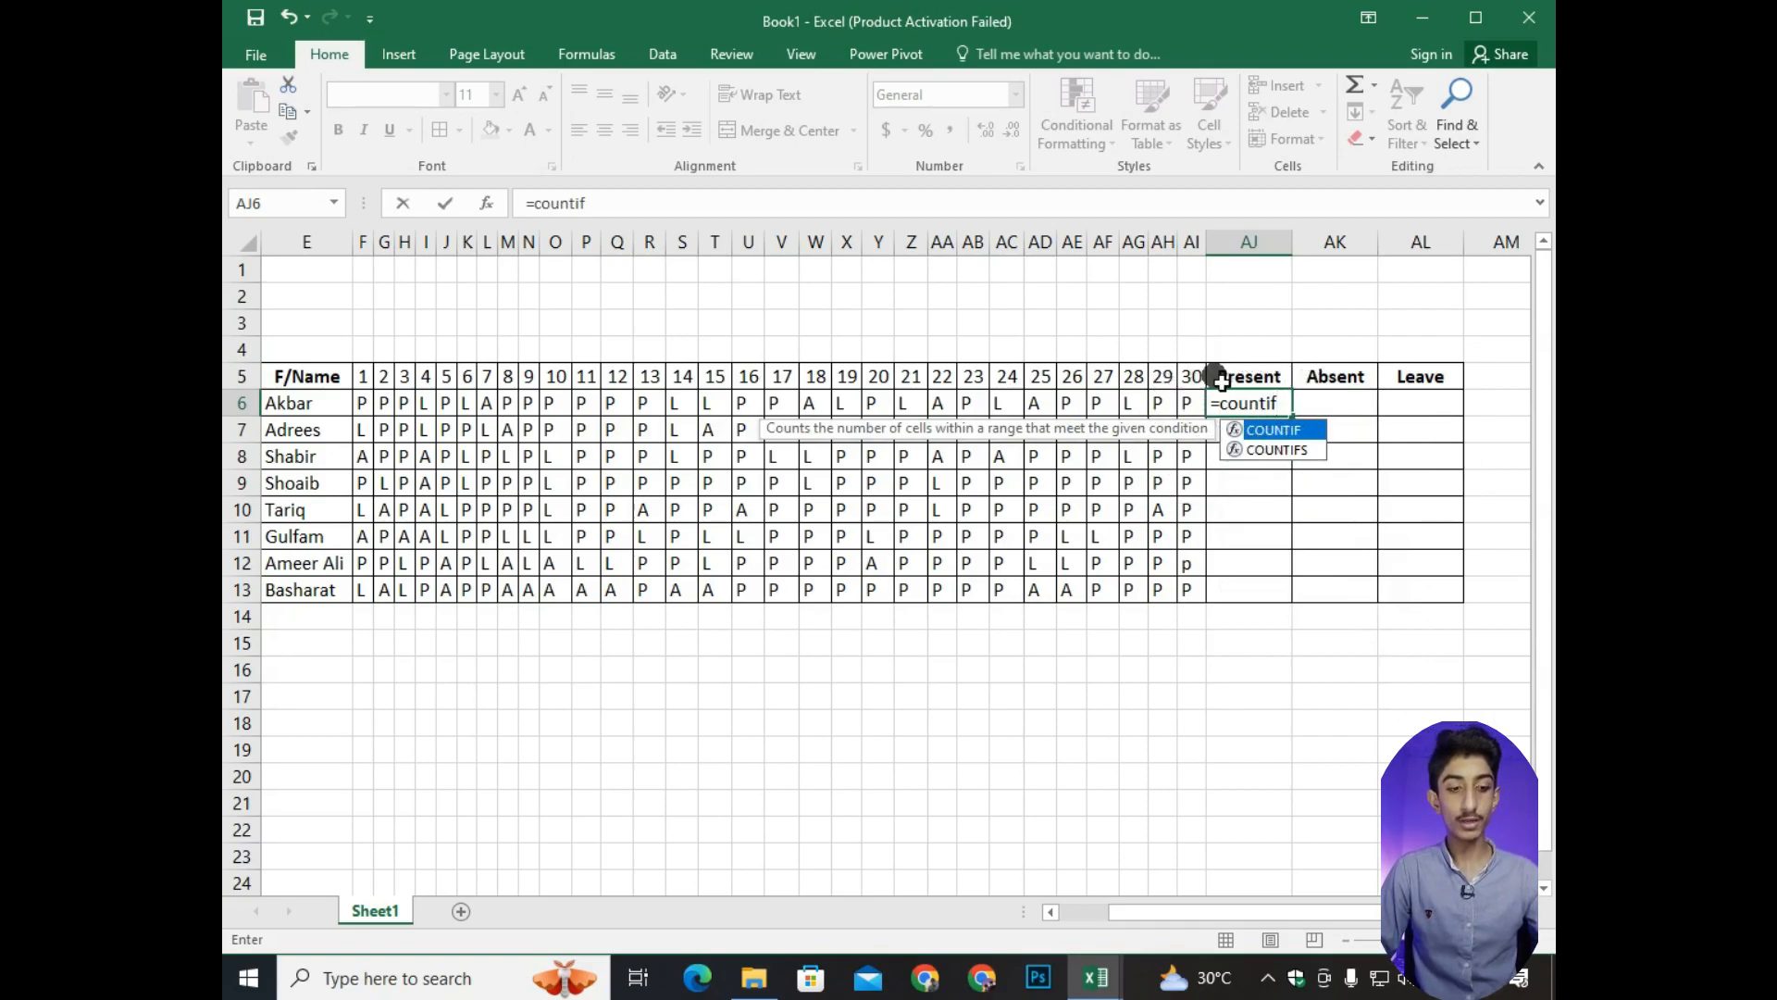
type("(")
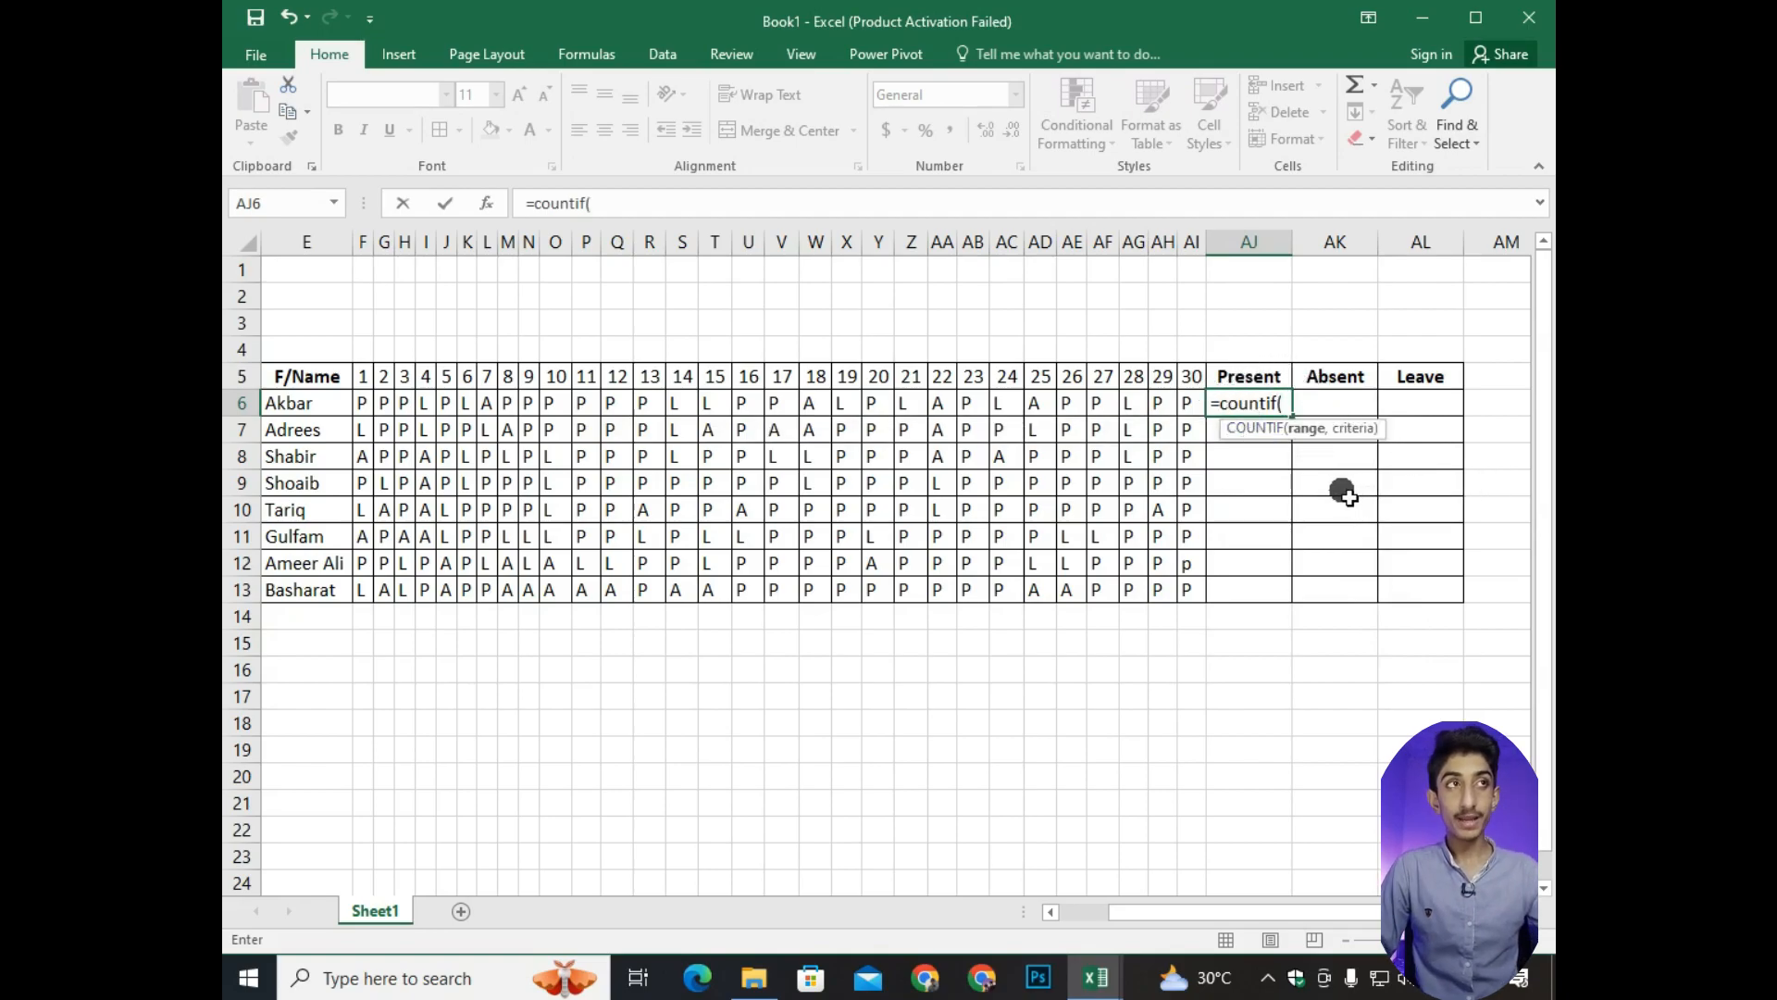
mouse_move(1185, 916)
left_mouse_down()
mouse_move(1122, 910)
mouse_move(1180, 920)
left_mouse_up()
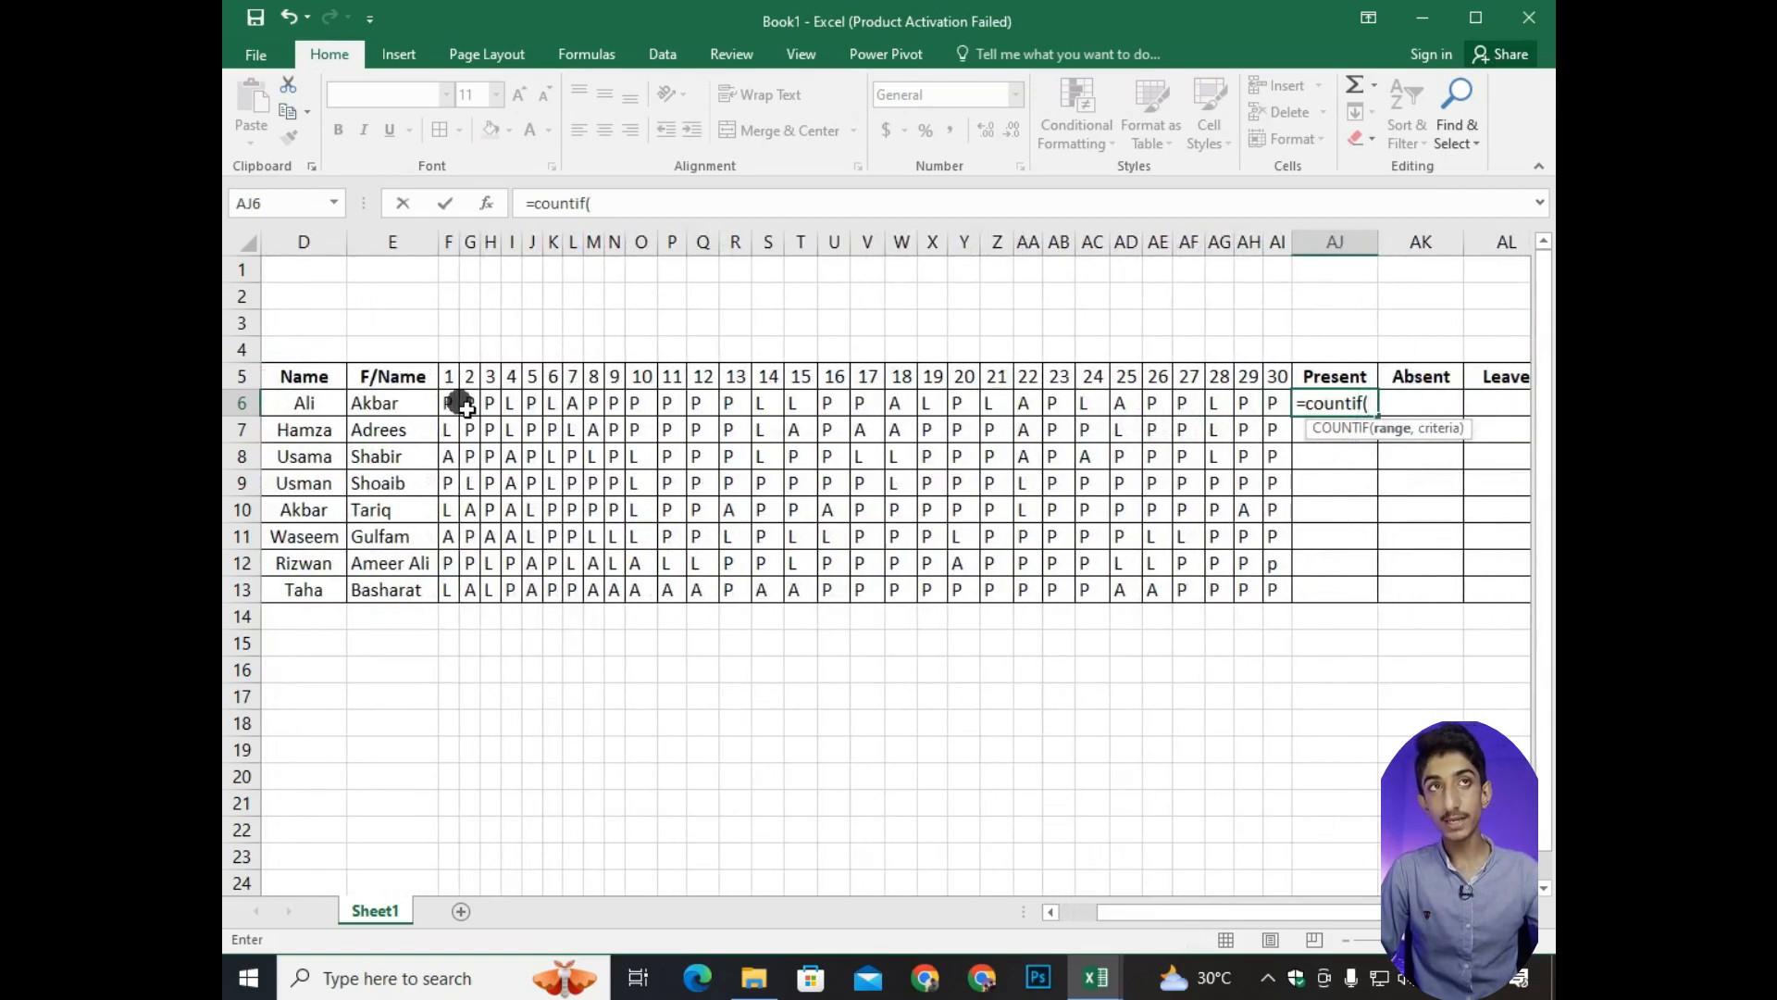
left_click_drag(524, 451, 1154, 458)
left_click_drag(1289, 435, 1290, 404)
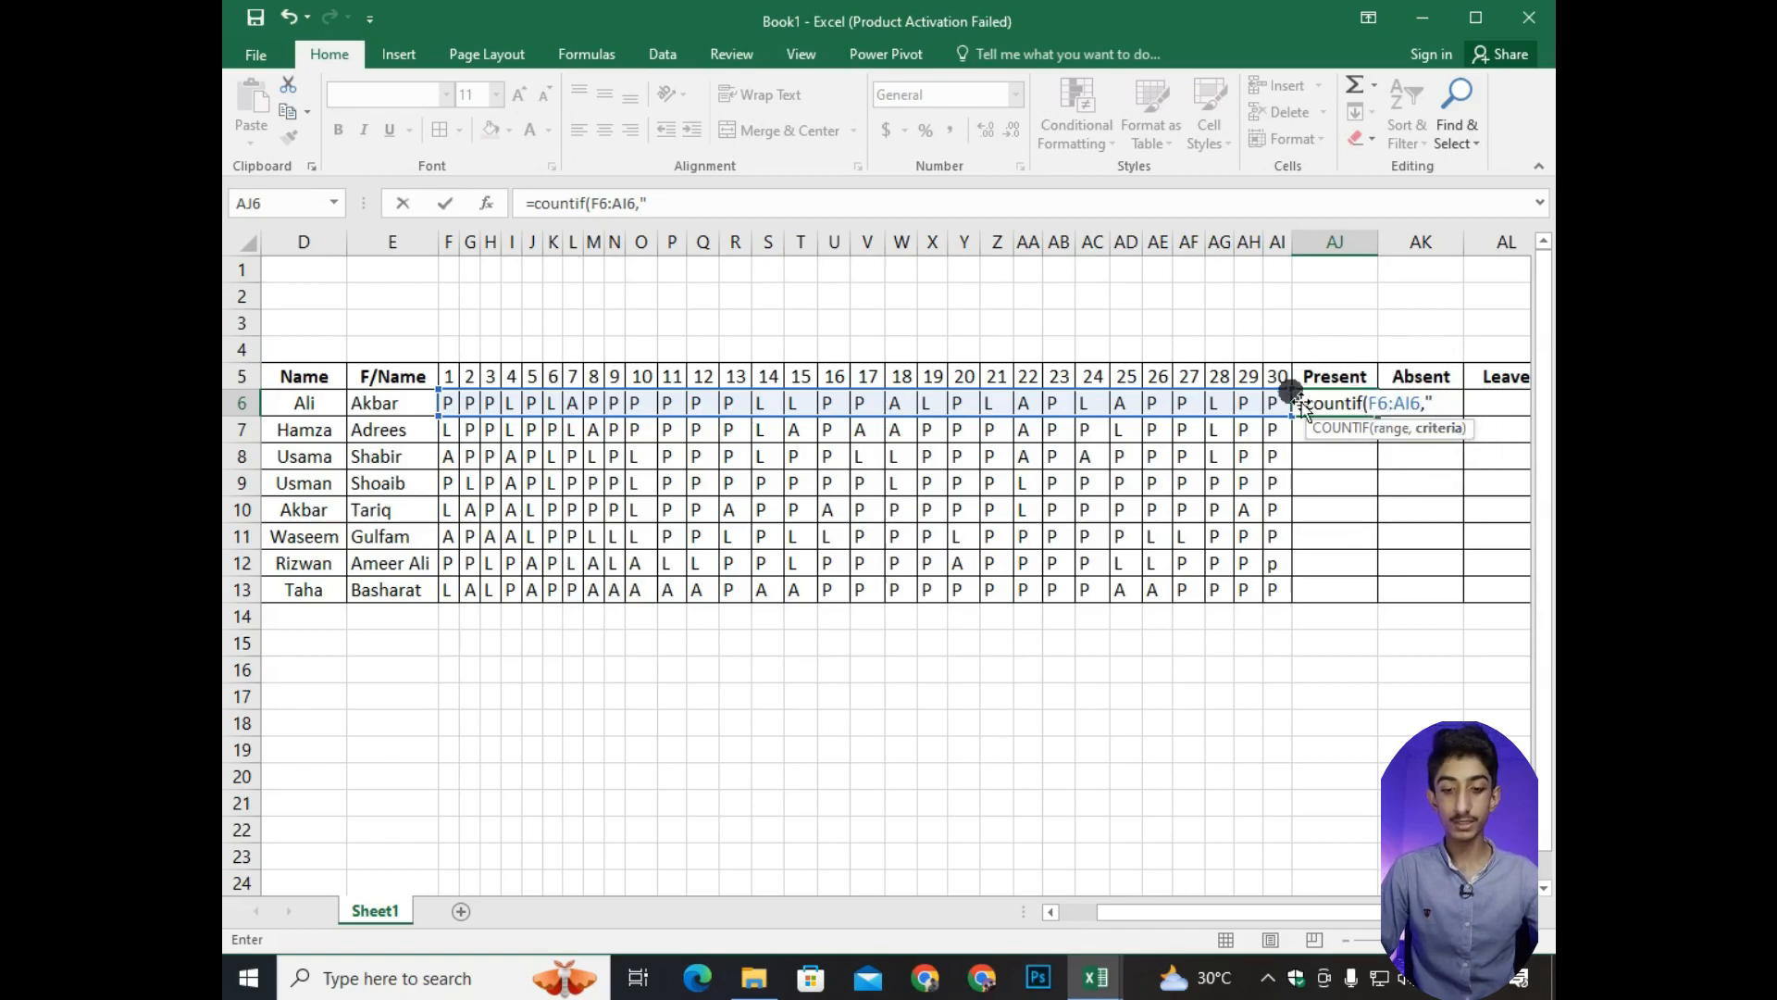
type("P")
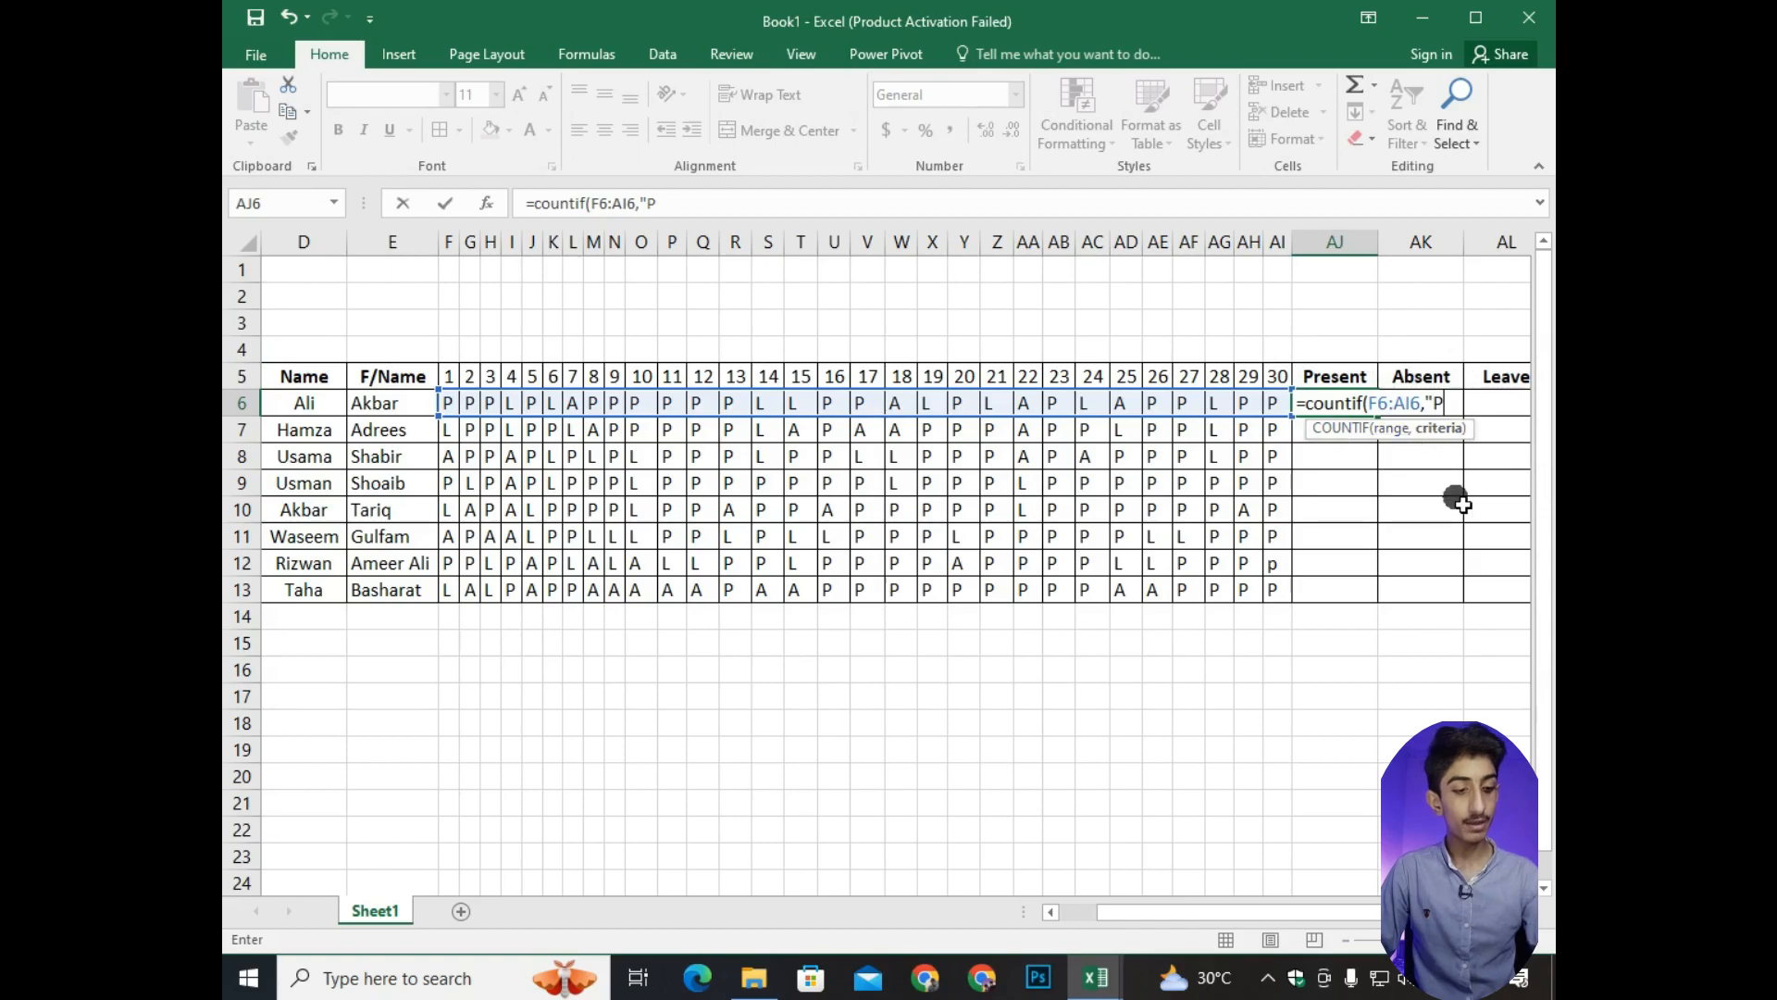
type("\"")
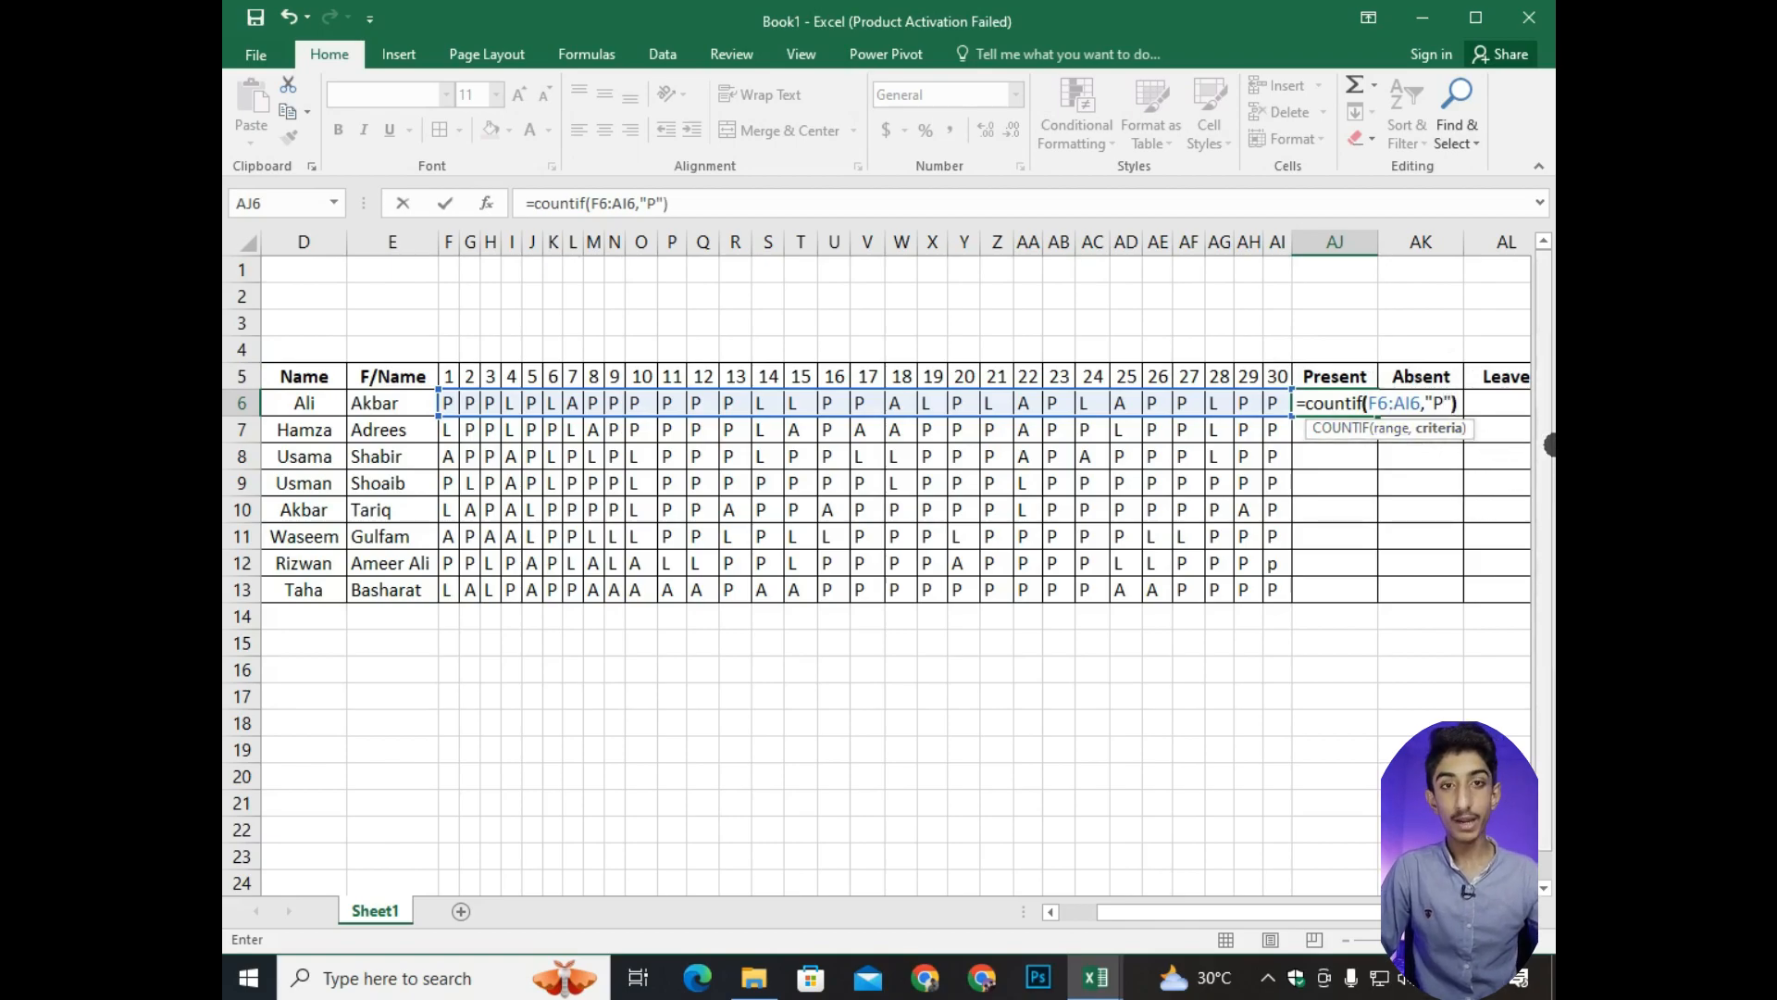
key("Return")
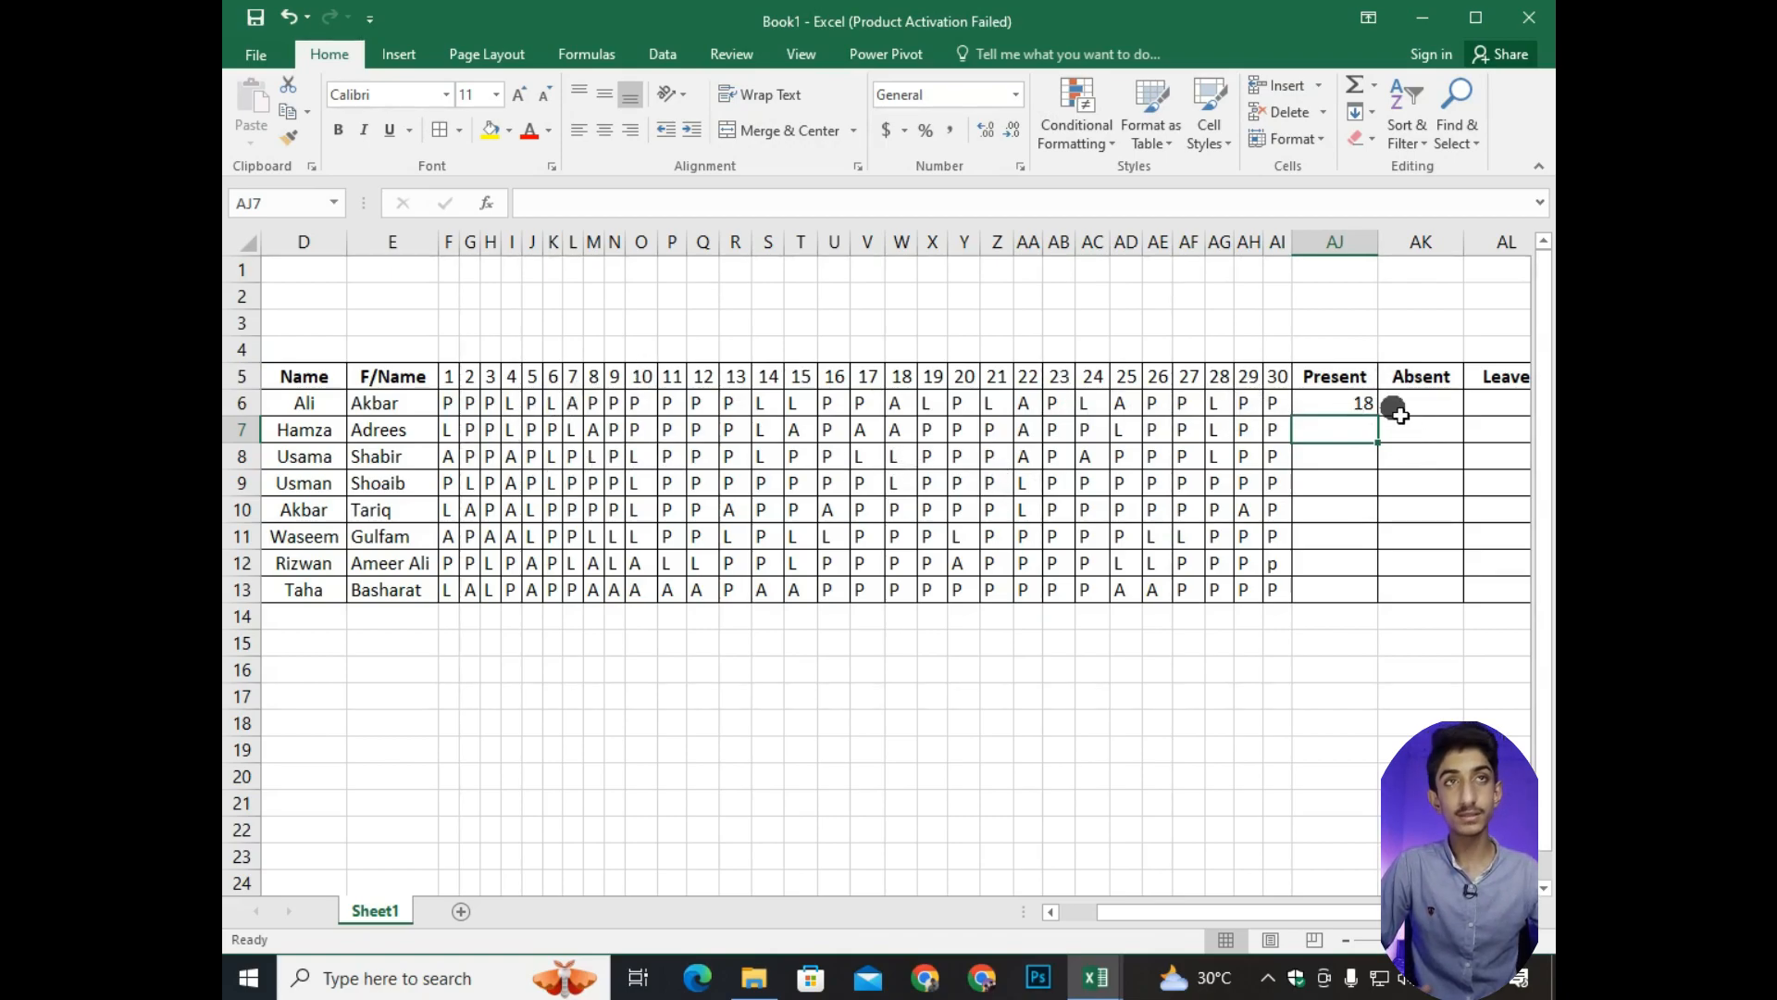
Fill the Present formula from AJ6 down through AJ13 for all the students.
left_click_drag(1217, 912, 1197, 913)
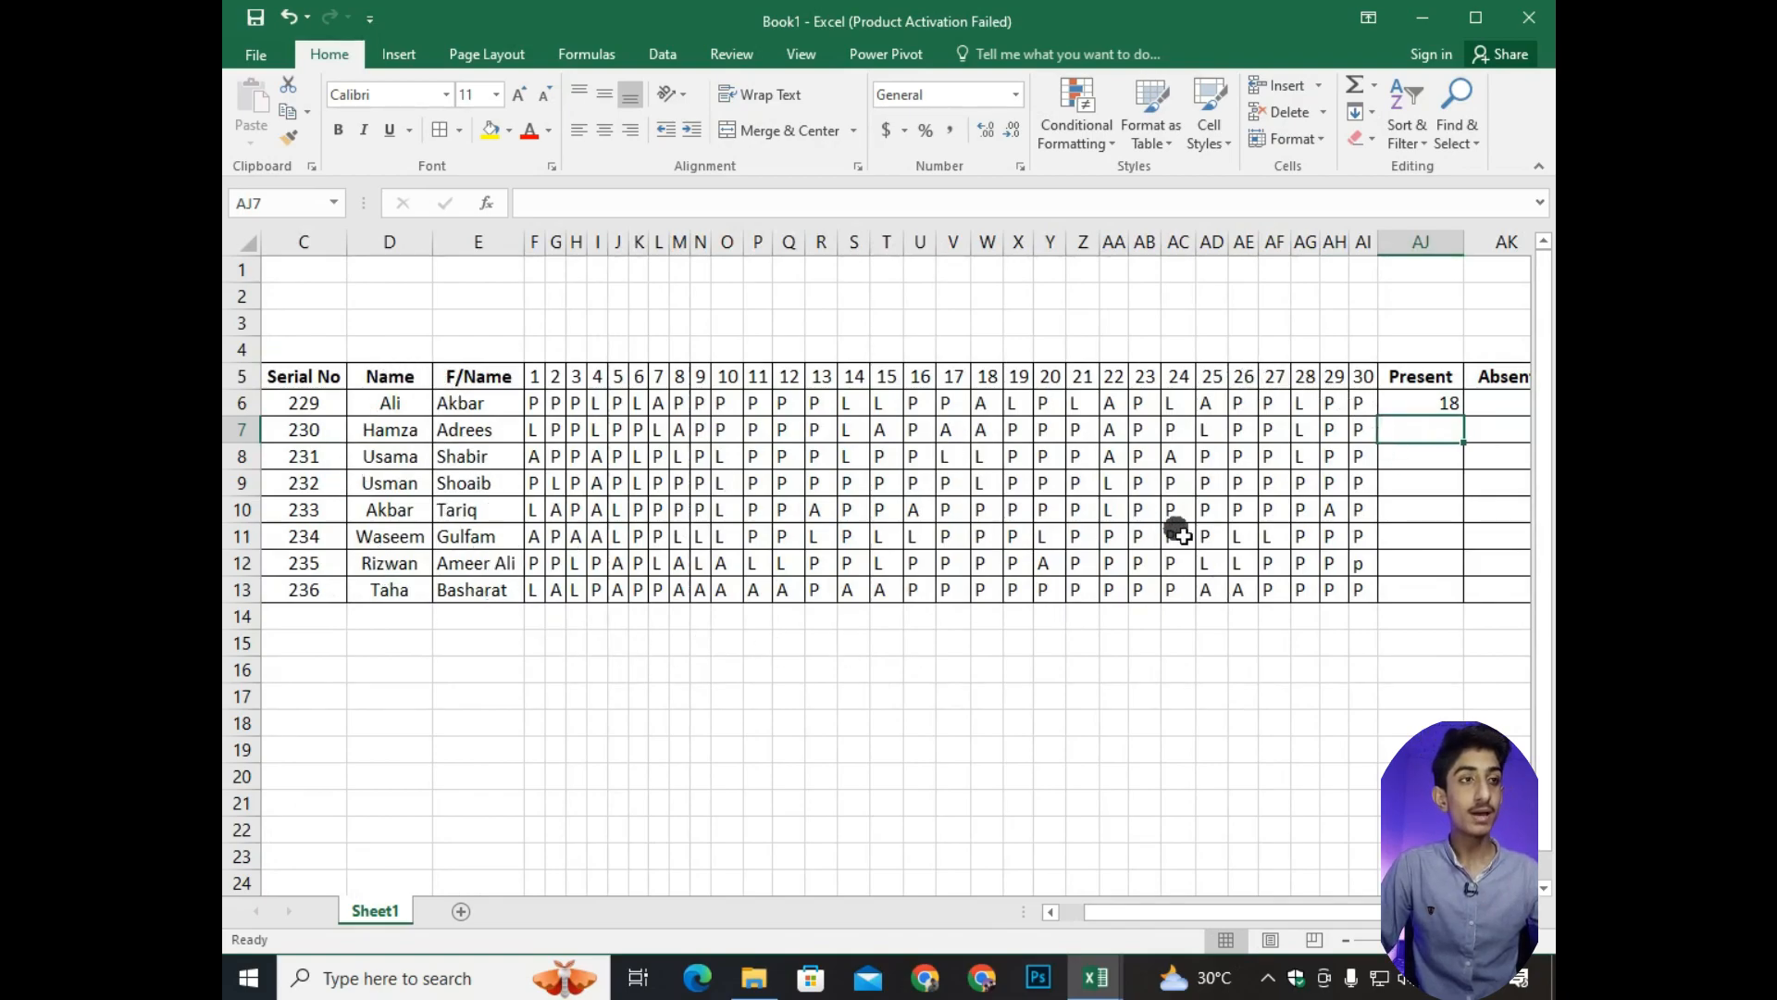
left_click_drag(1227, 912, 1249, 913)
key("Up")
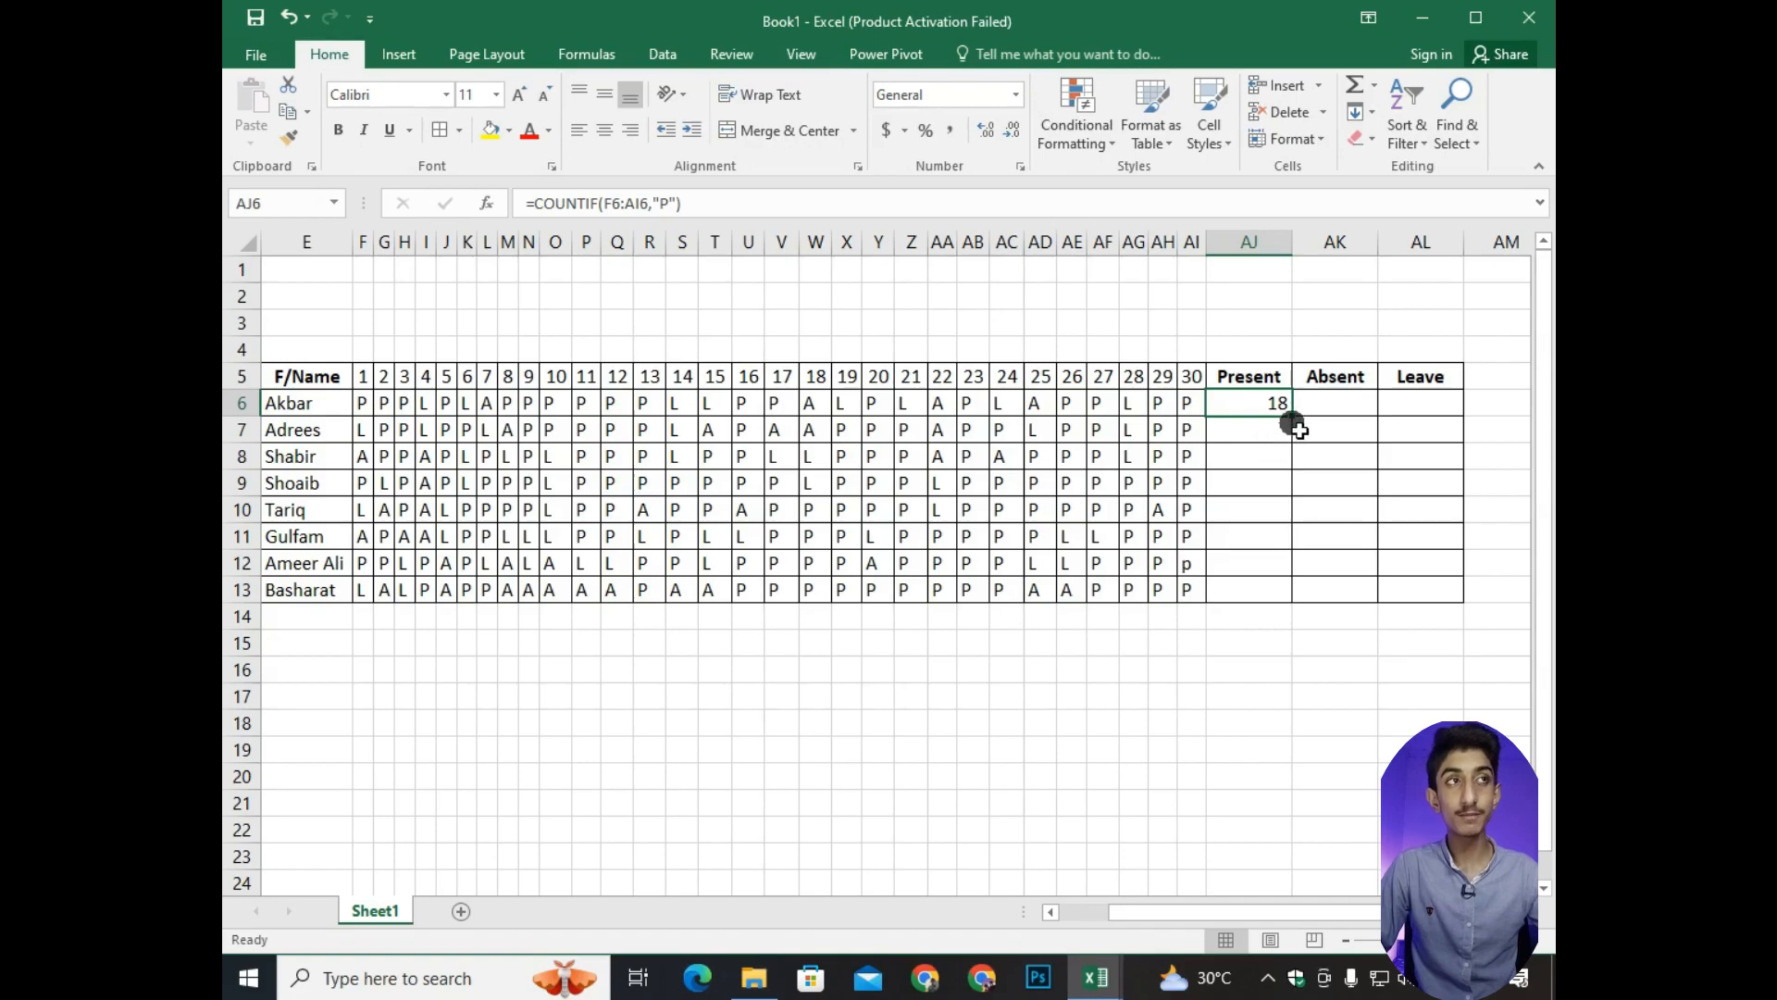
left_click_drag(1294, 414, 1306, 597)
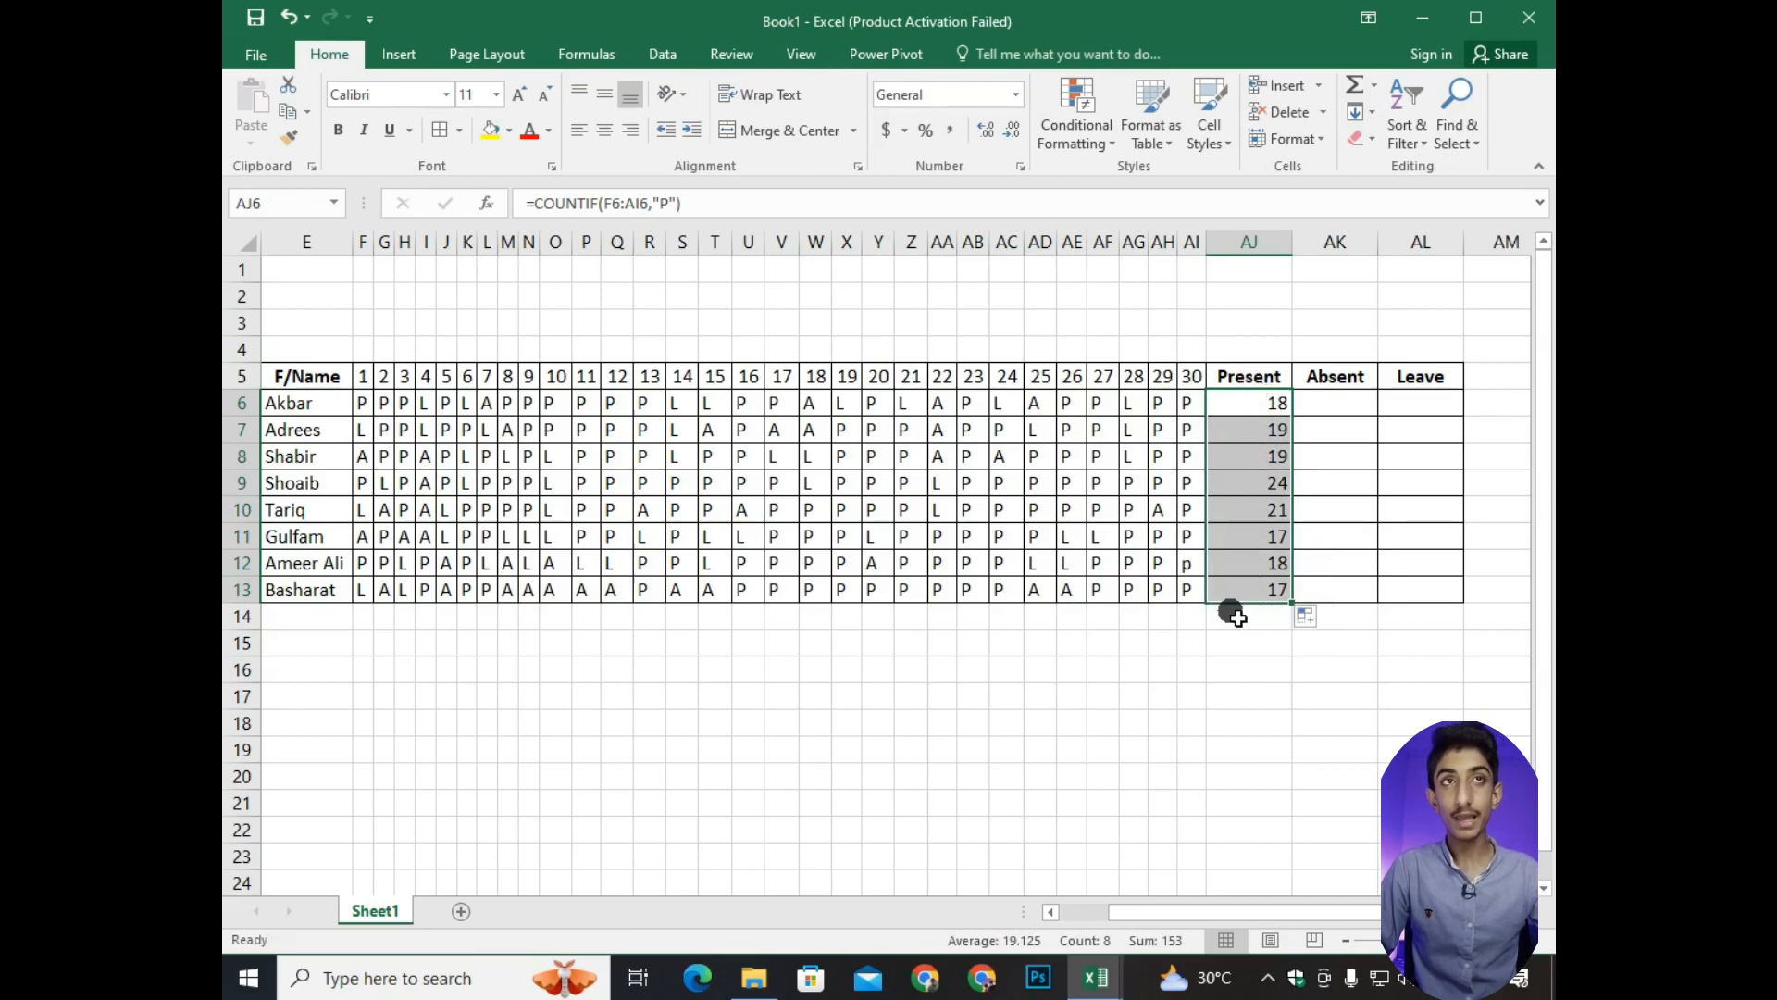
Enter =COUNTIF(F6:AI6,"A") in AK6 to count the first student's absent days.
left_click(1342, 408)
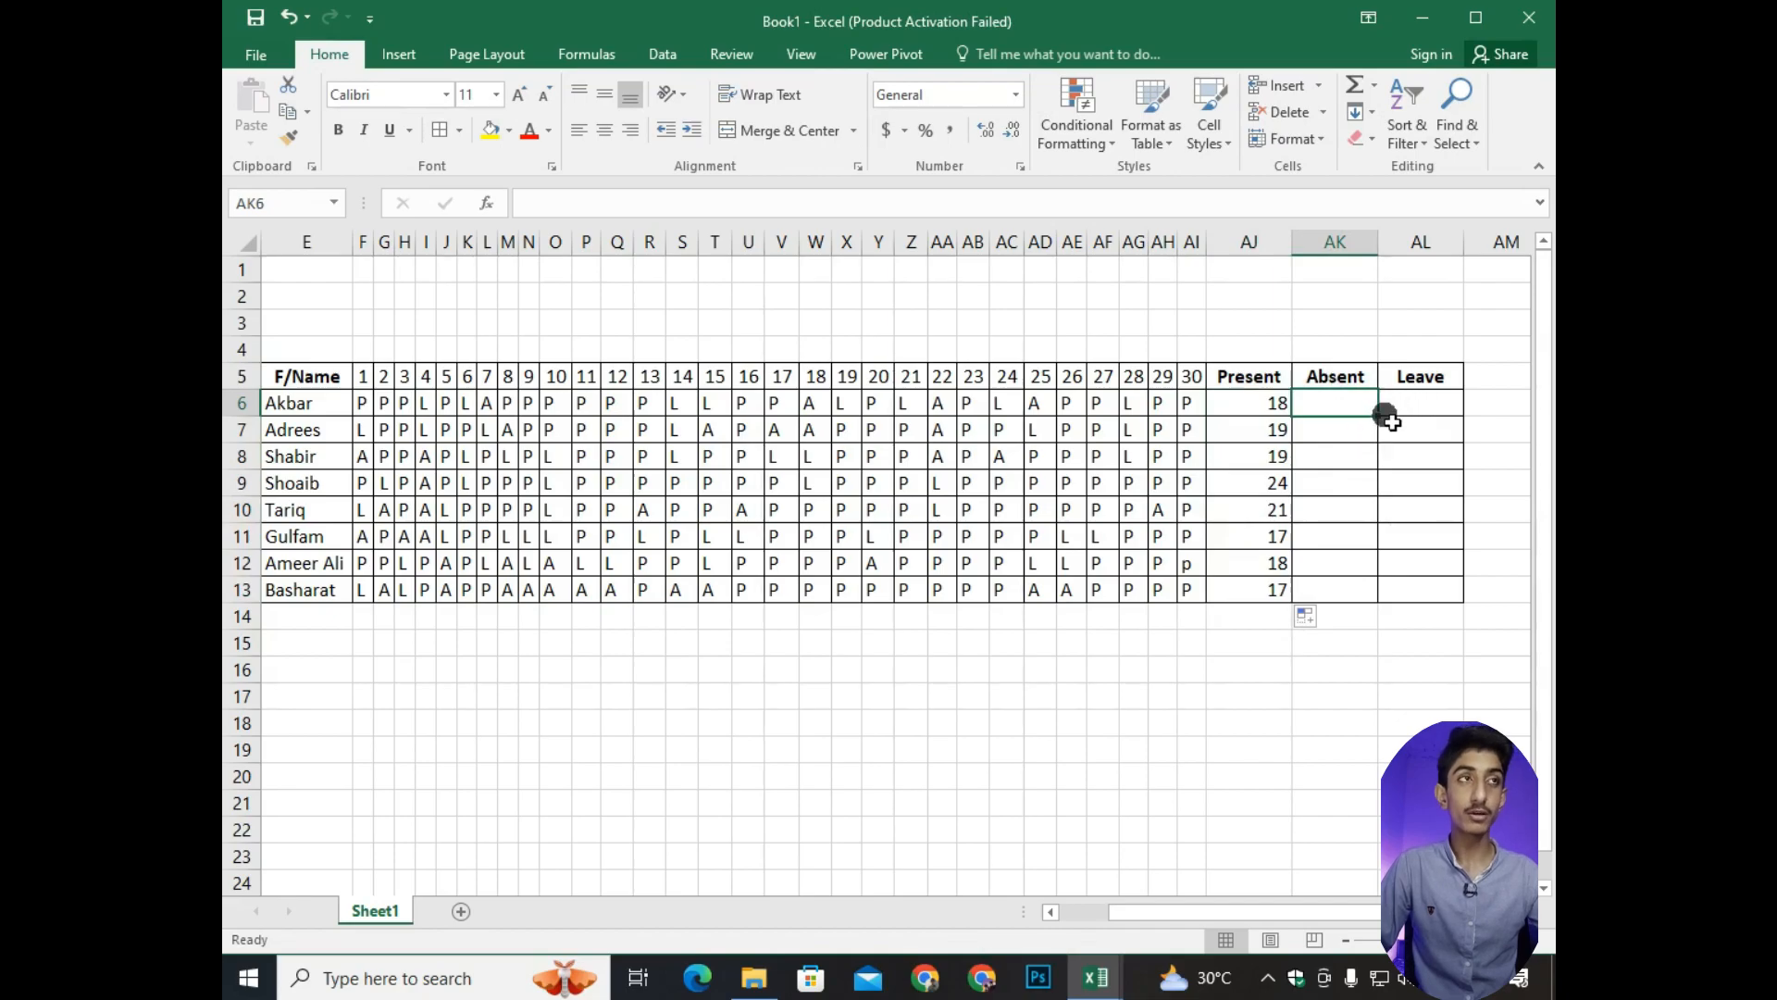
type("=")
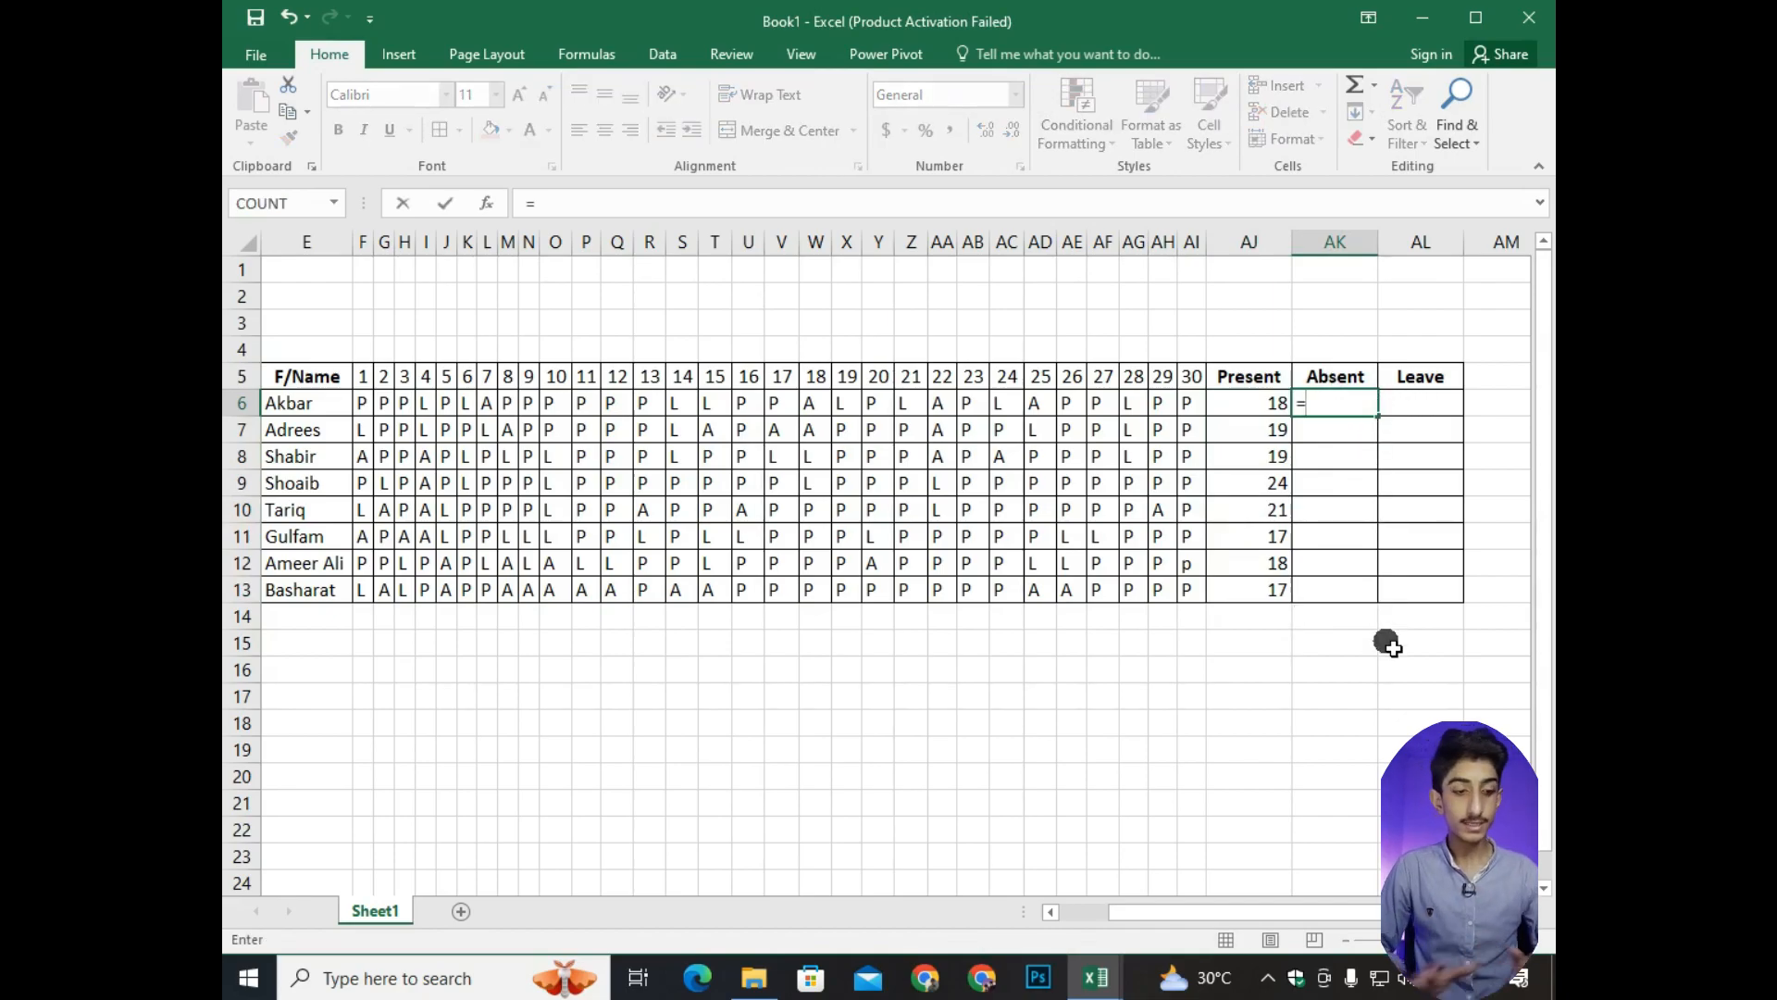
key("BackSpace")
type("=count")
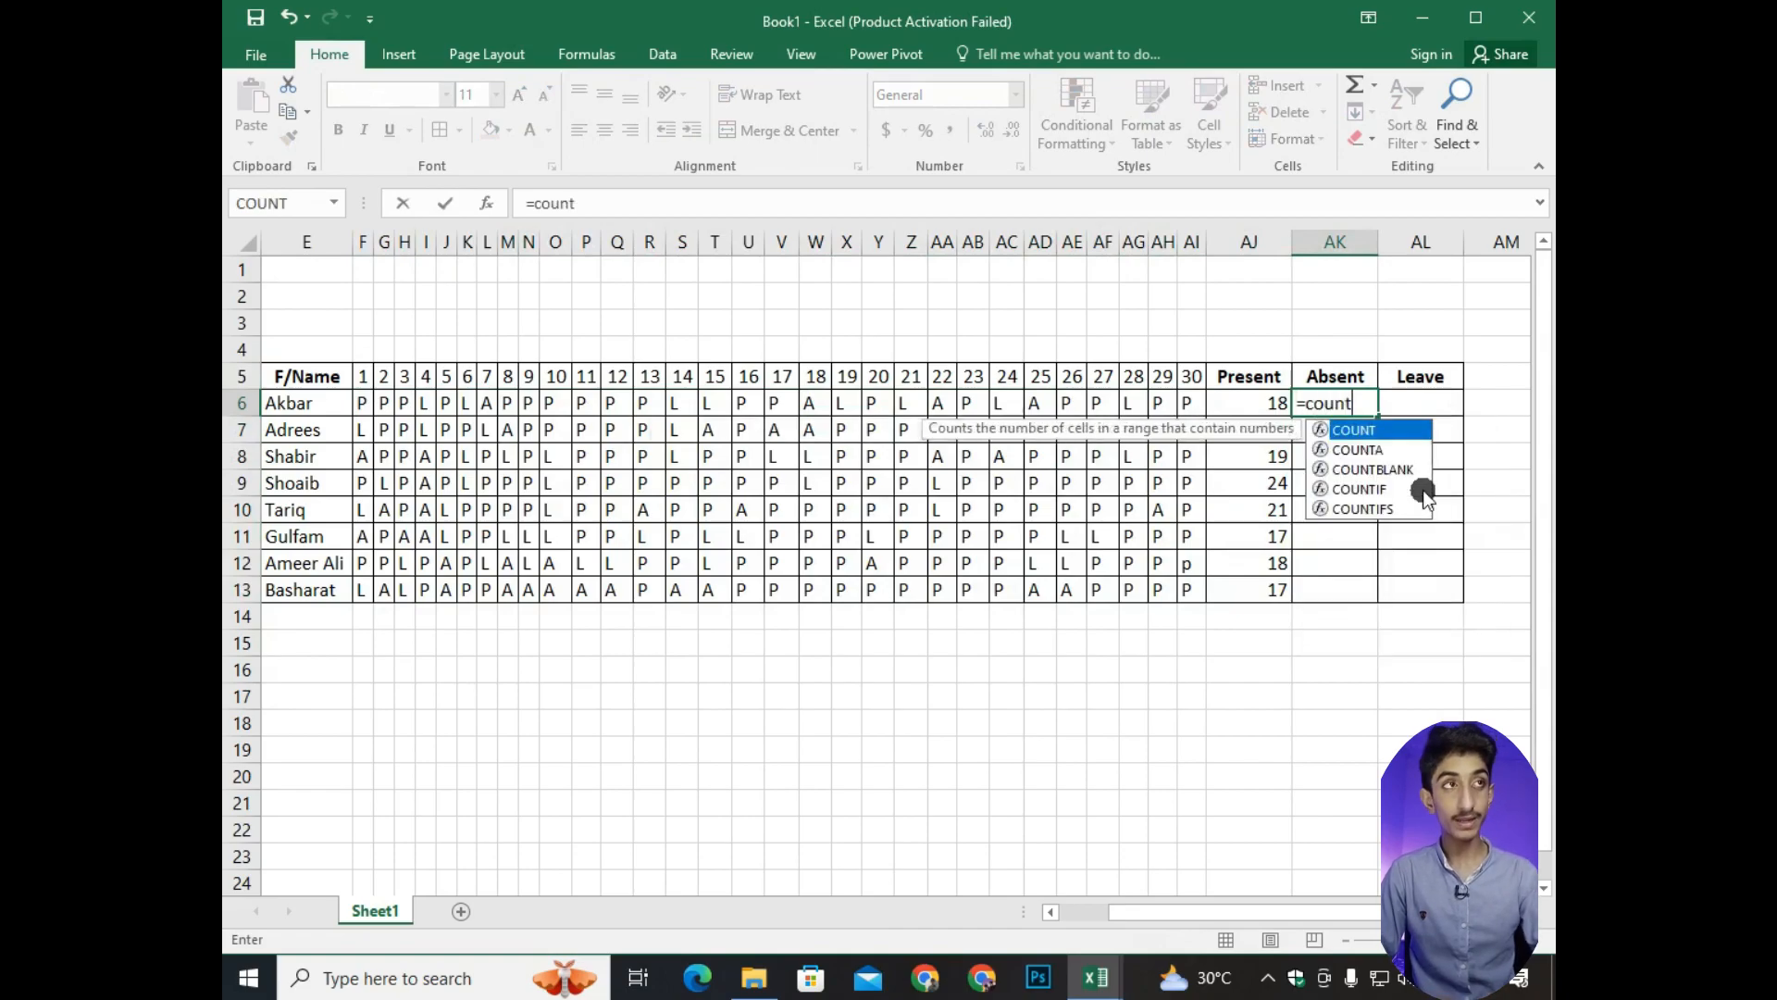
type("if(")
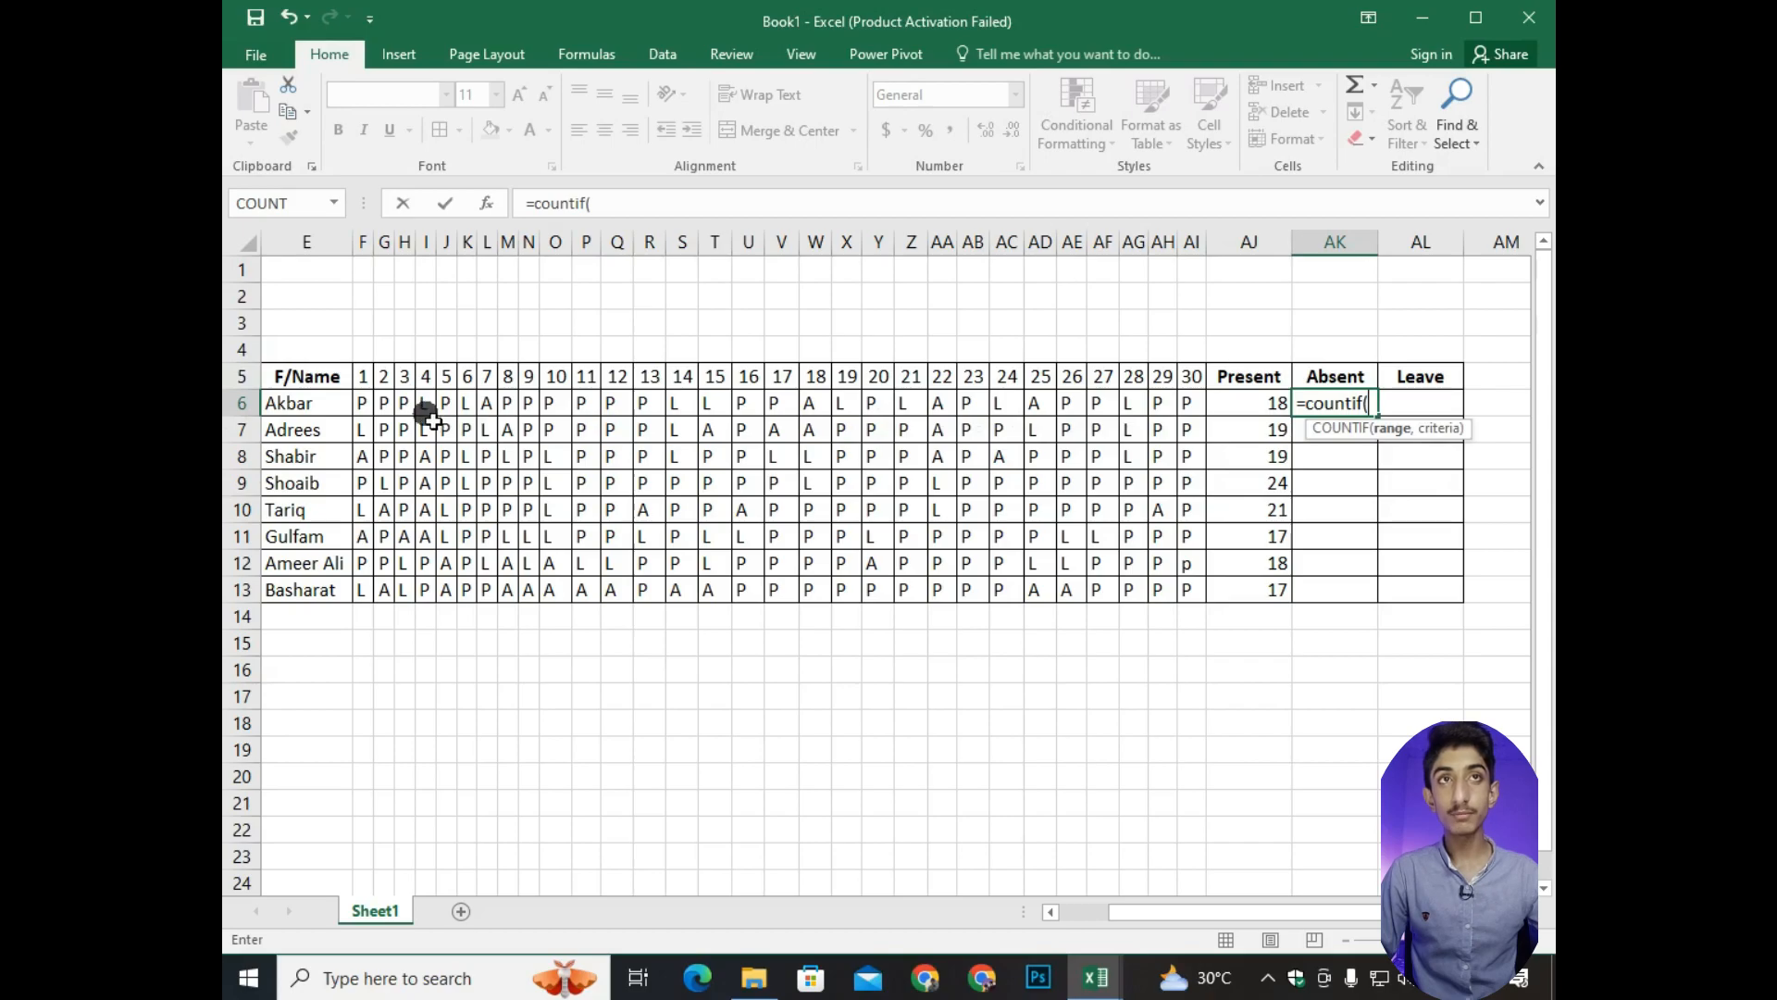
left_click_drag(364, 400, 1202, 415)
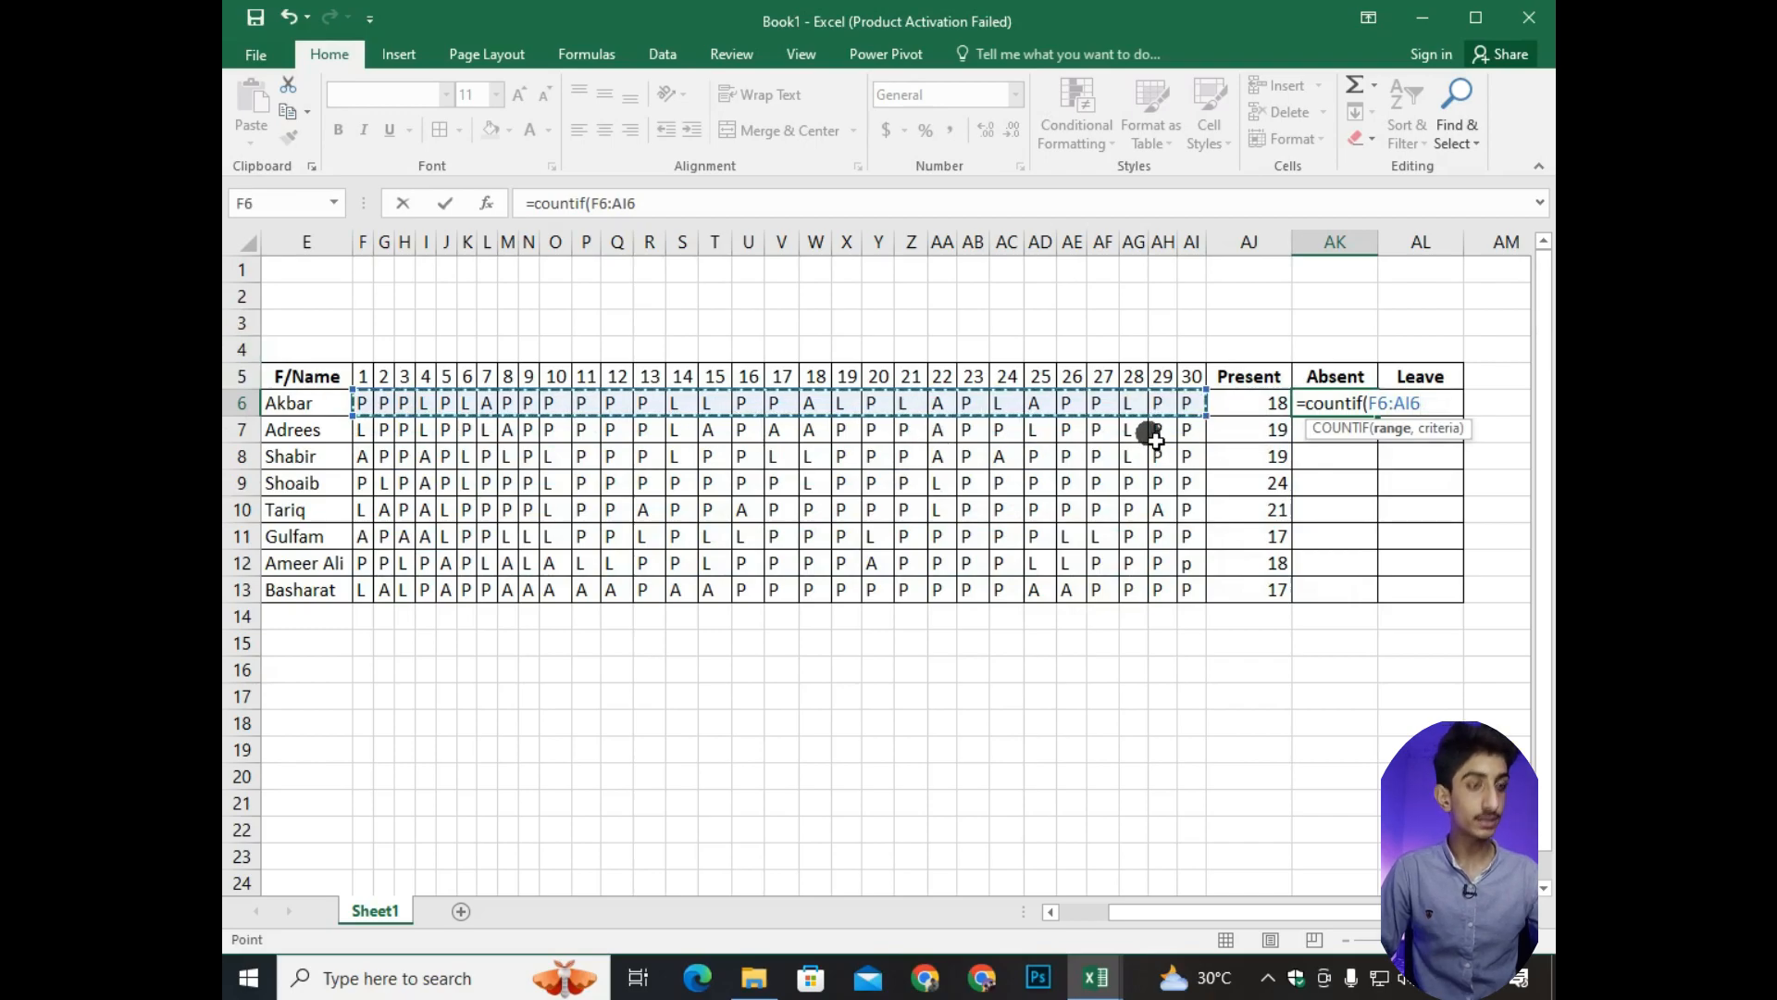
type(",")
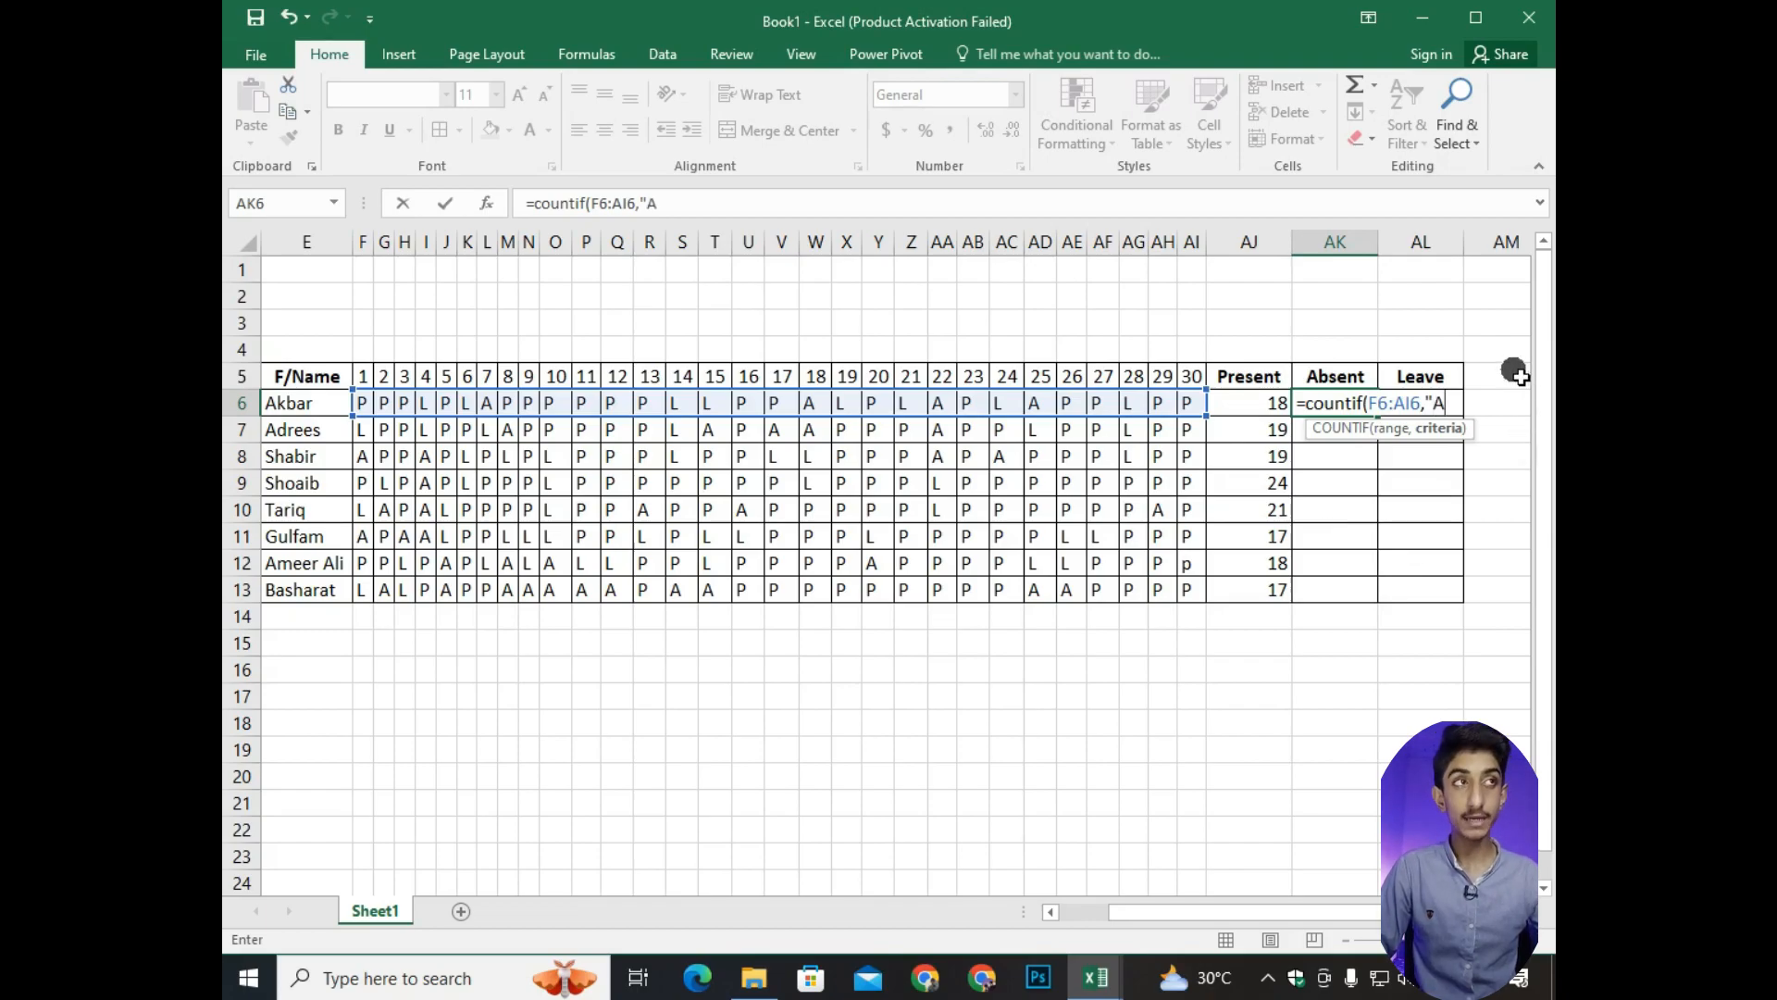
type("\"A\"")
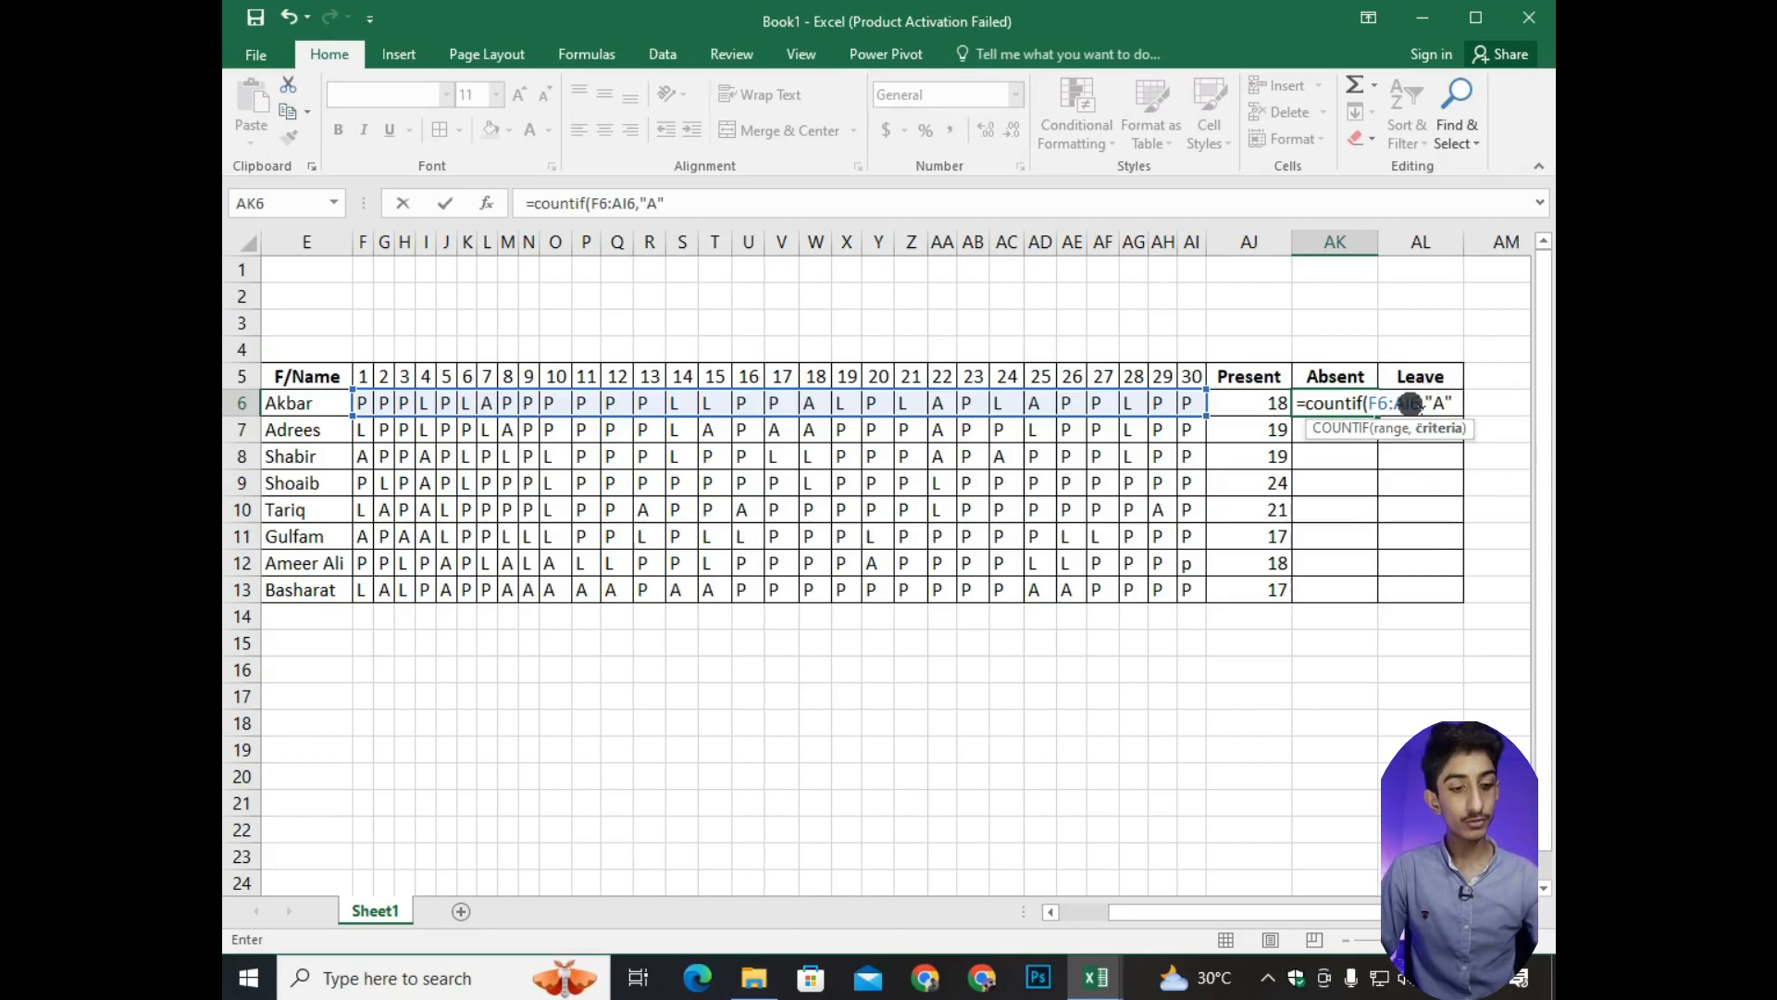
type(")")
key("Return")
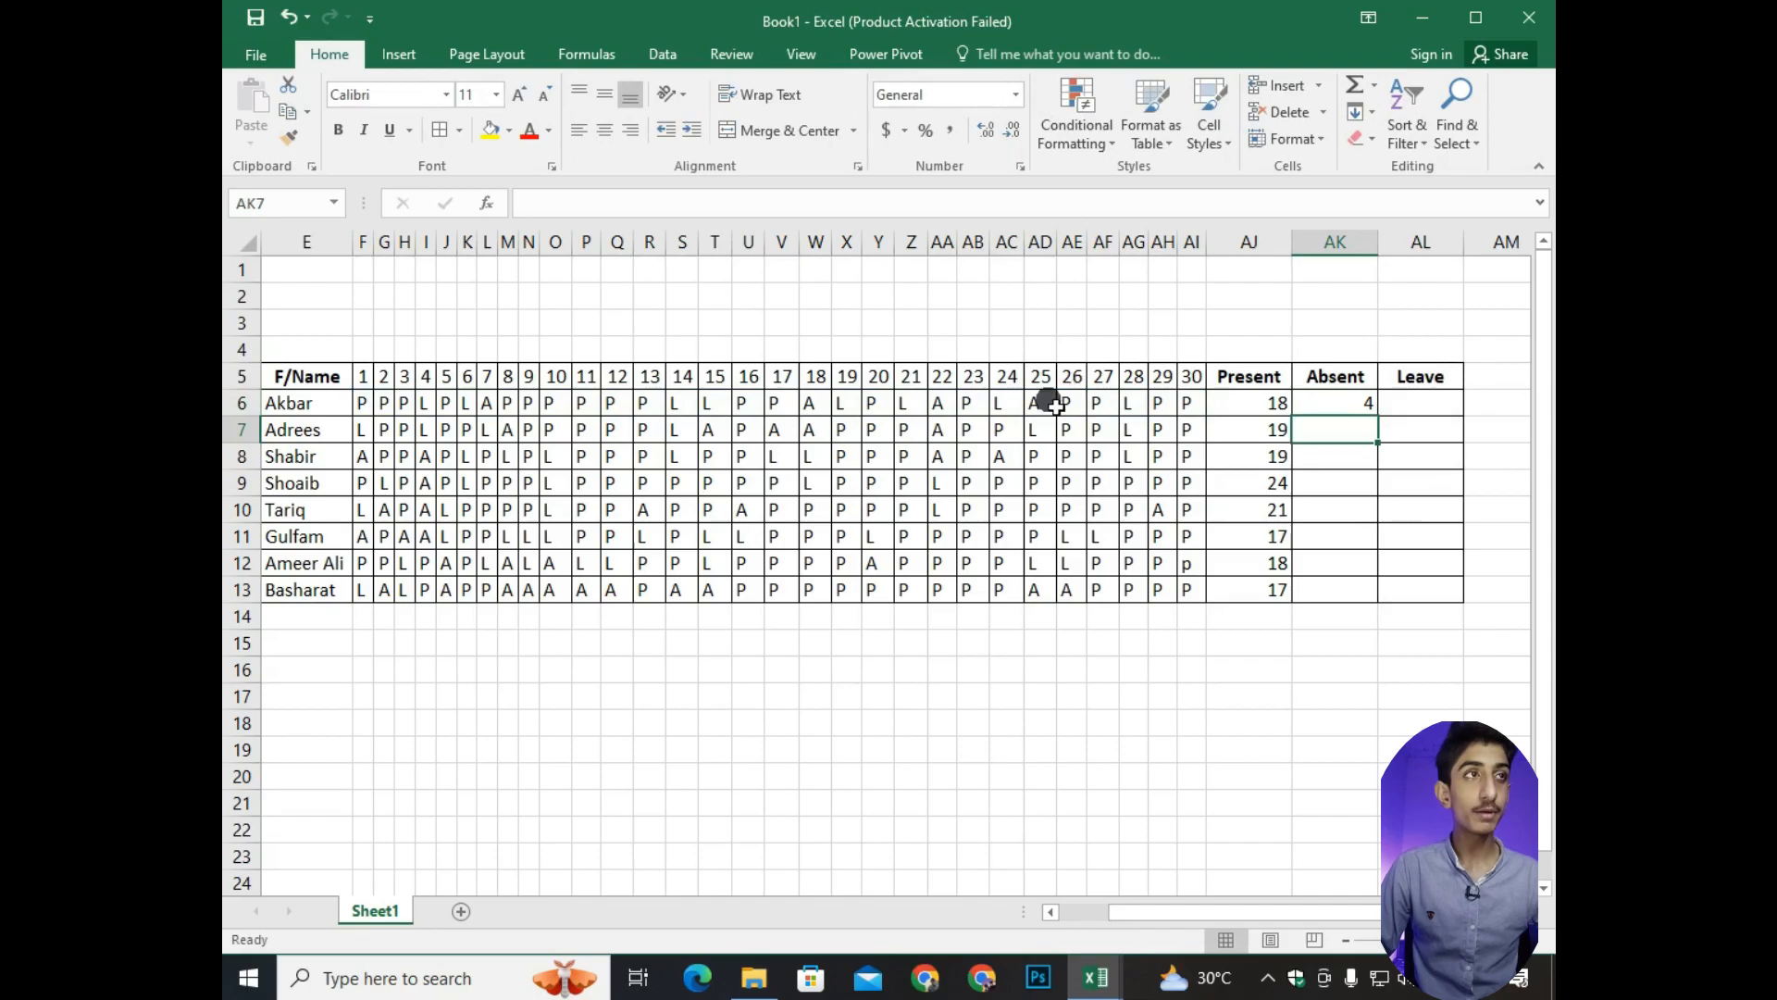
Check the A marks in row 6 against the Absent total and fill the AK6 formula down through AK13.
left_click(486, 403)
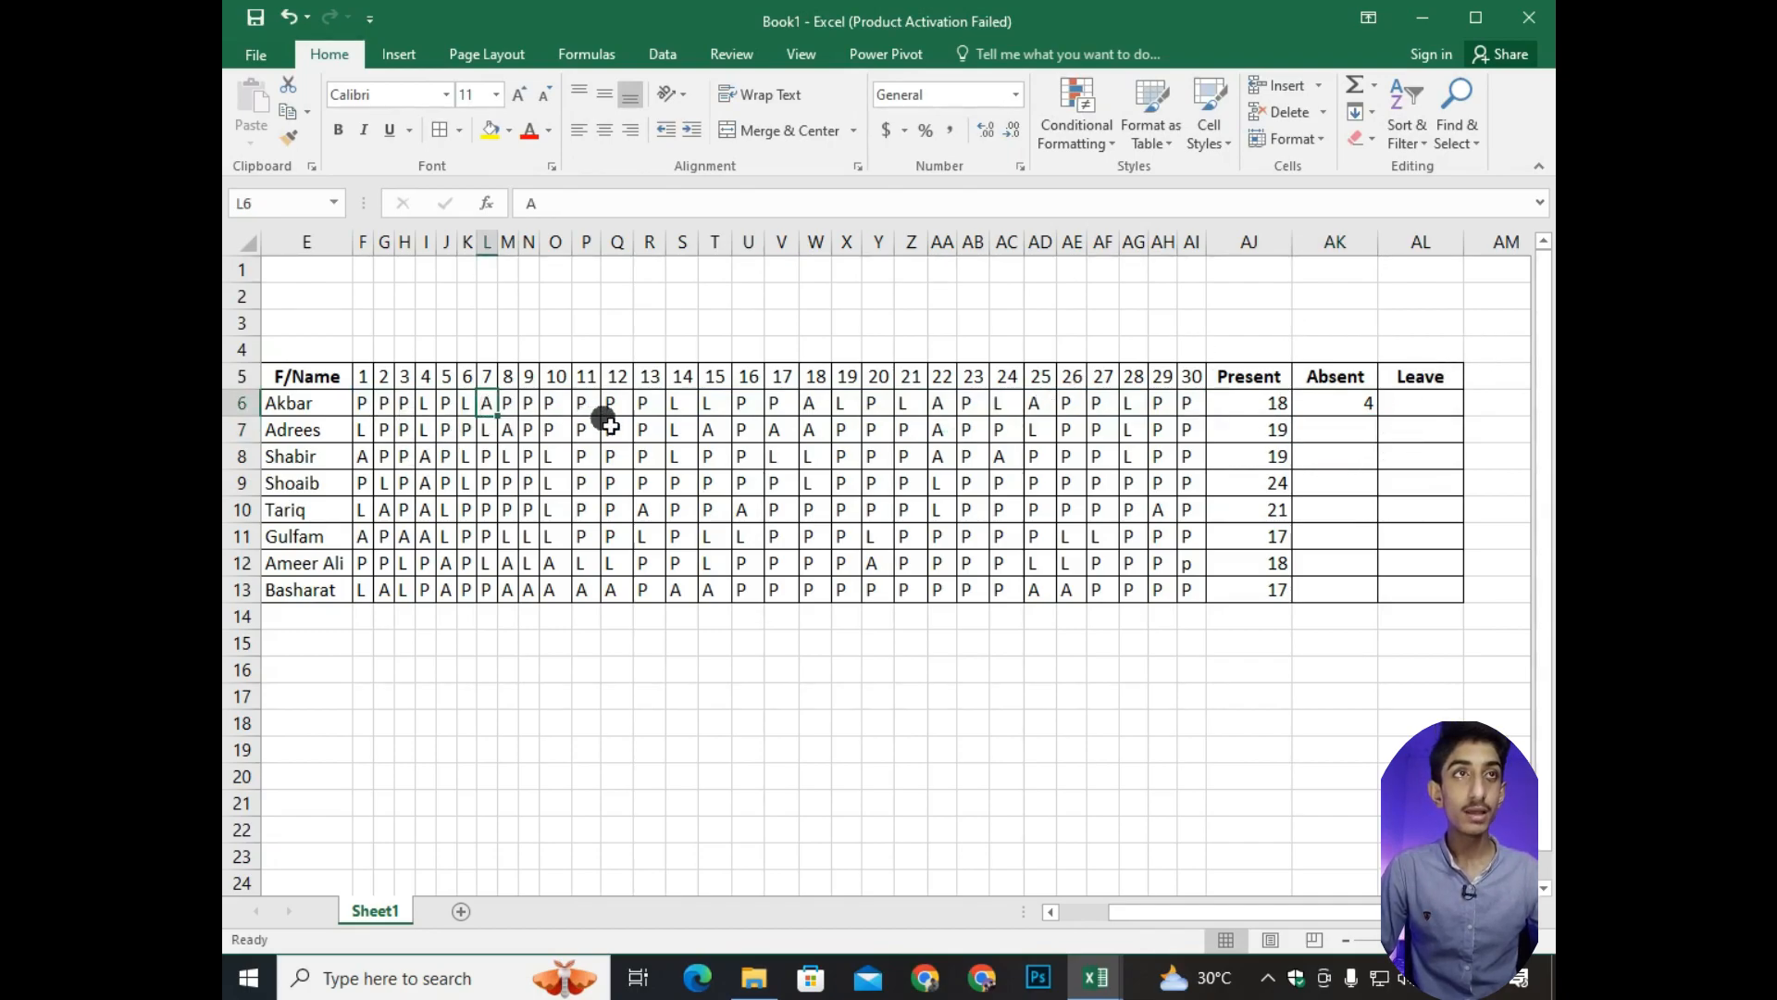
left_click(812, 404)
left_click(939, 405)
left_click(1034, 404)
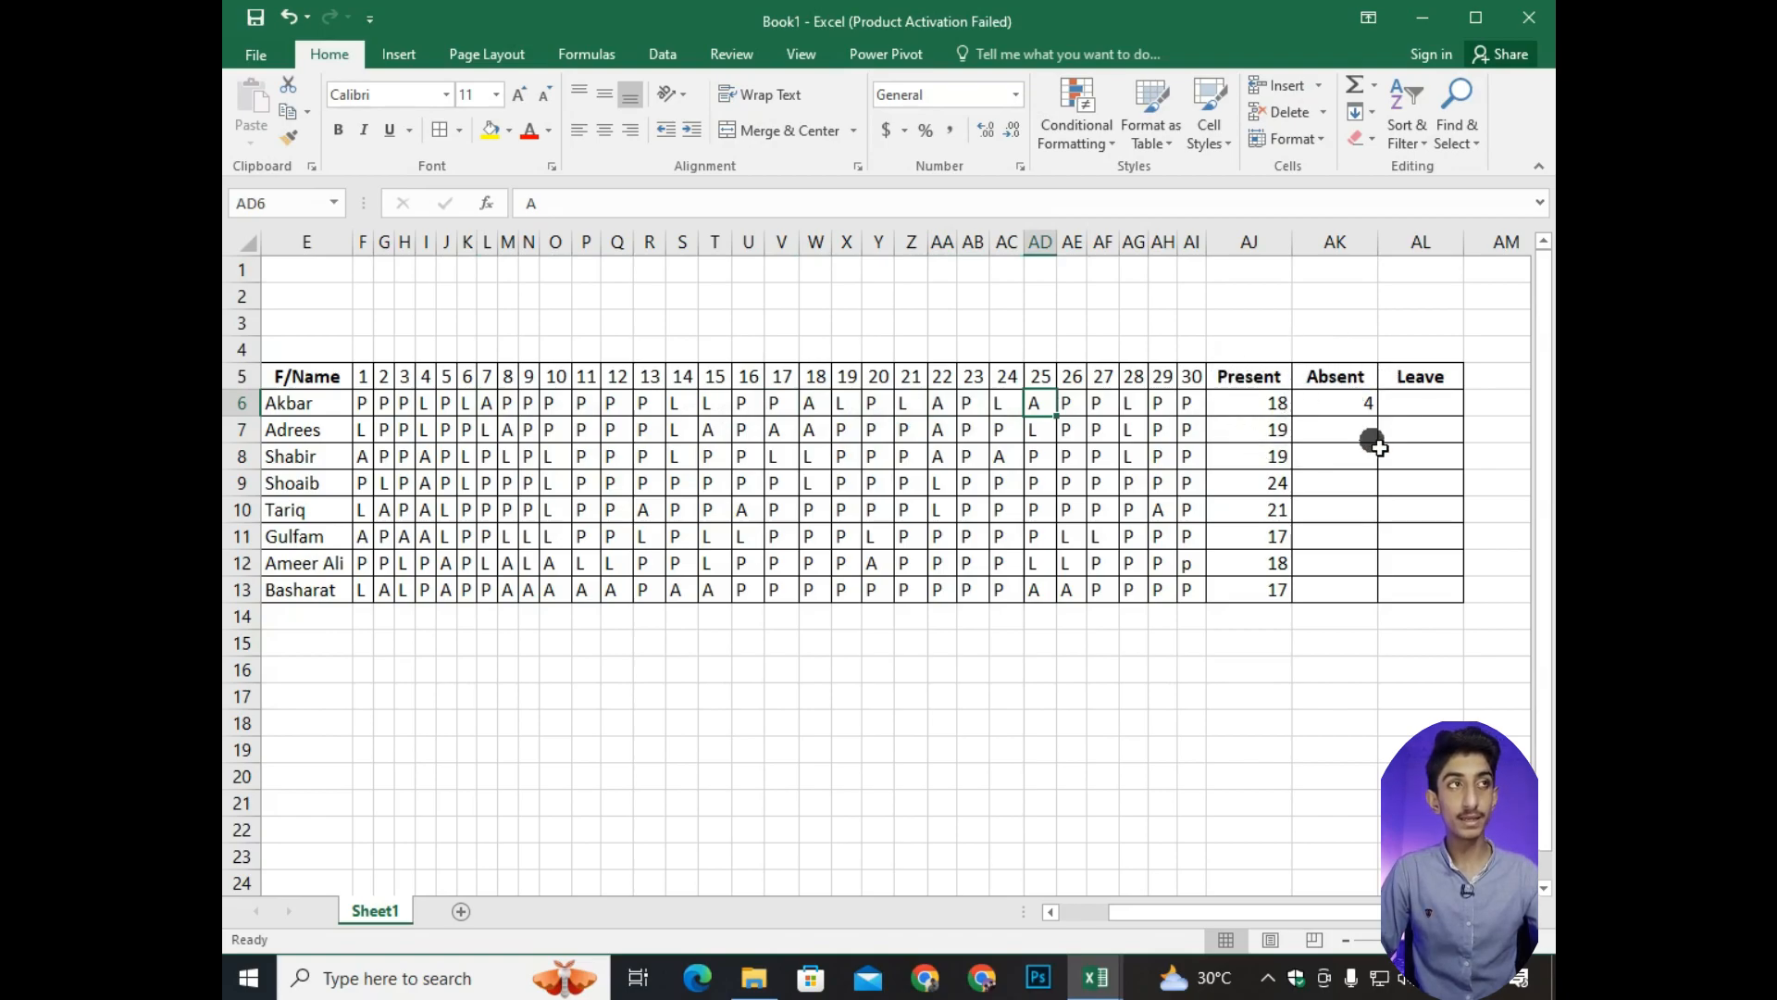
left_click(1419, 403)
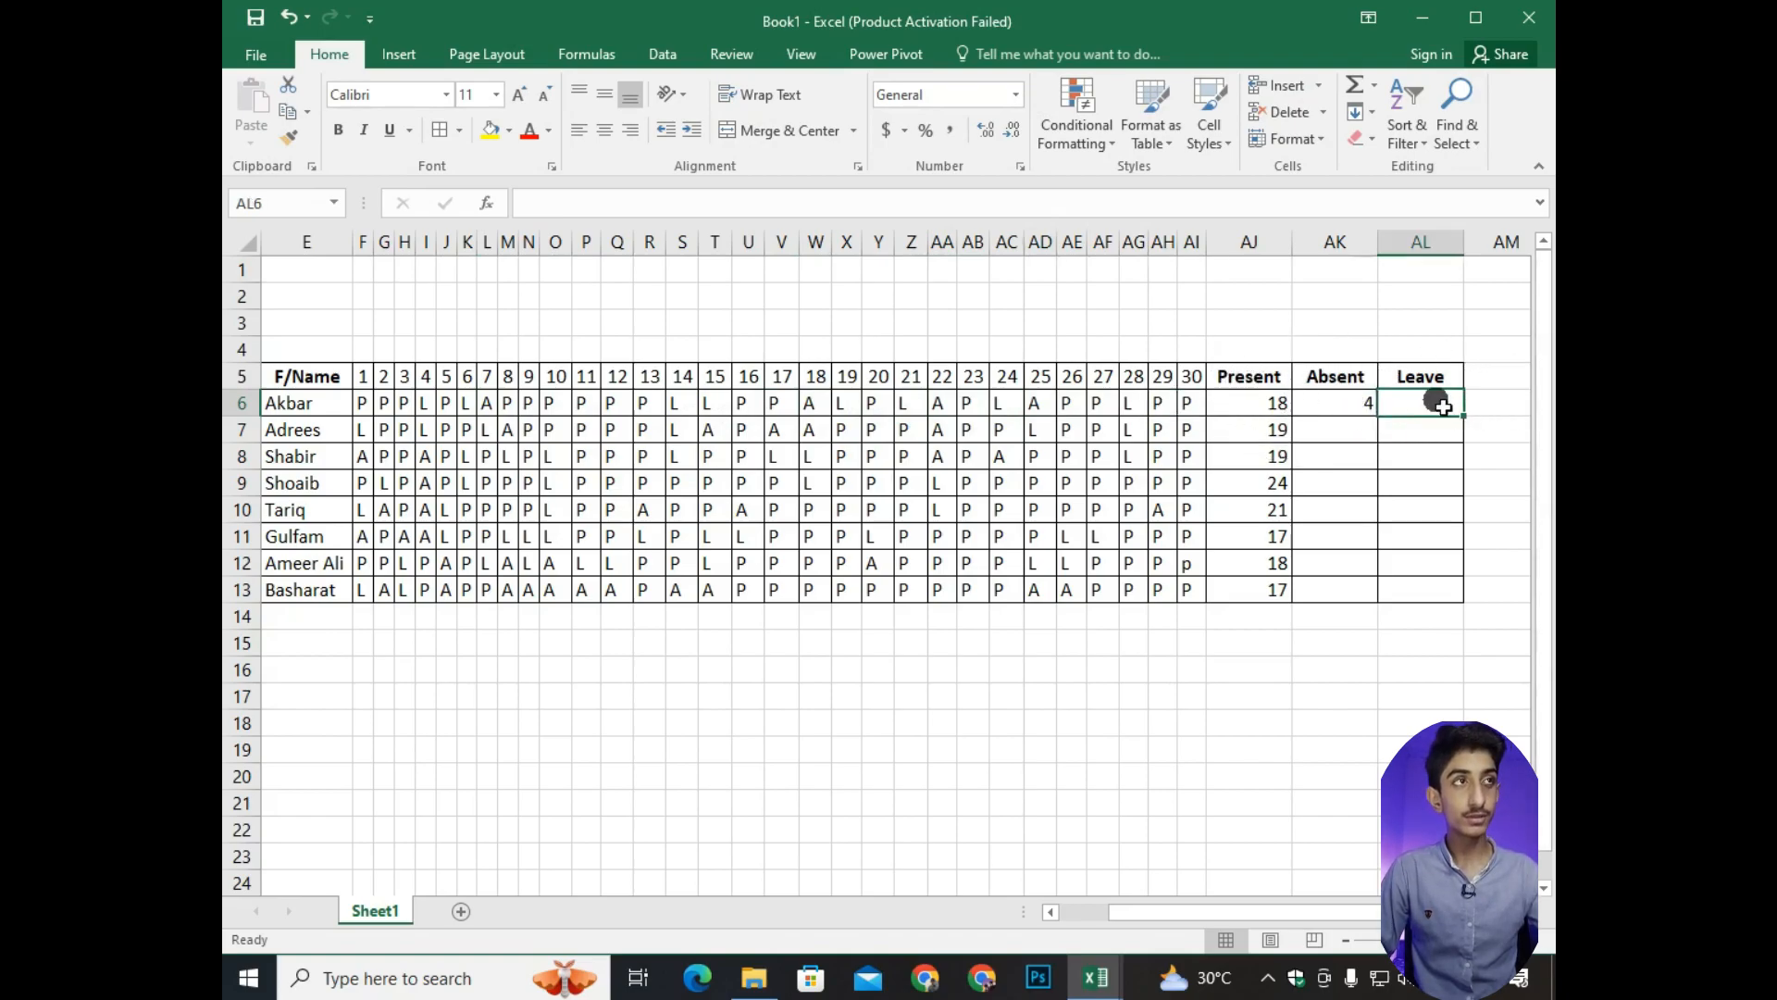
left_click(1347, 404)
left_click_drag(1385, 420, 1377, 602)
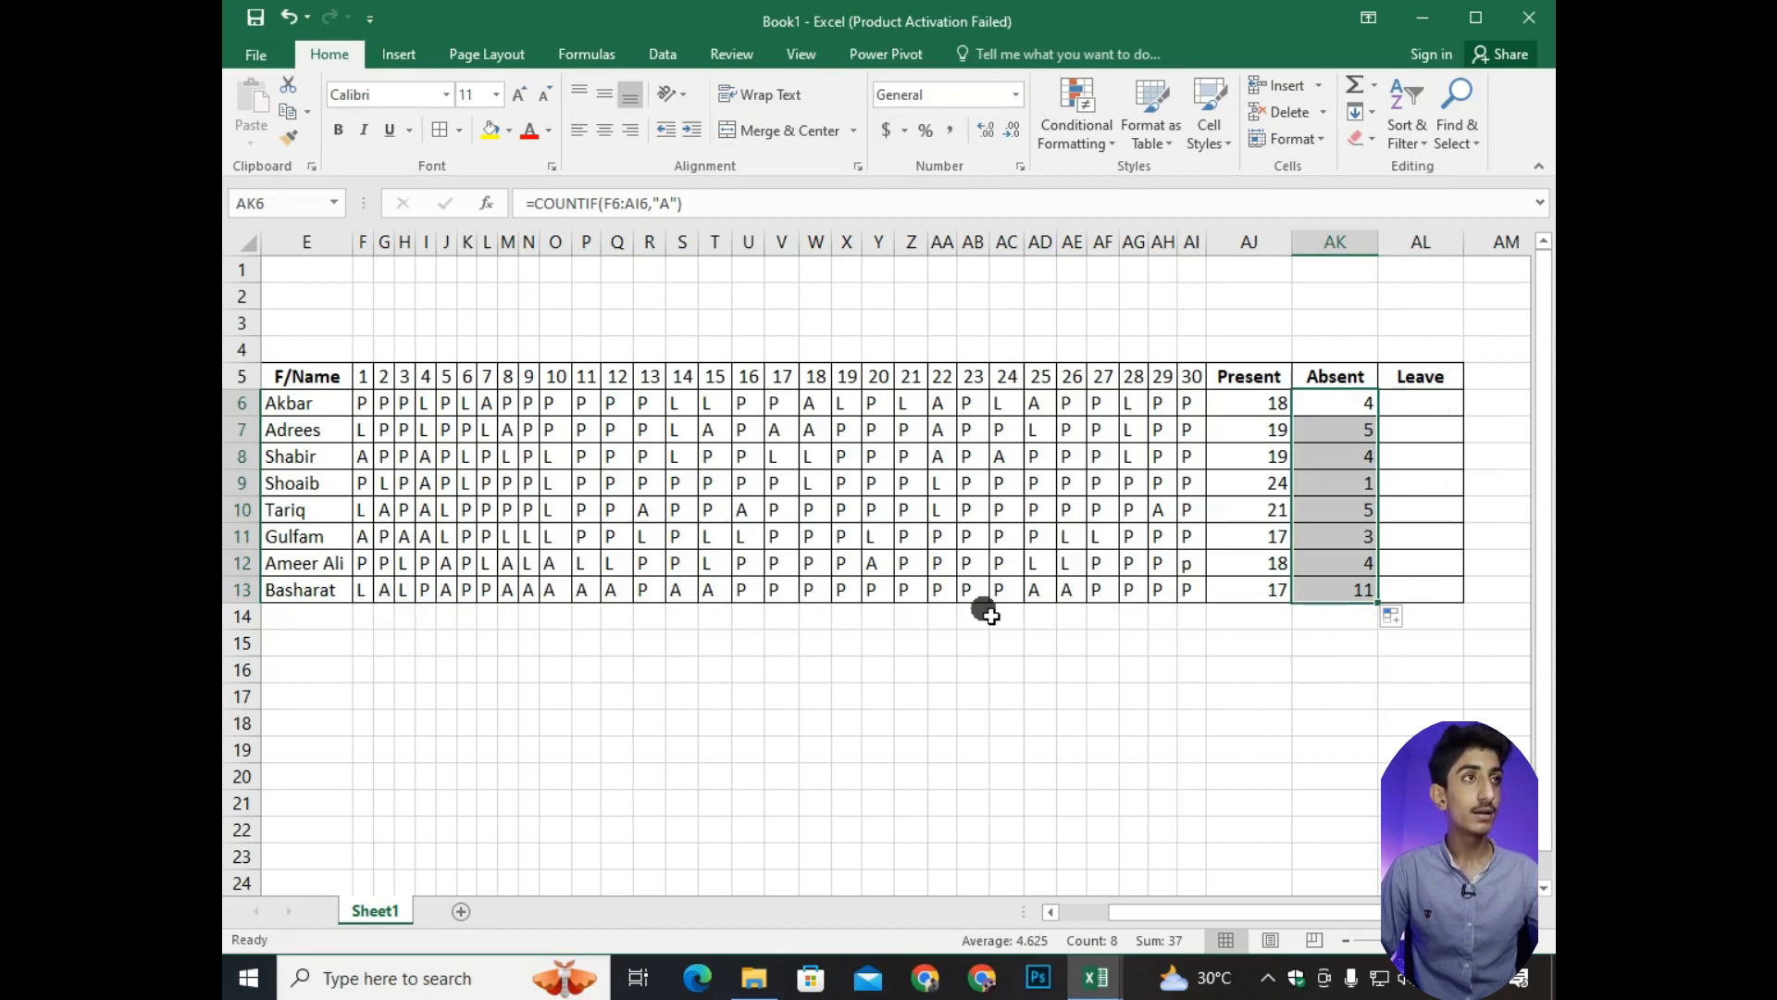
Enter =COUNTIF(F6:AI6,"L") in AL6 to count the first student's leave days.
left_click(1408, 404)
type("=")
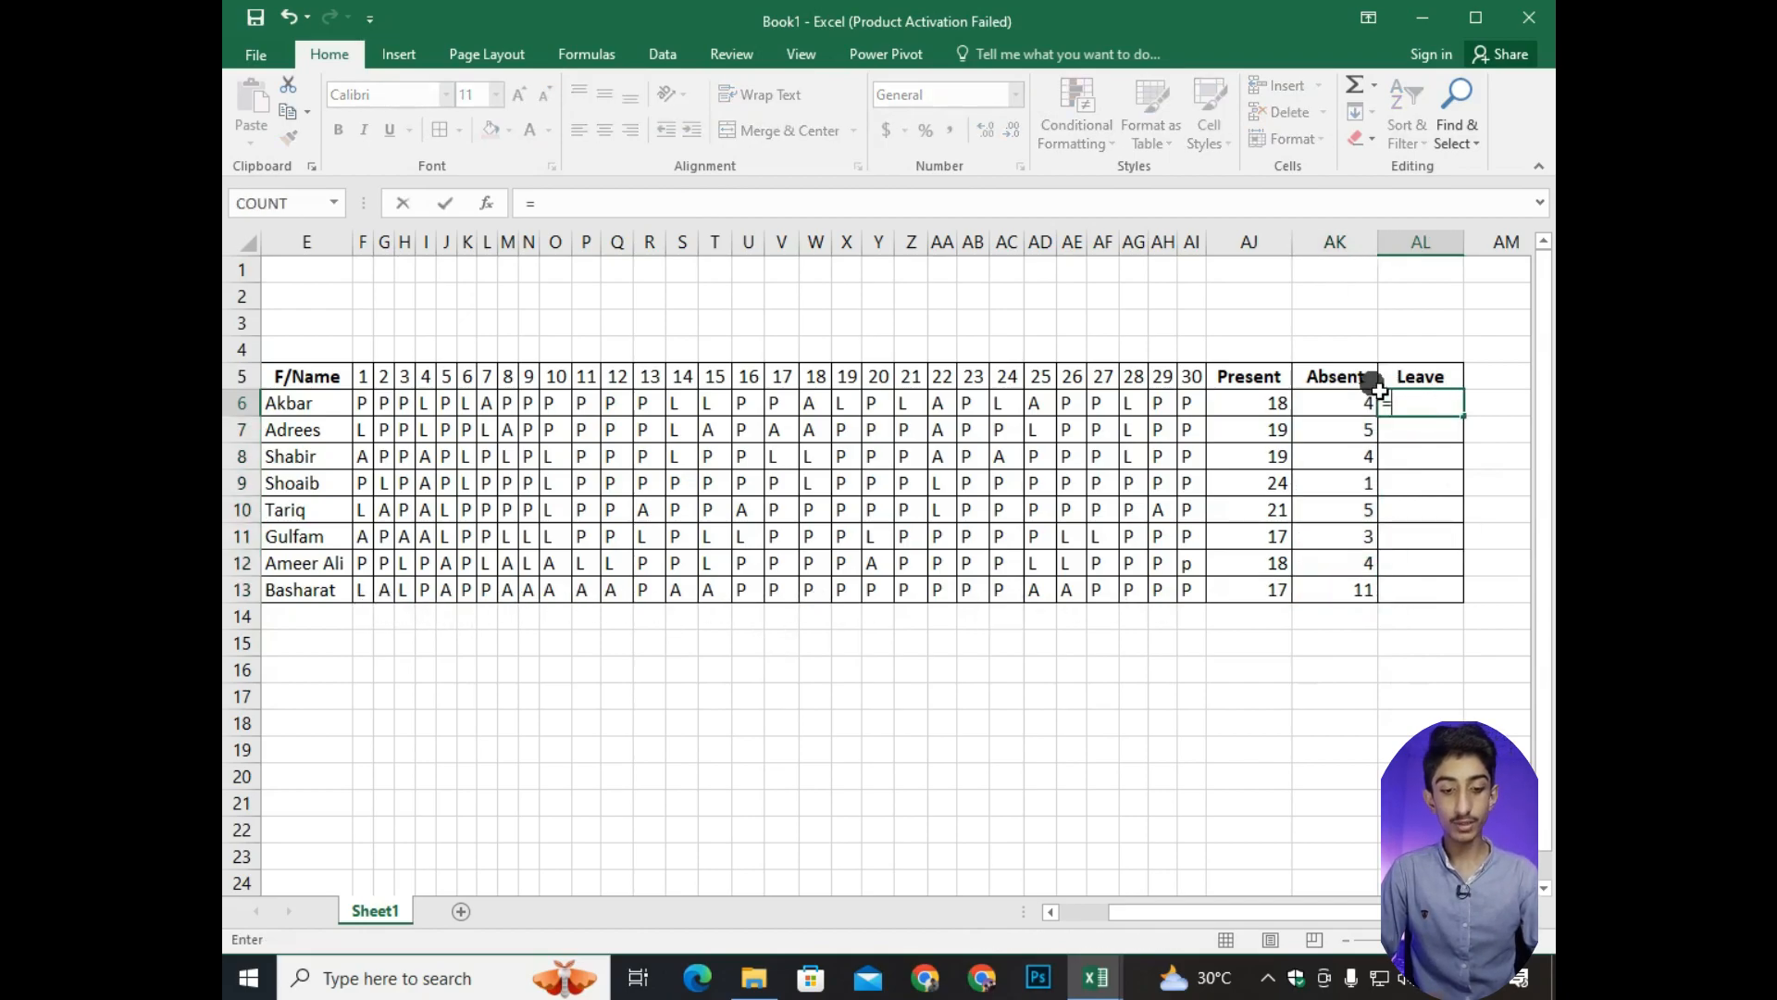
type("count")
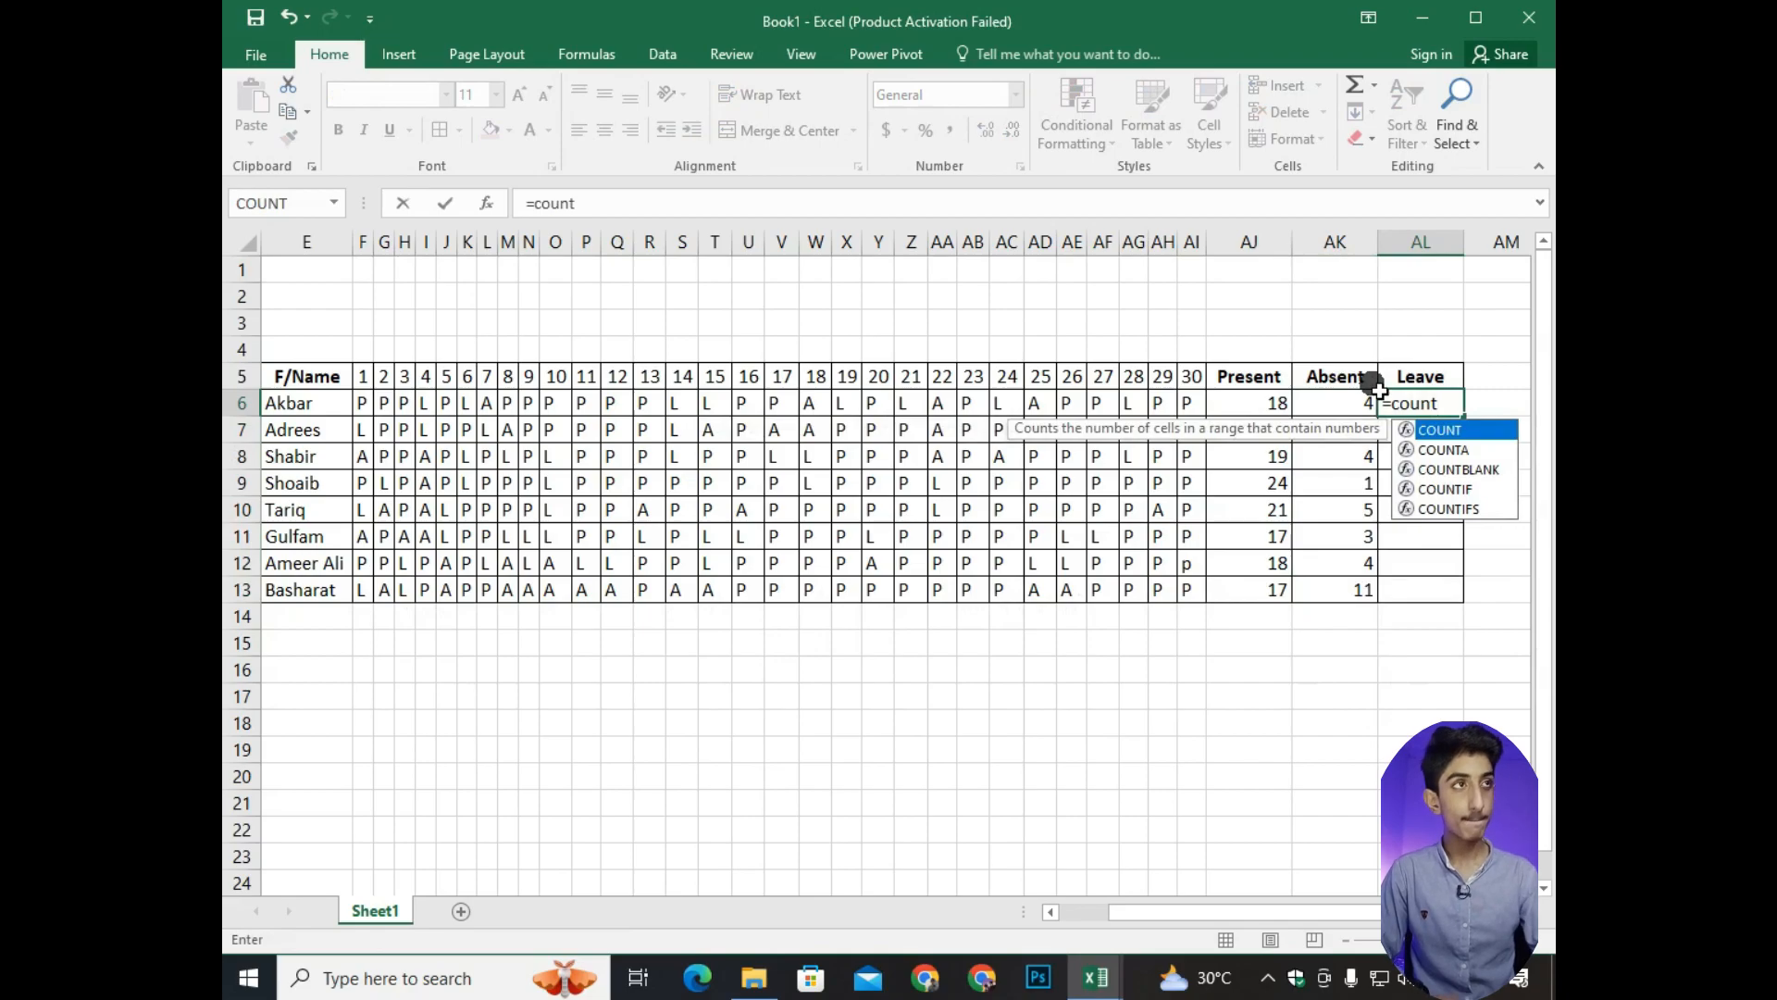
type("if(")
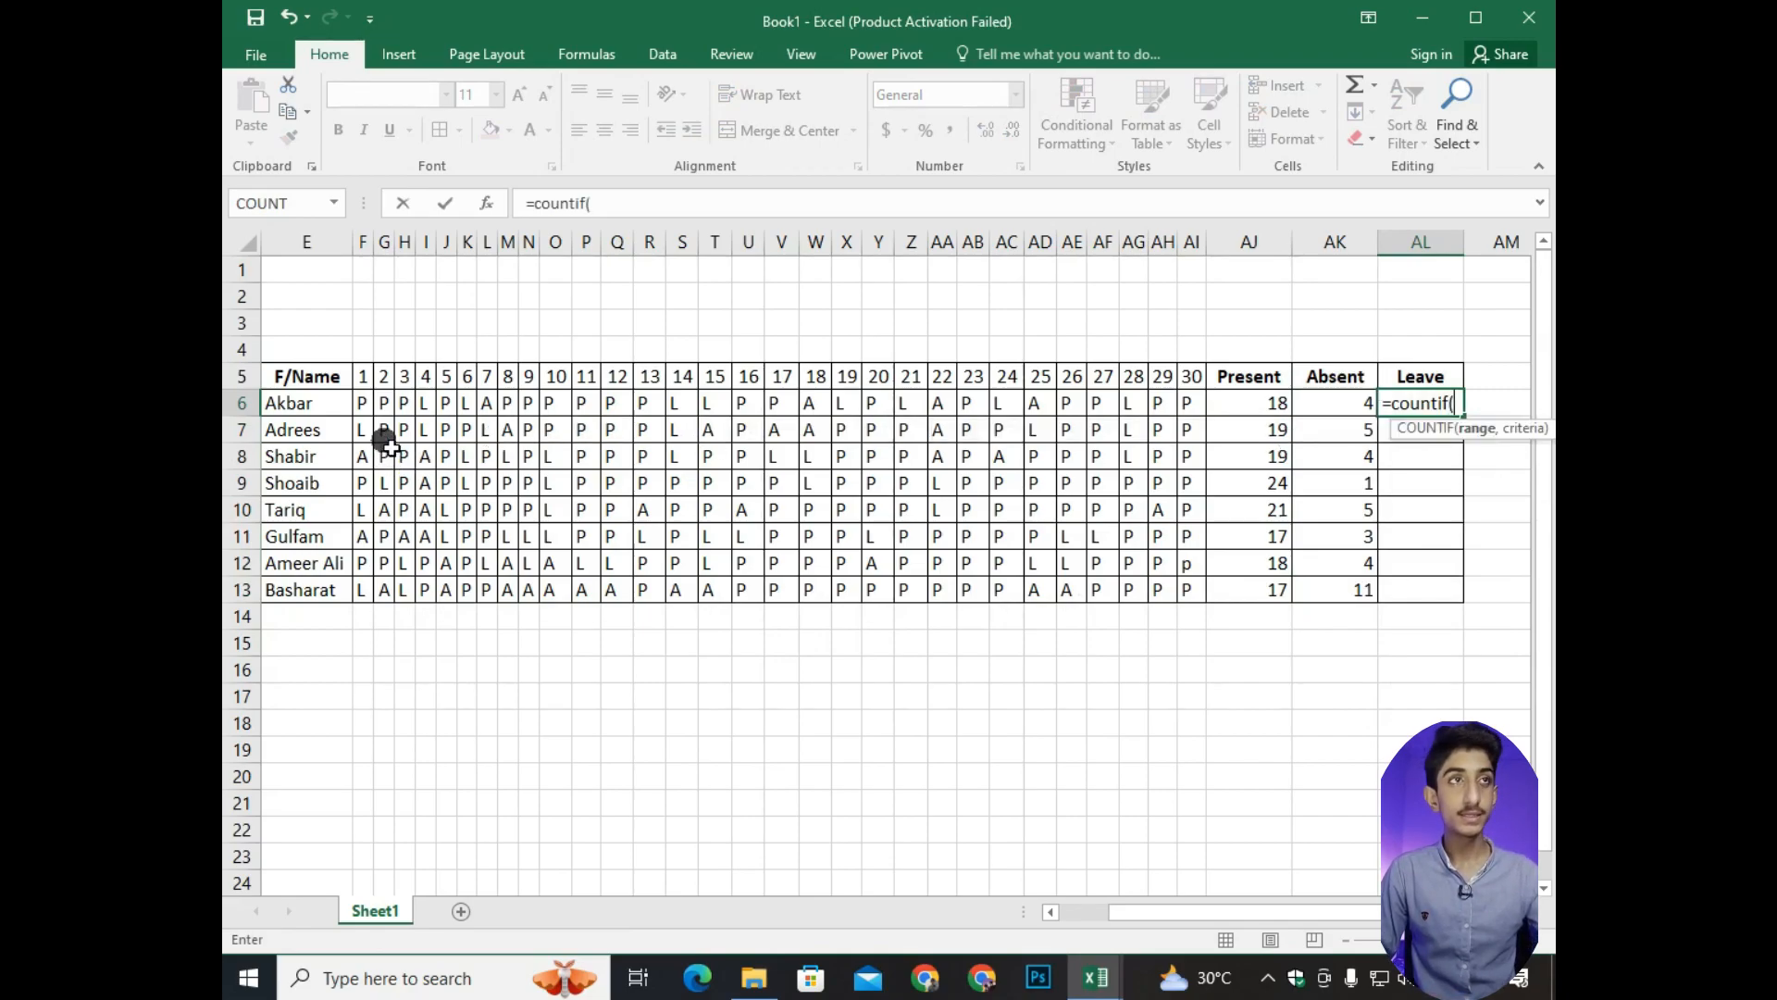
left_click_drag(364, 402, 1188, 404)
type(",\"L")
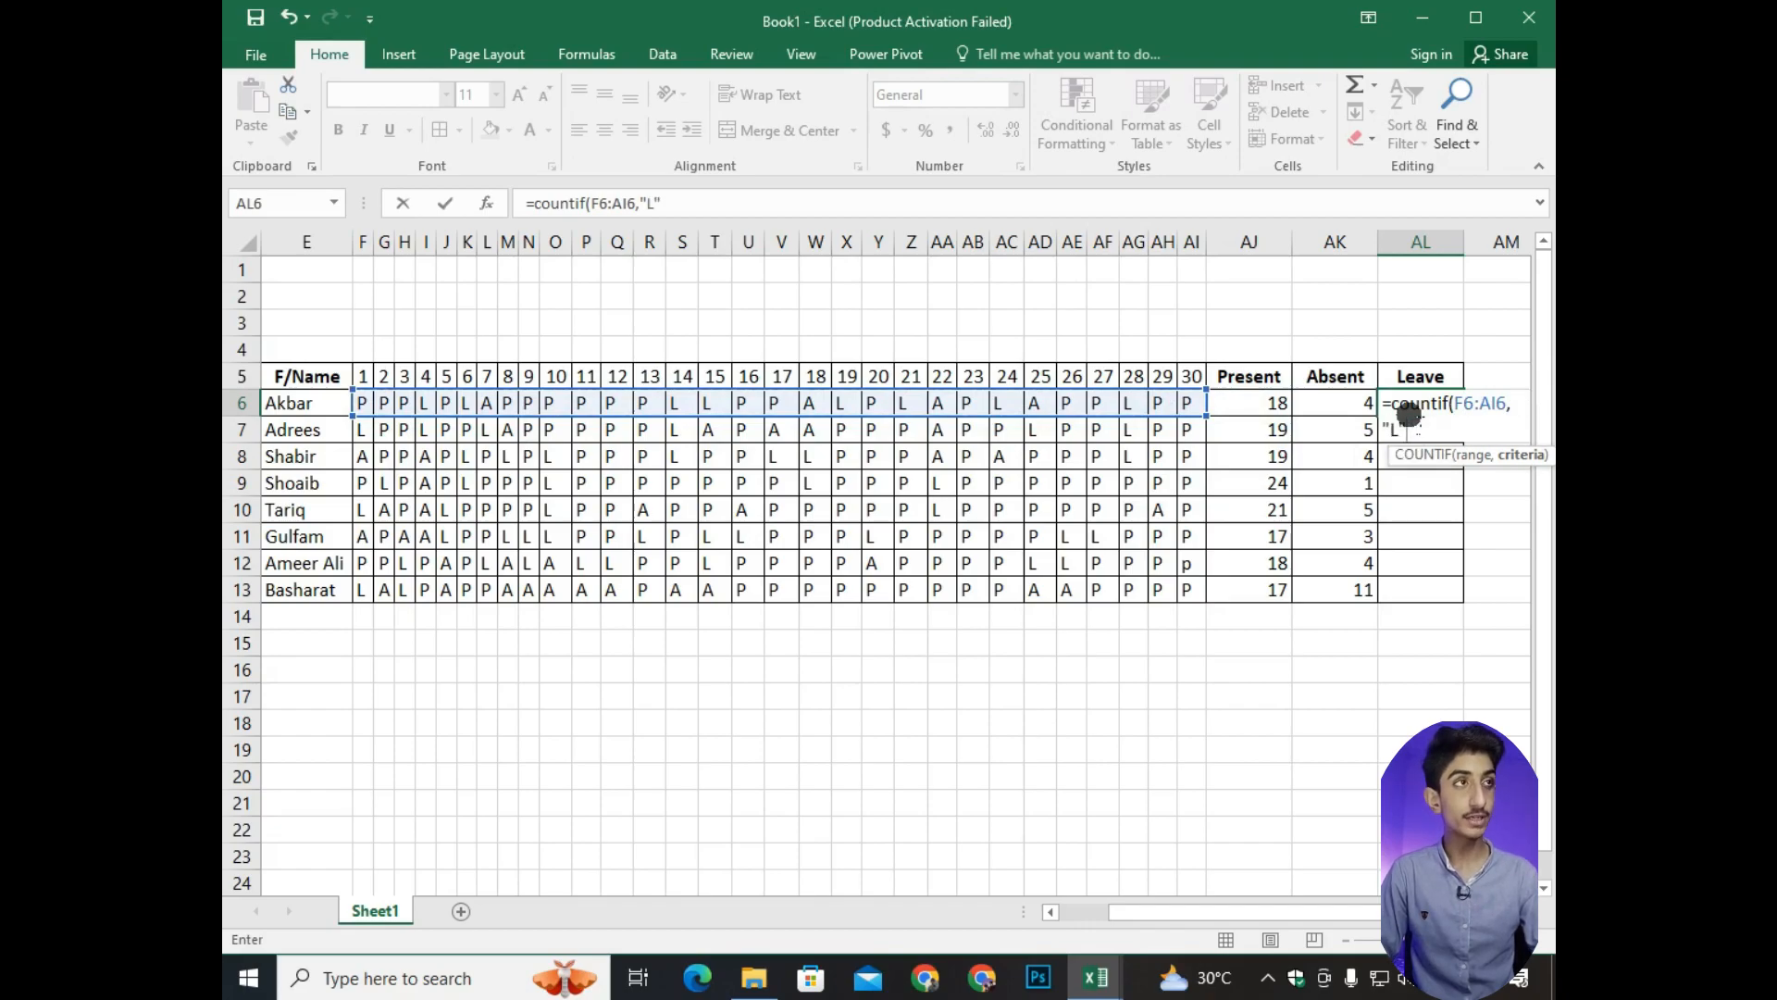
key("Return")
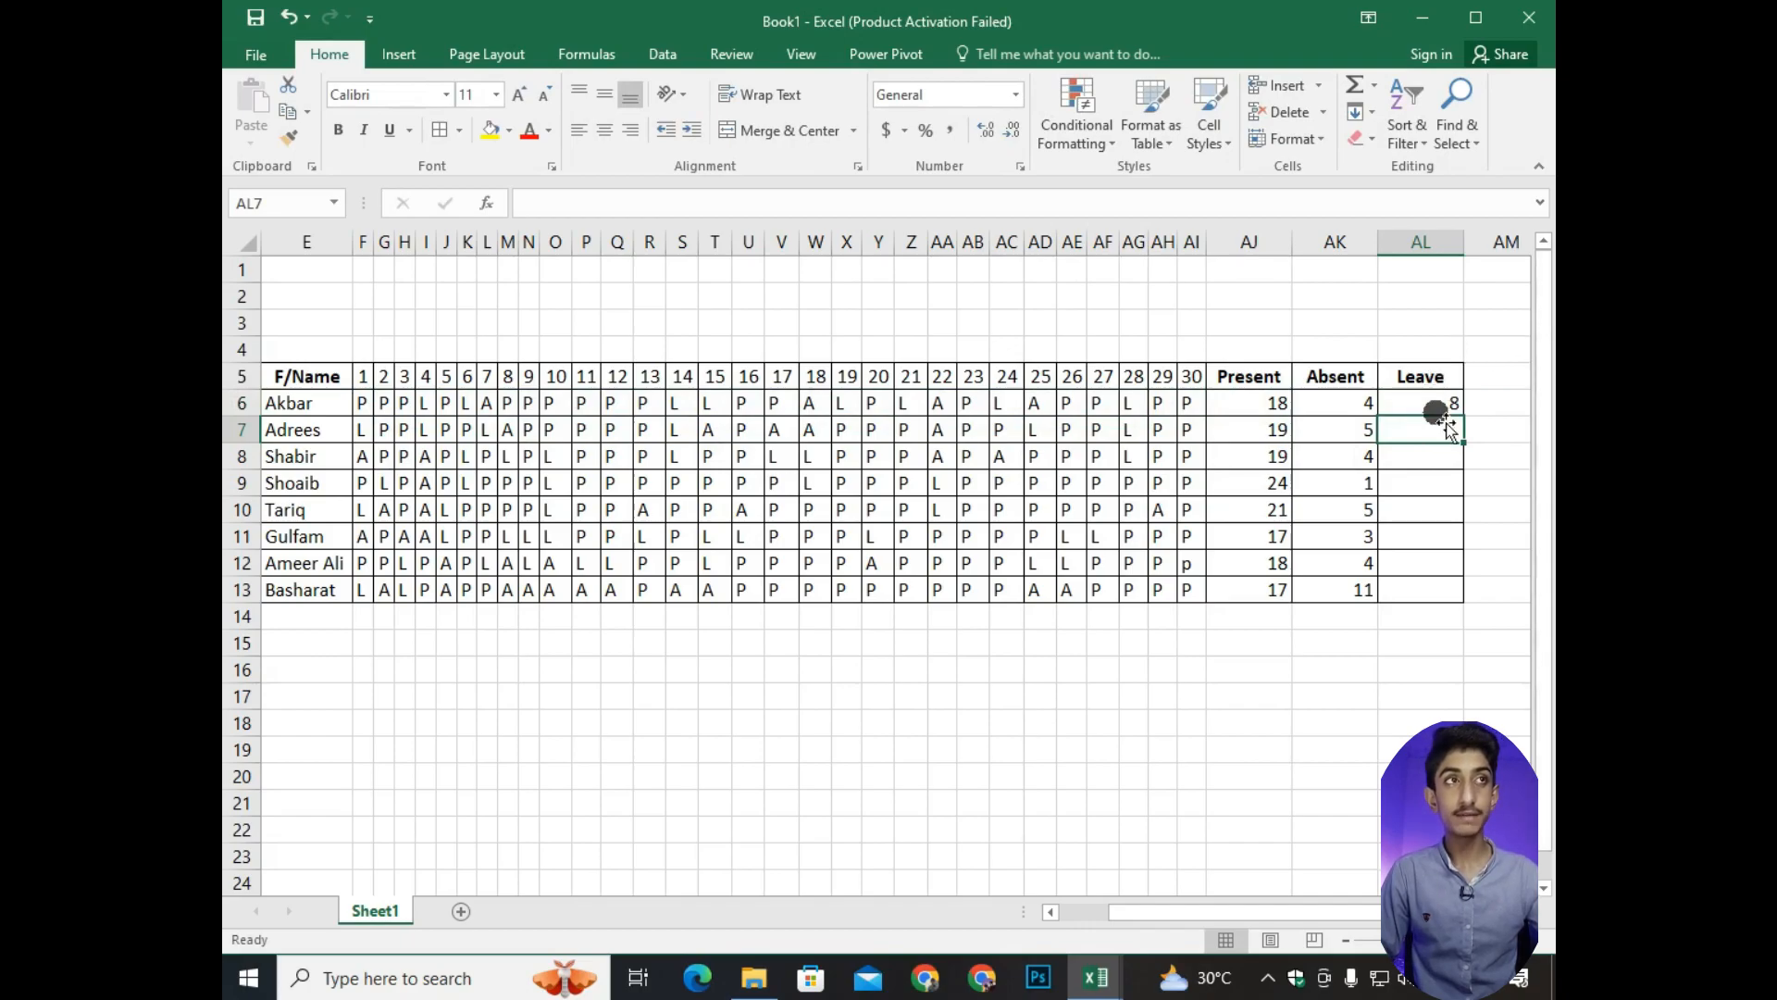
Go through each L mark in row 6 to verify the first student's Leave total.
left_click(424, 407)
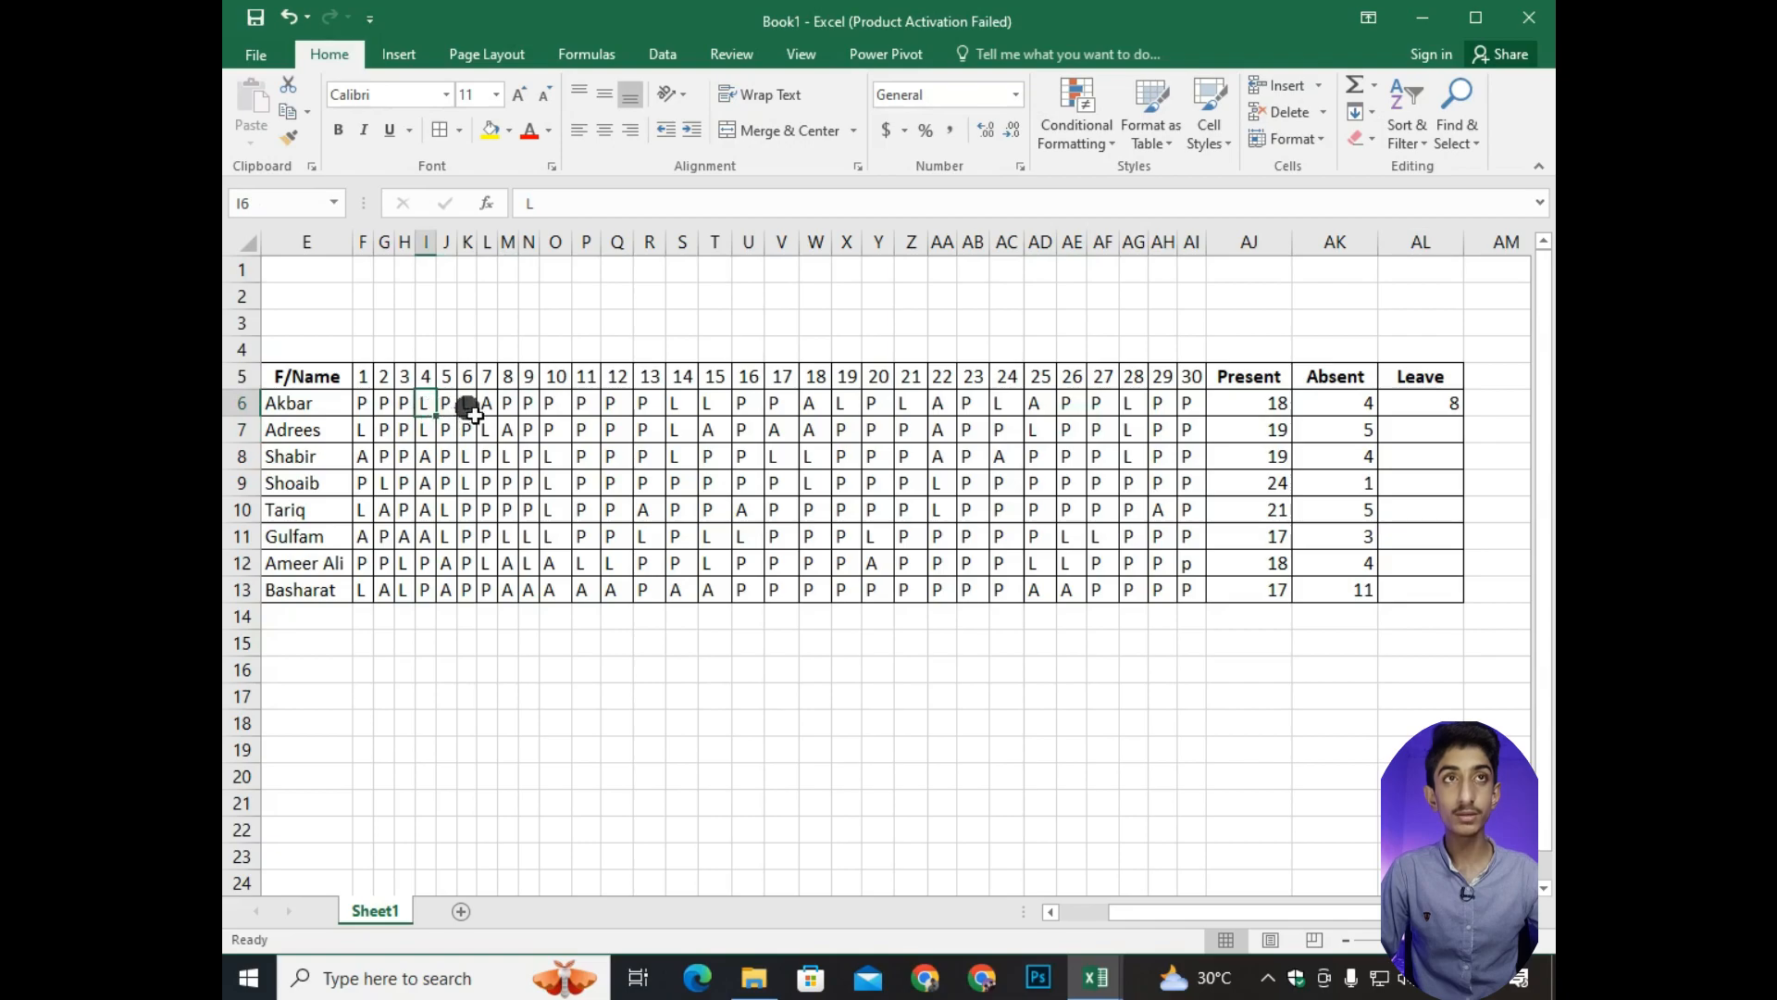
left_click(467, 407)
left_click(673, 407)
left_click(708, 405)
left_click(846, 405)
left_click(924, 407)
left_click(1004, 407)
left_click(1134, 404)
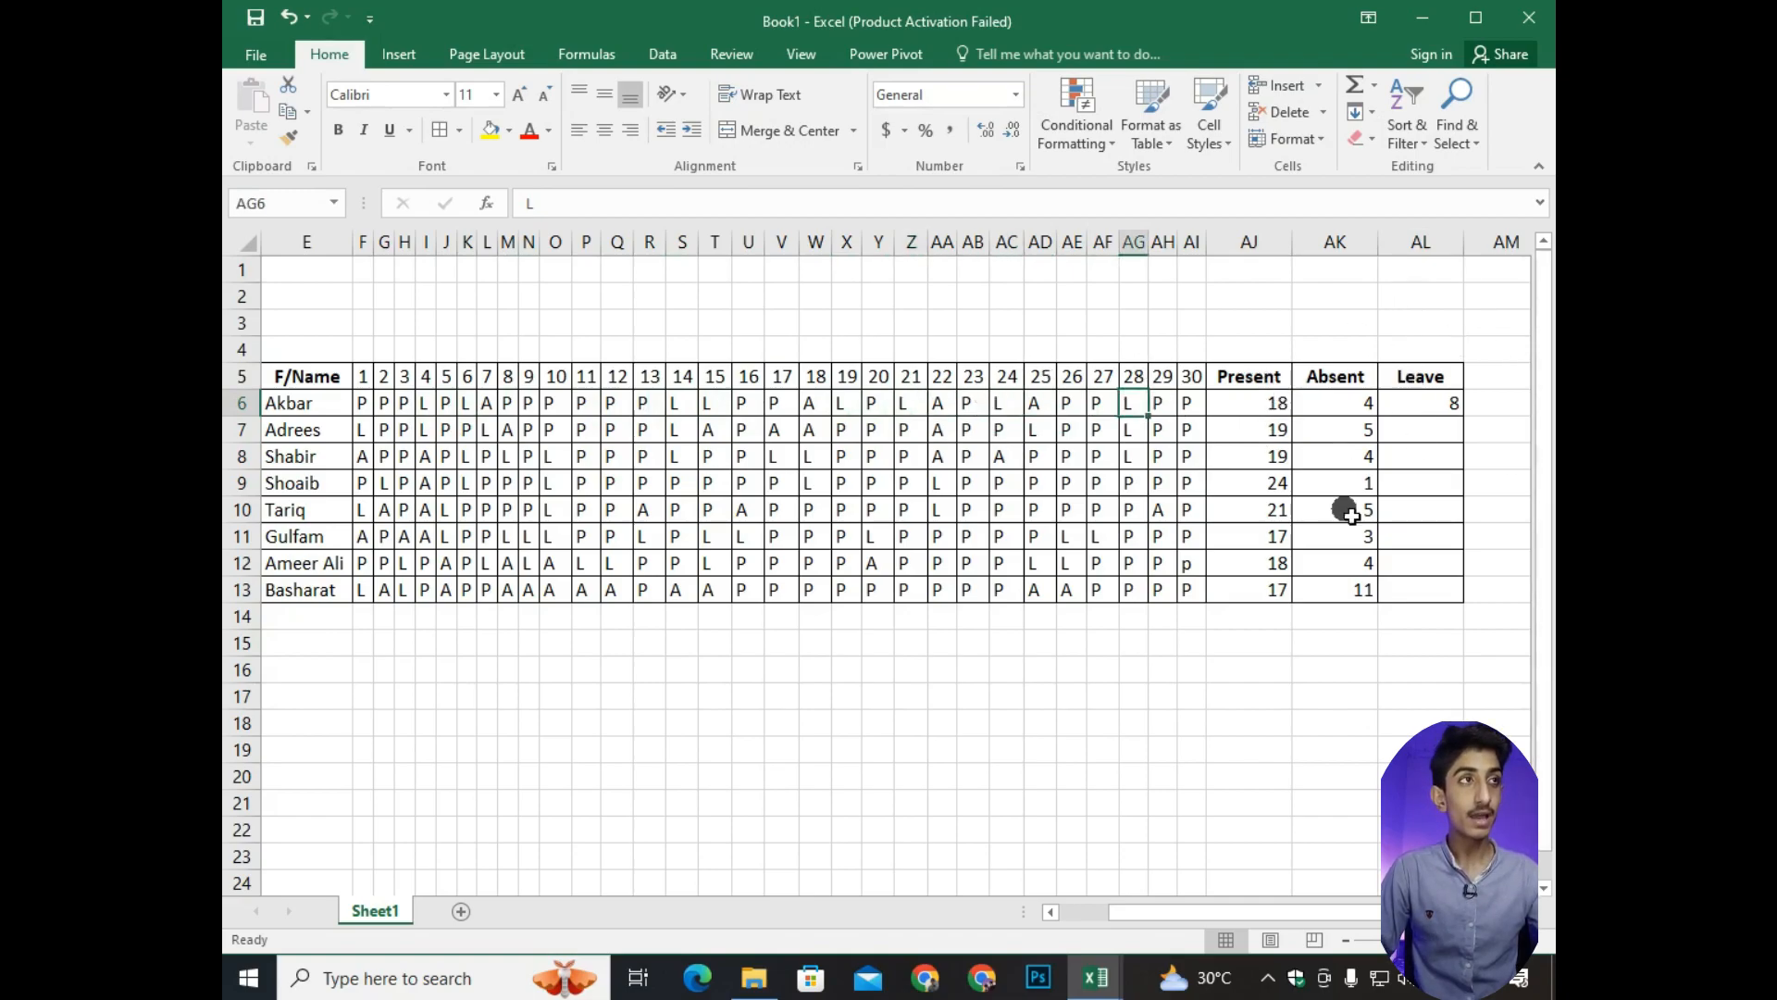
Fill the Leave formula from AL6 down through AL13 and undo the accidental move of the filled range.
left_click(1439, 415)
left_click_drag(1464, 417, 1464, 599)
left_click_drag(1381, 558, 1484, 635)
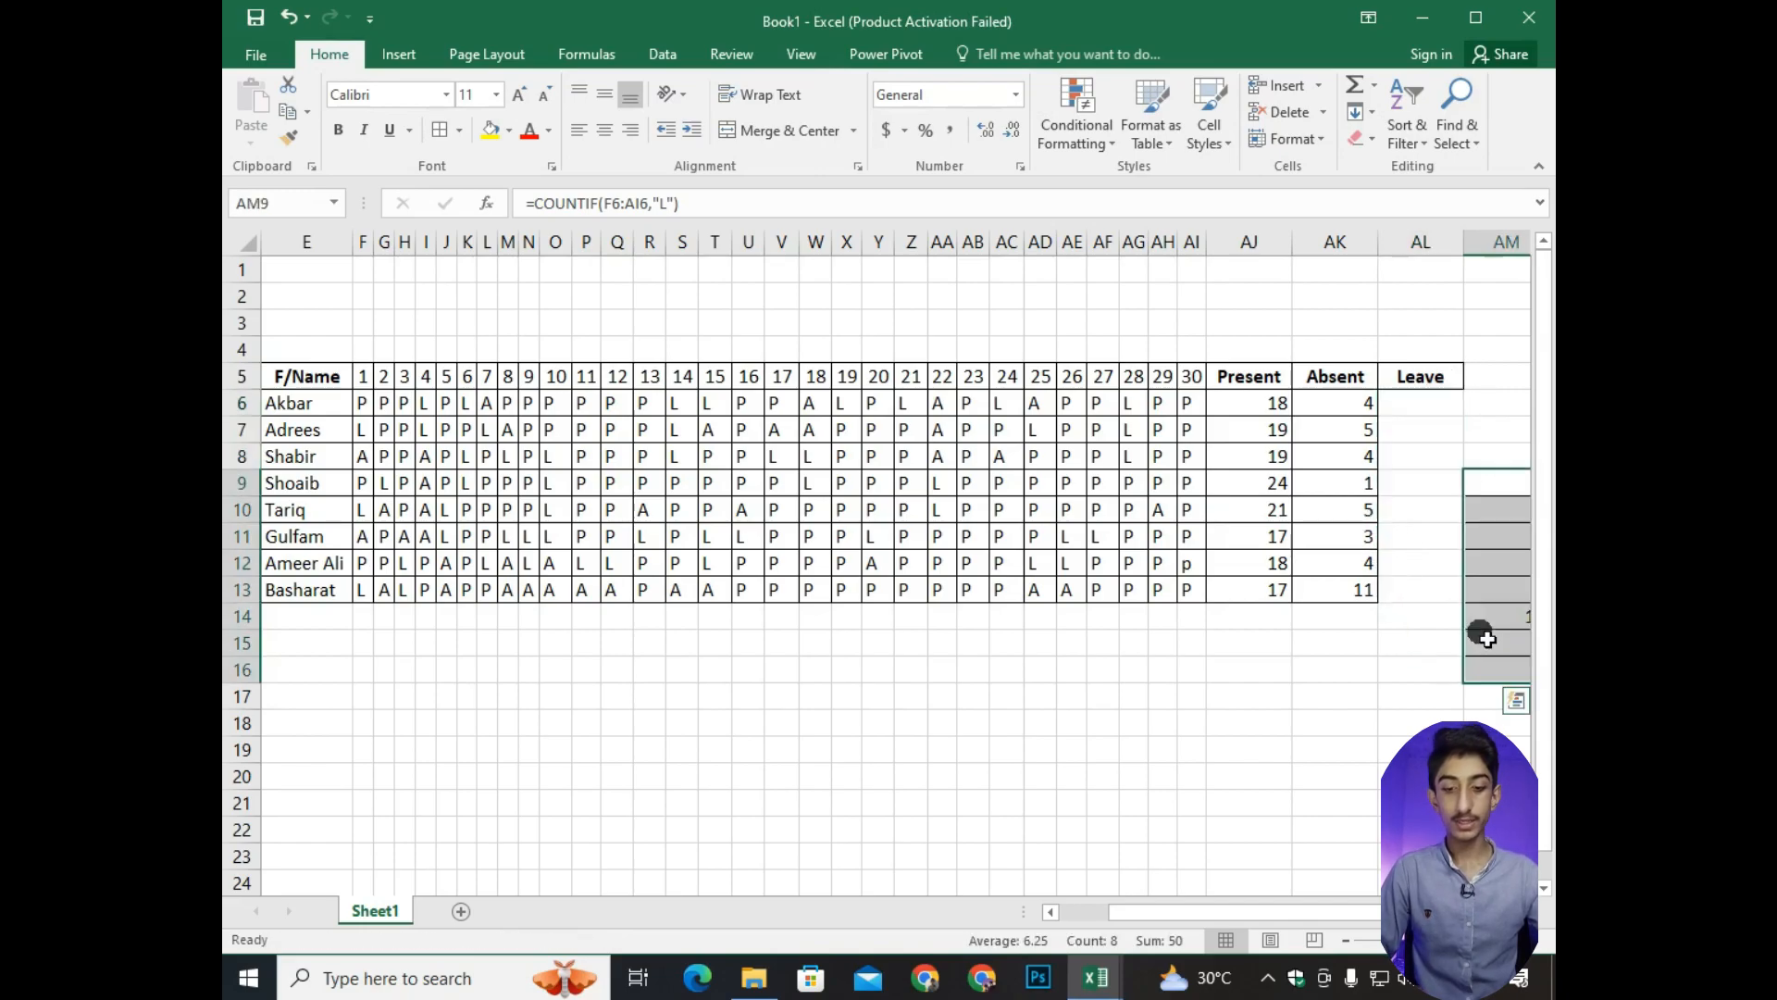
key("ctrl+z")
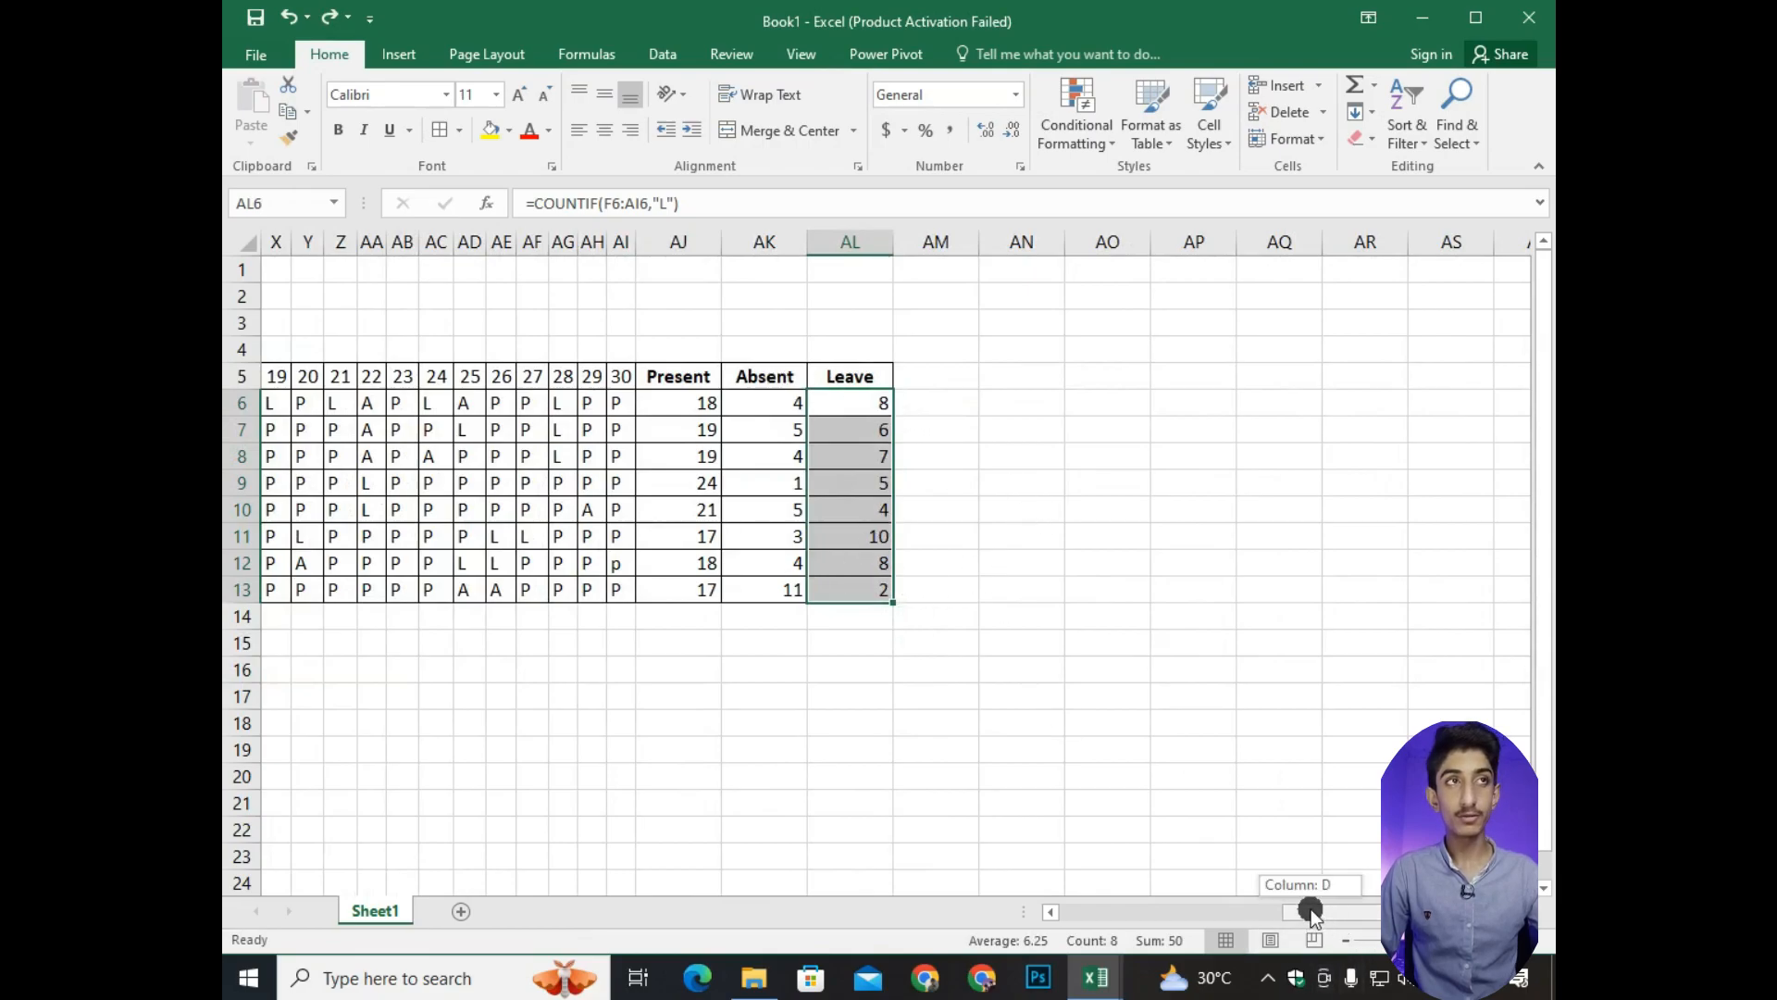
left_click_drag(1310, 909, 1268, 909)
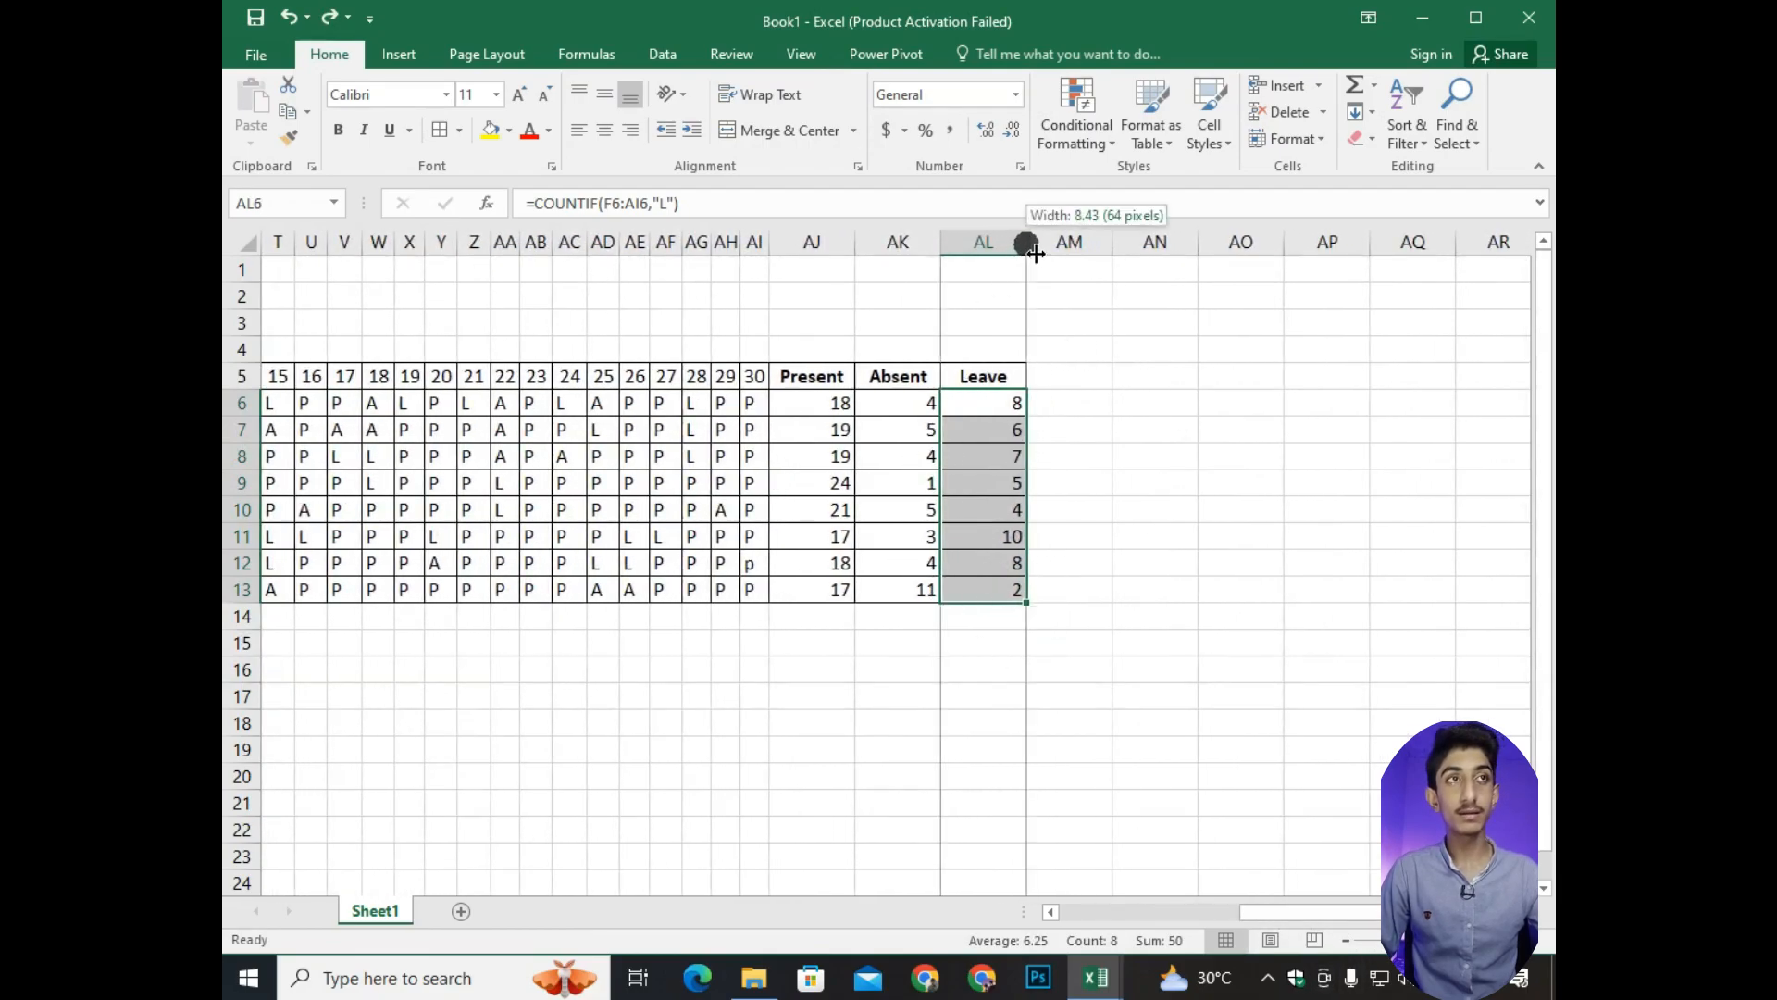
Narrow the Present, Absent and Leave columns AJ to AL to fit their headings.
left_click_drag(1026, 242, 999, 242)
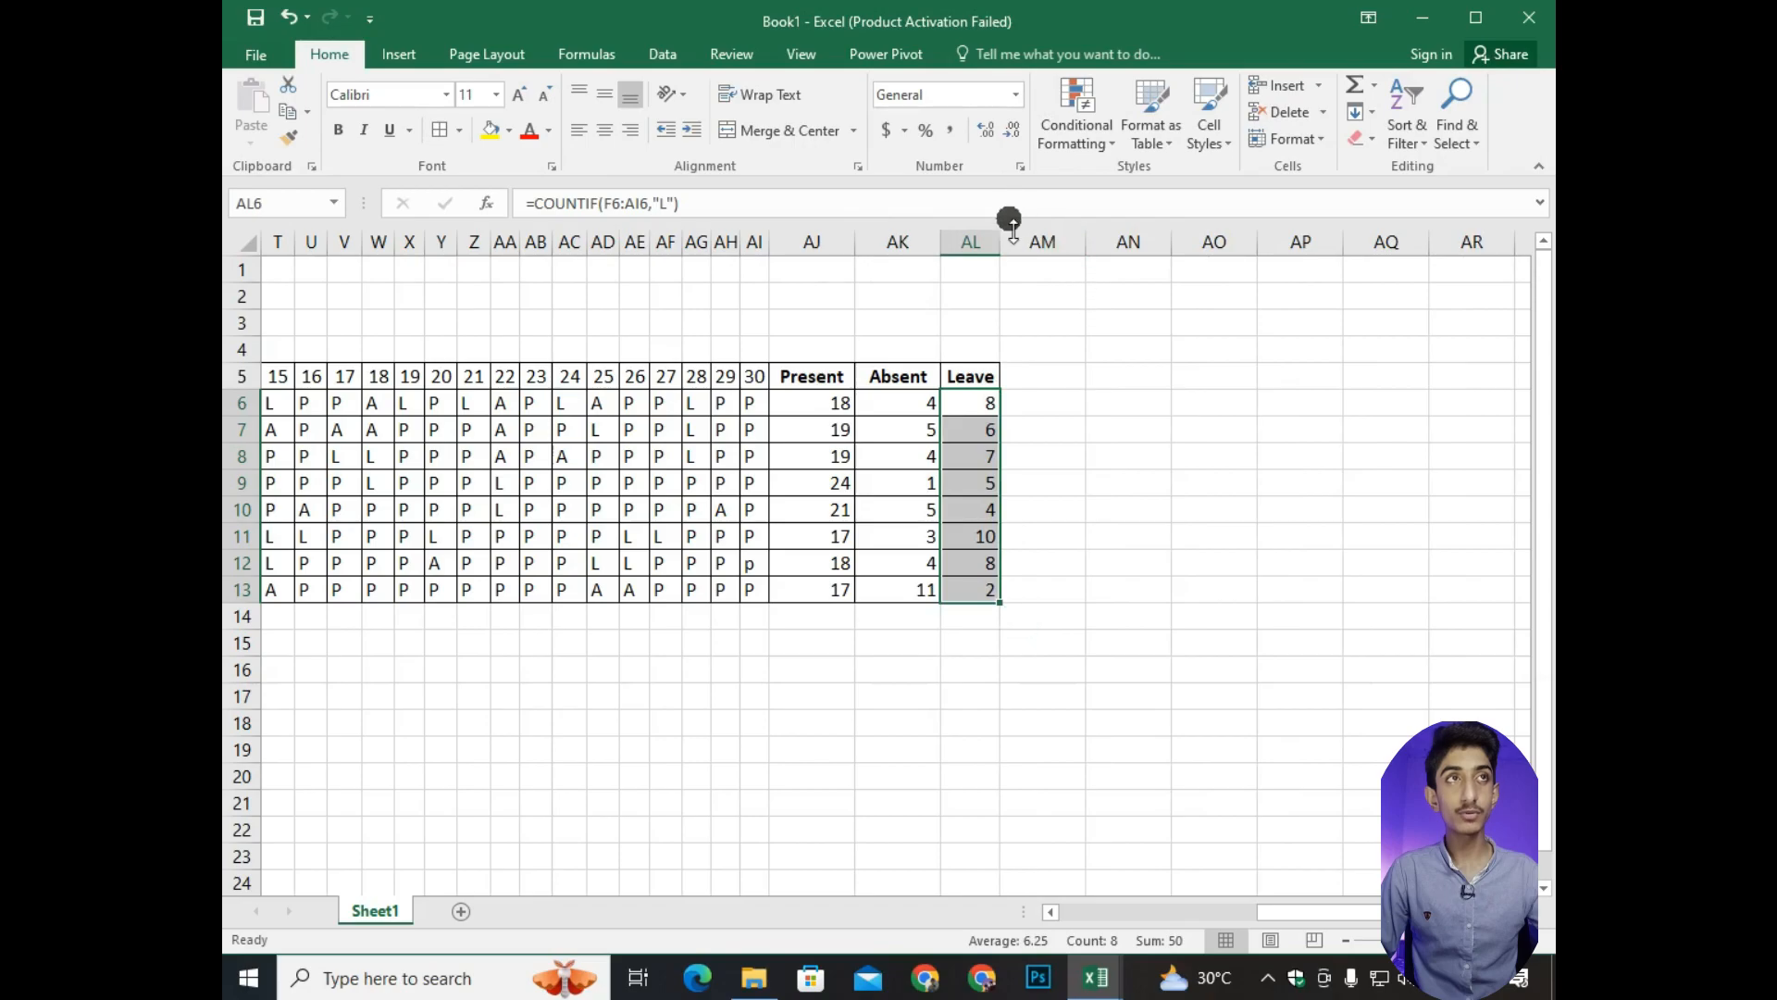
double_click(941, 242)
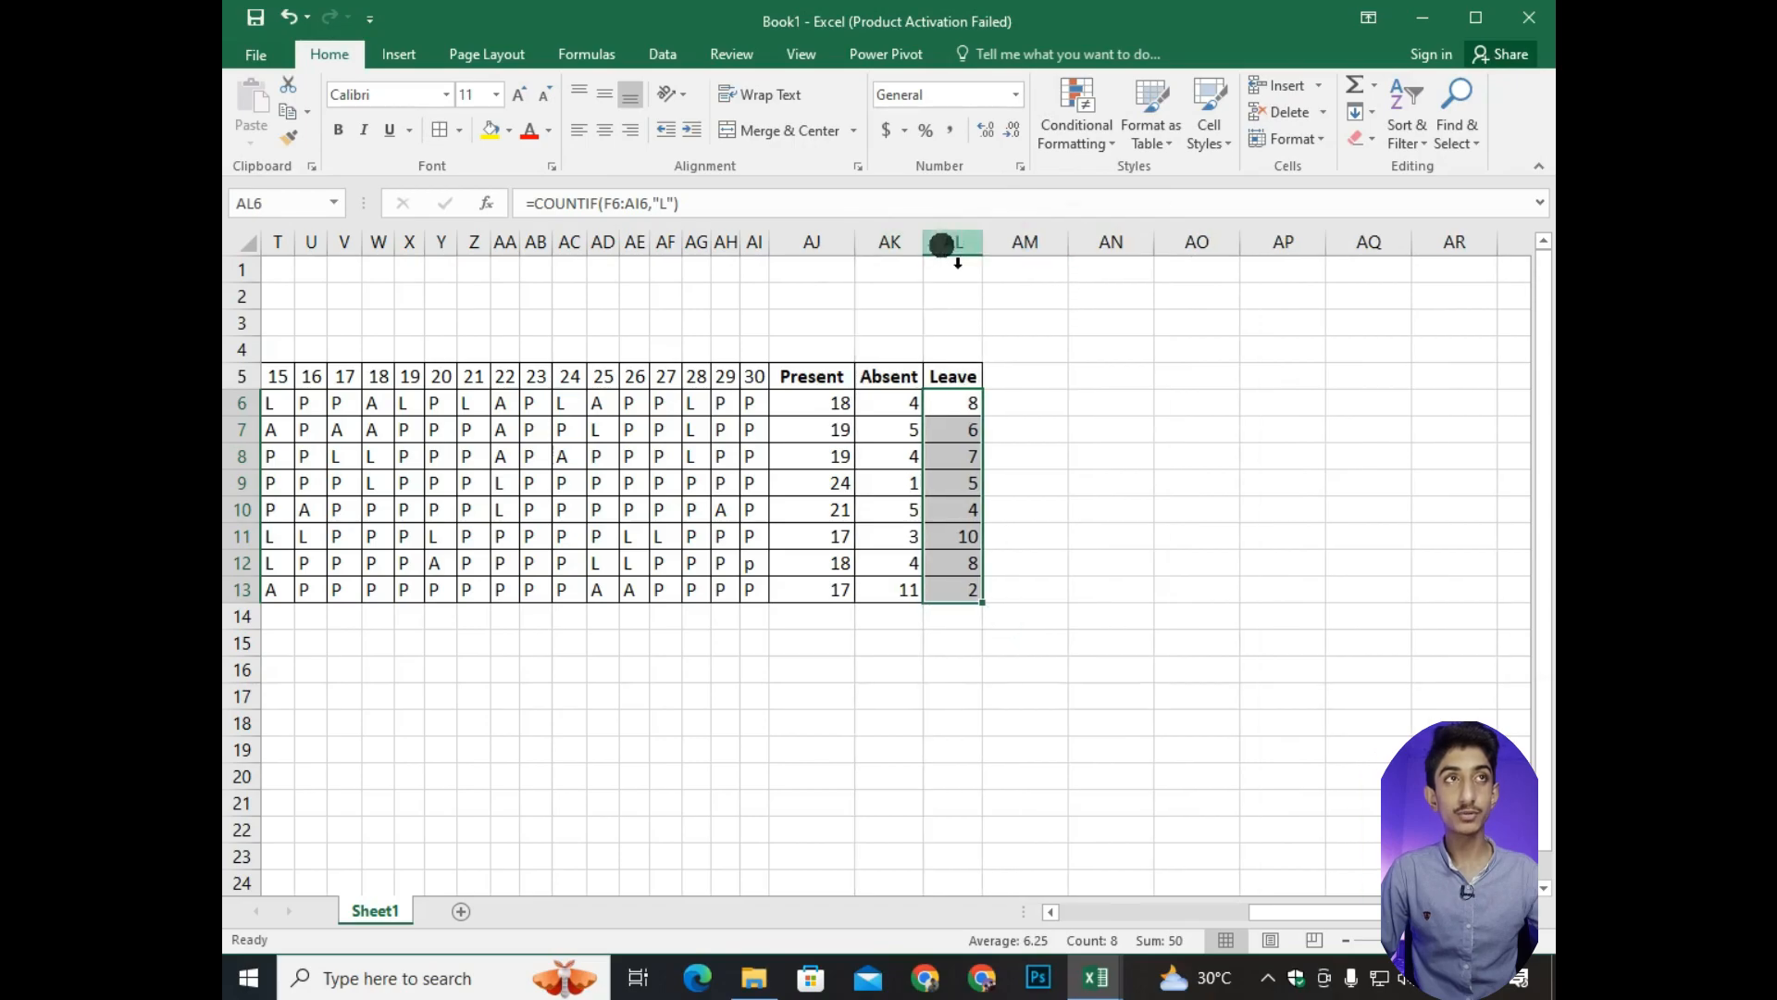
double_click(854, 242)
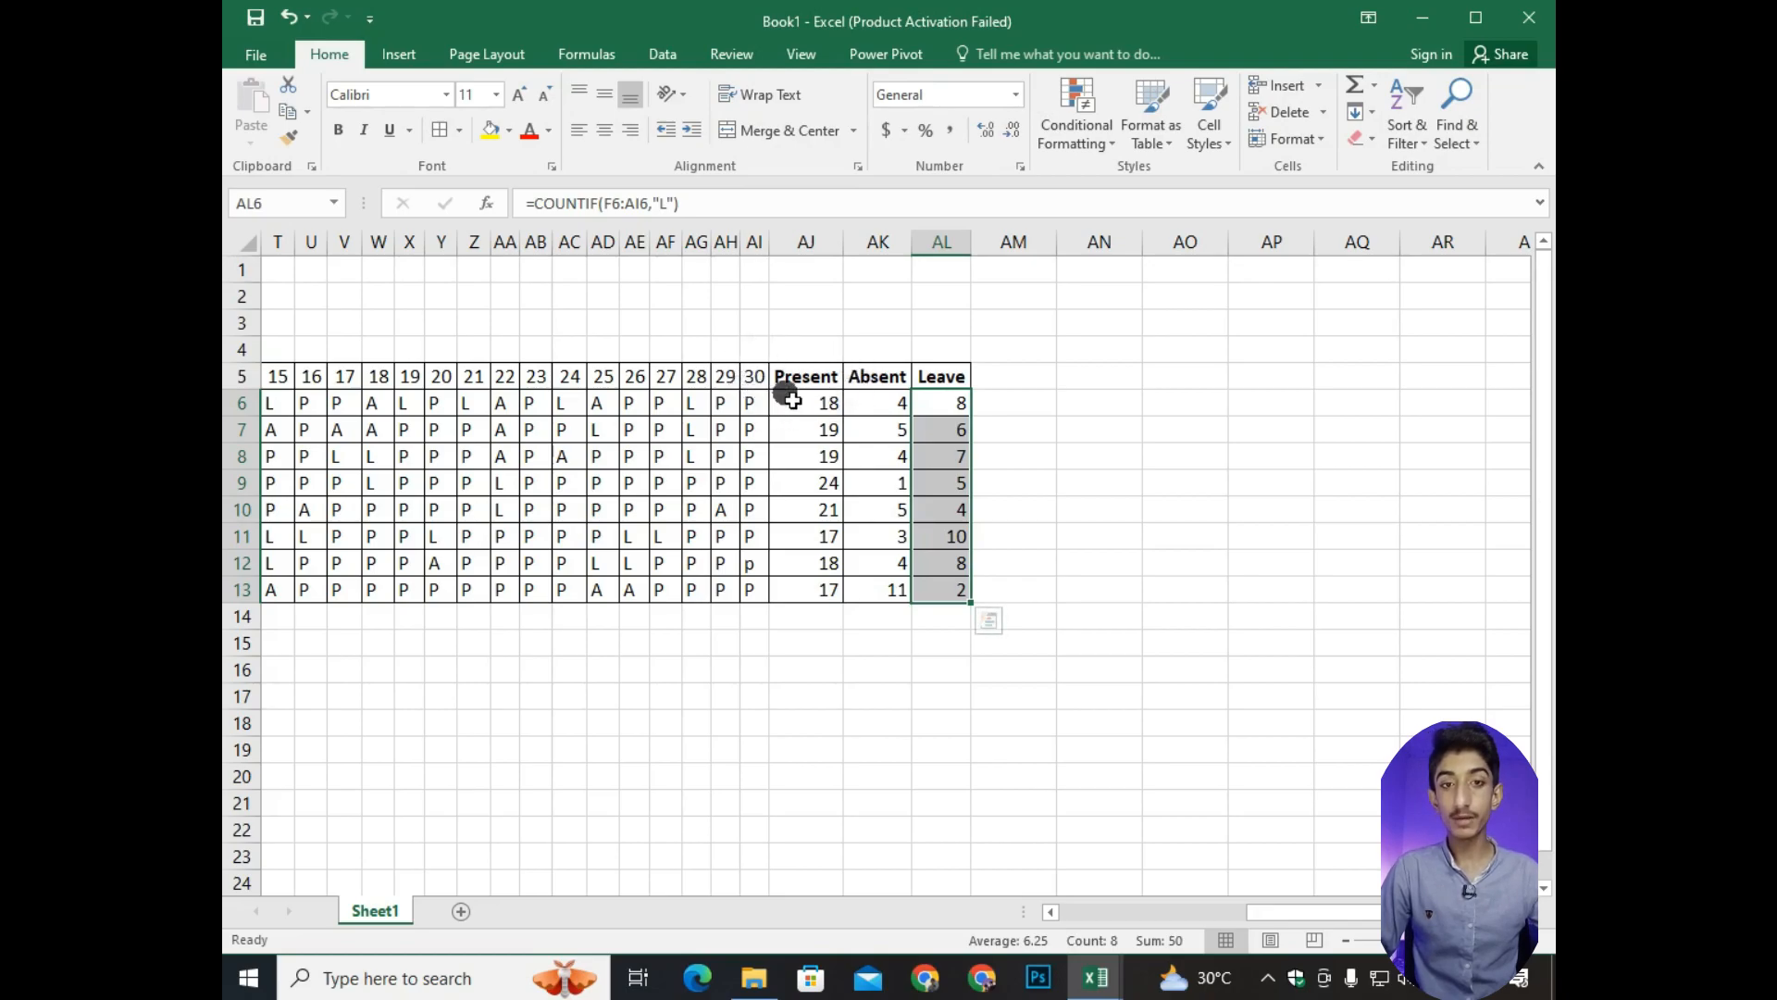
Centre the totals in the Present, Absent and Leave columns, AJ6 through AL13.
left_click_drag(831, 407, 826, 589)
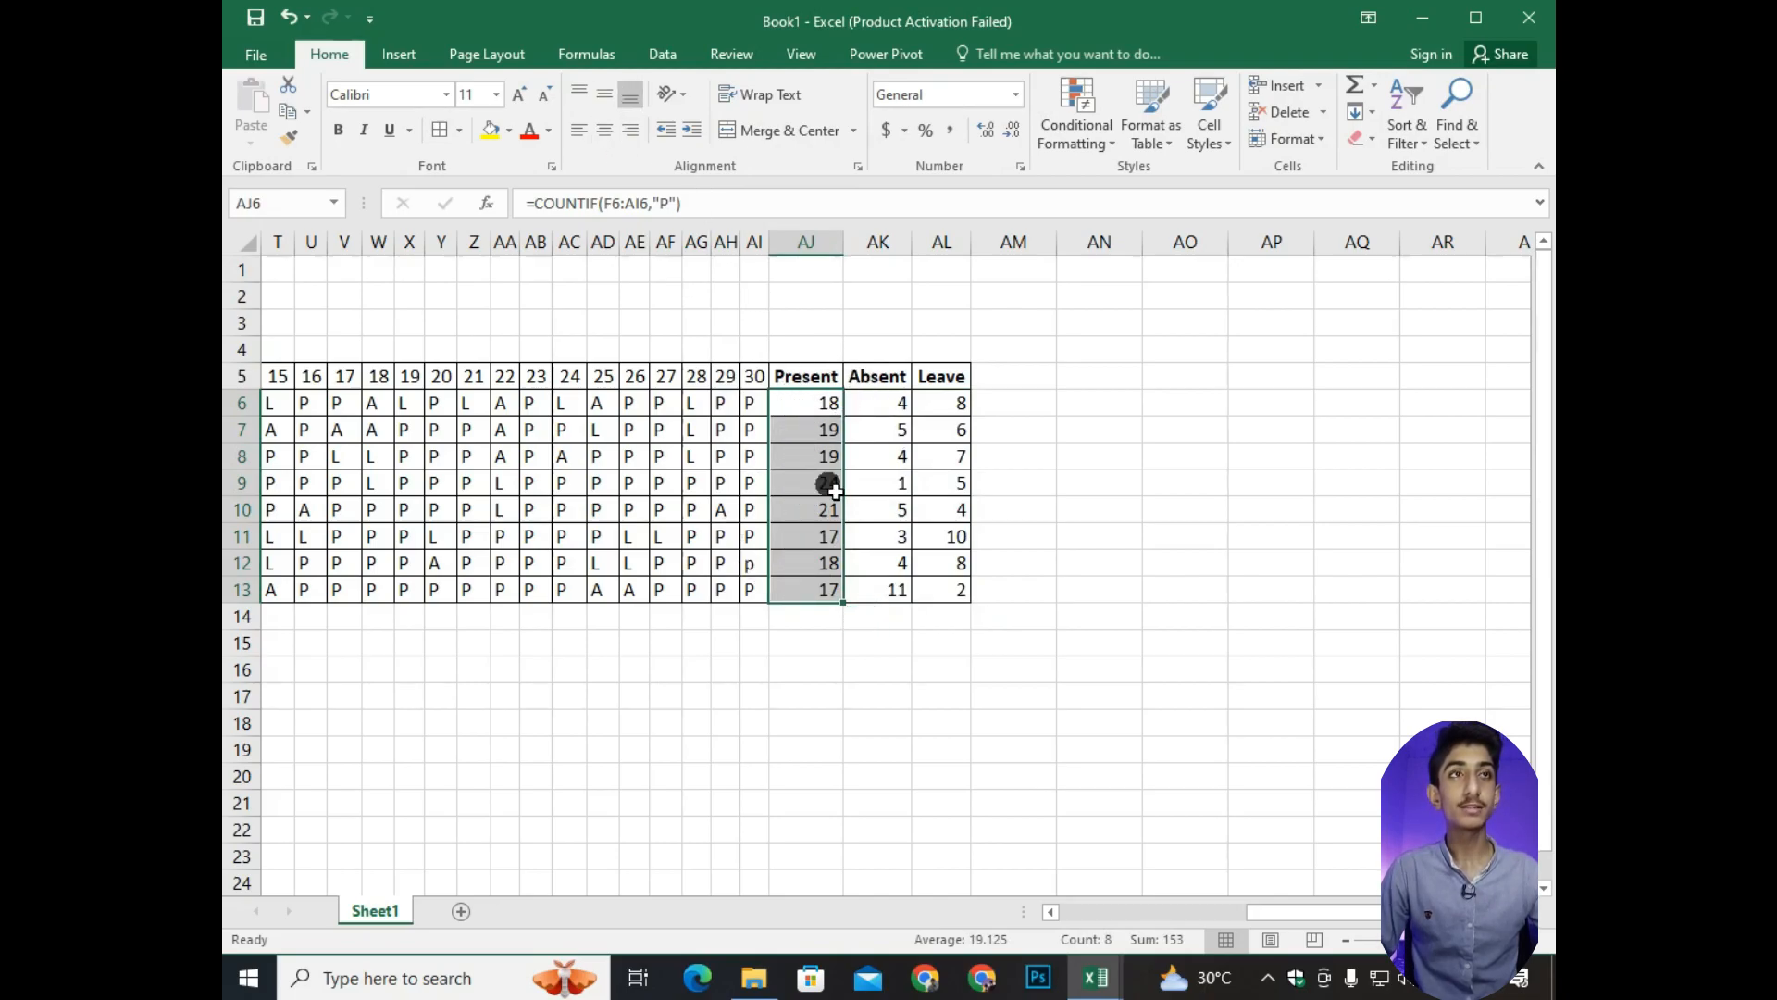
left_click(600, 132)
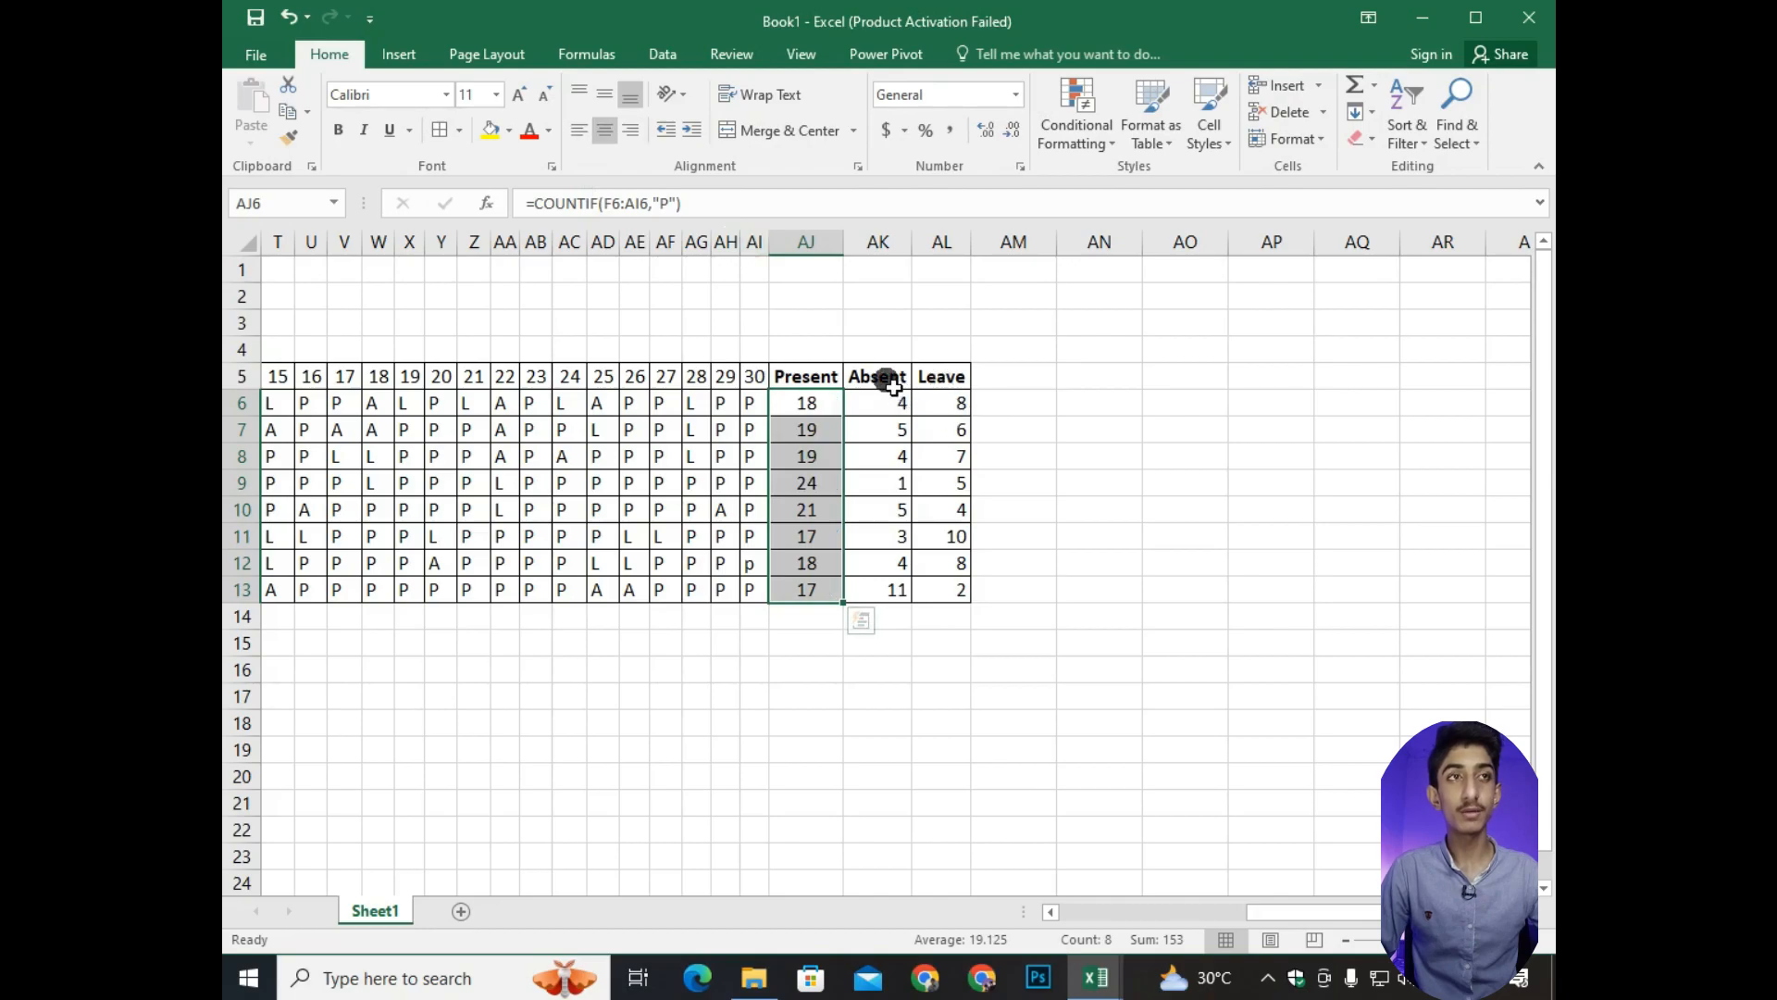
left_click_drag(891, 383, 888, 602)
left_click(603, 137)
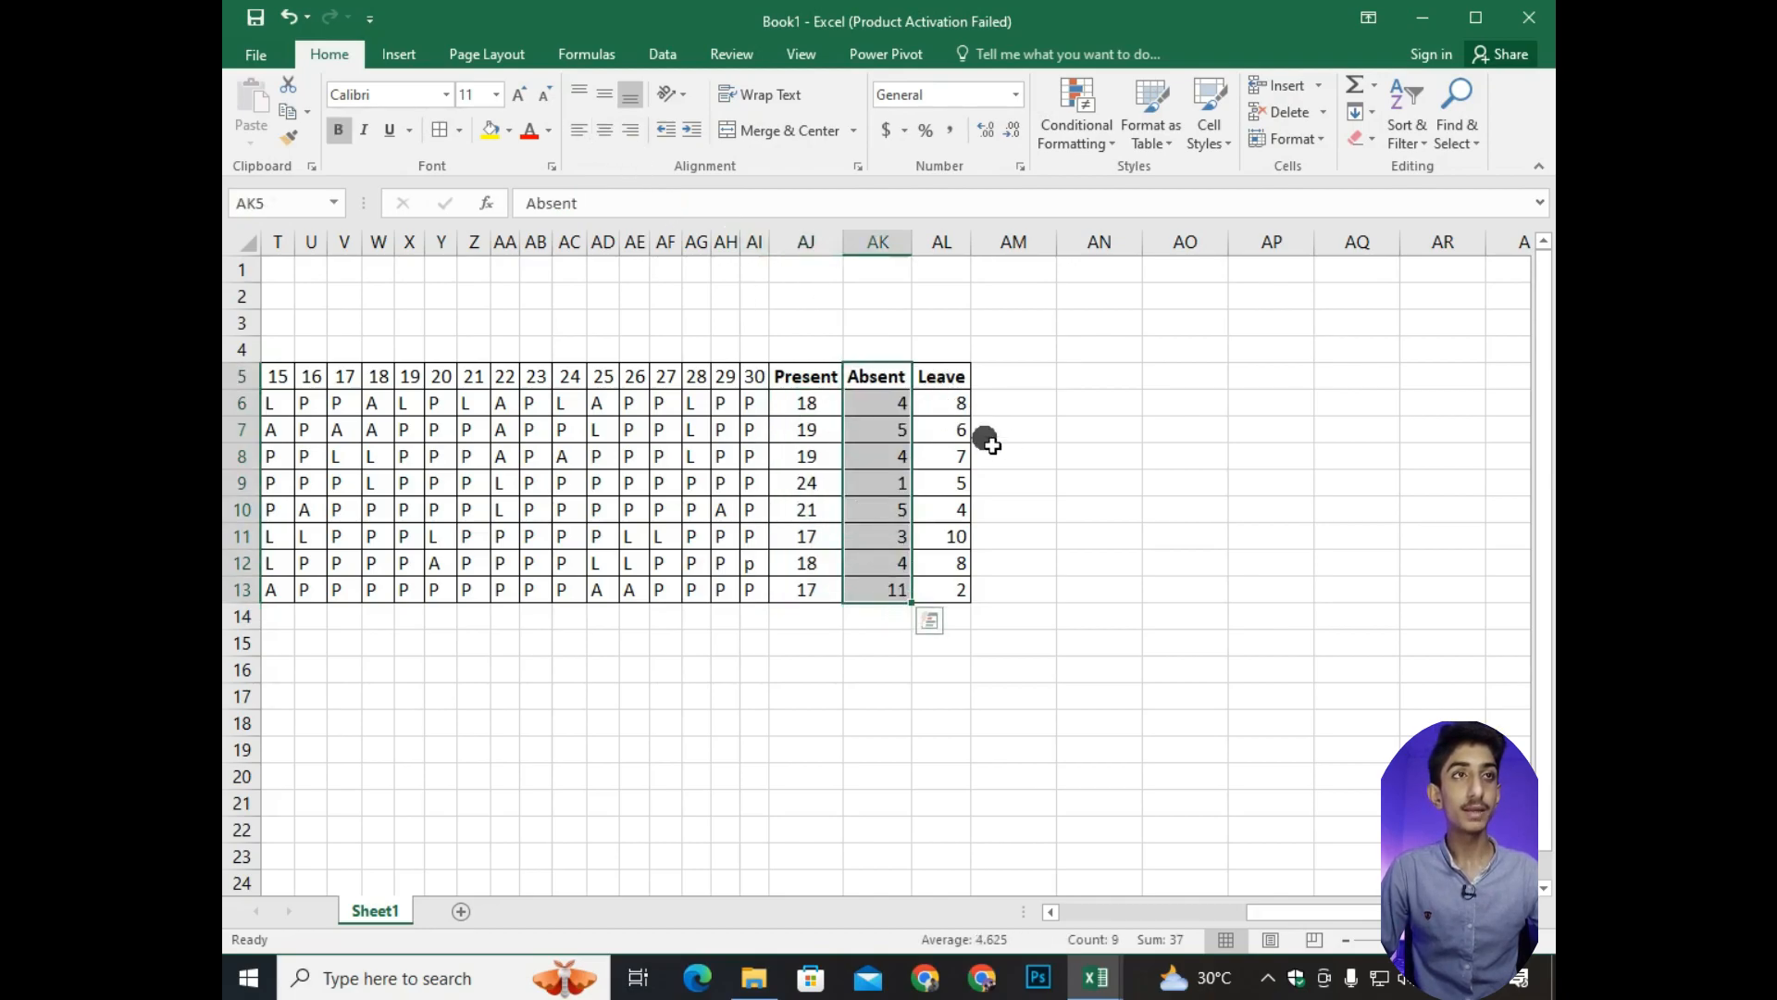
left_click_drag(896, 407, 911, 600)
left_click(616, 142)
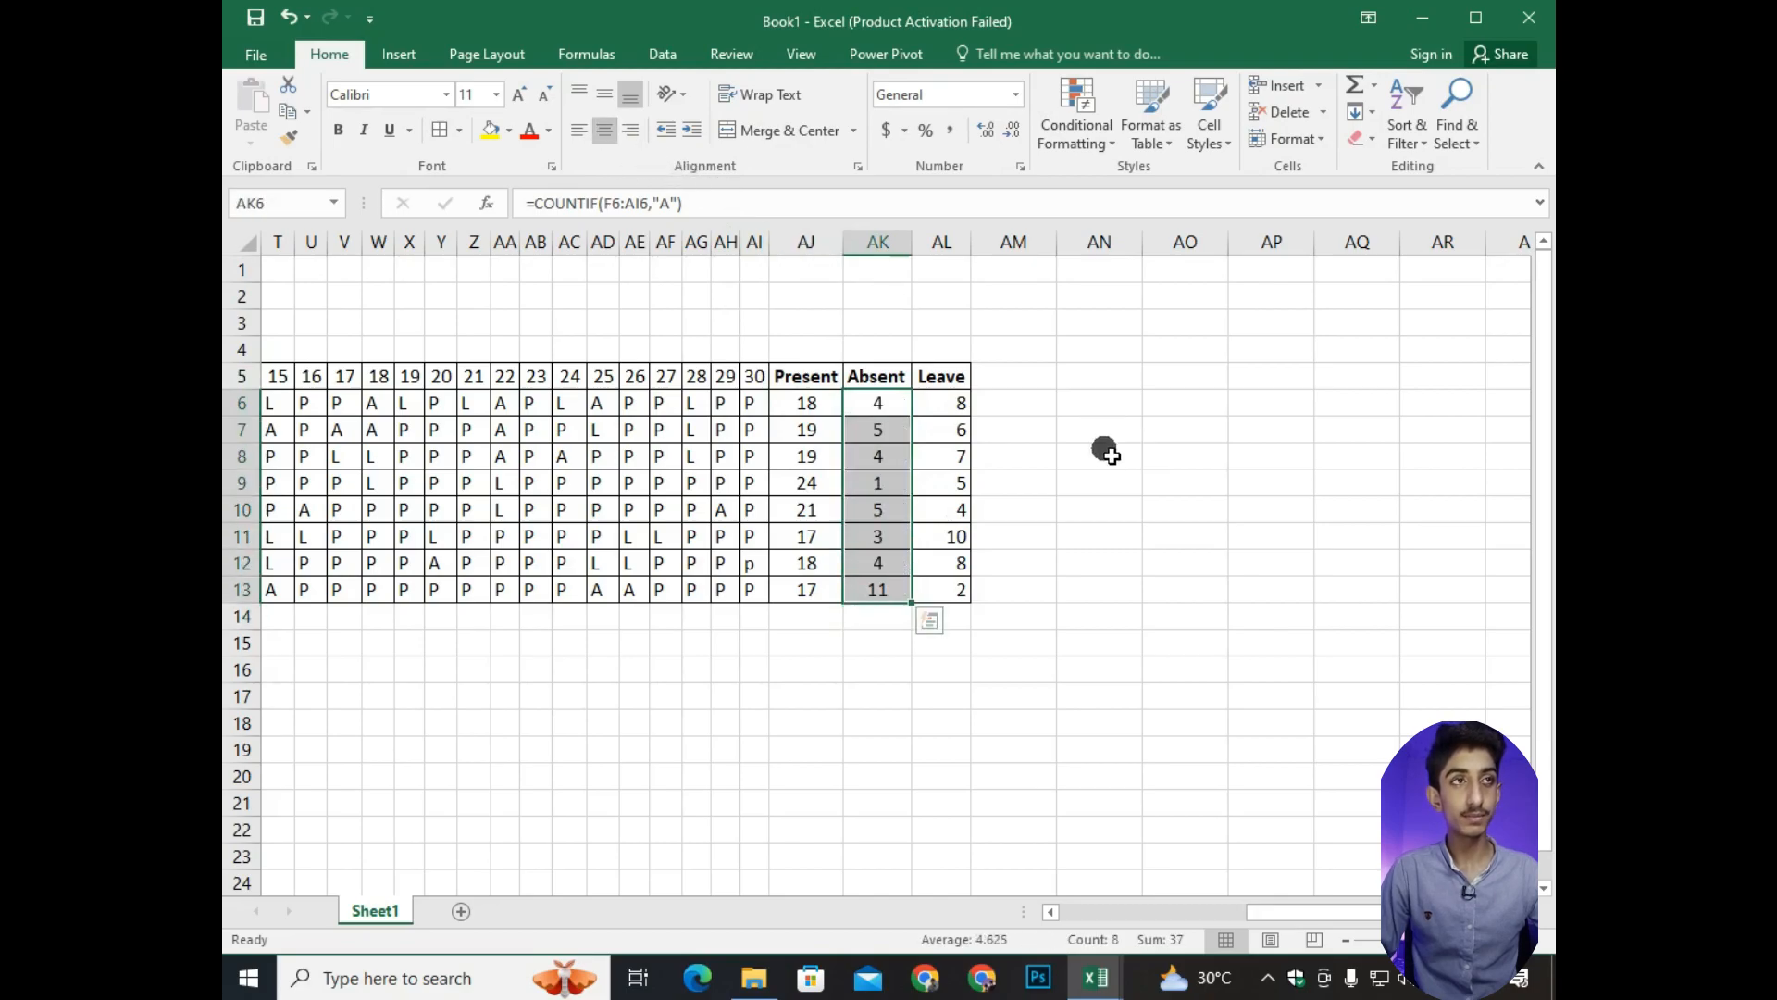
left_click_drag(972, 404, 954, 592)
left_click(603, 132)
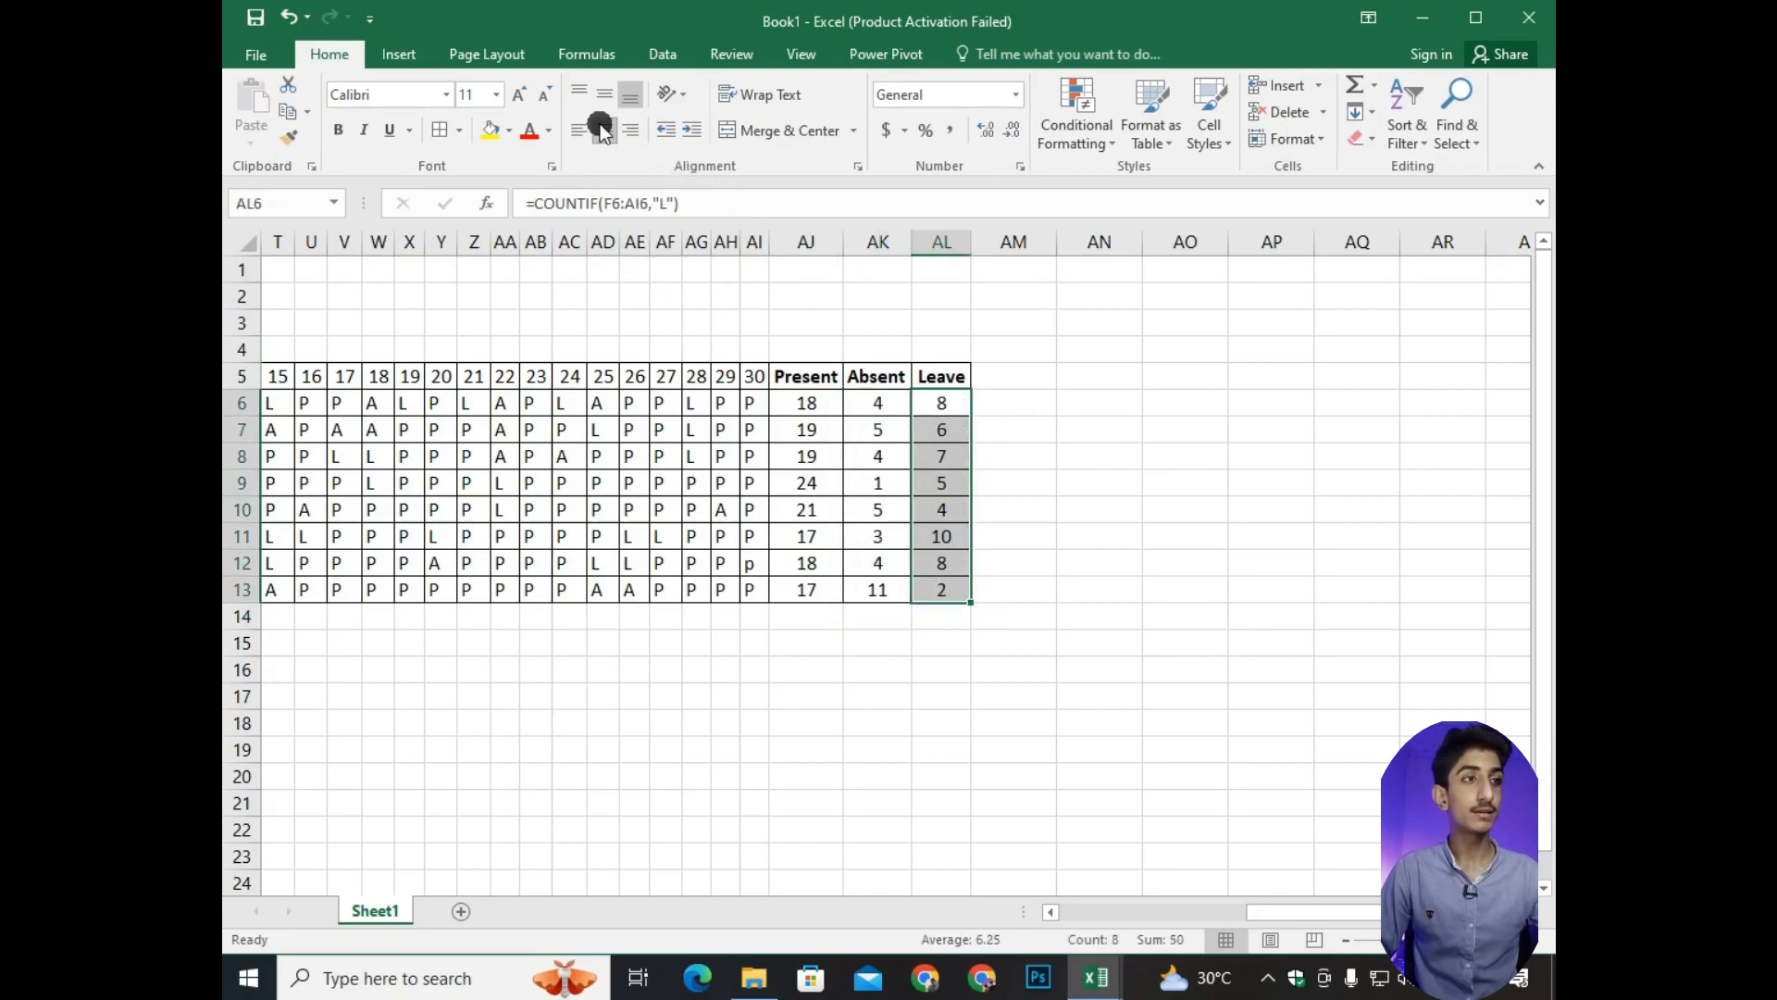
Select the whole attendance table from the Serial No heading through the last Leave total, C5:AL13.
left_click_drag(1332, 913, 1237, 933)
scroll(1201, 726, "down", 1)
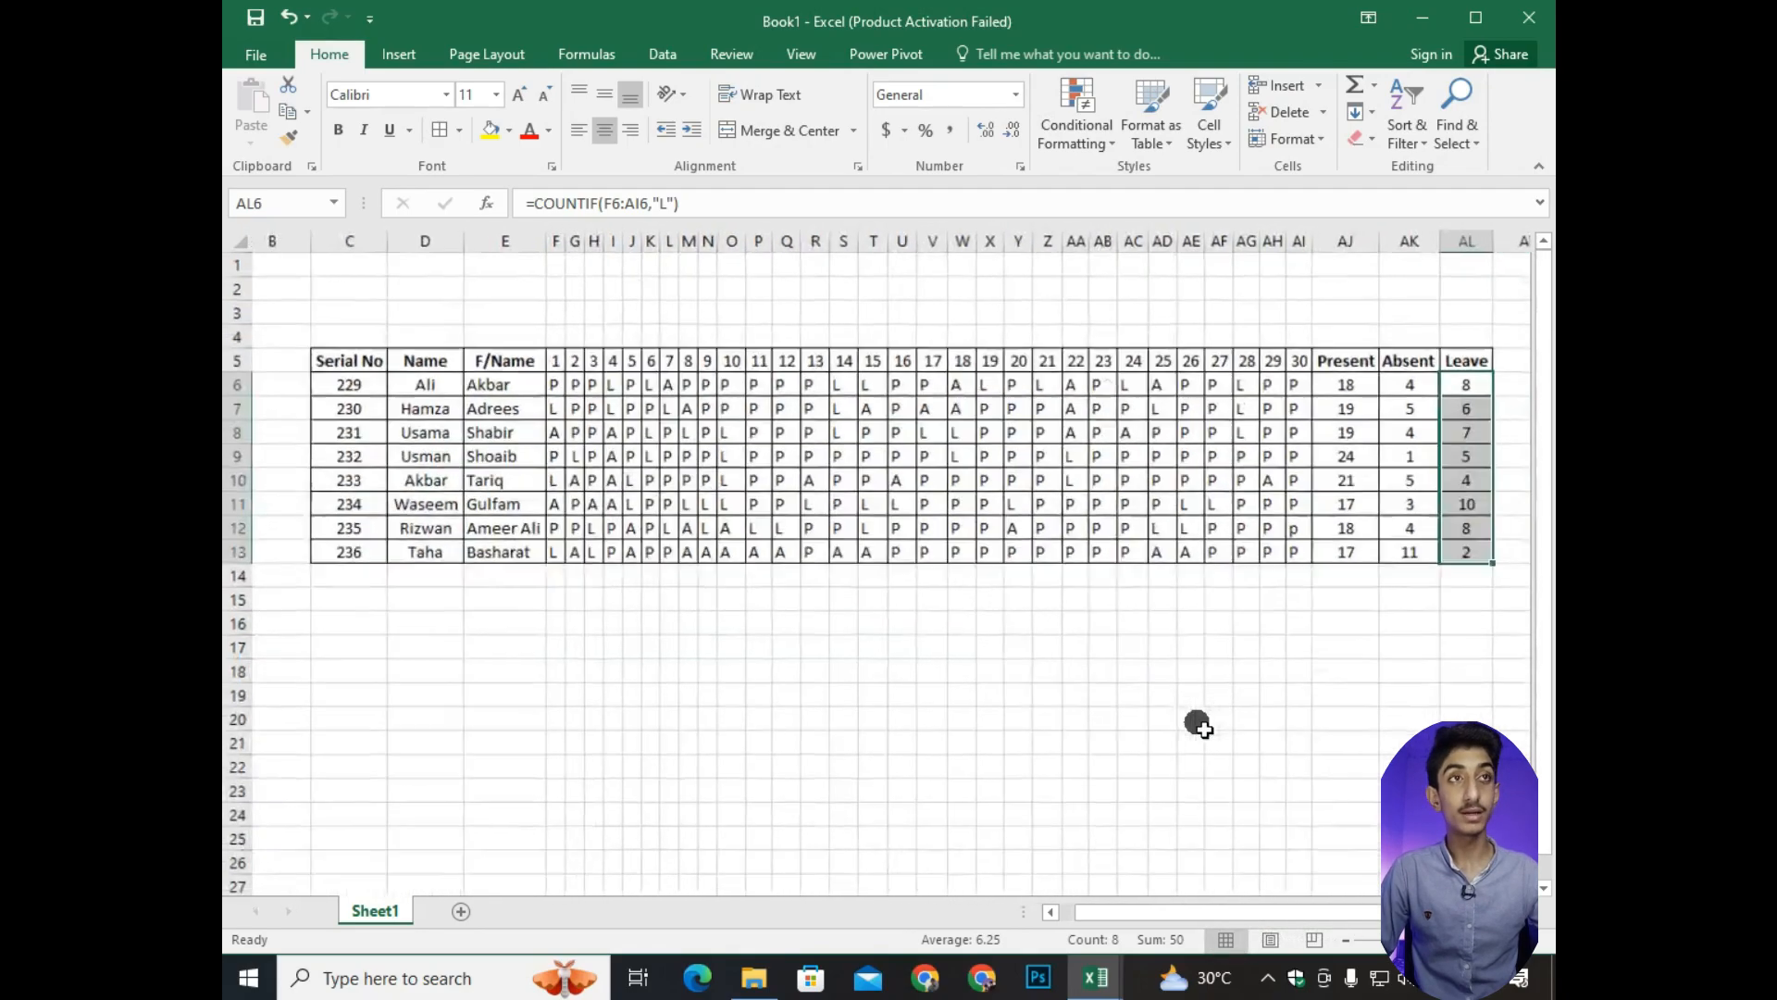
left_click(1332, 915)
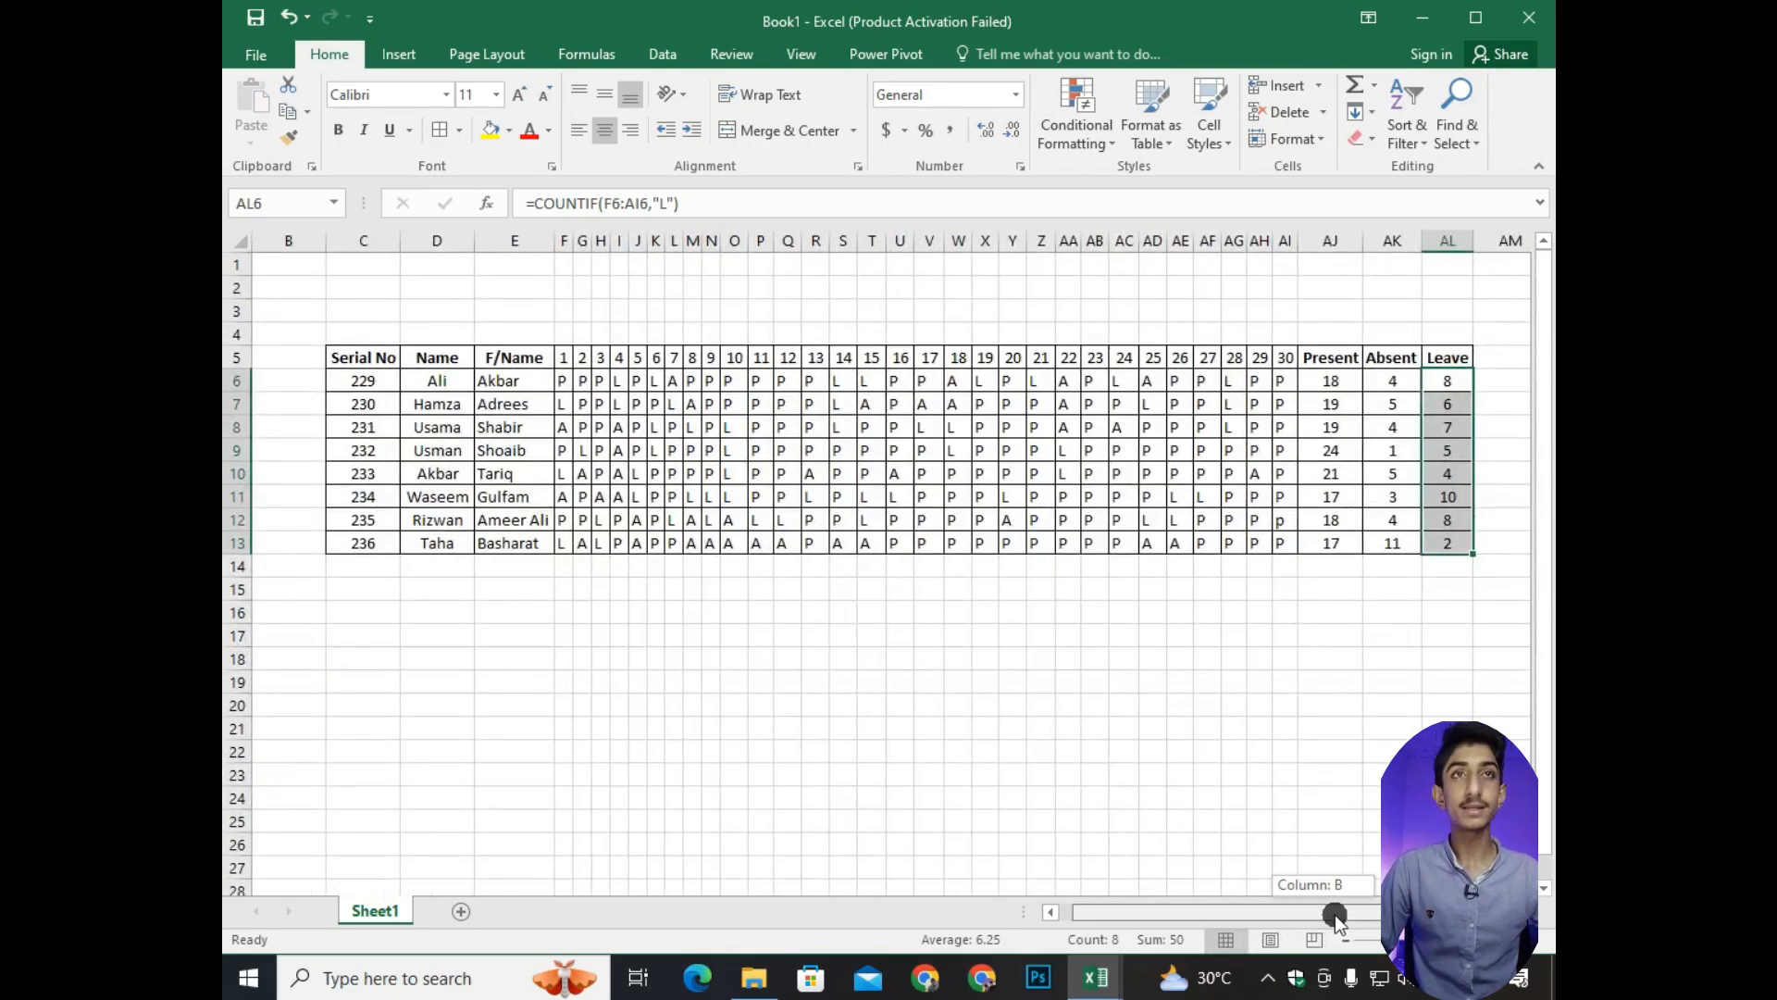
key("ctrl+a")
left_click(469, 525)
left_click_drag(359, 358, 1449, 546)
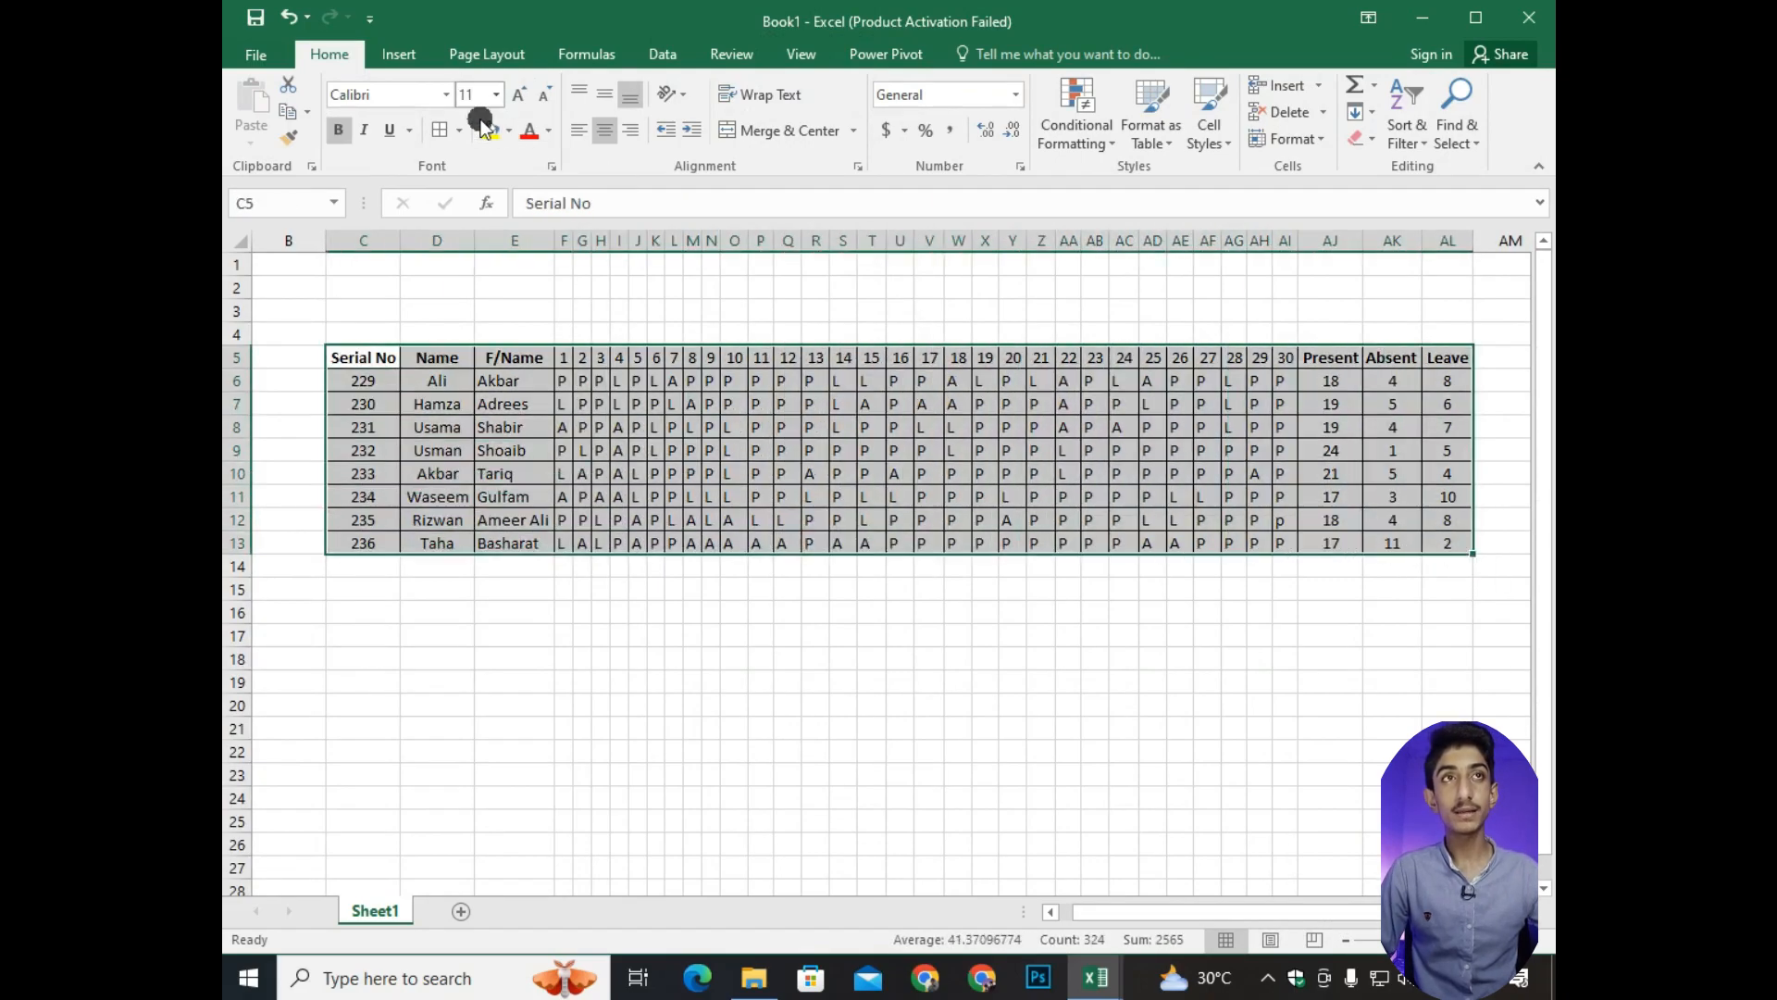
left_click(512, 129)
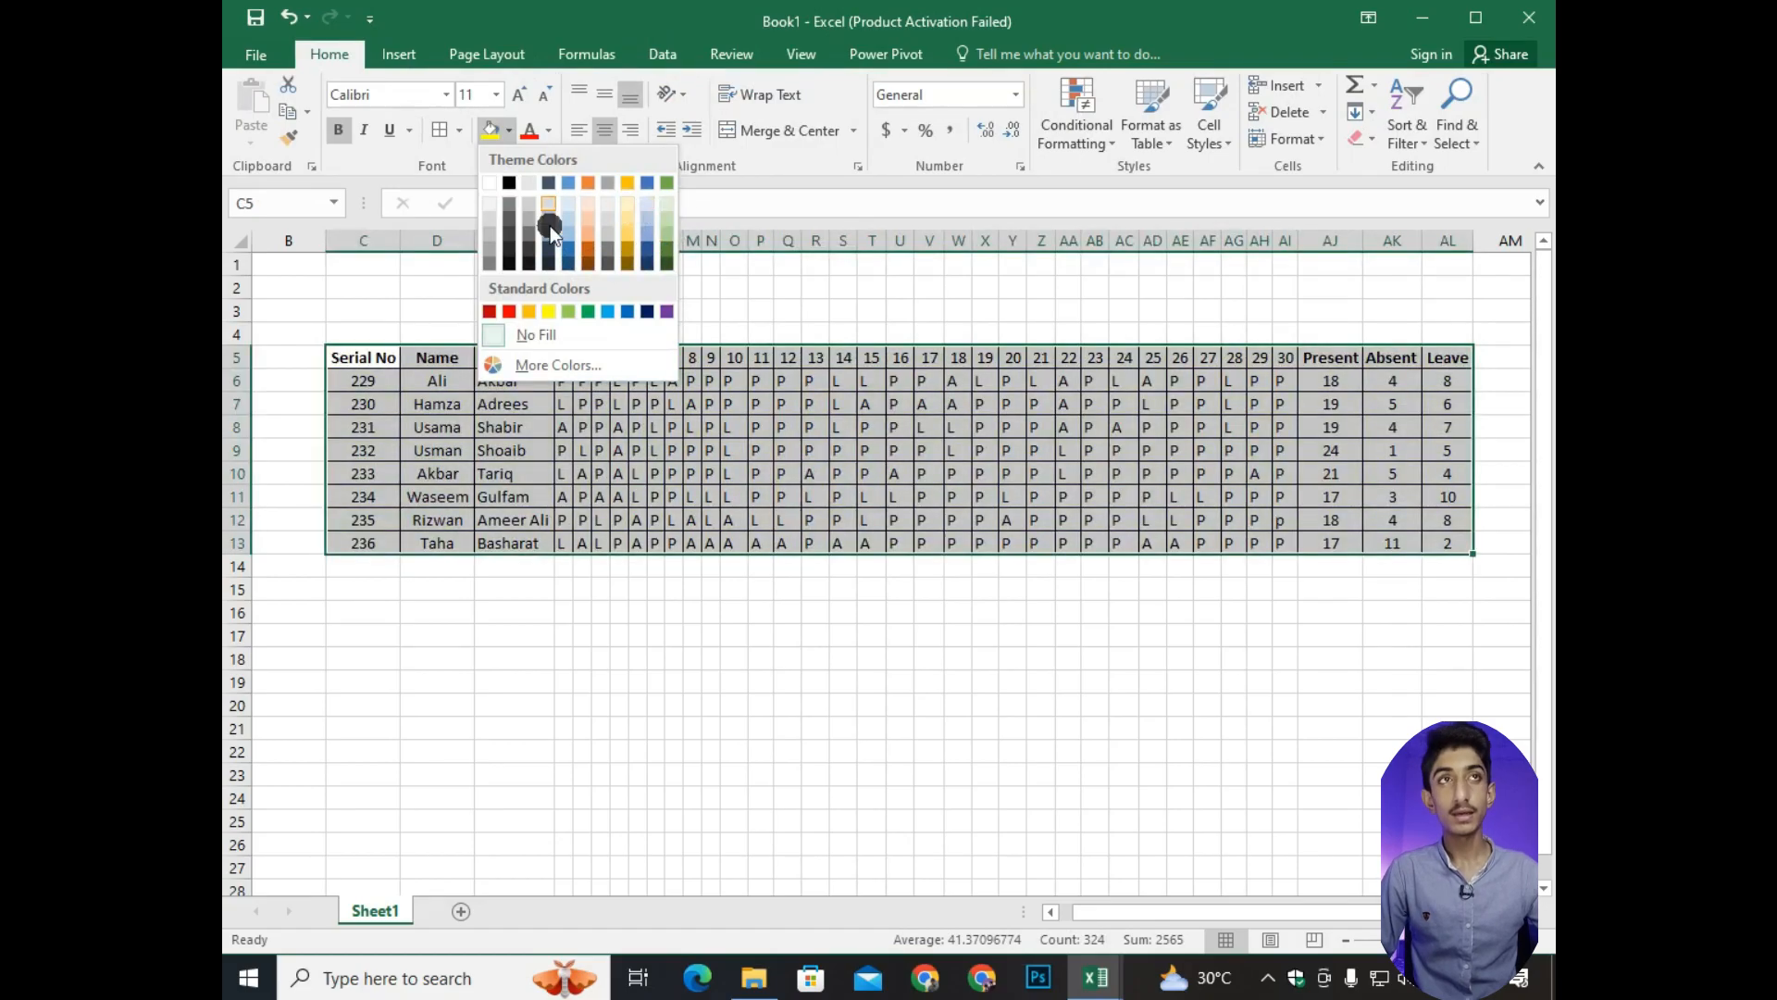
left_click(731, 178)
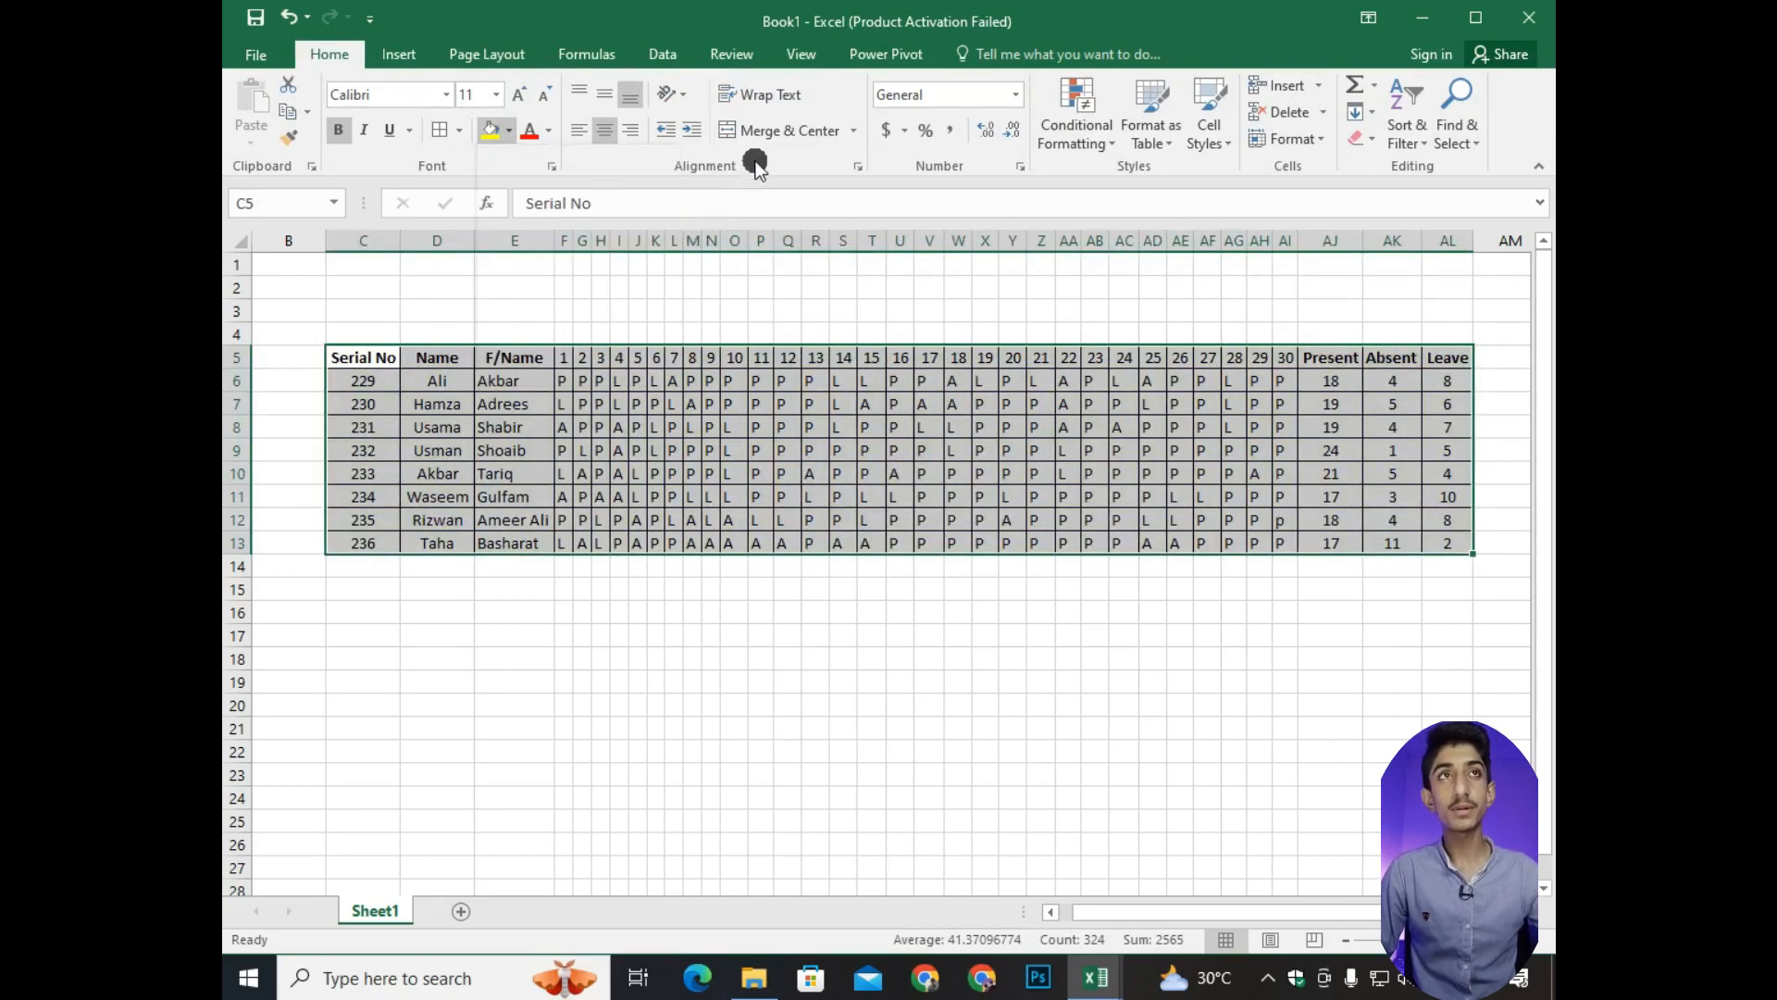
left_click(548, 131)
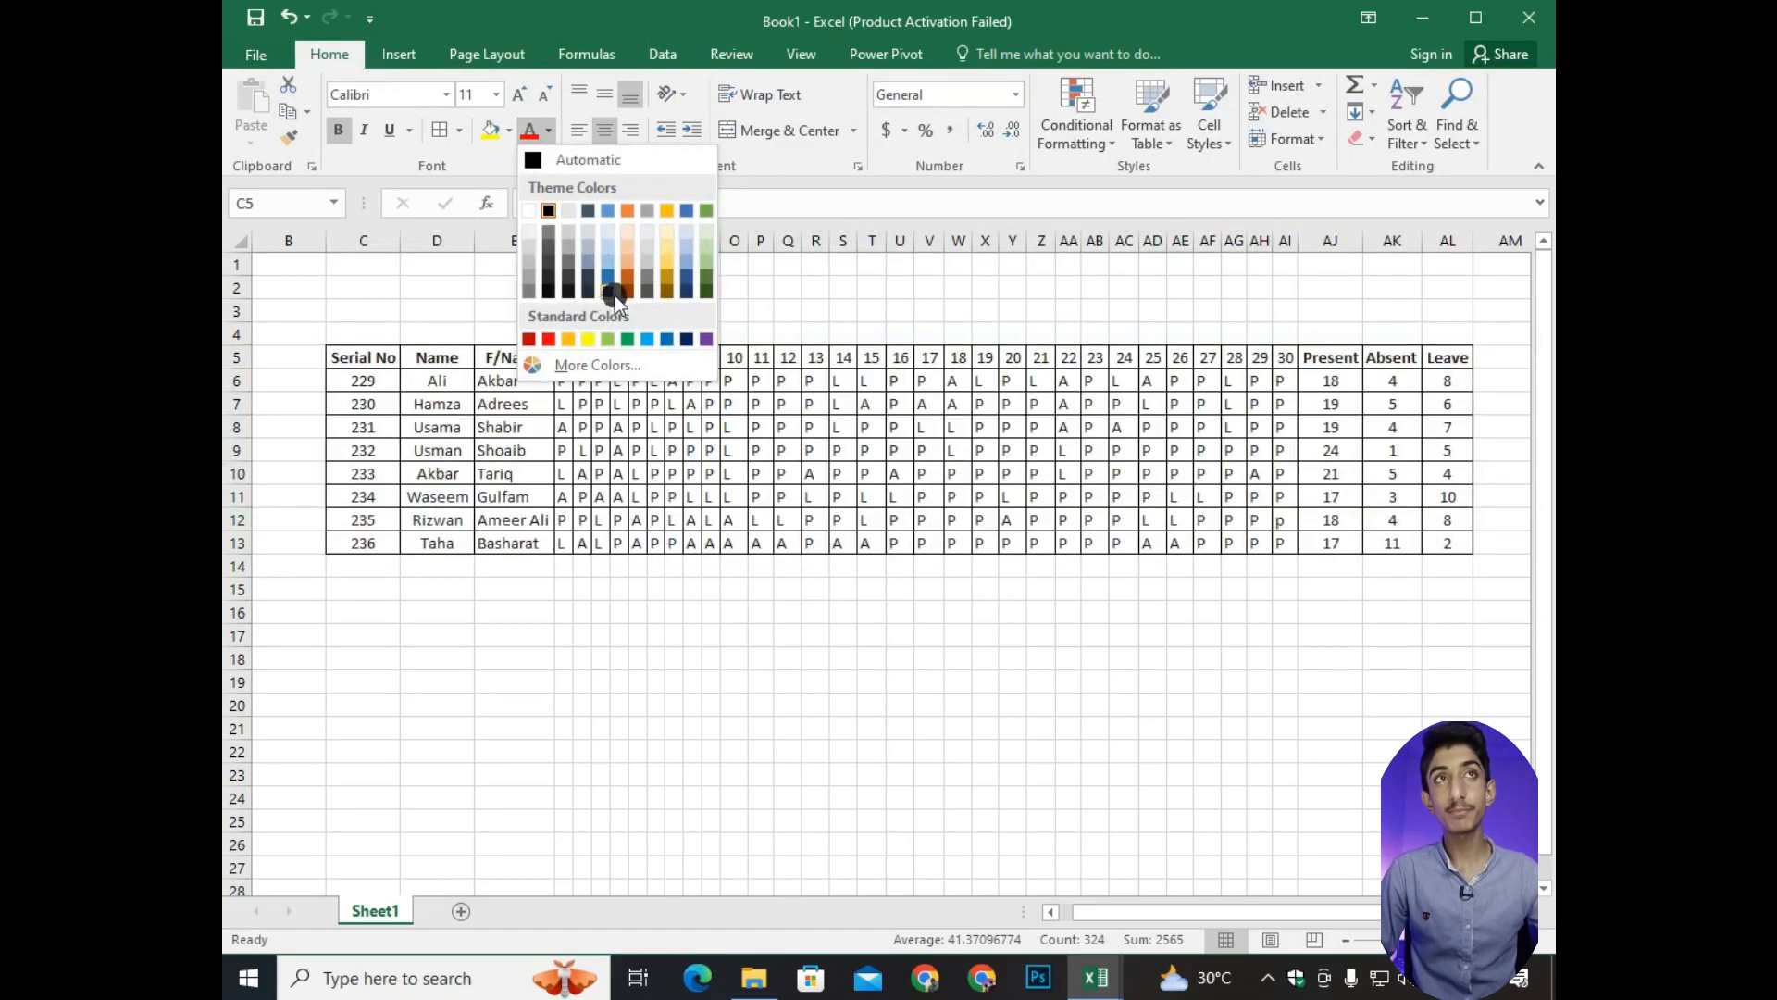
left_click(736, 179)
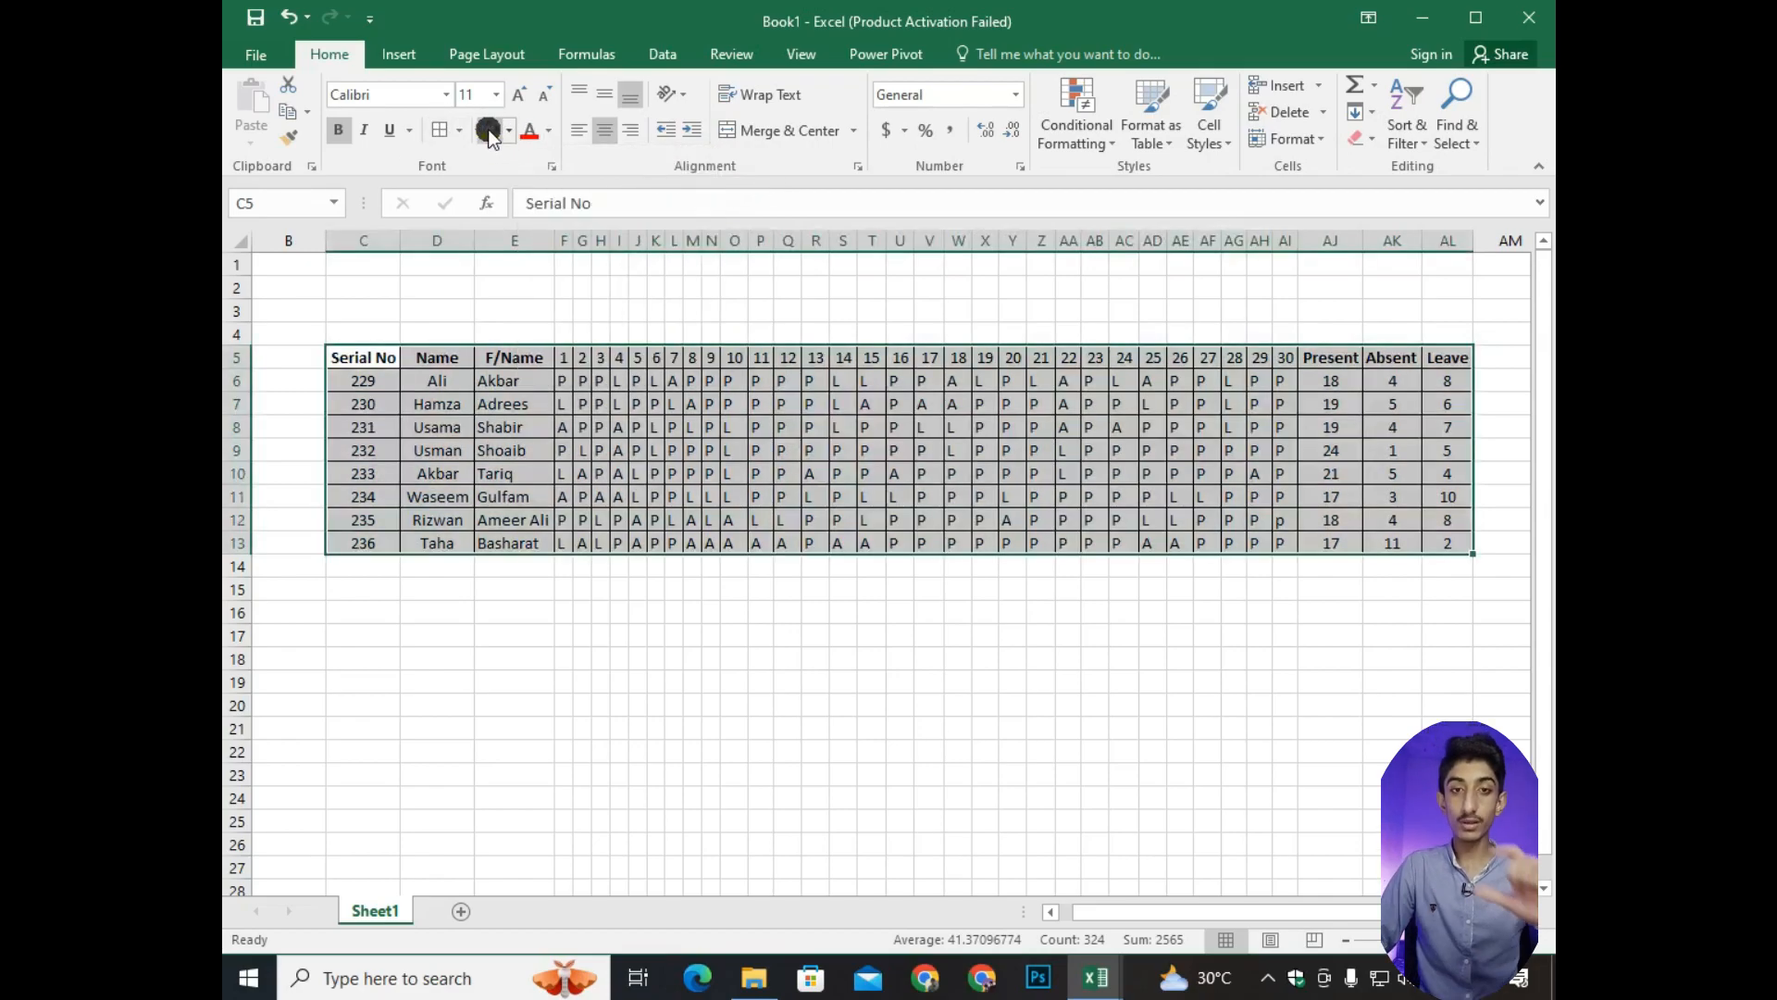
Set the table's text to a dark theme colour and open the fill colour choices for the same range.
left_click(551, 130)
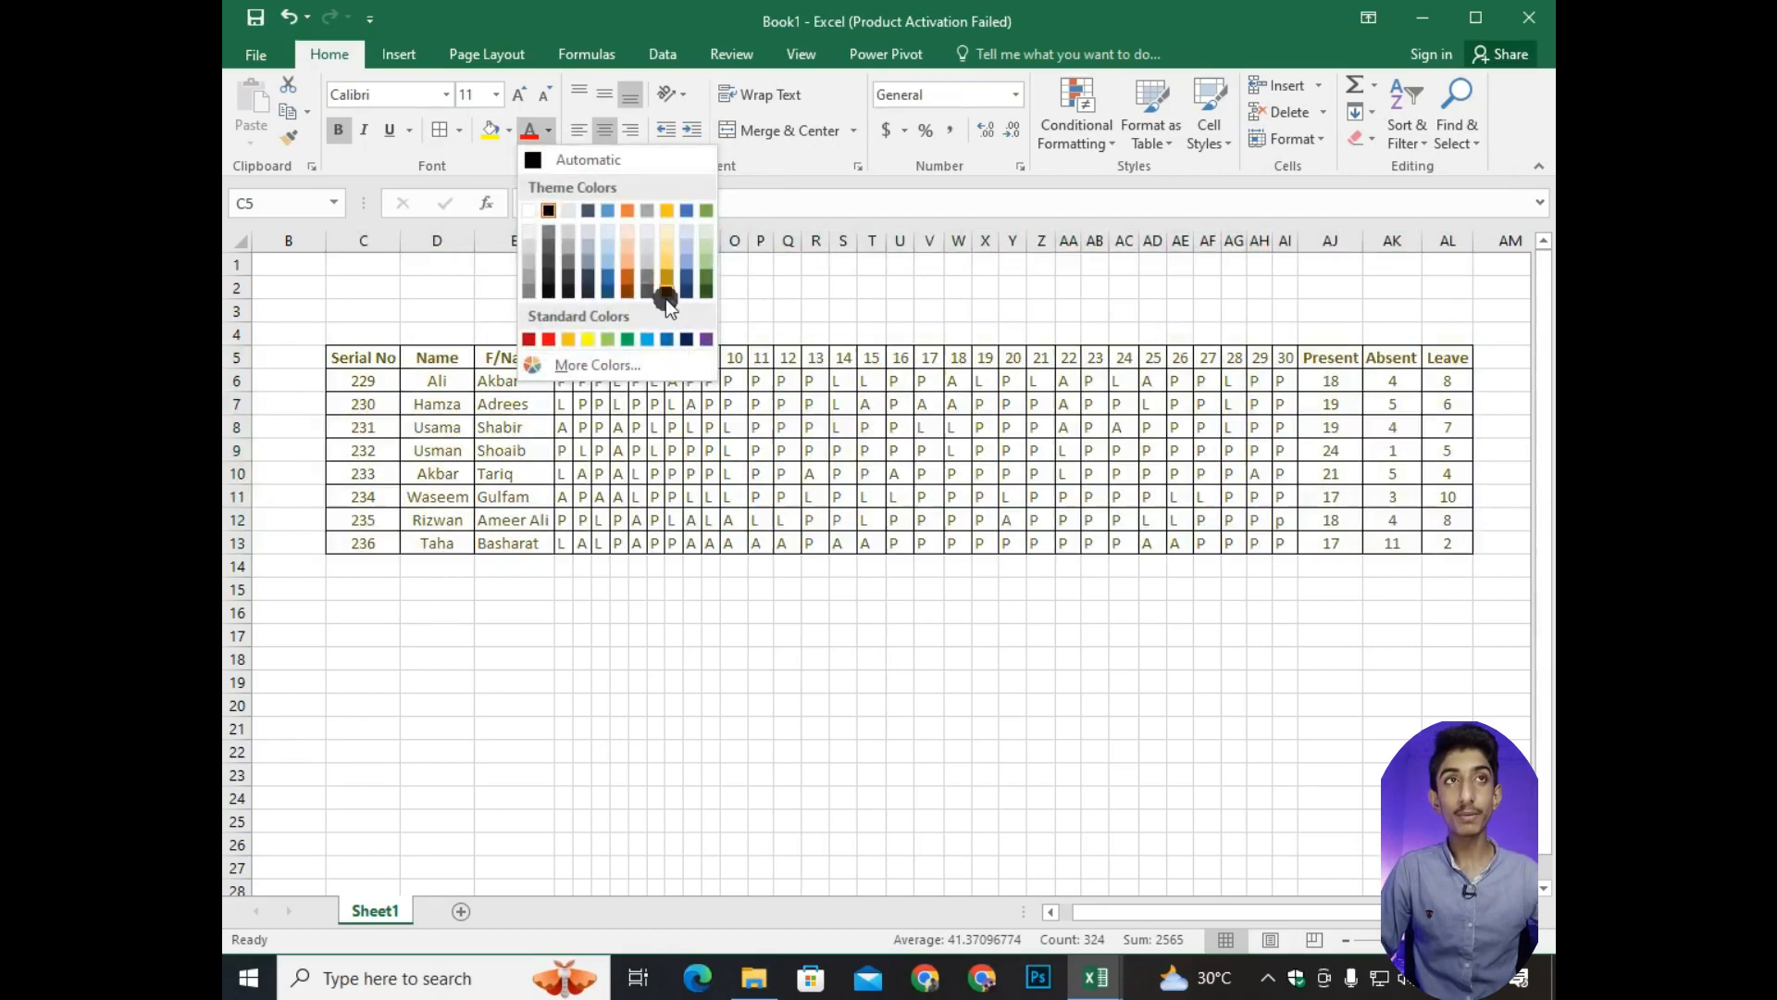
left_click(558, 275)
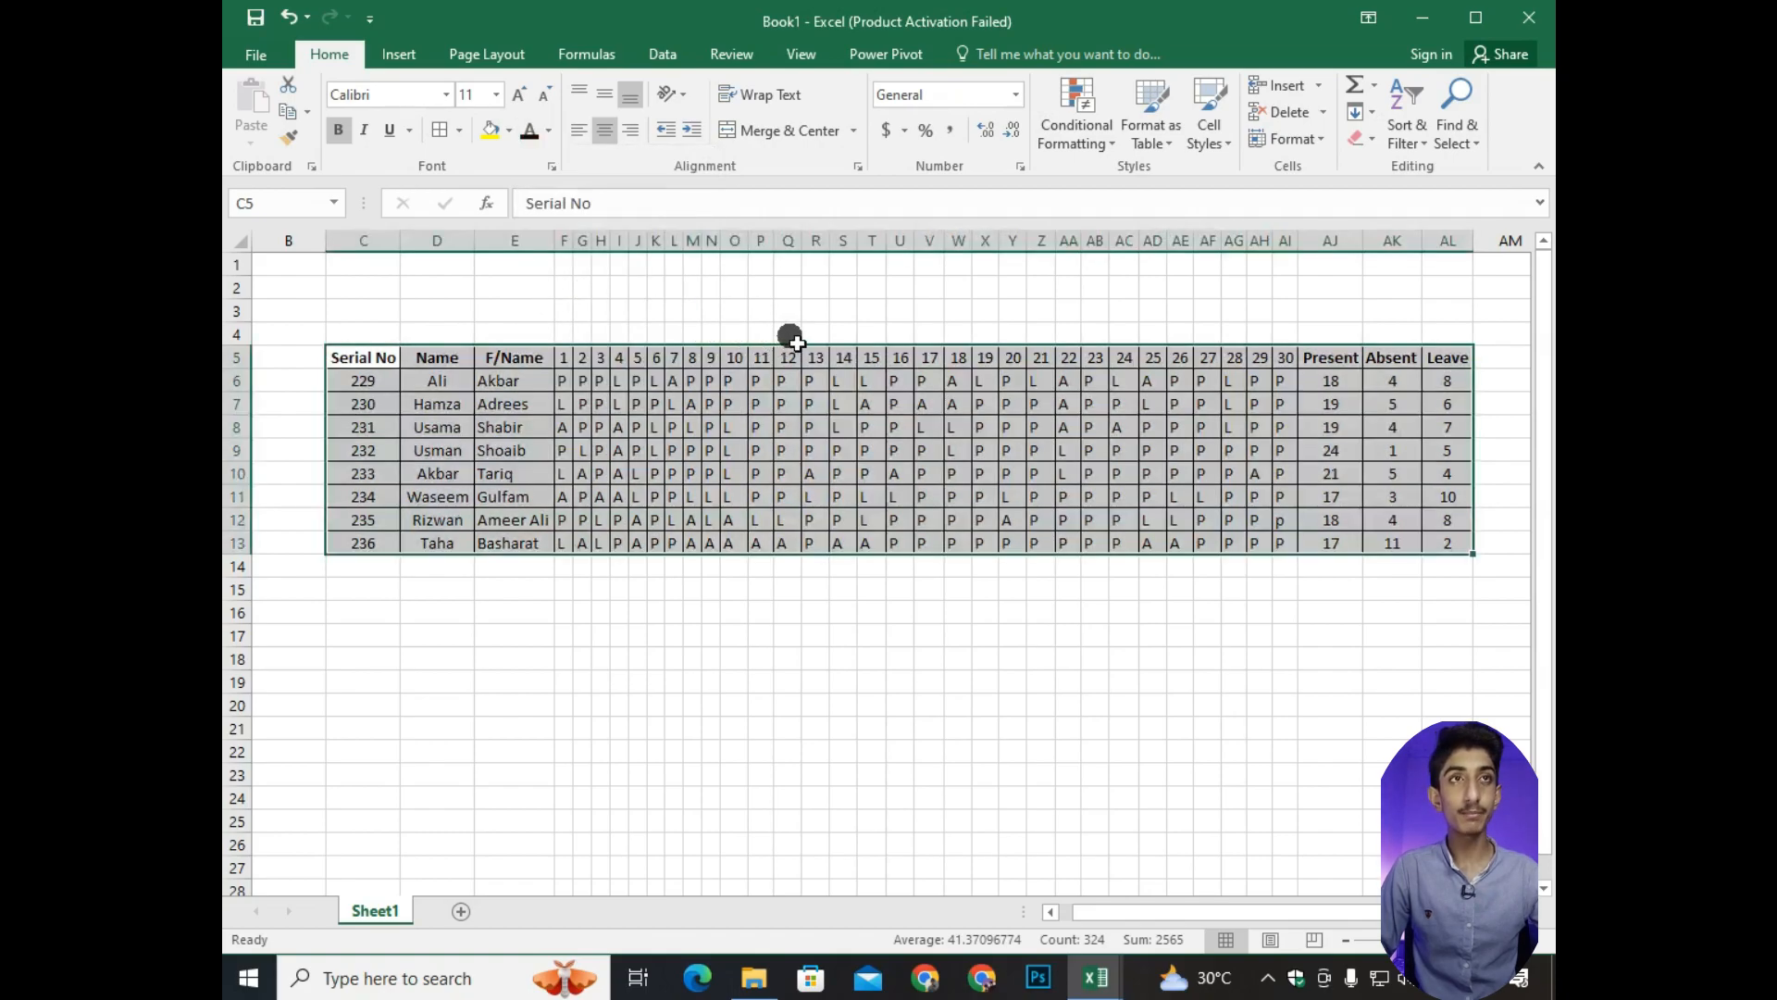
left_click(509, 130)
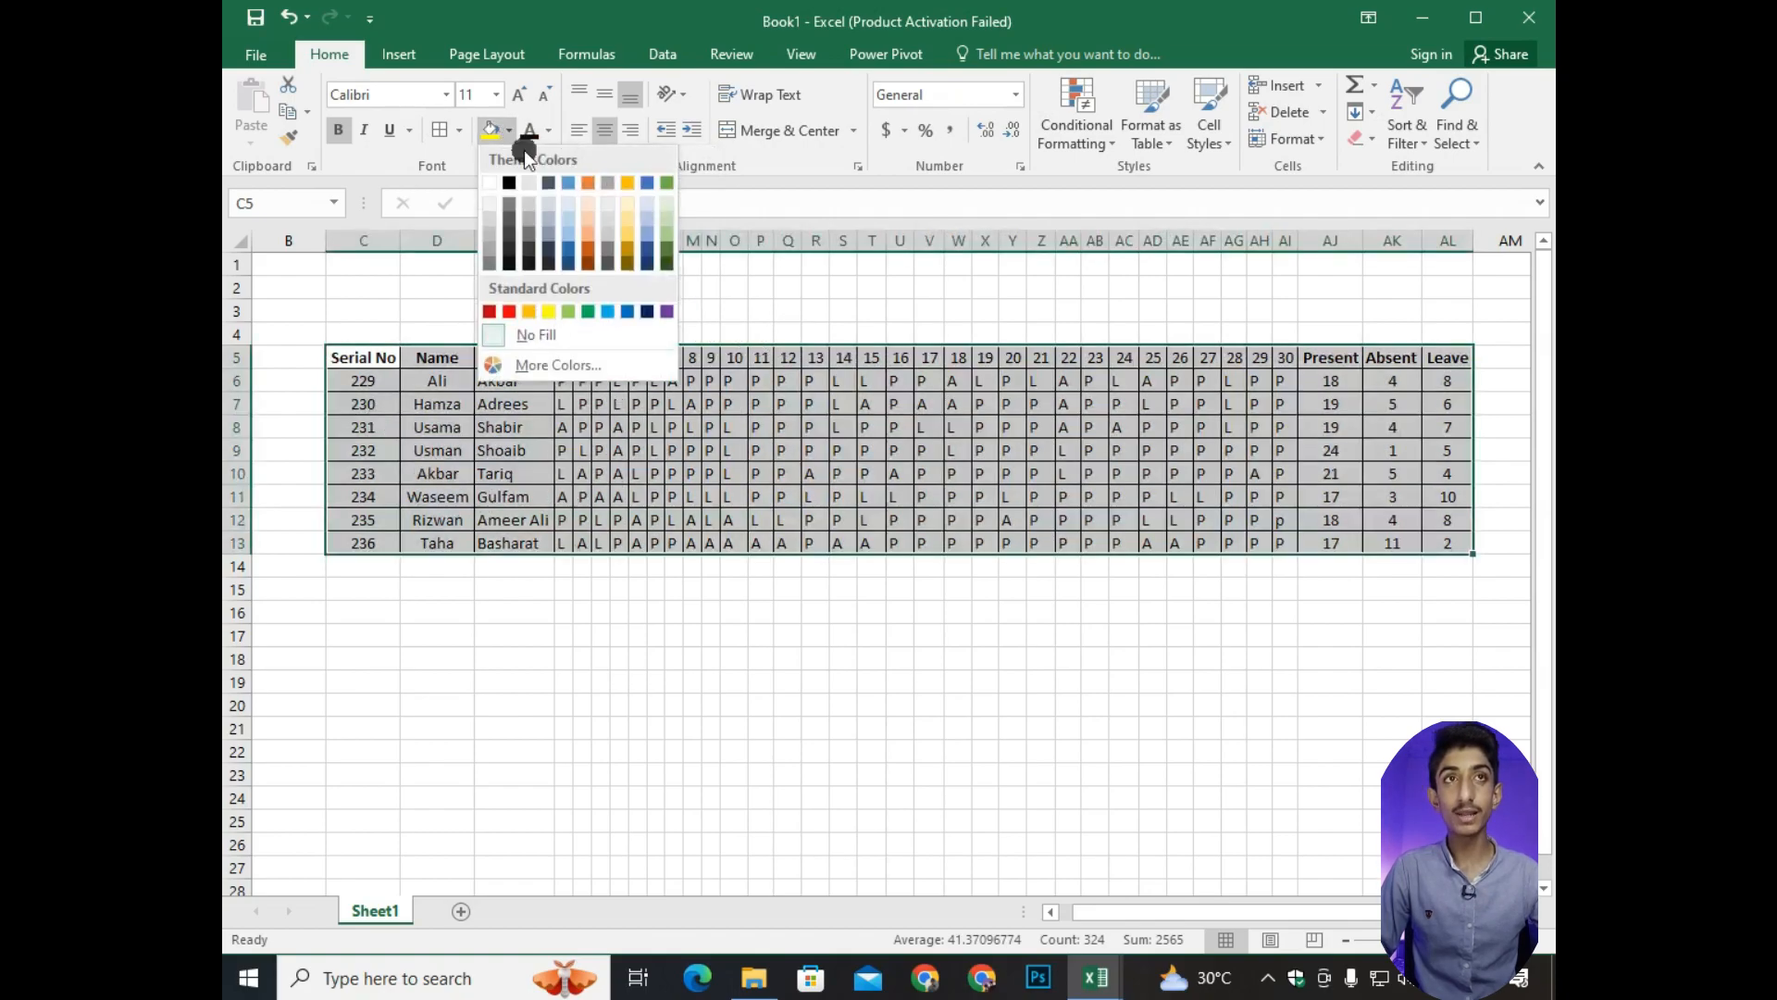